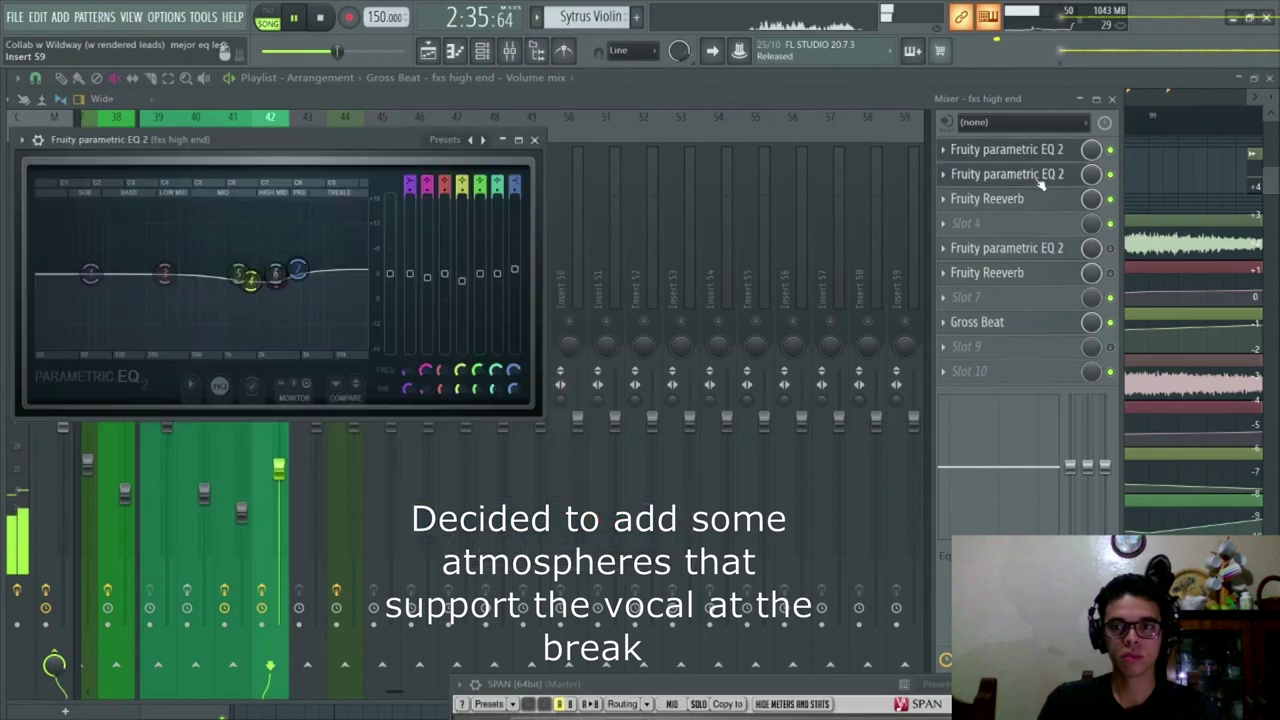
# - Inspect the two Fruity parametric EQ 2 curves on the fxs high end mixer channel, return to the playlist and stop playback
pyautogui.click(1026, 203)
pyautogui.click(1016, 178)
pyautogui.click(1008, 196)
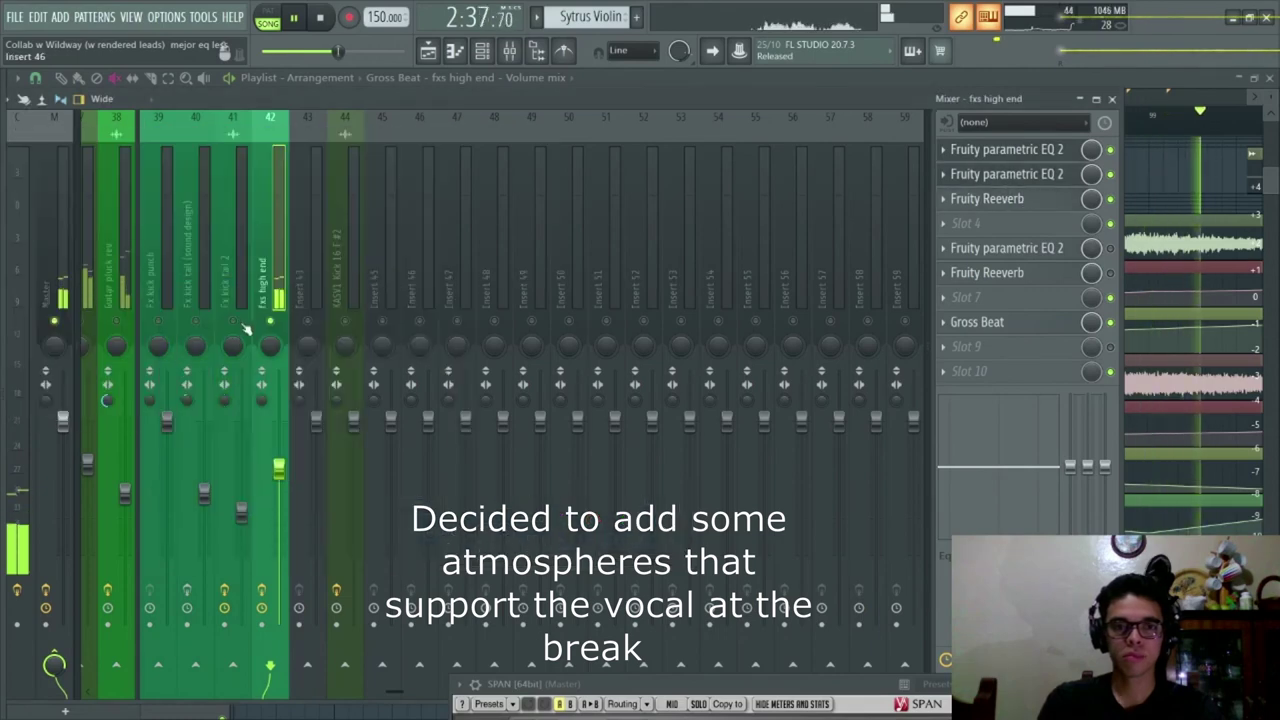
pyautogui.click(60, 268)
pyautogui.press('F9')
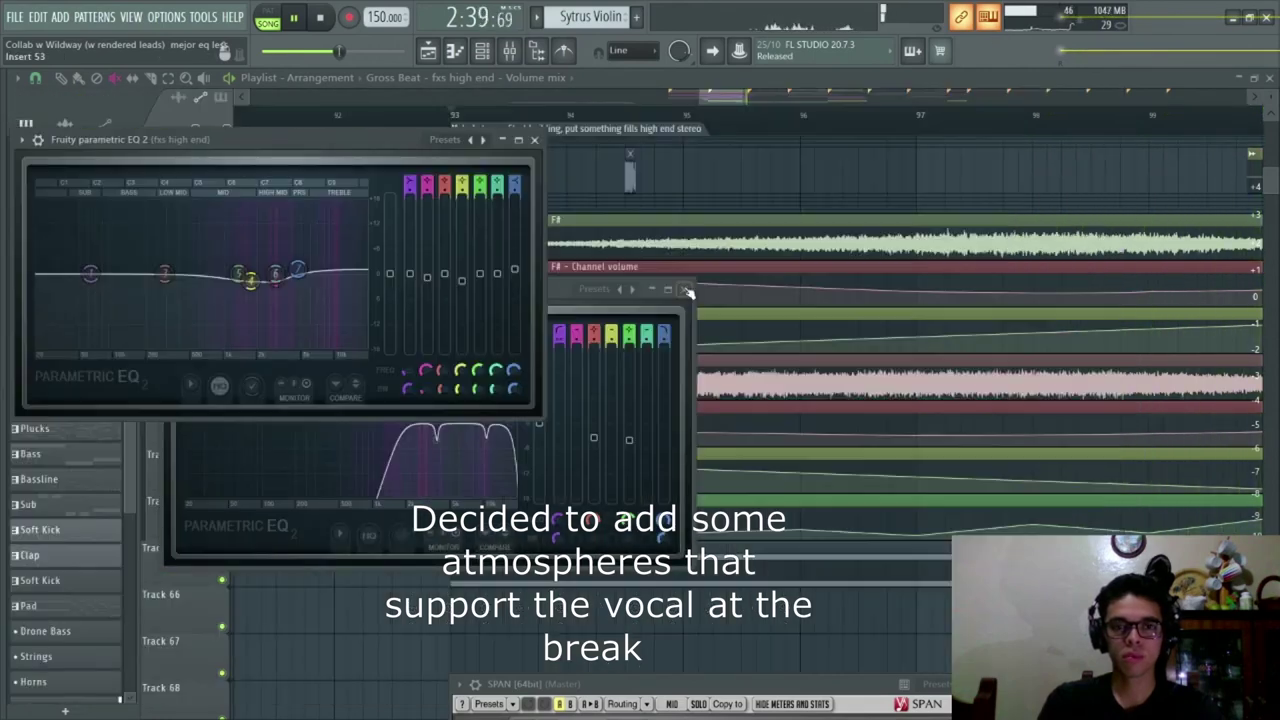
pyautogui.press('Escape')
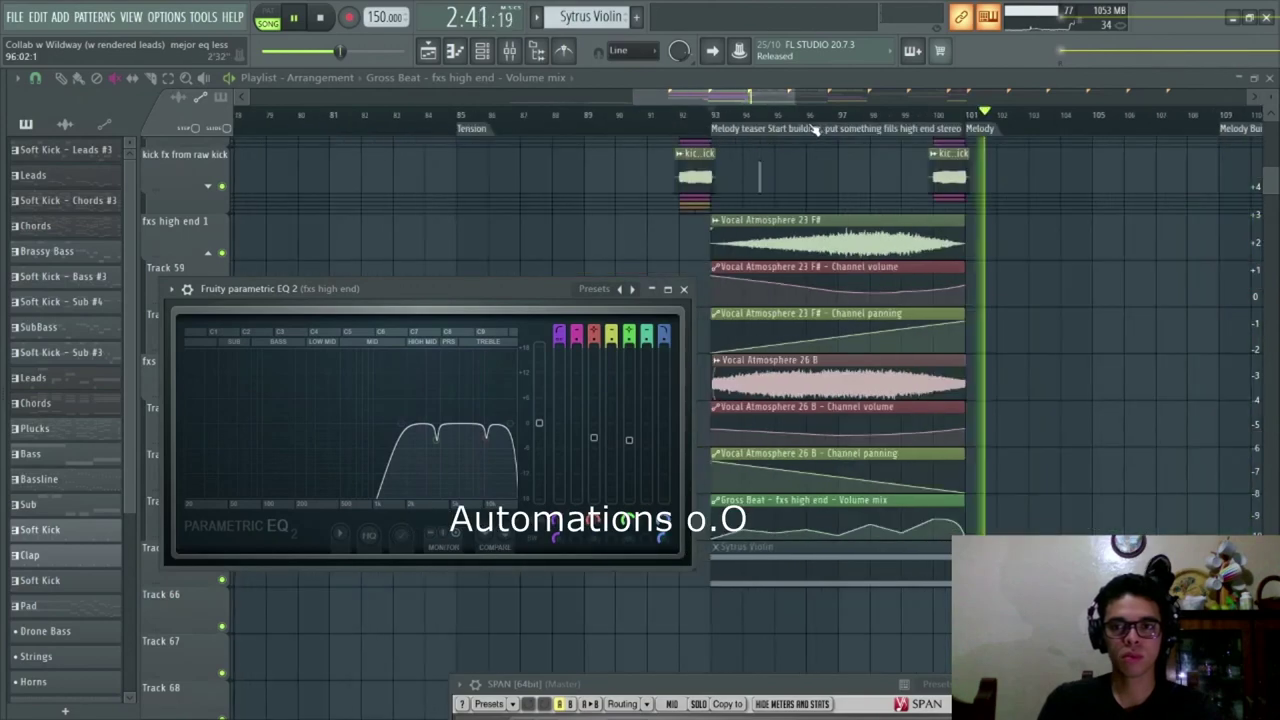
pyautogui.press('space')
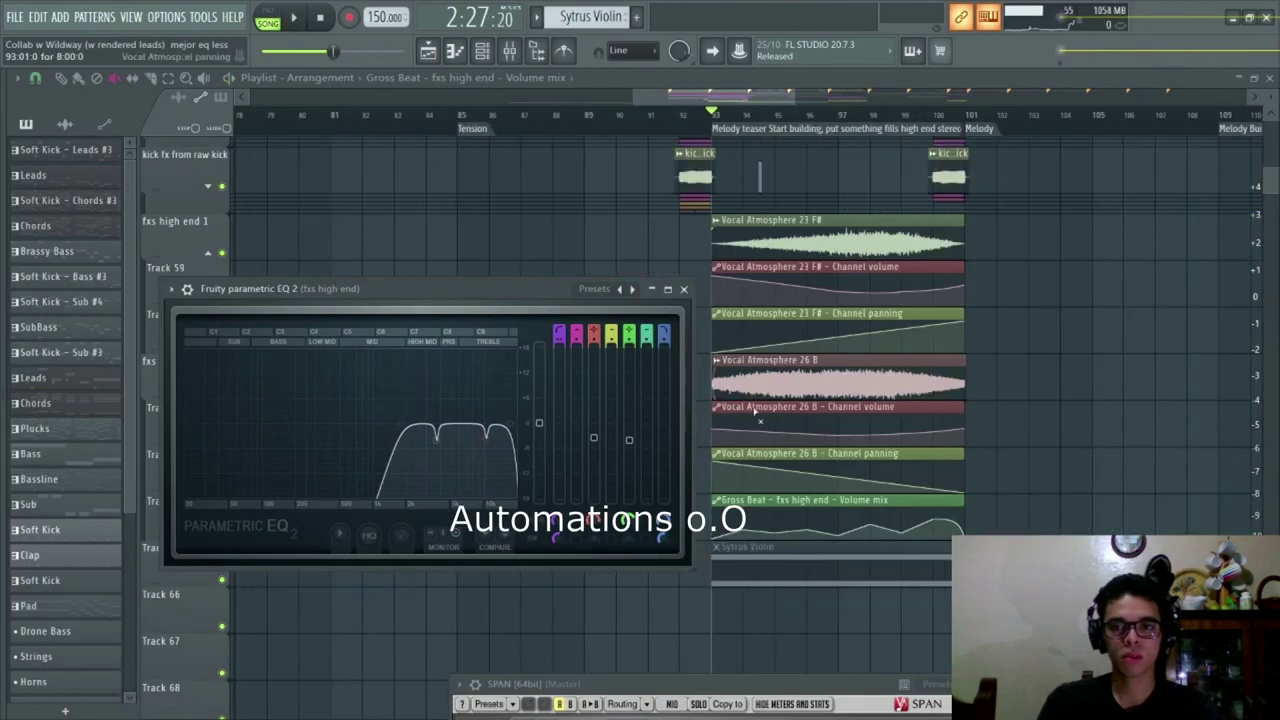
# - Rename playlist Track 66 as "Sytrus Violin (rendered)"
pyautogui.click(791, 566)
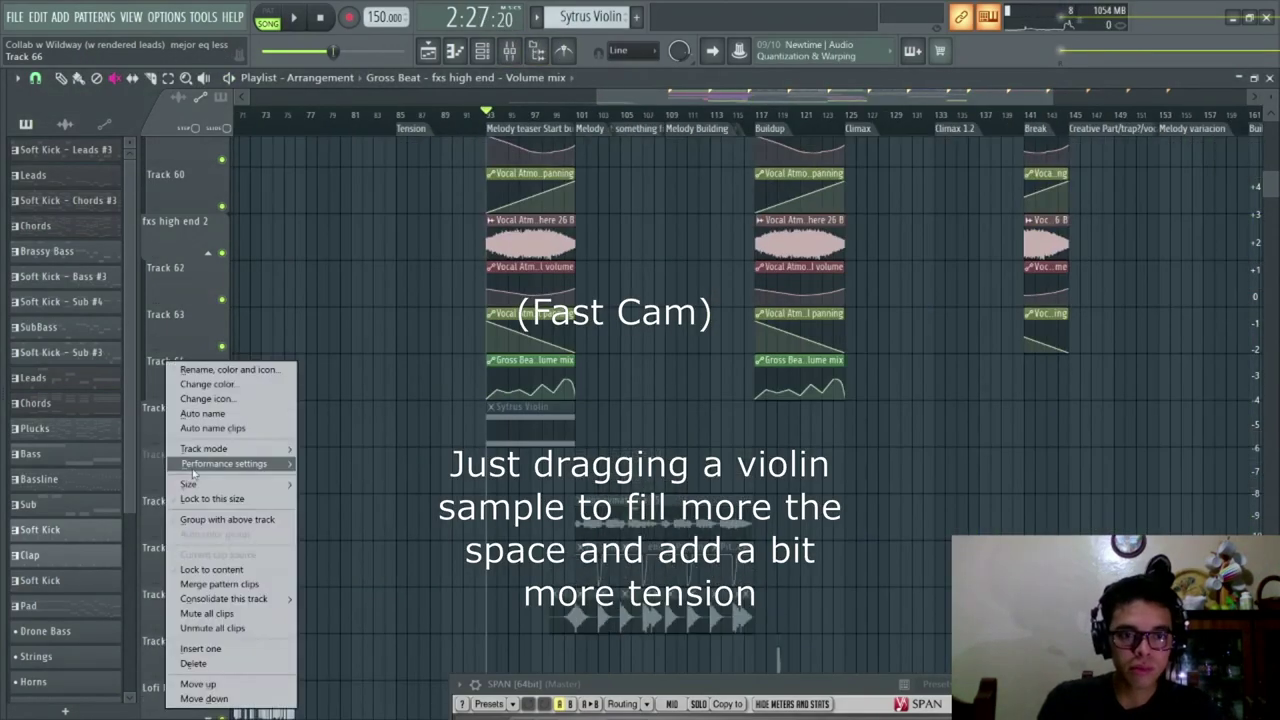
pyautogui.rightClick(165, 360)
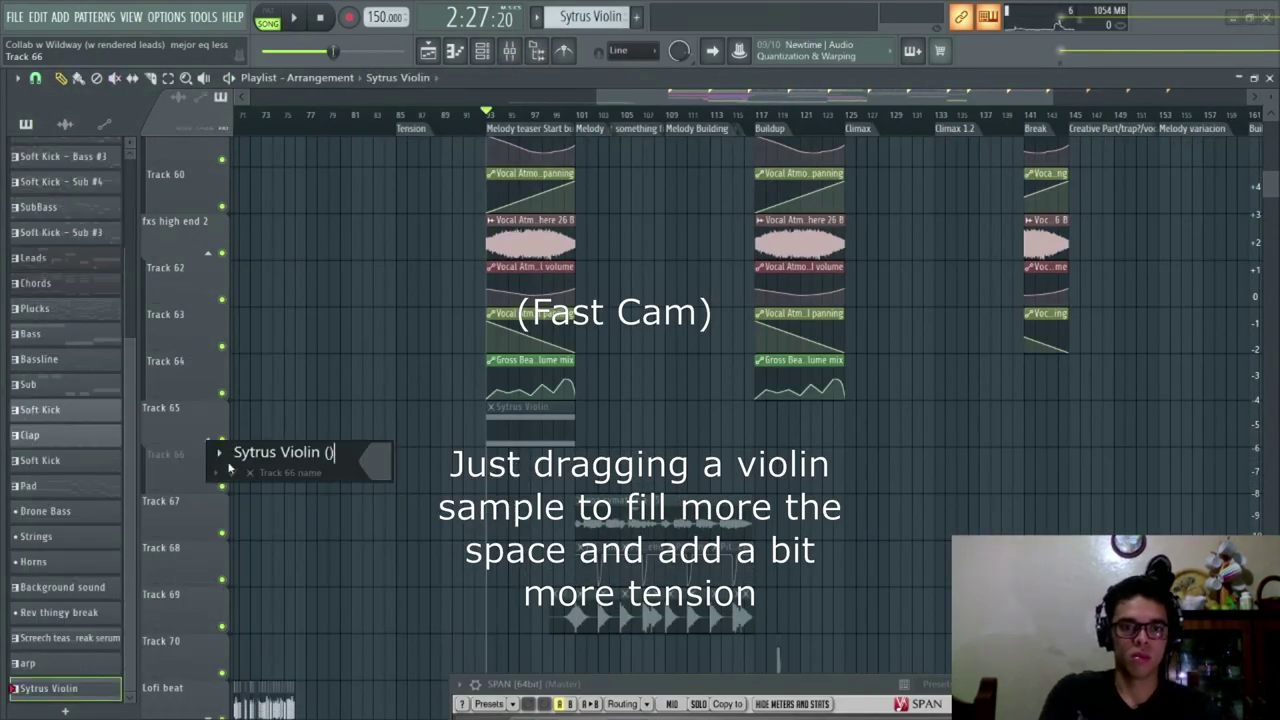
pyautogui.press('Left')
pyautogui.write('rendered')
pyautogui.press('Return')
# - Place the Violin de B min con 5ta procesado sample on the rendered violin track at bar 93 and play that track soloed
pyautogui.moveTo(4, 349)
pyautogui.moveTo(143, 349); pyautogui.dragTo(554, 466)
pyautogui.scroll(4, 505, 465)
pyautogui.rightClick(222, 486)
pyautogui.scroll(3, 310, 470)
pyautogui.press('space')
pyautogui.scroll(-2, 620, 466)
pyautogui.click(1002, 114)
pyautogui.scroll(-4, 1088, 455)
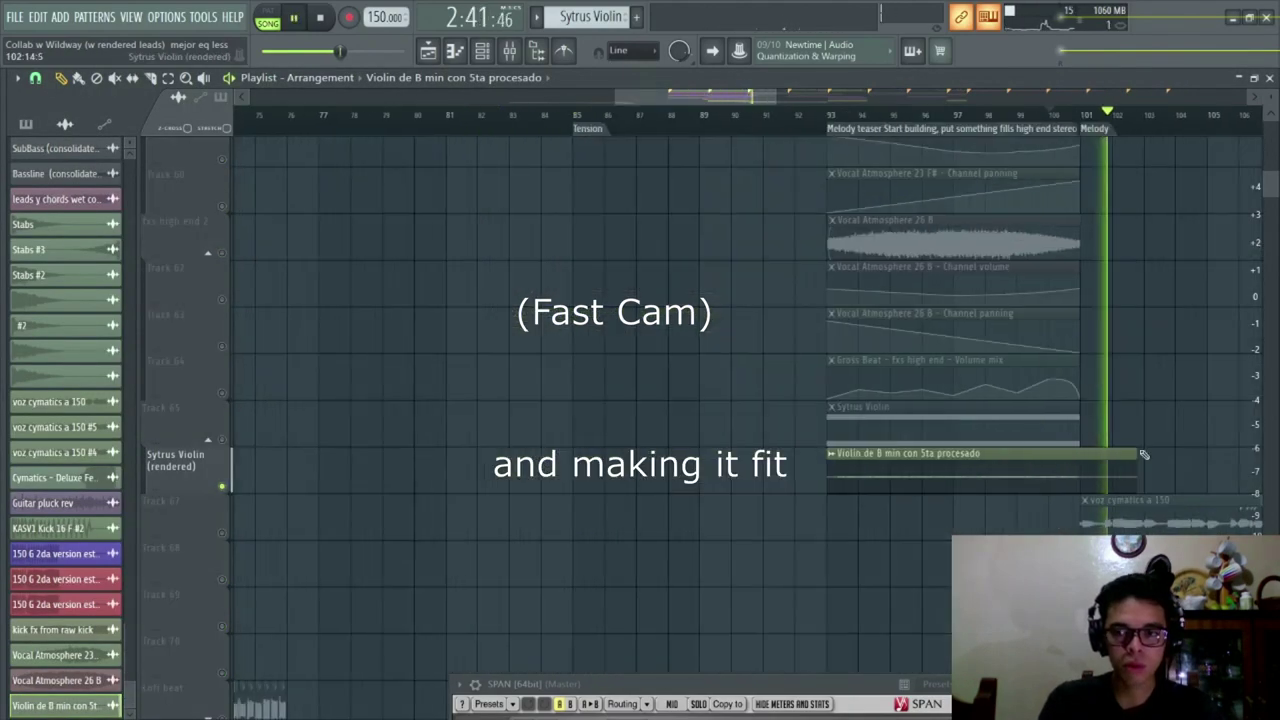
# - Trim the violin sample clip to end at bar 101 and take its playlist track out of solo
pyautogui.moveTo(1136, 455); pyautogui.dragTo(1081, 455)
pyautogui.press('space')
pyautogui.scroll(3, 1136, 455)
pyautogui.scroll(2, 940, 453)
pyautogui.moveTo(967, 454); pyautogui.dragTo(952, 454)
pyautogui.scroll(-5, 943, 455)
pyautogui.rightClick(222, 486)
pyautogui.scroll(3, 600, 400)
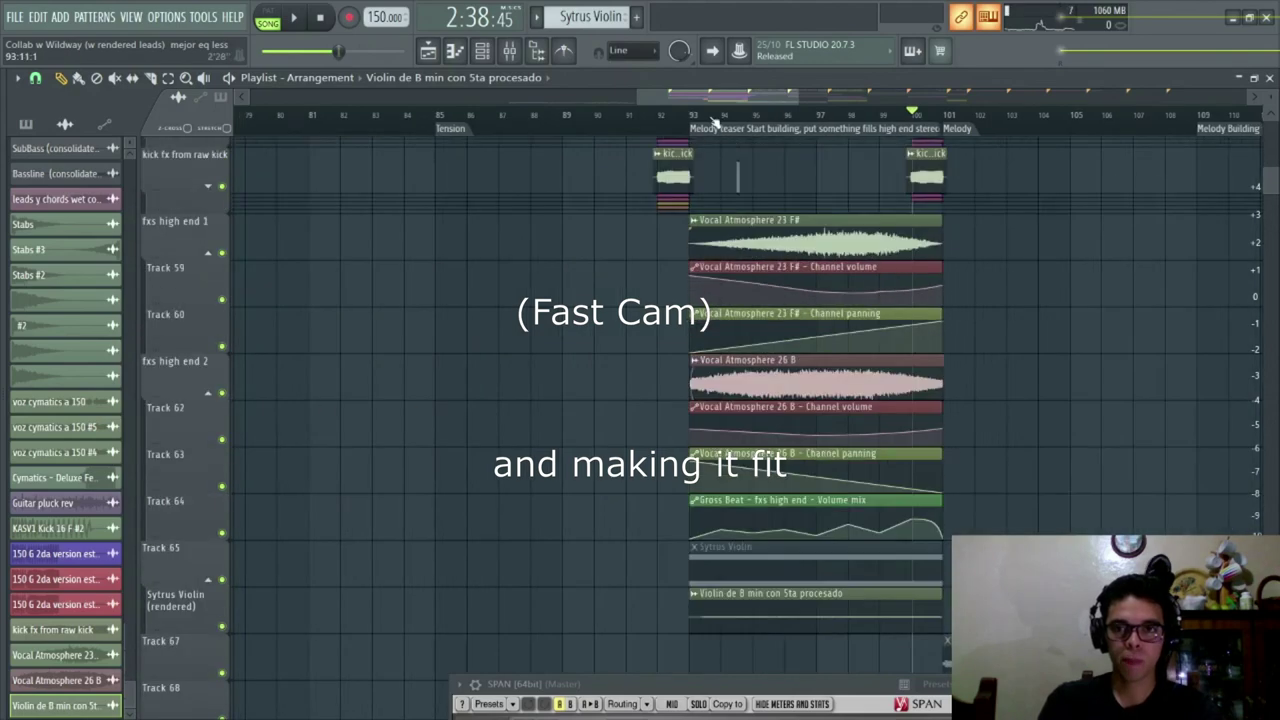
# - Listen from just before bar 93 with only the fxs high end mixer channel soloed
pyautogui.scroll(3, 697, 118)
pyautogui.click(654, 114)
pyautogui.press('F9')
pyautogui.rightClick(271, 321)
pyautogui.rightClick(271, 321)
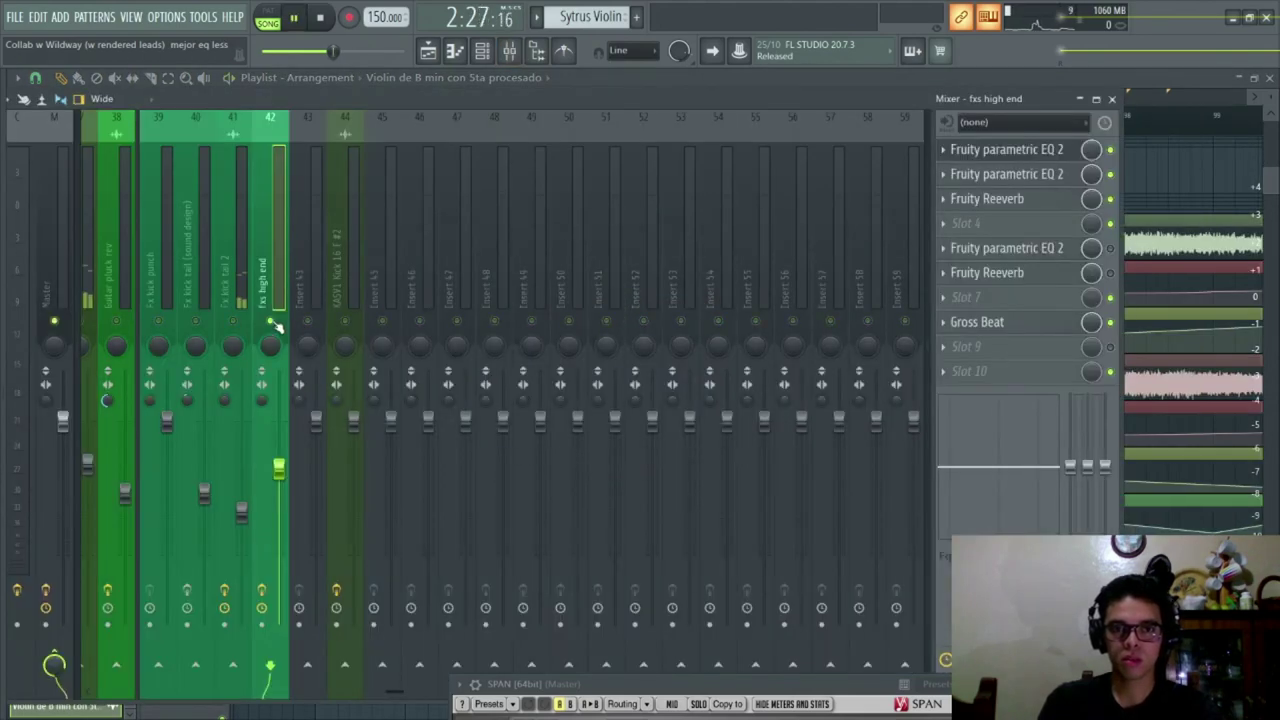
pyautogui.press('F9')
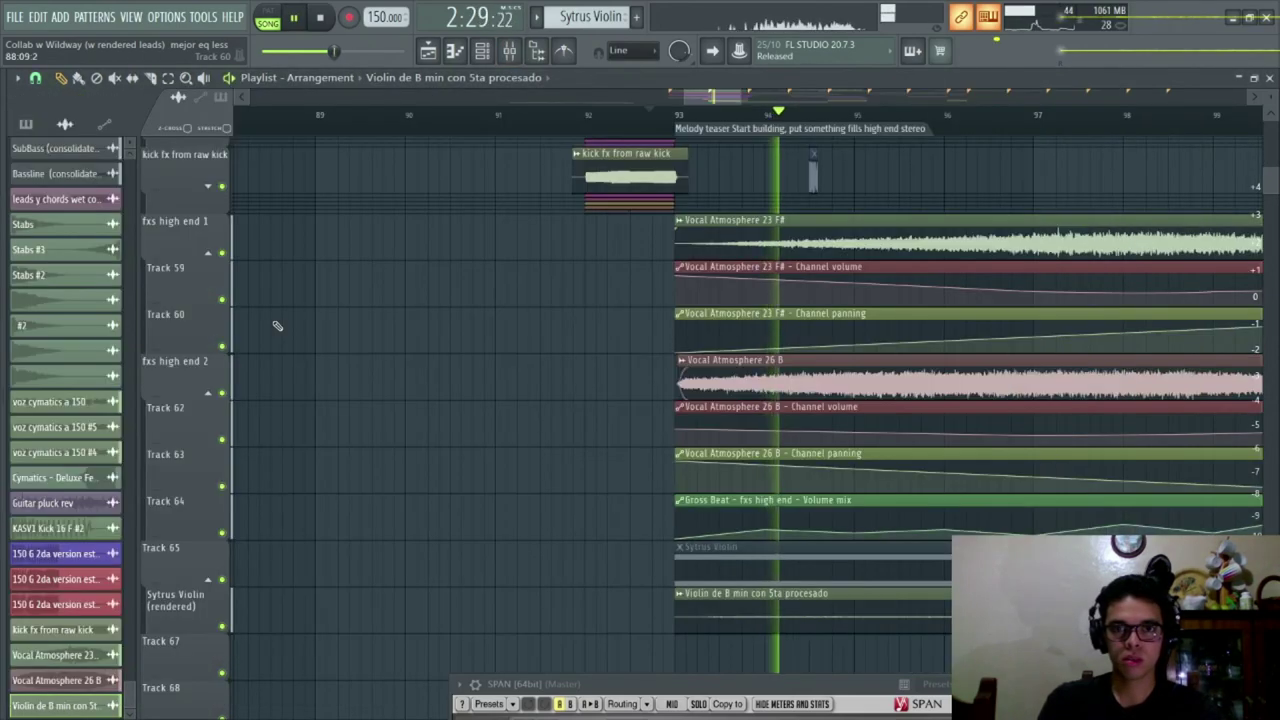
# - Delete the rendered violin clip during playback and undo the deletion
pyautogui.rightClick(777, 611)
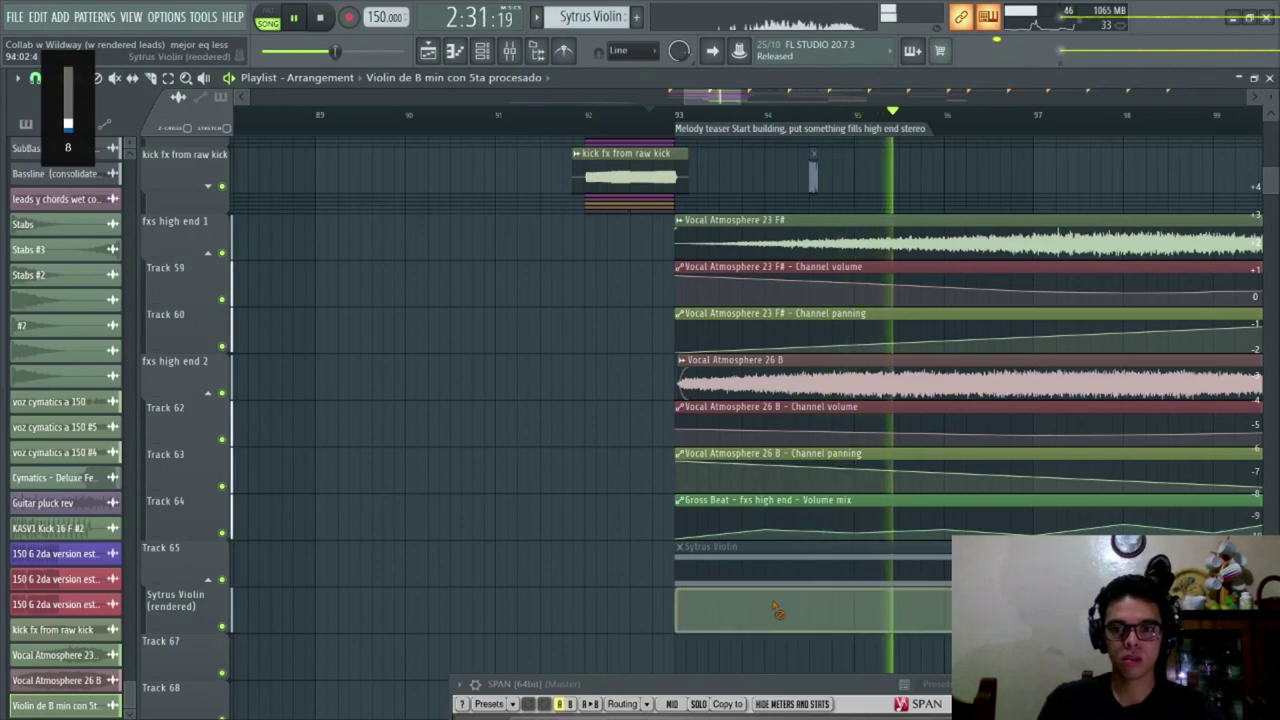
pyautogui.press('space')
pyautogui.press('space')
pyautogui.hotkey('ctrl', 'z')
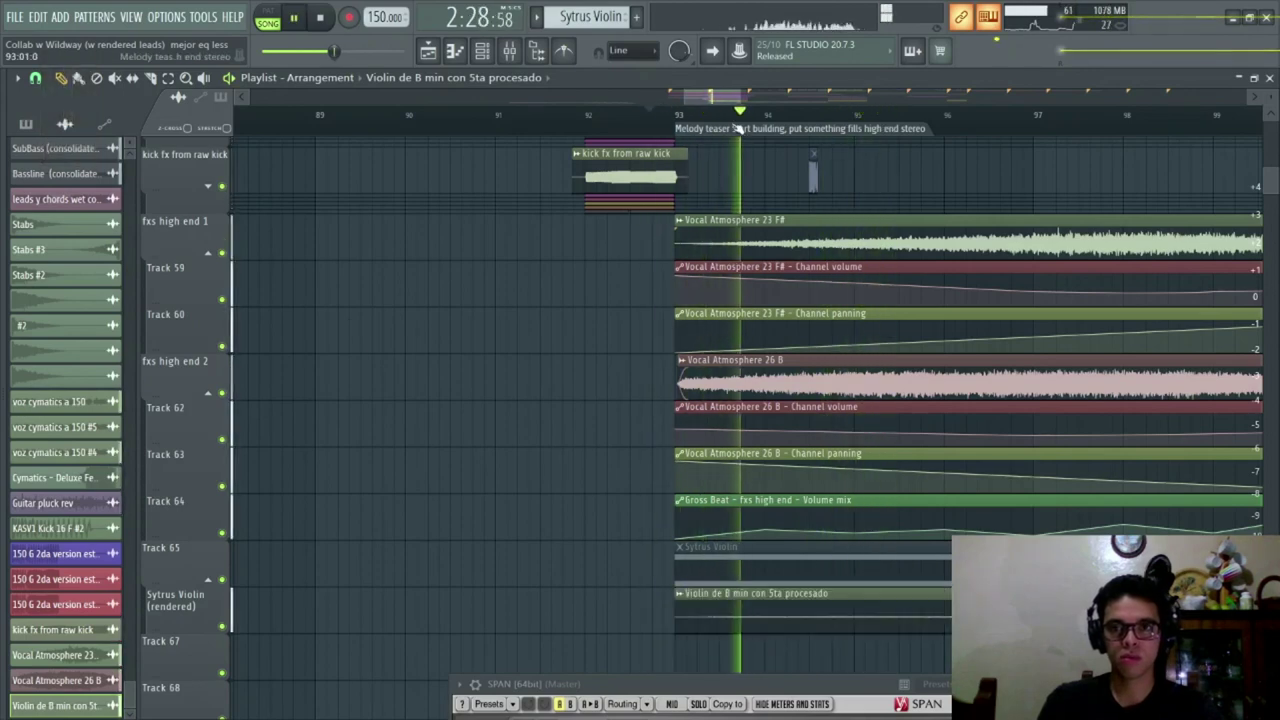
# - Examine the soloed high-end sounds in the Master channel's SPAN spectrum analyzer during playback, then close it
pyautogui.press('space')
pyautogui.press('space')
pyautogui.press('F9')
pyautogui.click(63, 247)
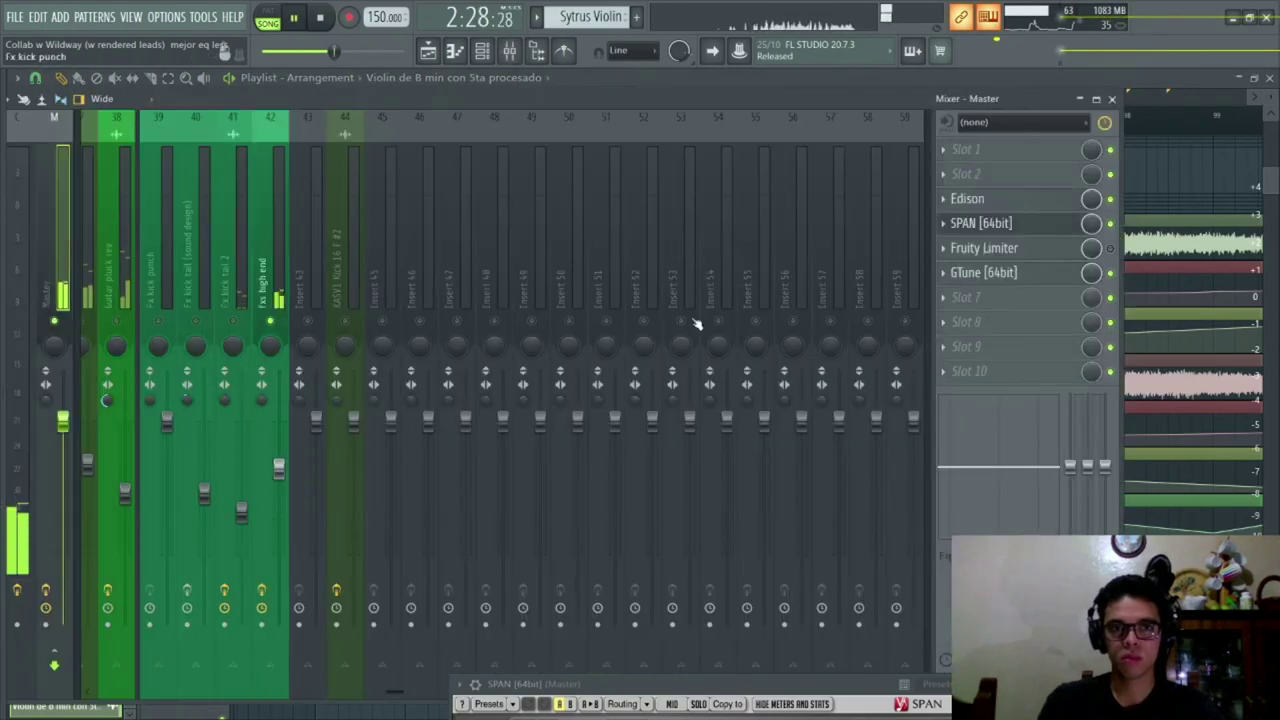
pyautogui.click(998, 223)
pyautogui.click(998, 223)
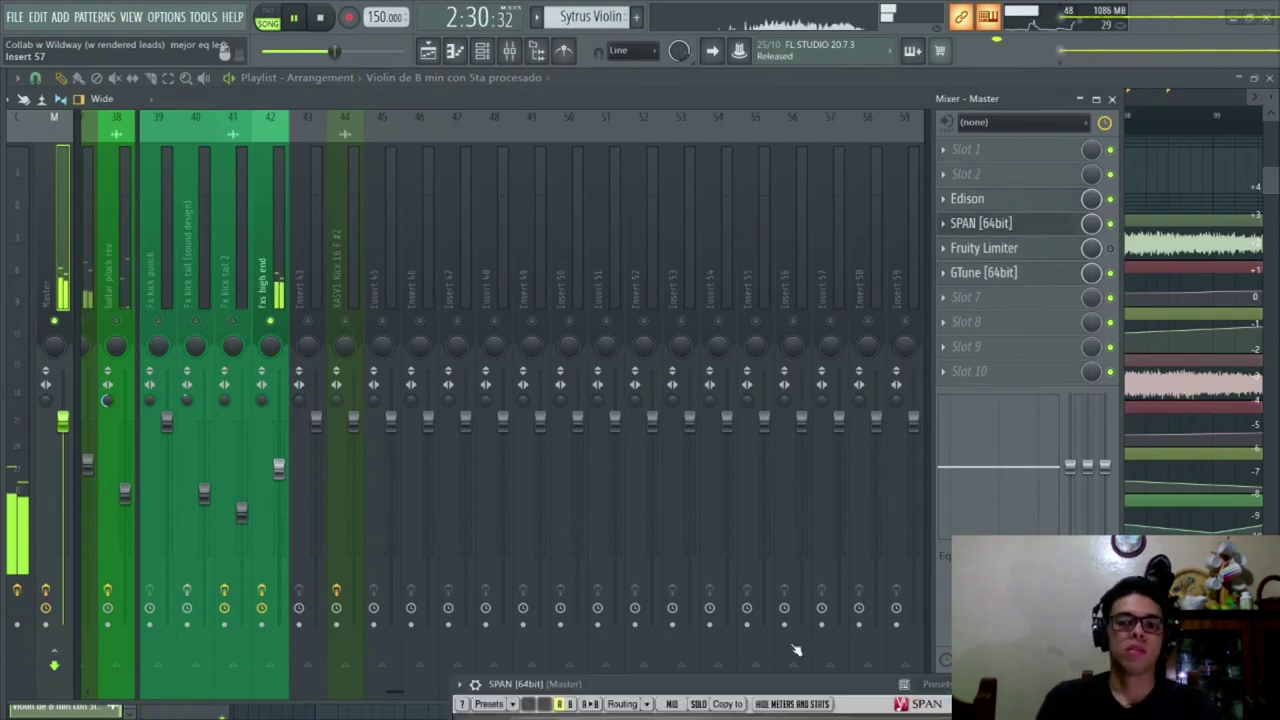
pyautogui.moveTo(826, 681); pyautogui.dragTo(837, 204)
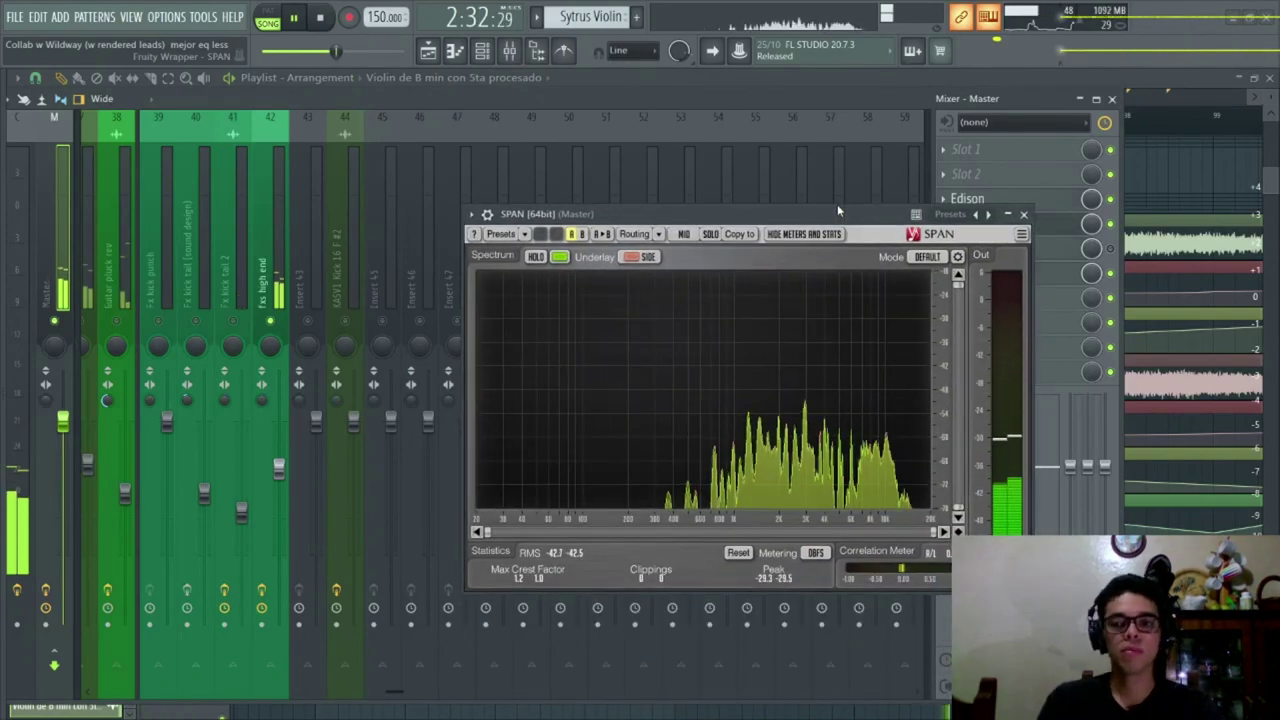
pyautogui.press('Escape')
pyautogui.press('Escape')
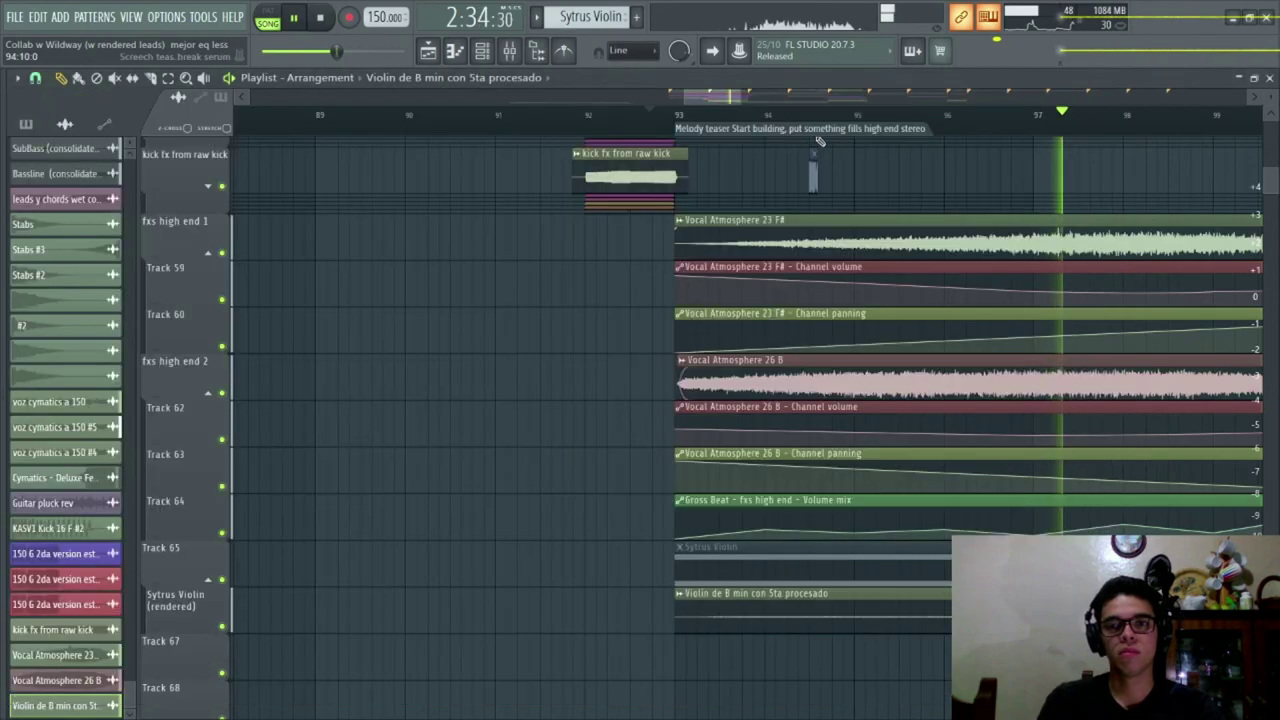
# - Take the fxs high end mixer channel out of solo and play the full arrangement leading into bar 93
pyautogui.scroll(-3, 813, 133)
pyautogui.click(510, 50)
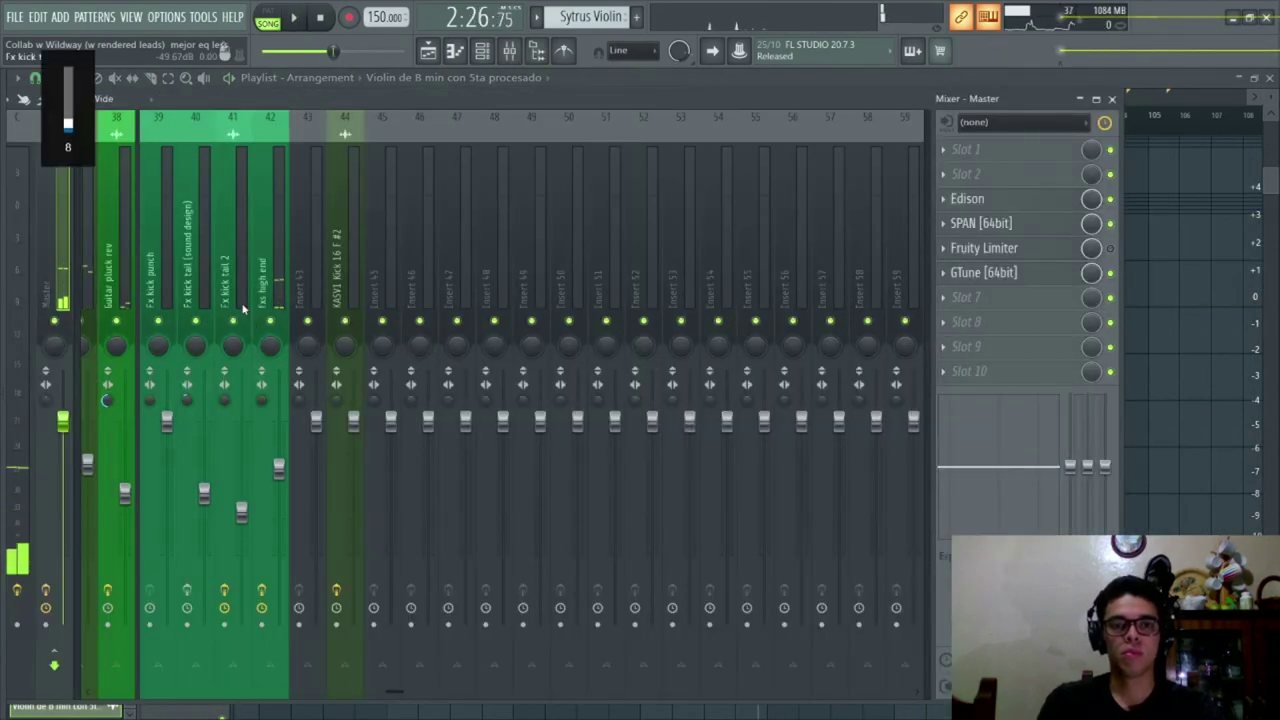
pyautogui.press('F9')
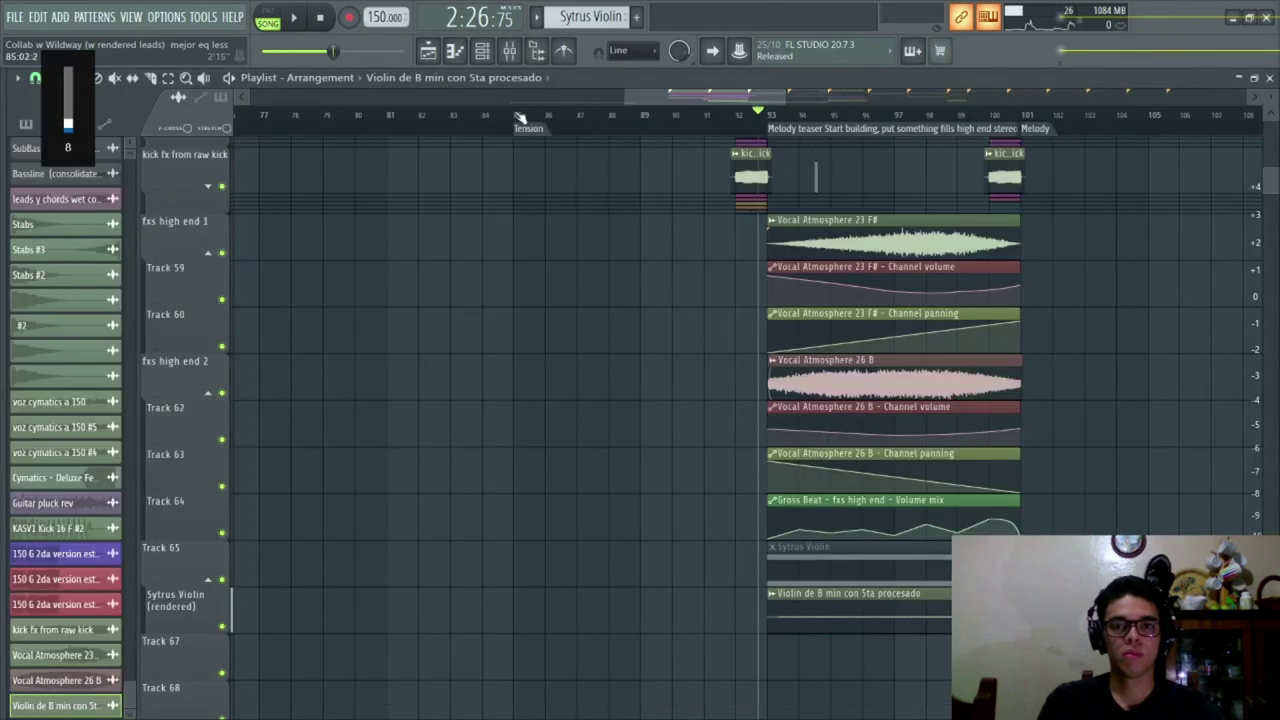
pyautogui.press('space')
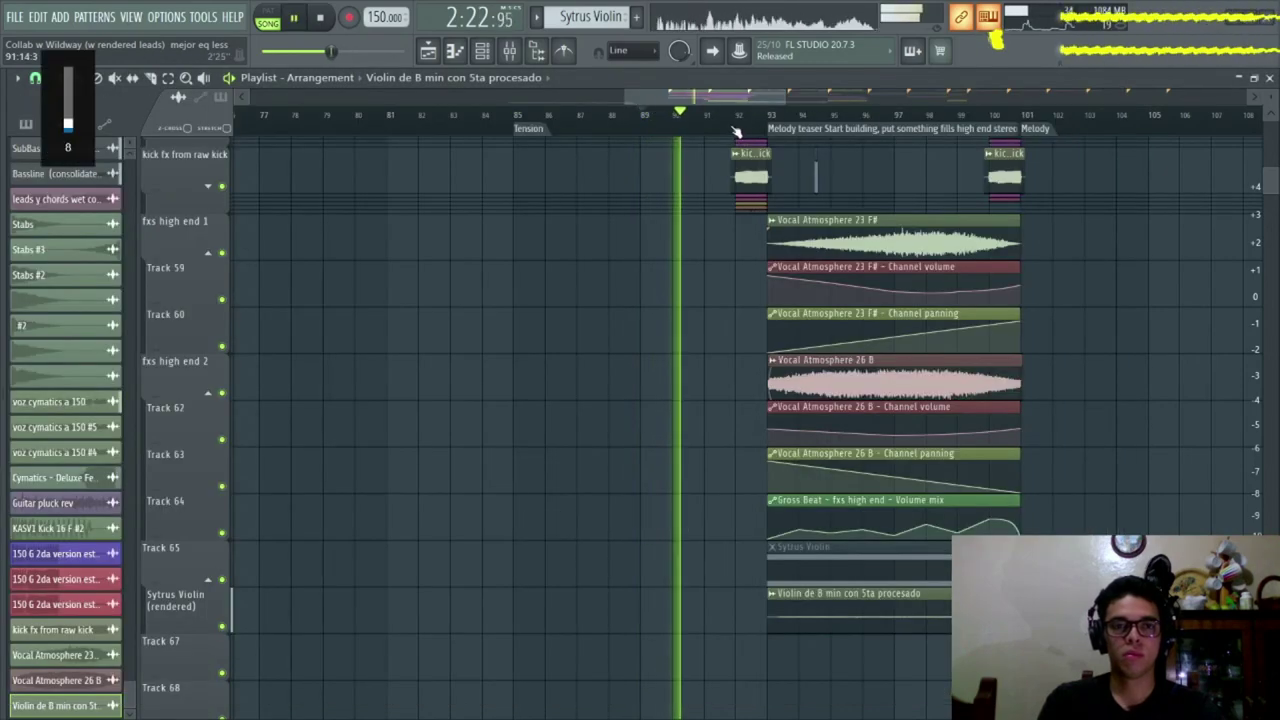
# - Check the desktop audio level in OBS, return to FL Studio and inspect the fxs high end channel's level during playback
pyautogui.hotkey('alt', 'Tab')
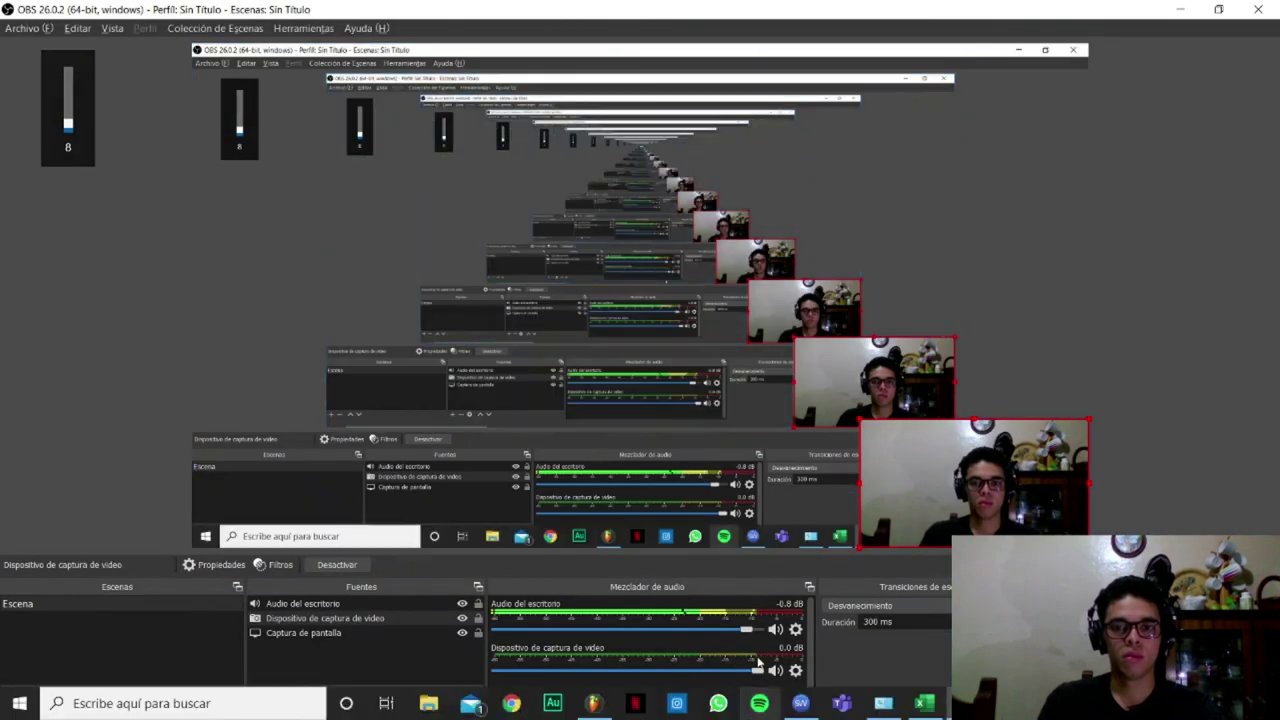
pyautogui.hotkey('alt', 'Tab')
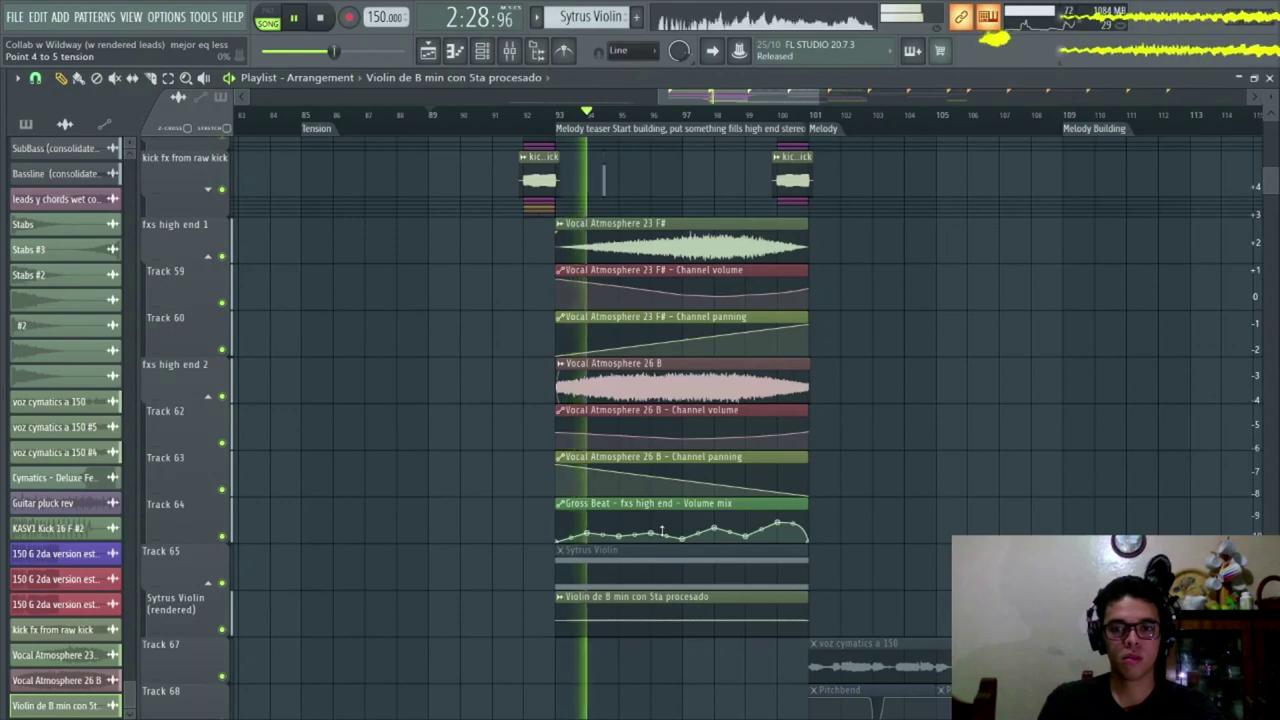
pyautogui.click(509, 52)
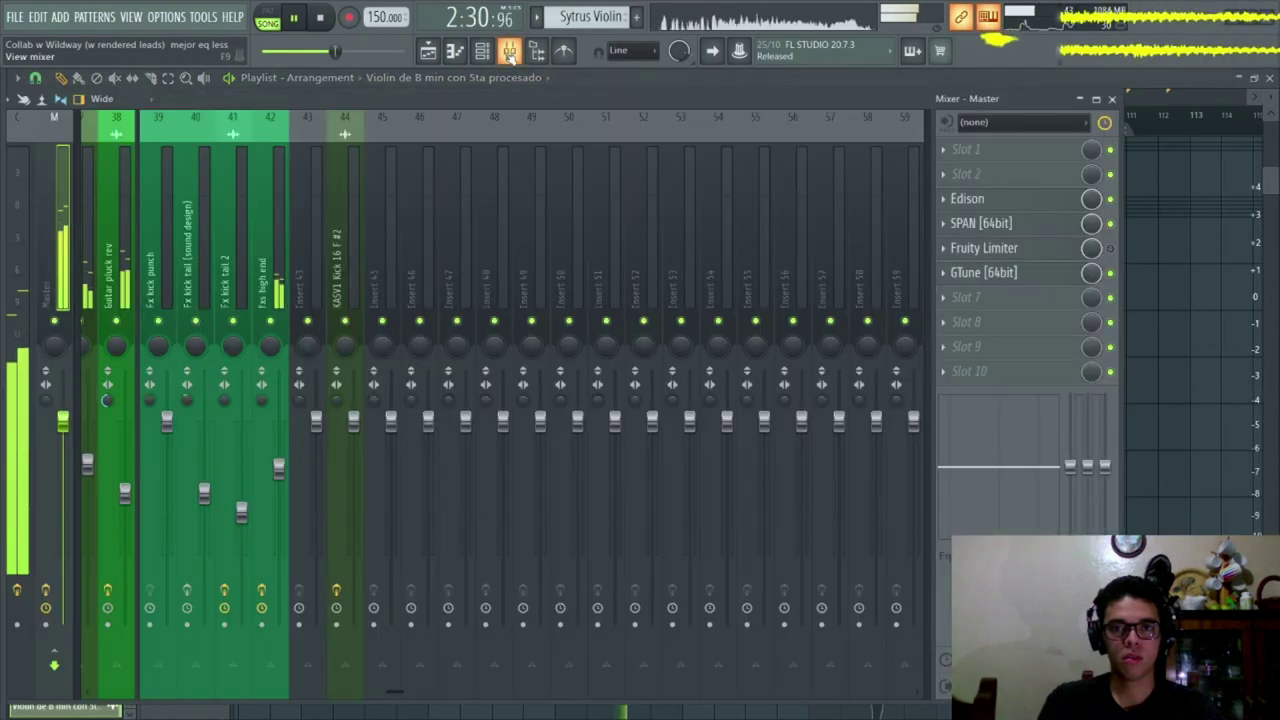
pyautogui.click(274, 245)
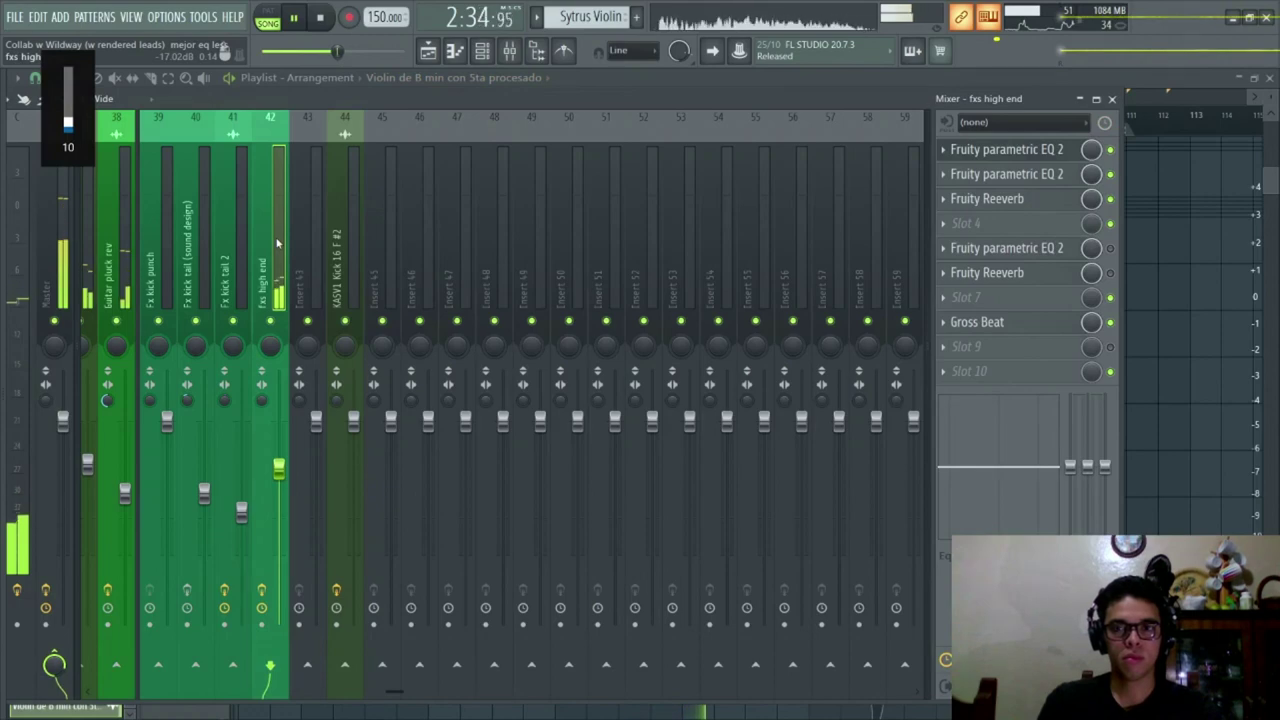
pyautogui.press('F9')
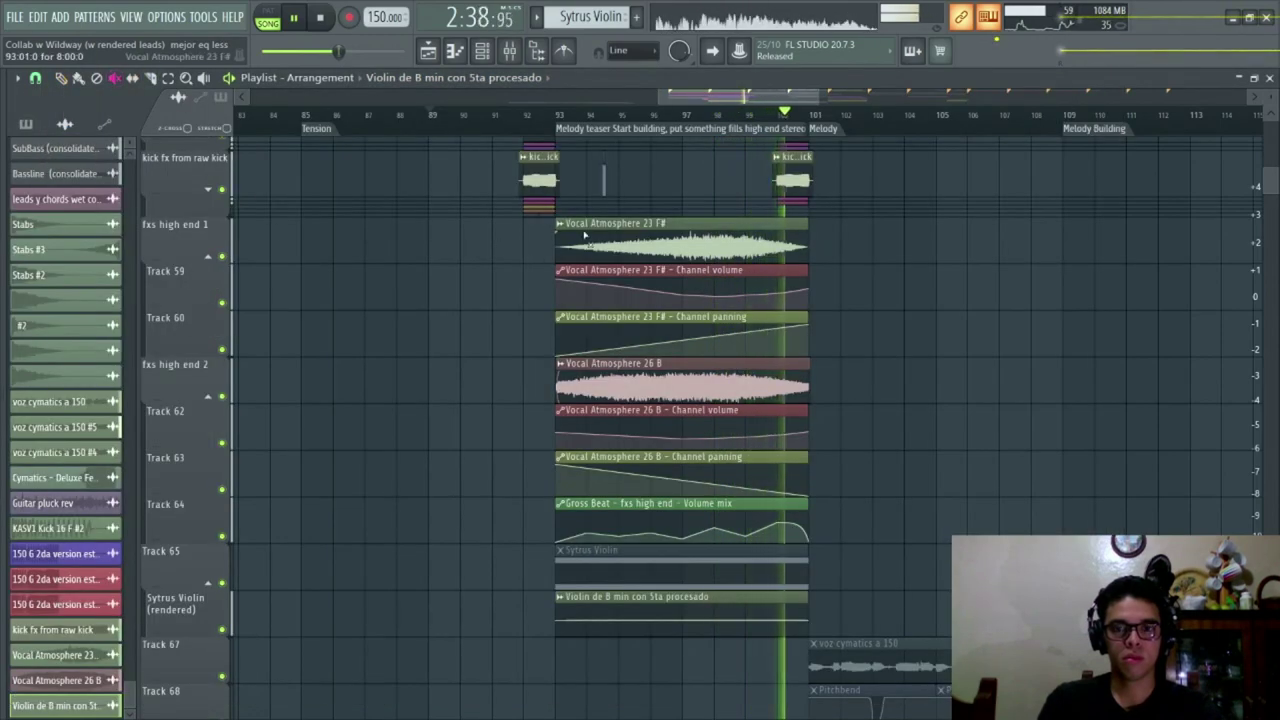
# - Mute the rendered violin clip and play the section around bar 93 without it
pyautogui.press('space')
pyautogui.scroll(2, 540, 118)
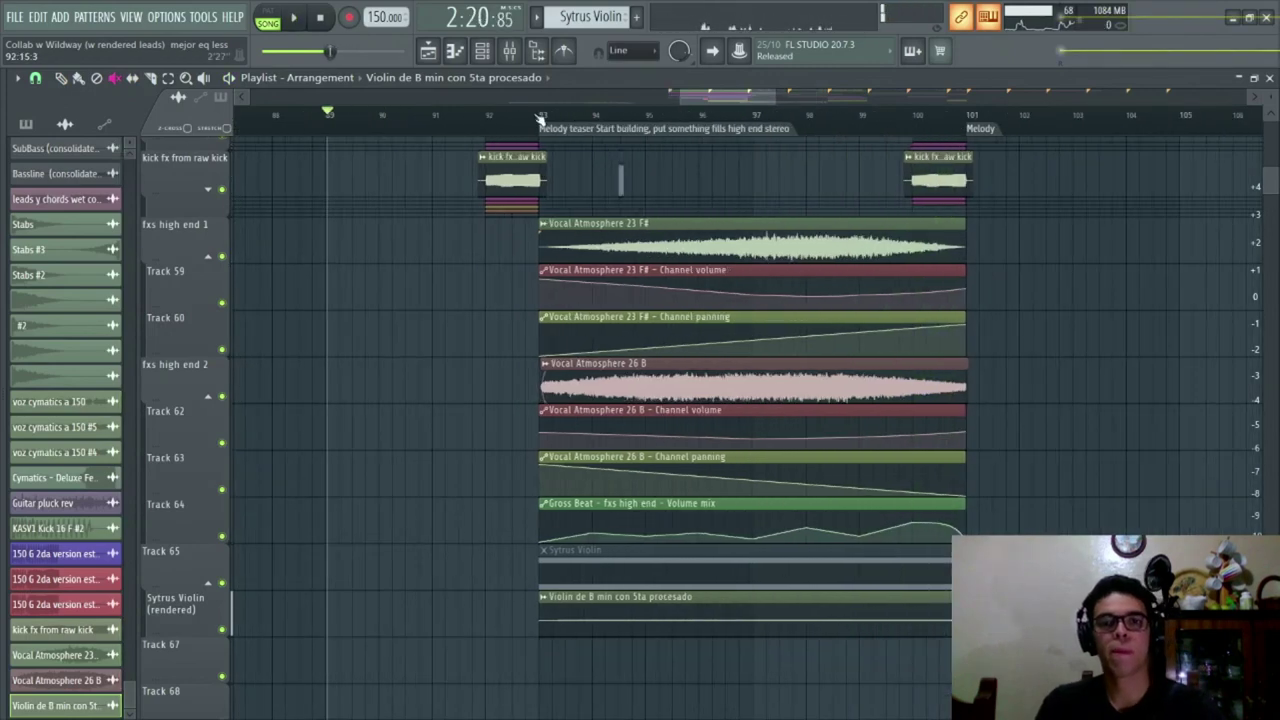
pyautogui.click(524, 116)
pyautogui.press('space')
pyautogui.click(676, 604)
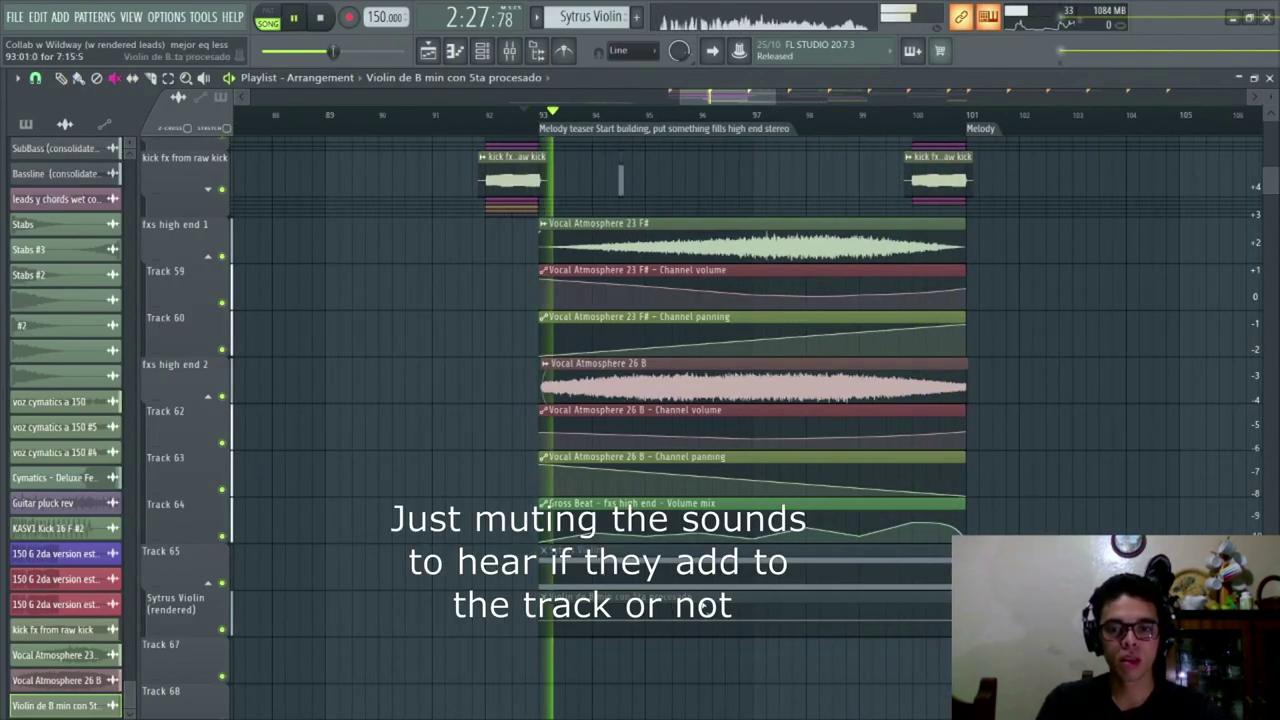
pyautogui.moveTo(767, 598); pyautogui.dragTo(655, 588)
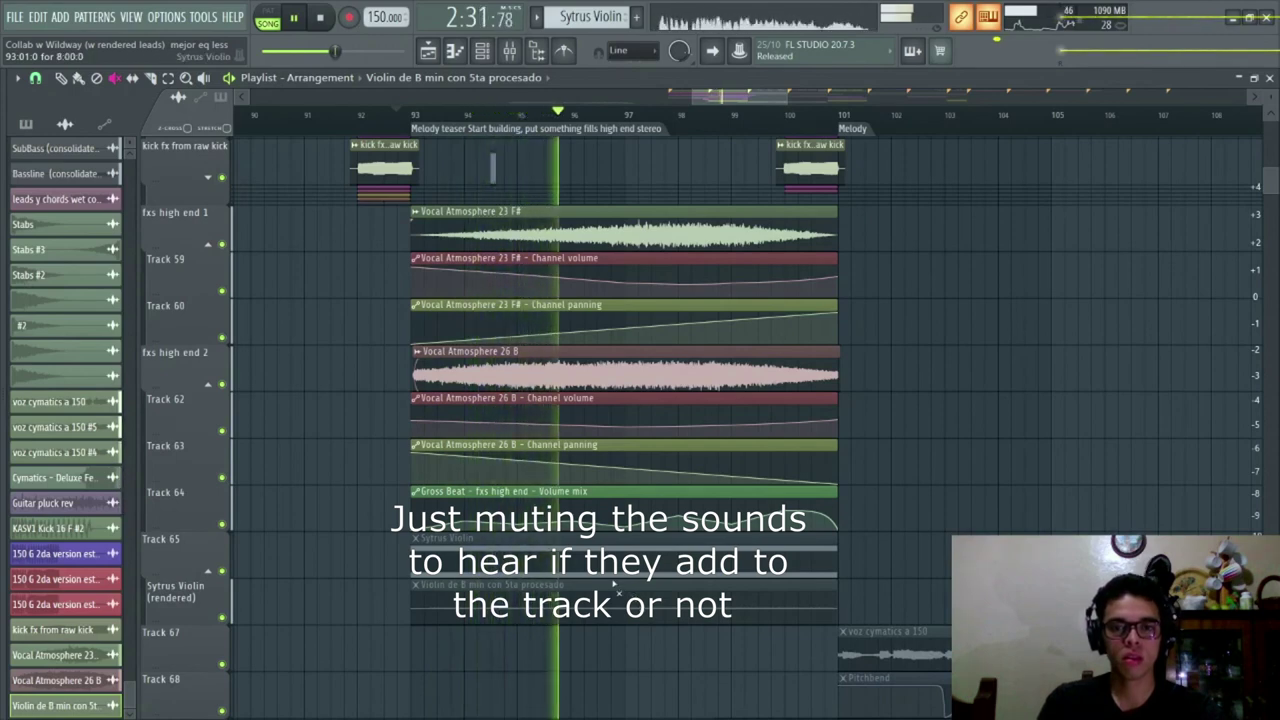
# - Mute the Vocal Atmosphere 23 F# and Vocal Atmosphere 26 B clips and check the mixer levels while playing
pyautogui.press('space')
pyautogui.click(555, 220)
pyautogui.click(563, 371)
pyautogui.press('space')
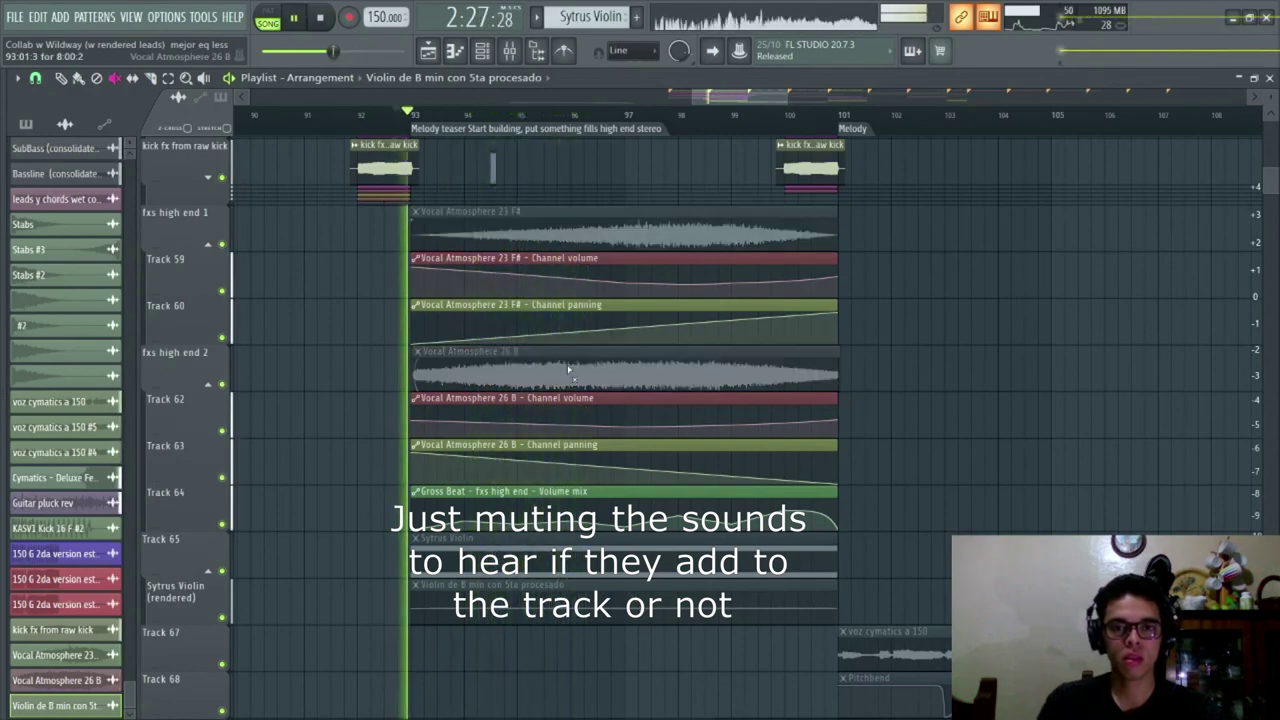
pyautogui.click(509, 53)
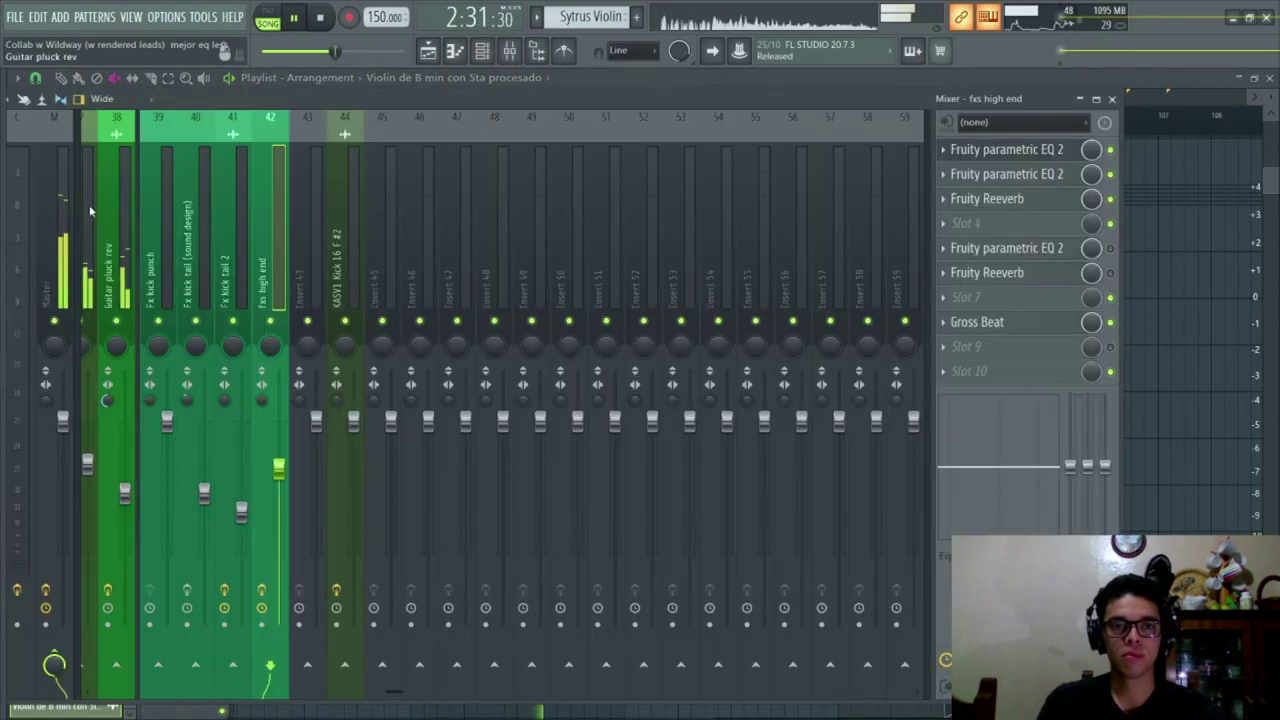
pyautogui.press('F9')
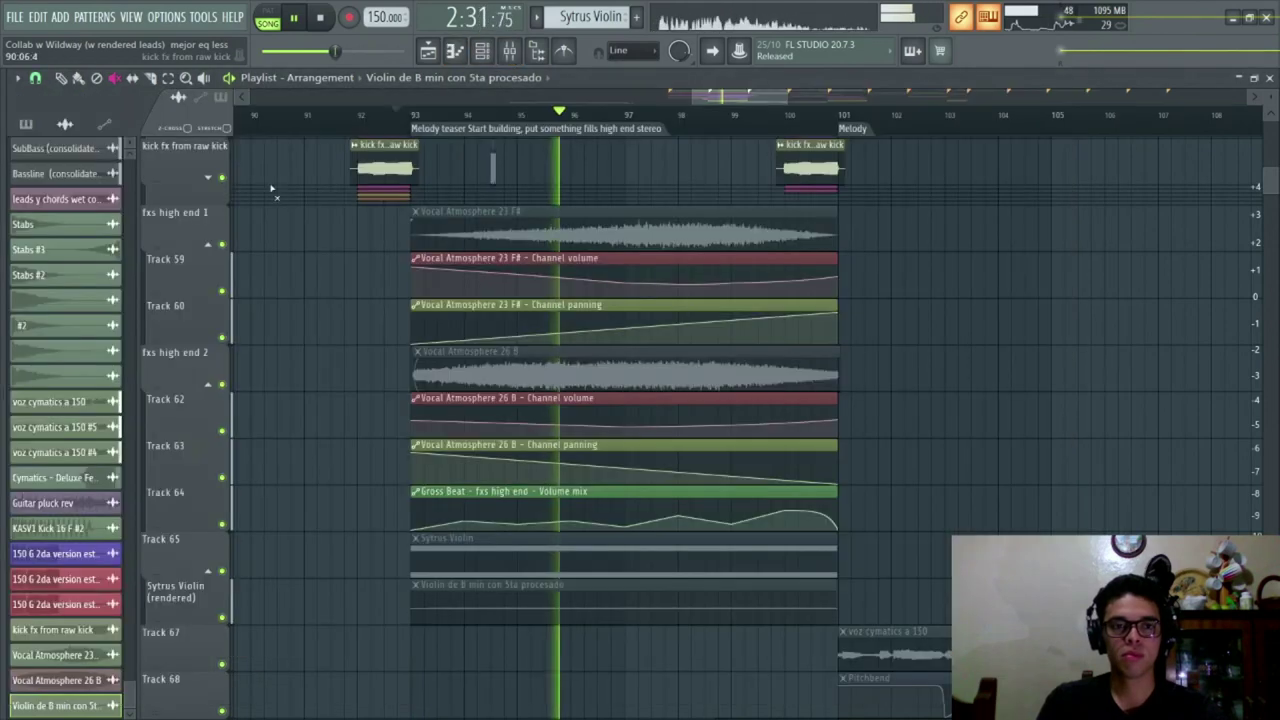
# - Unmute both Vocal Atmosphere clips and the rendered violin clip, and replay the section
pyautogui.click(475, 228)
pyautogui.click(648, 378)
pyautogui.press('space')
pyautogui.click(596, 604)
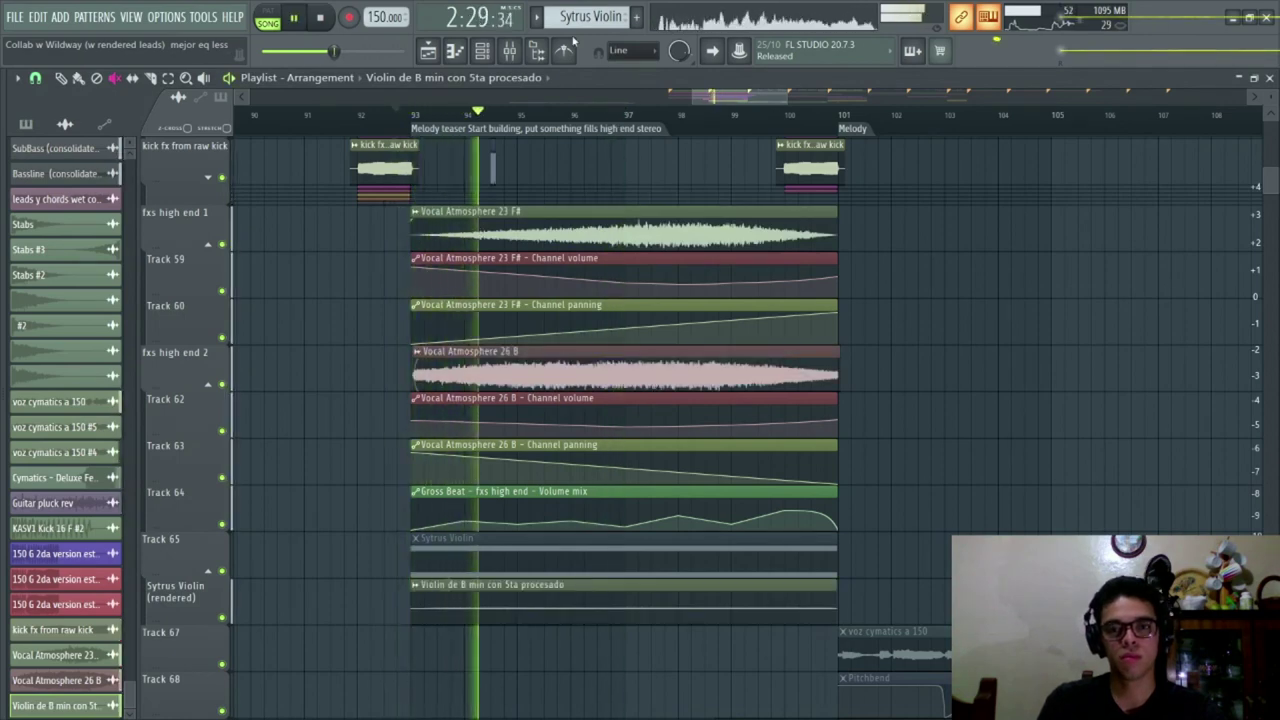
# - Inspect the Master channel's level, then compare playback with the rendered violin clip muted and unmuted
pyautogui.click(509, 50)
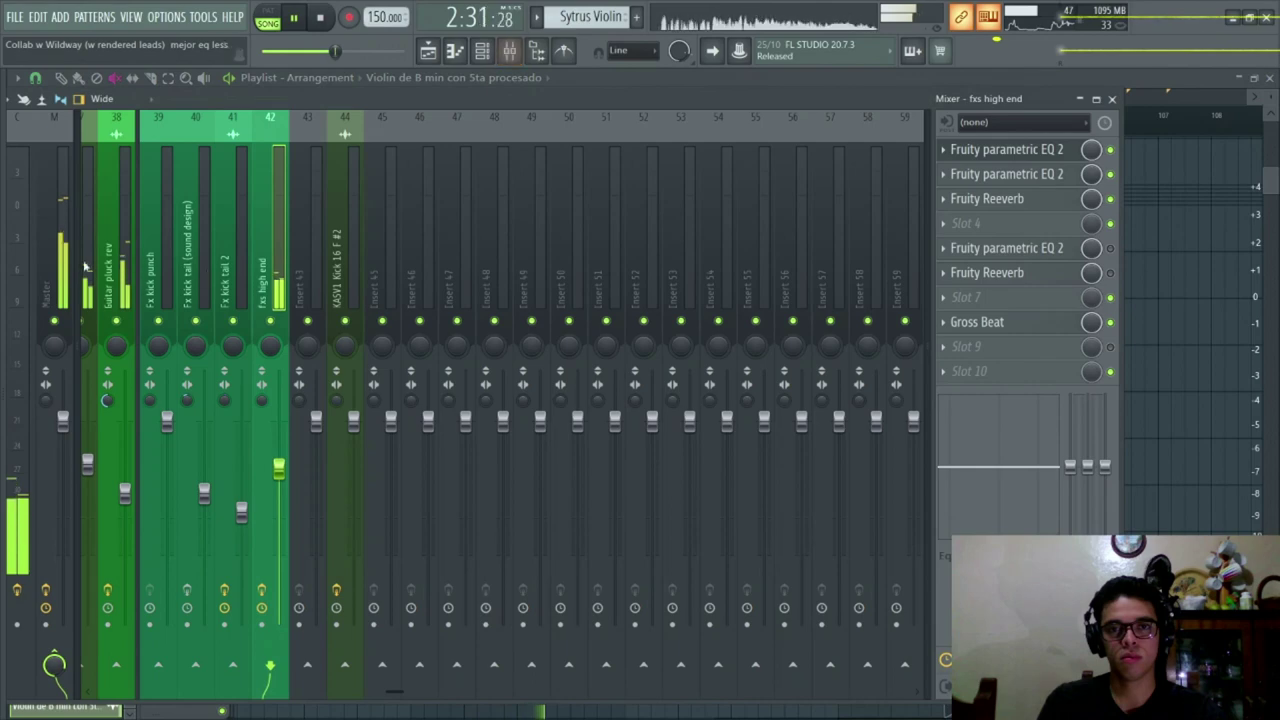
pyautogui.click(60, 420)
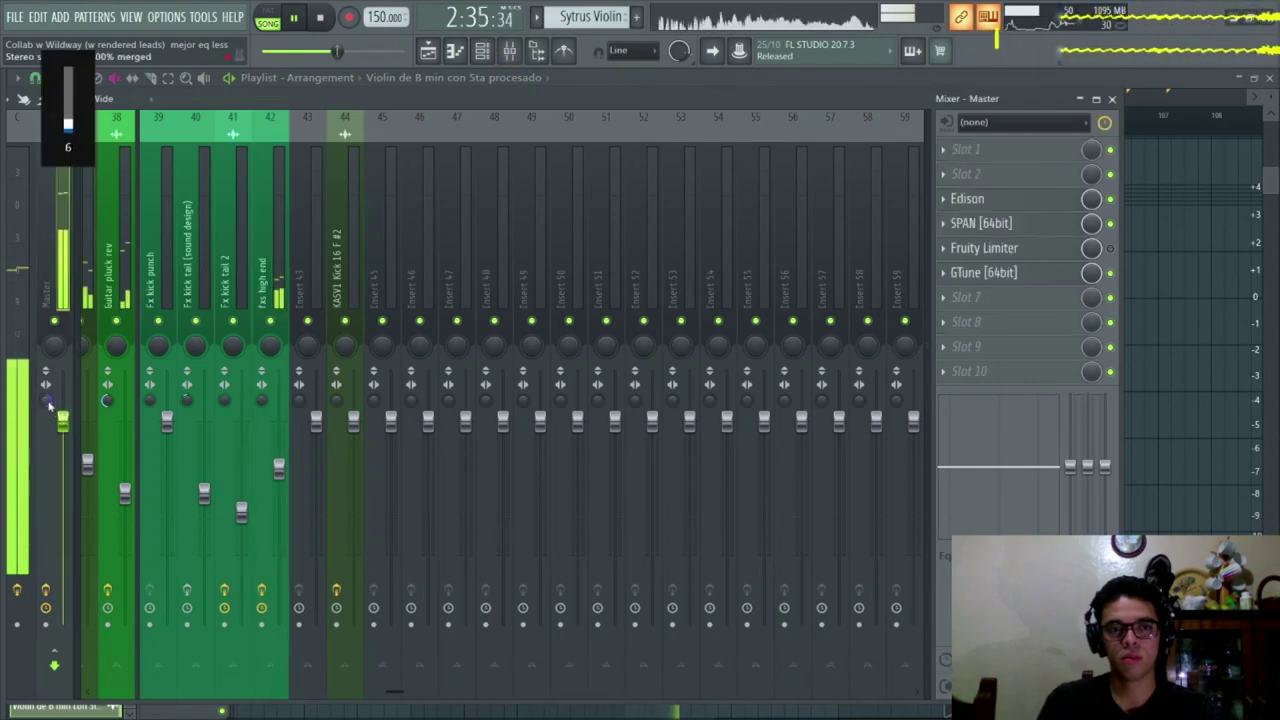
pyautogui.press('F9')
pyautogui.click(512, 617)
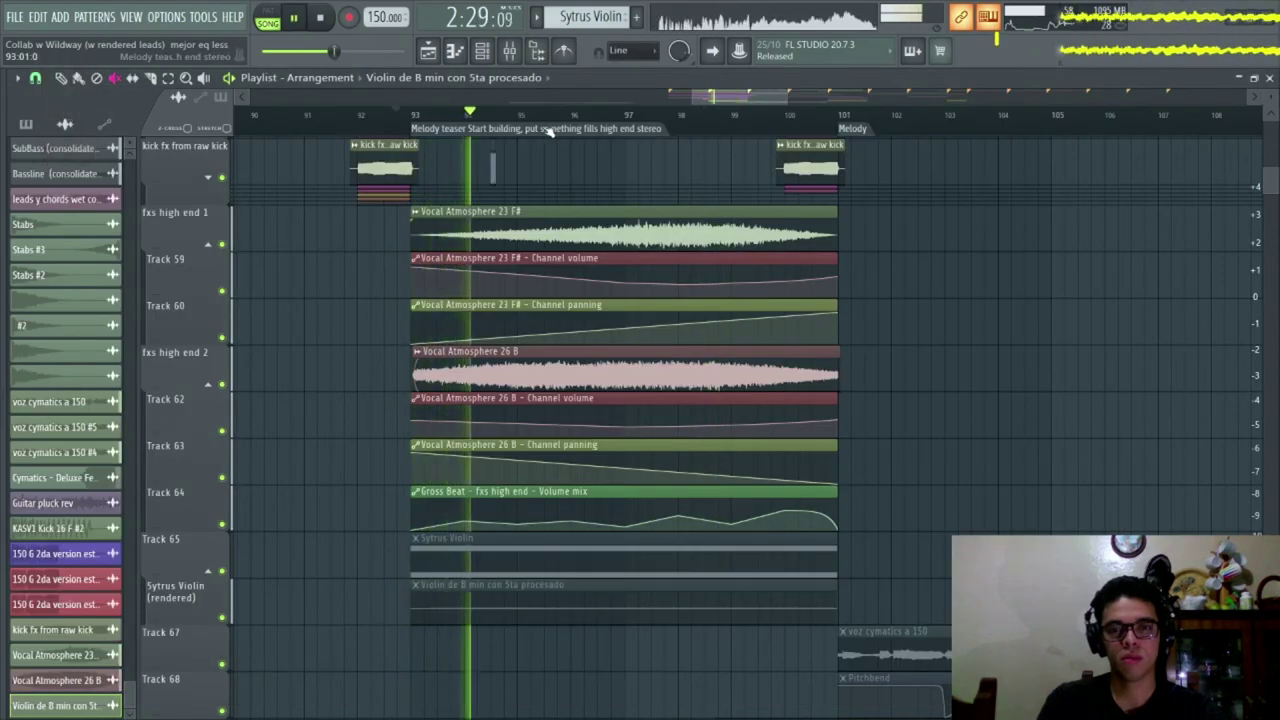
pyautogui.click(539, 598)
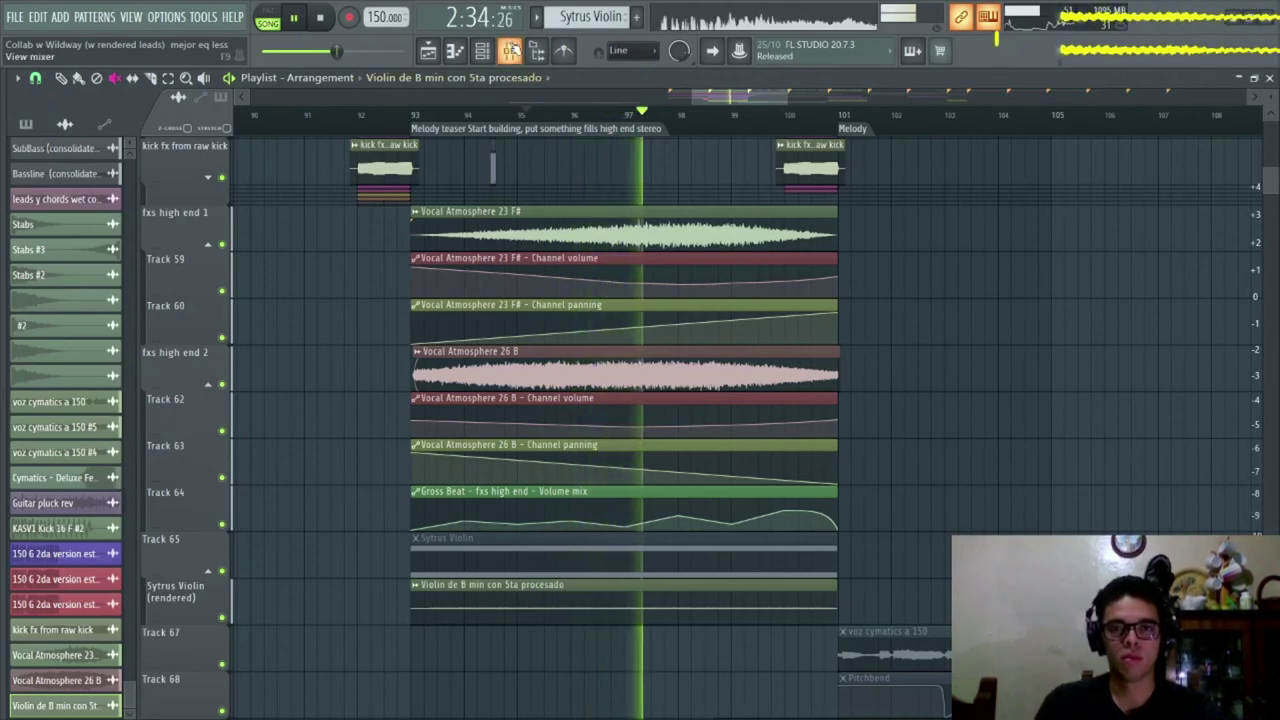
# - Check the mixer levels during playback, look at the audio meters in OBS, and return to FL Studio to stop playback
pyautogui.press('F9')
pyautogui.rightClick(53, 401)
pyautogui.press('Escape')
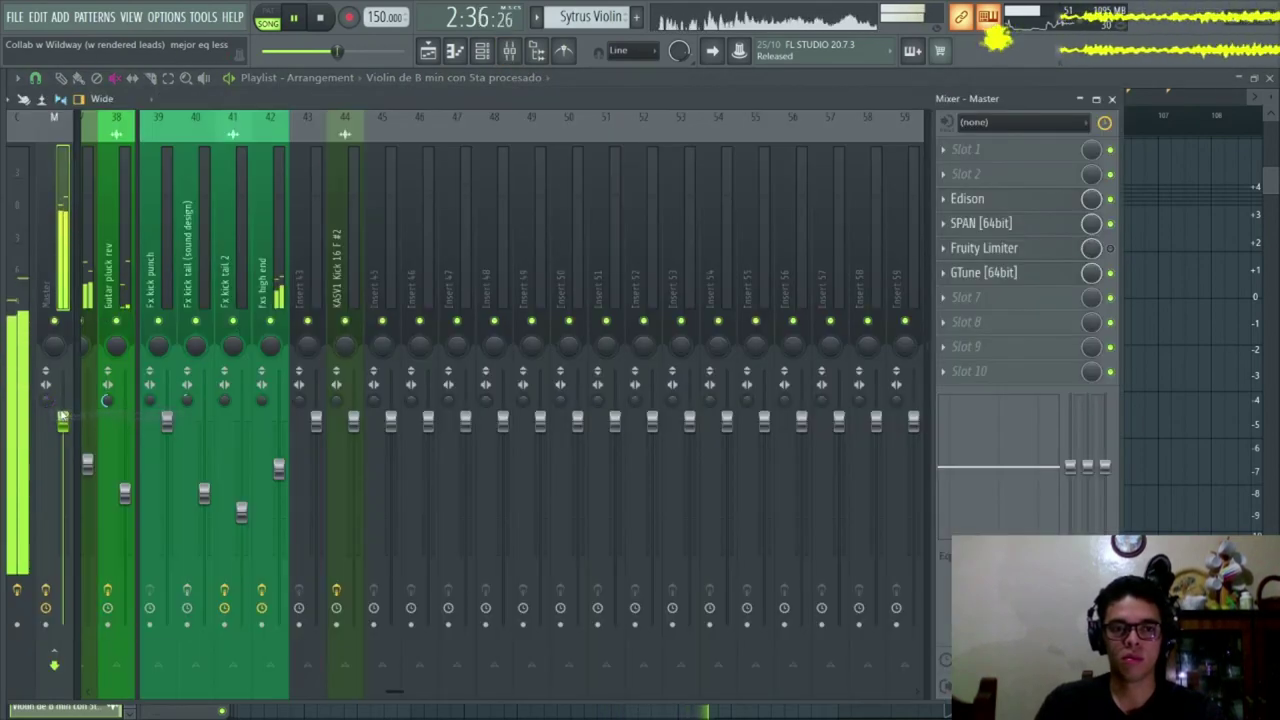
pyautogui.hotkey('alt', 'Tab')
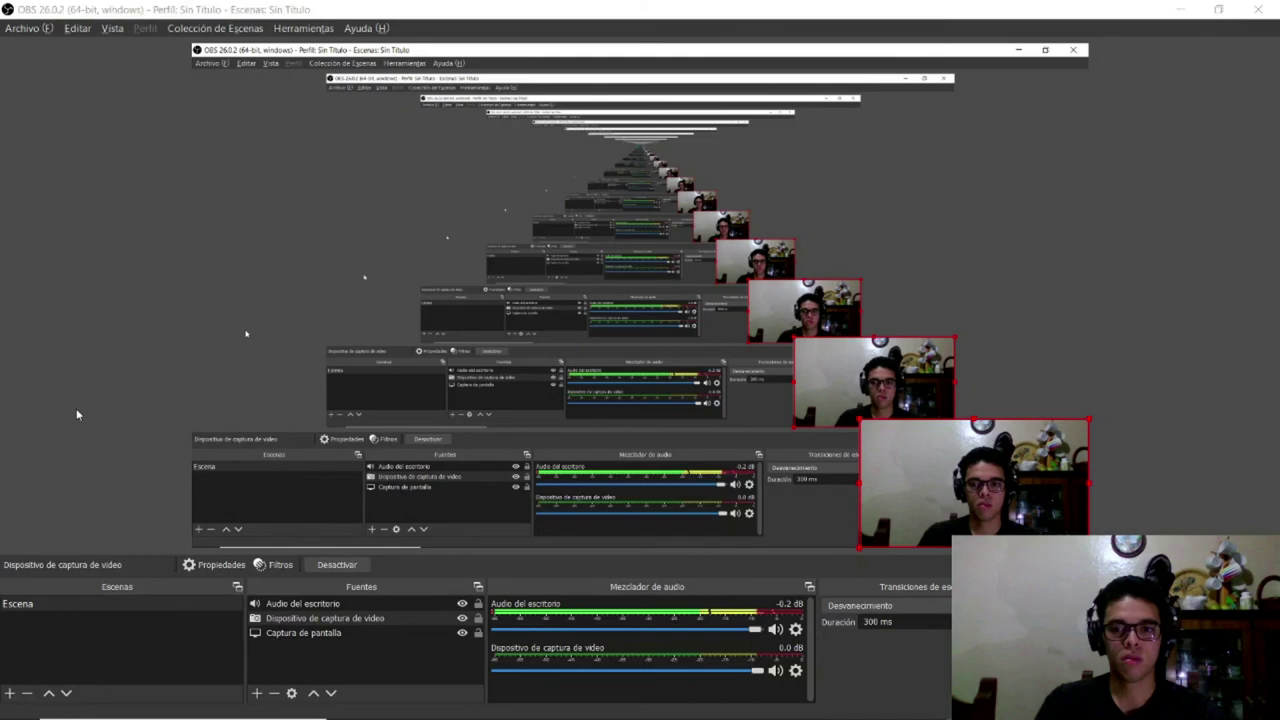
pyautogui.hotkey('alt', 'Tab')
pyautogui.scroll(-4, 600, 120)
pyautogui.press('space')
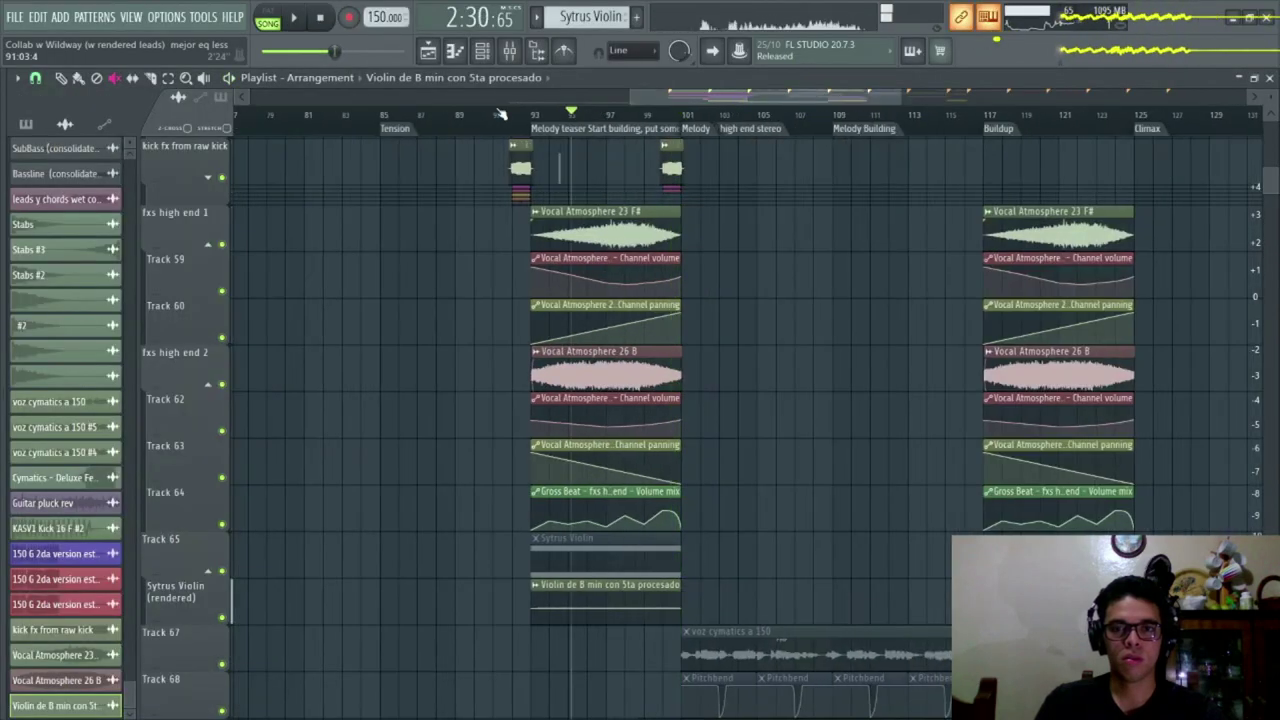
# - Locate the arp track and its automation lanes, and play the break from just before bar 93 to hear the arp
pyautogui.scroll(5, 568, 268)
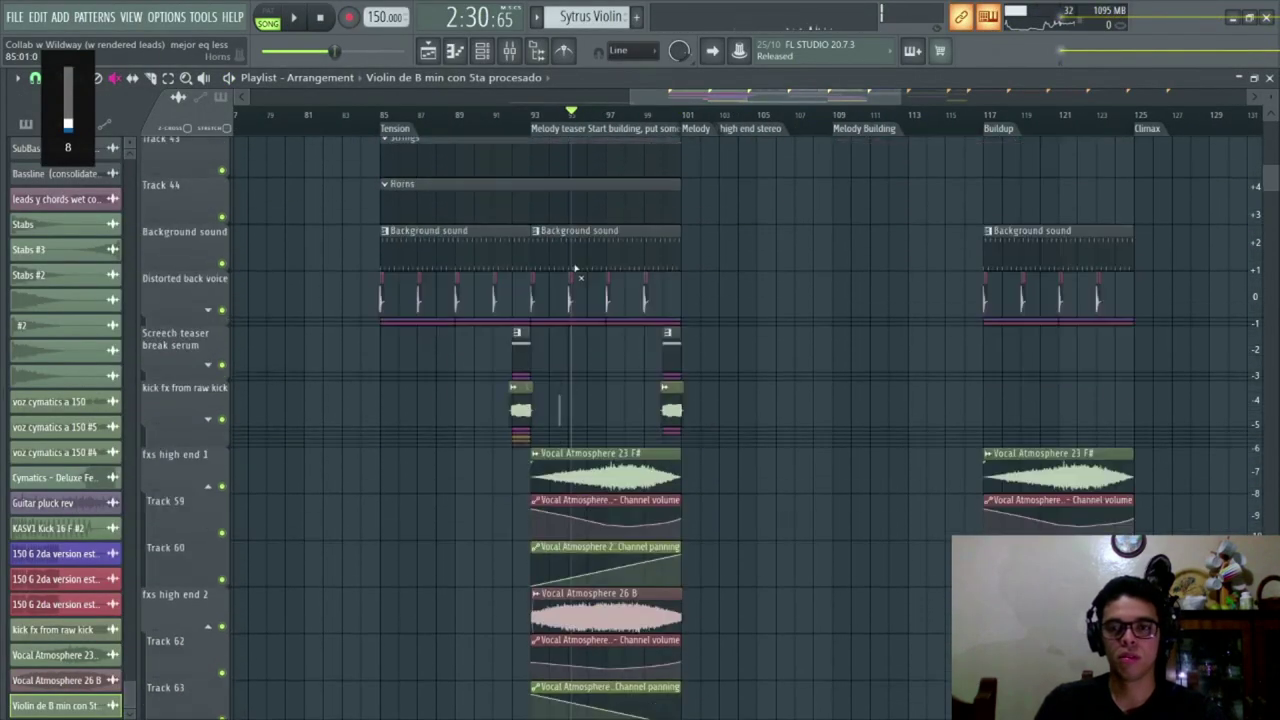
pyautogui.scroll(-3, 560, 240)
pyautogui.scroll(1, 547, 178)
pyautogui.scroll(6, 547, 178)
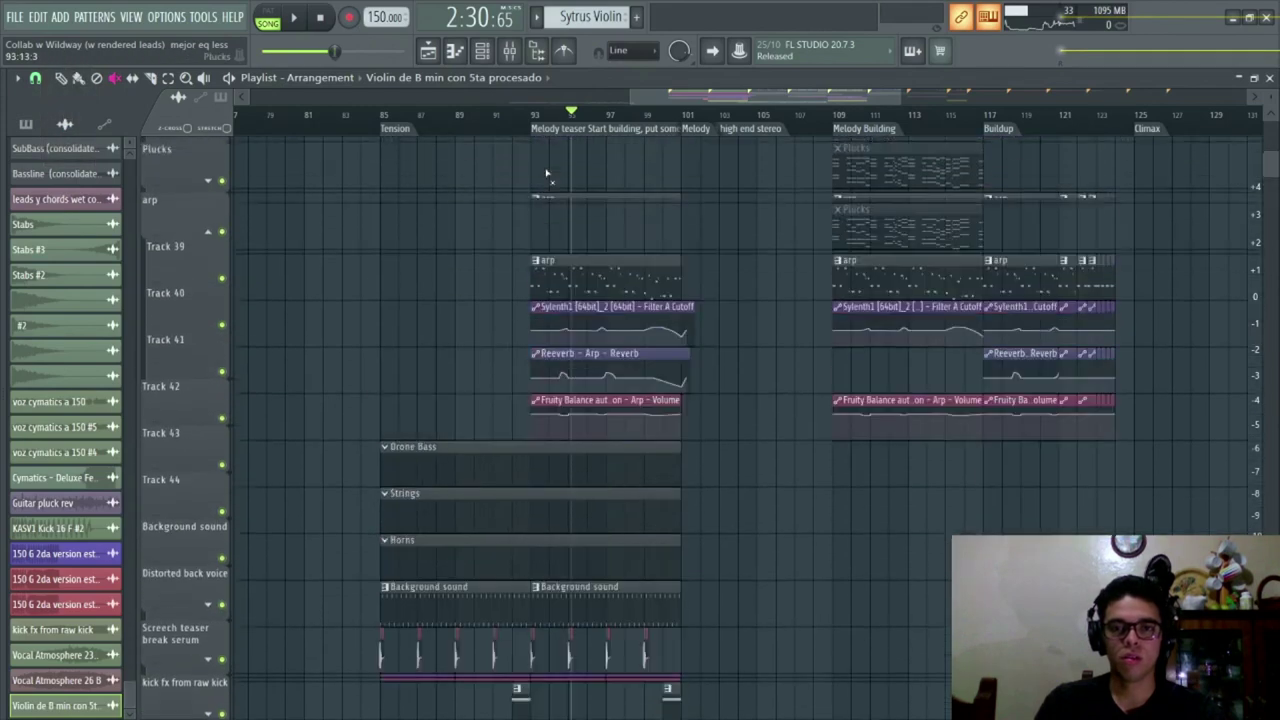
pyautogui.scroll(4, 515, 118)
pyautogui.press('space')
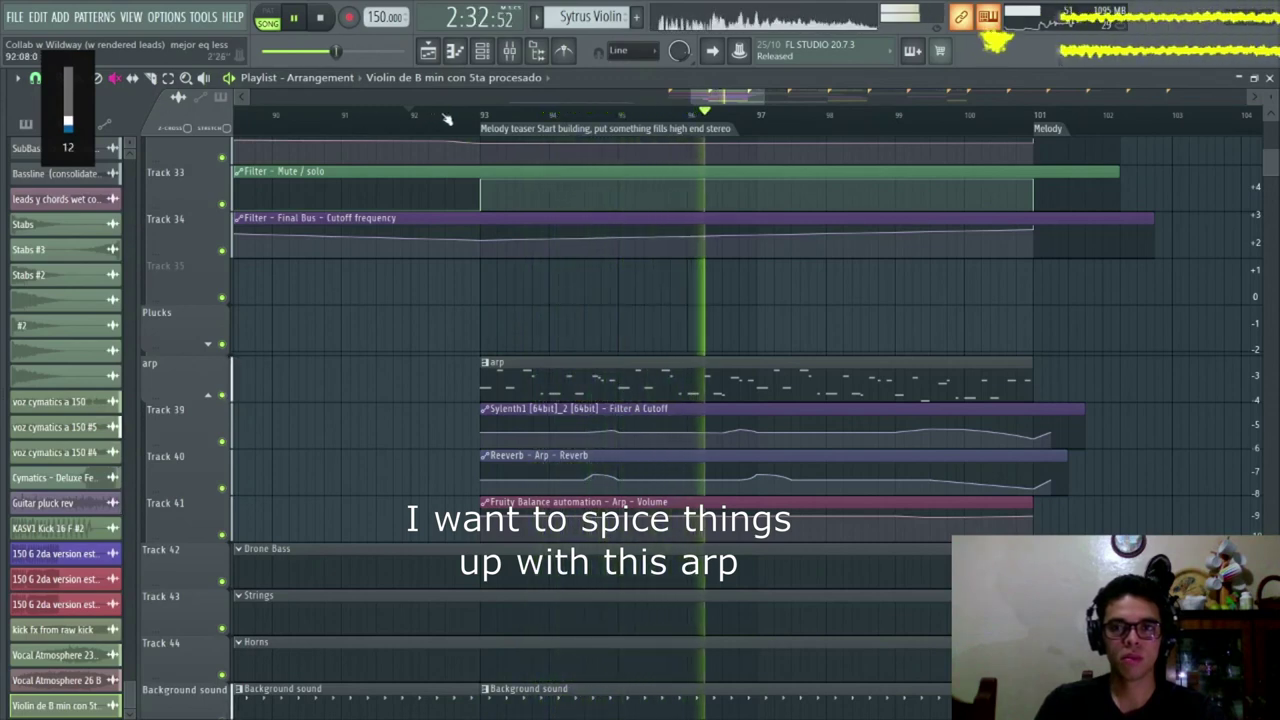
pyautogui.hotkey('alt', 'Tab')
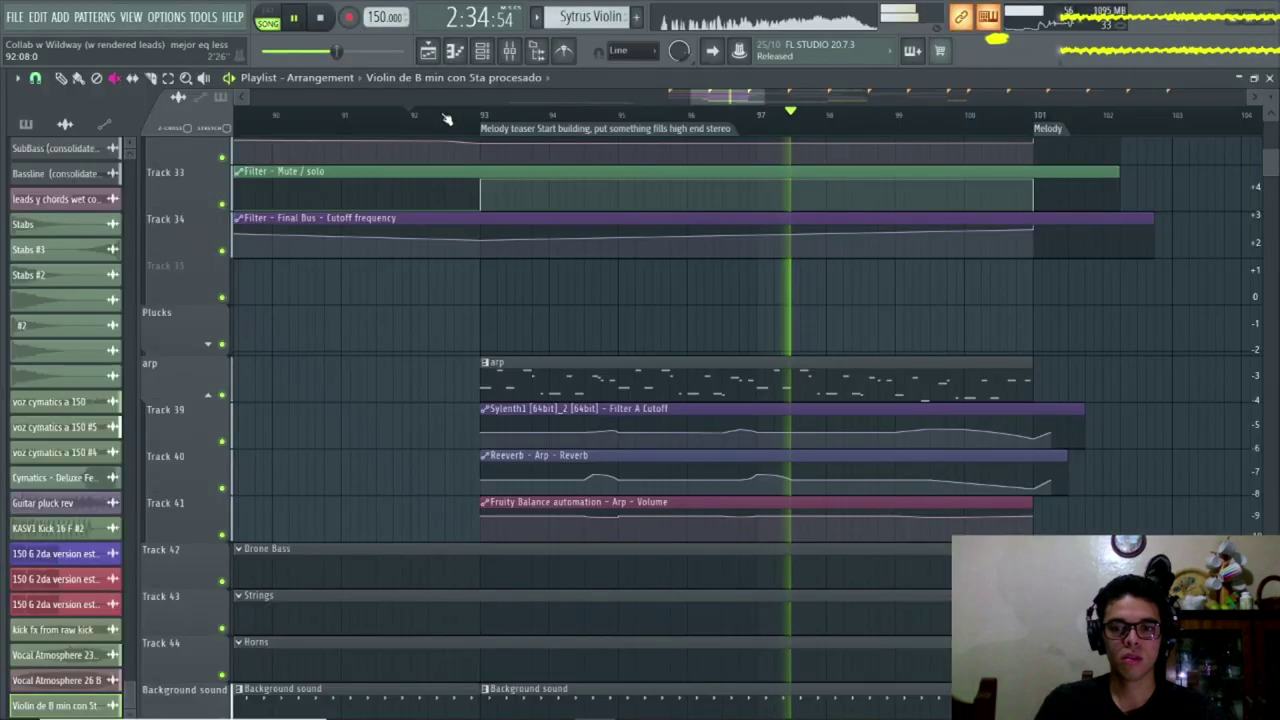
pyautogui.hotkey('alt', 'Tab')
# - Switch the playlist to the Draw tool and restart playback from just before the Tension marker at bar 85
pyautogui.scroll(-6, 600, 400)
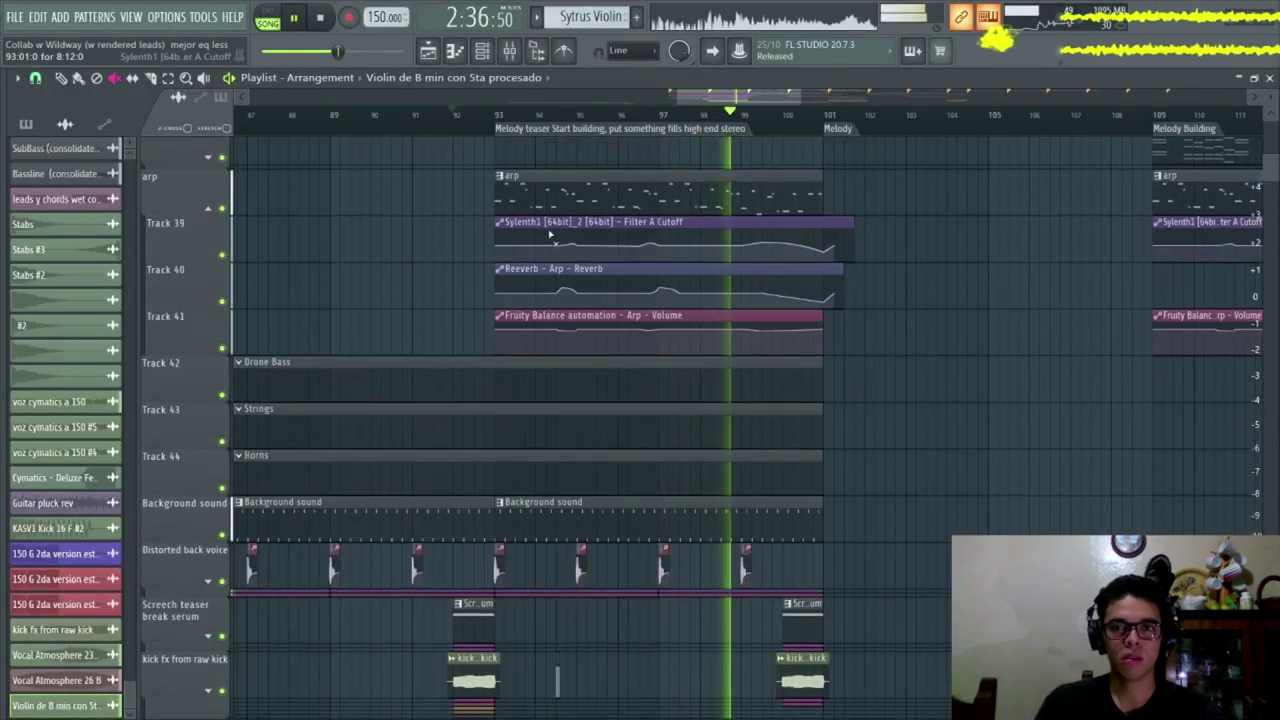
pyautogui.click(61, 78)
pyautogui.scroll(-4, 543, 130)
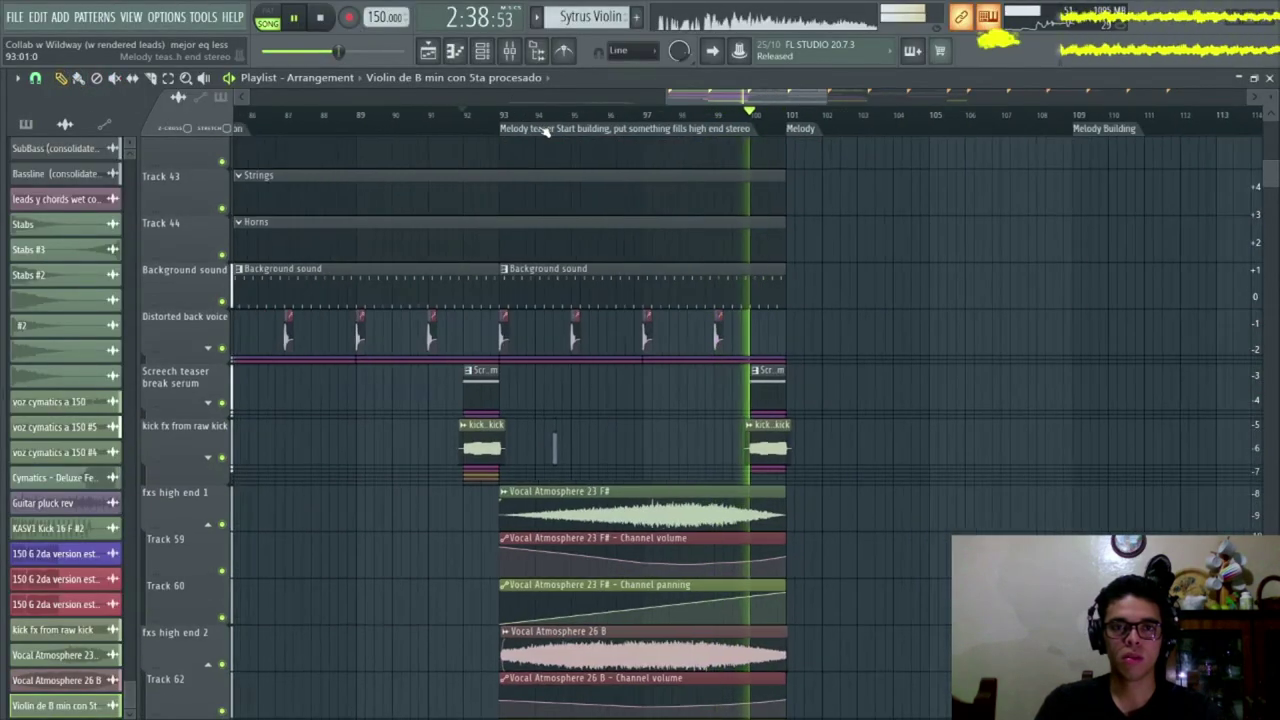
pyautogui.press('space')
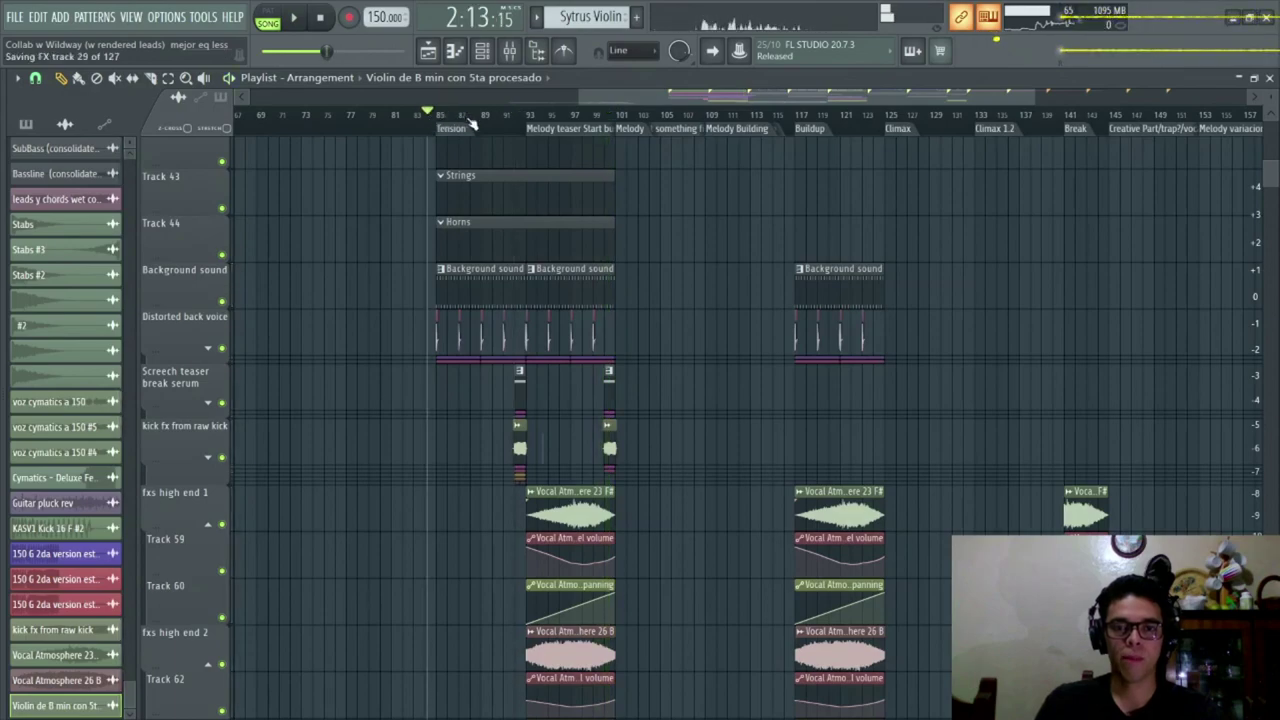
pyautogui.scroll(4, 473, 122)
pyautogui.press('space')
pyautogui.scroll(-3, 552, 371)
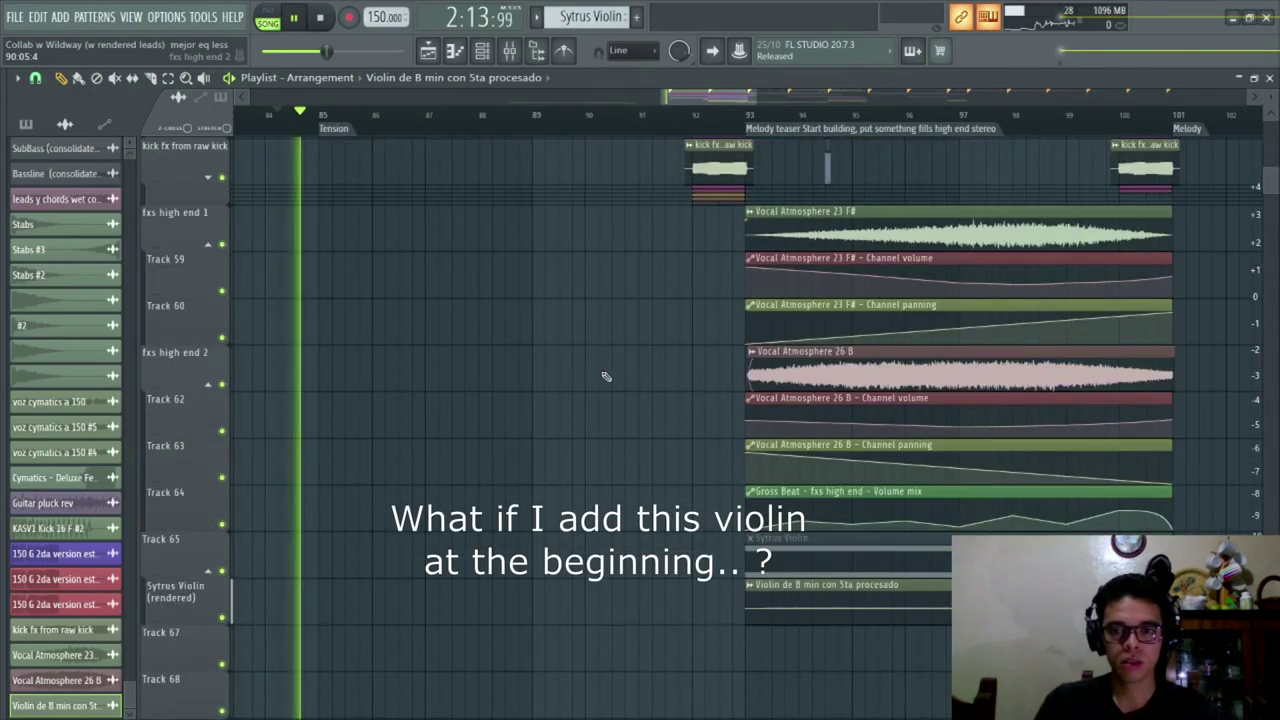
# - Copy the rendered clip Violin de B min con 5ta procesado to bar 85 on its track and deselect it
pyautogui.scroll(-3, 606, 376)
pyautogui.keyDown('ctrl'); pyautogui.moveTo(901, 499); pyautogui.dragTo(879, 476); pyautogui.keyUp('ctrl')
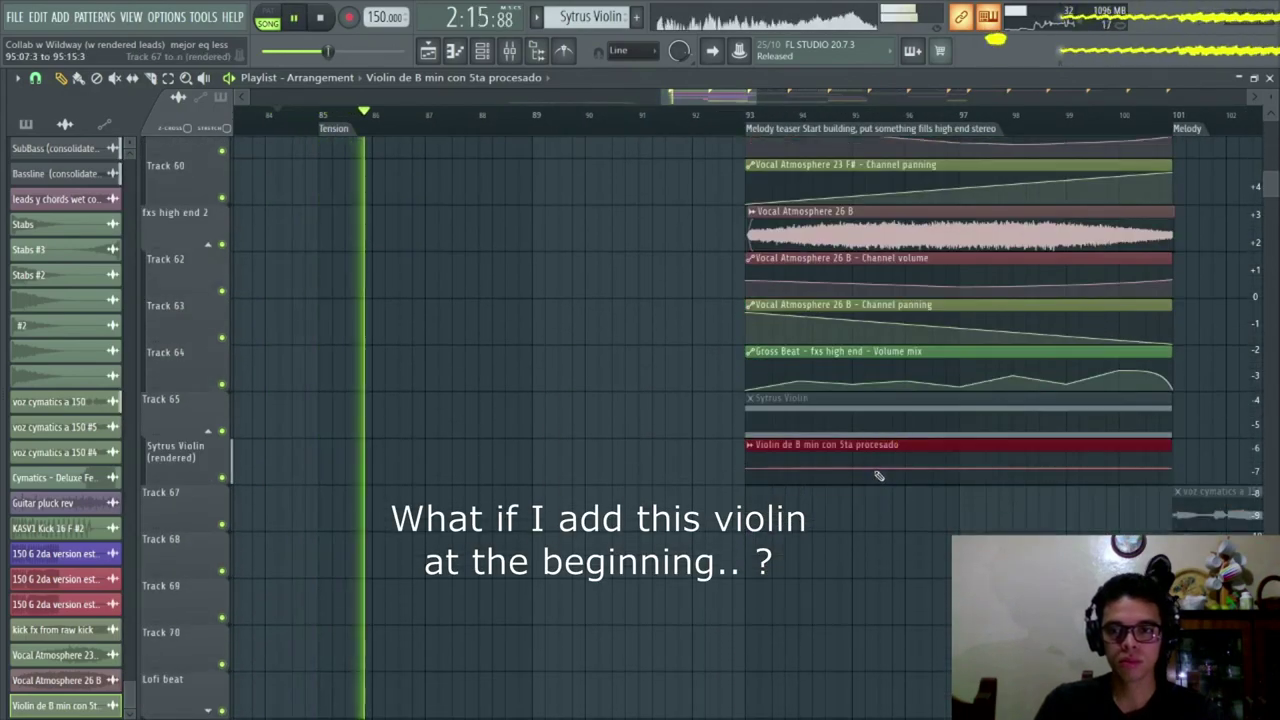
pyautogui.press('XF86AudioLowerVolume')
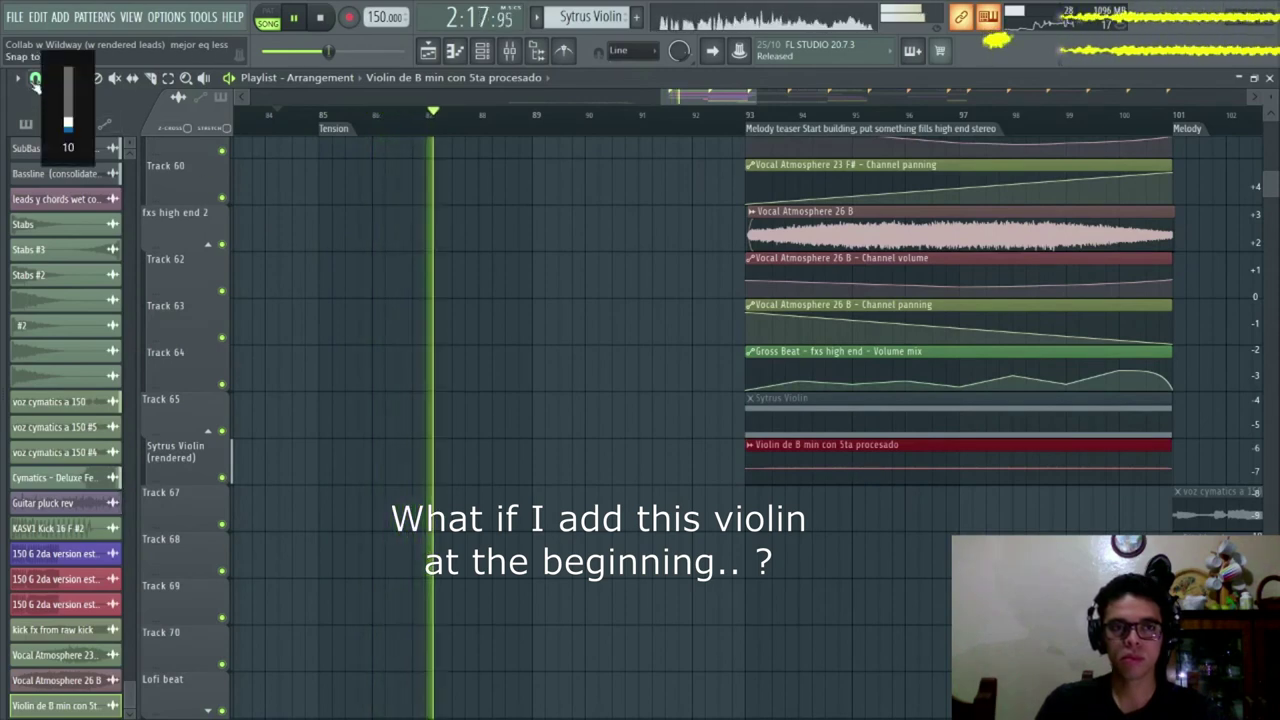
pyautogui.click(35, 82)
pyautogui.click(50, 315)
pyautogui.hotkey('ctrl', 'd')
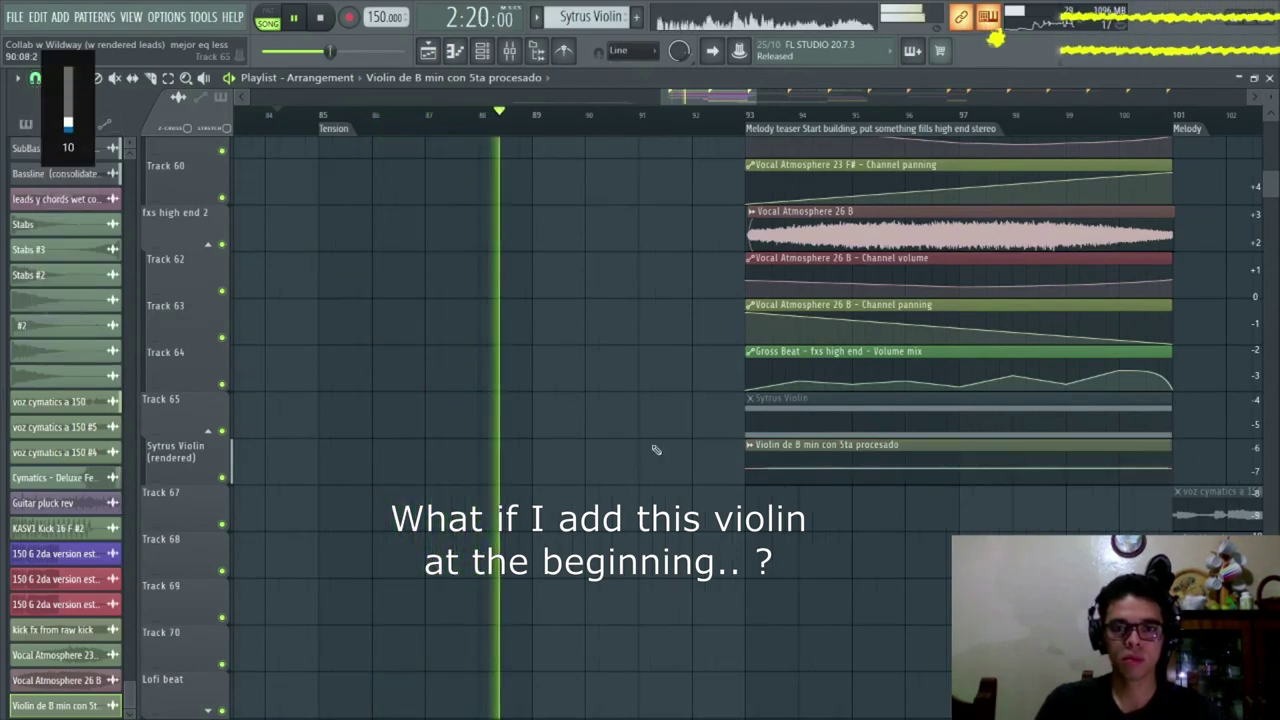
pyautogui.moveTo(980, 457); pyautogui.dragTo(528, 440)
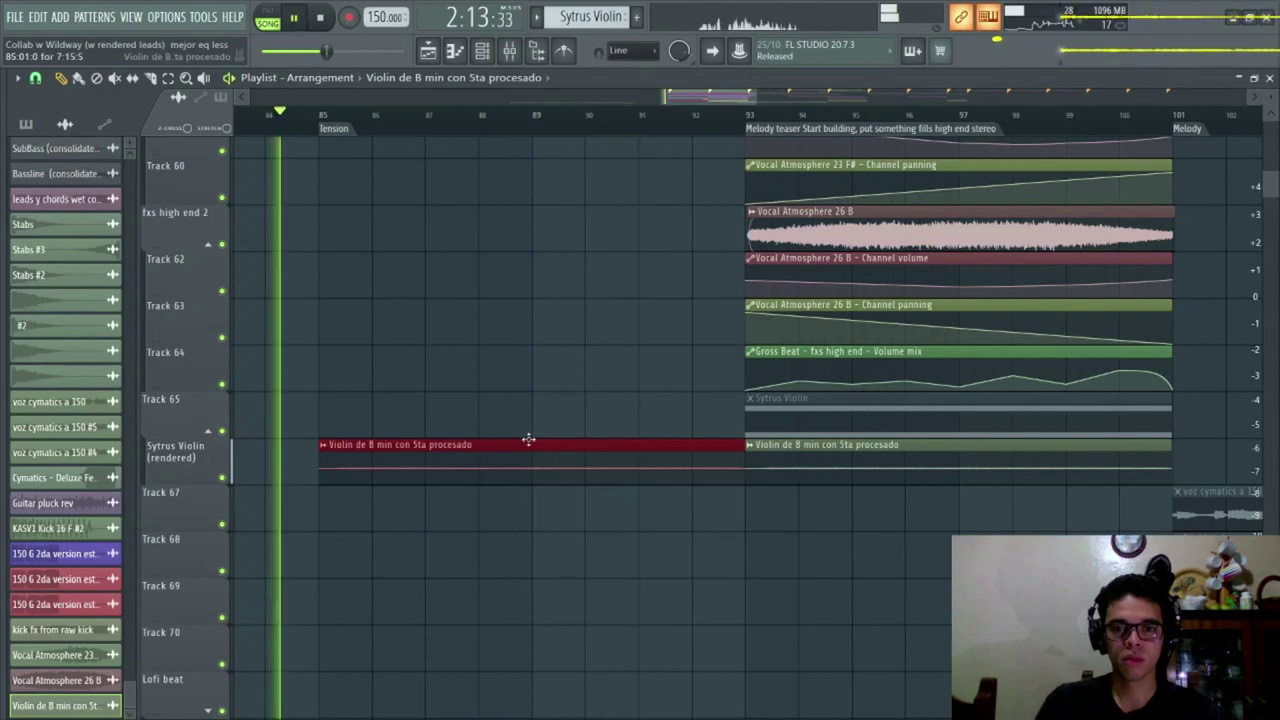
pyautogui.hotkey('ctrl', 'd')
# - Listen through the break with both rendered violin clips and check the Master level in the mixer
pyautogui.click(516, 58)
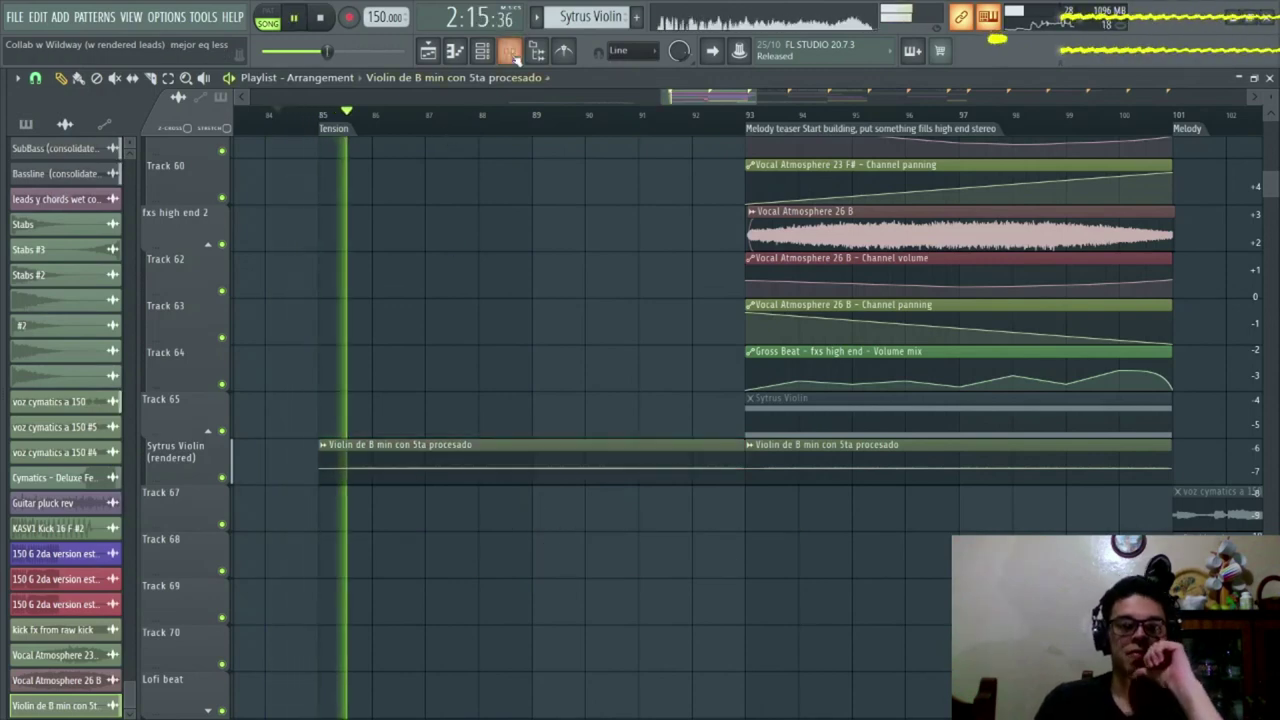
pyautogui.click(512, 52)
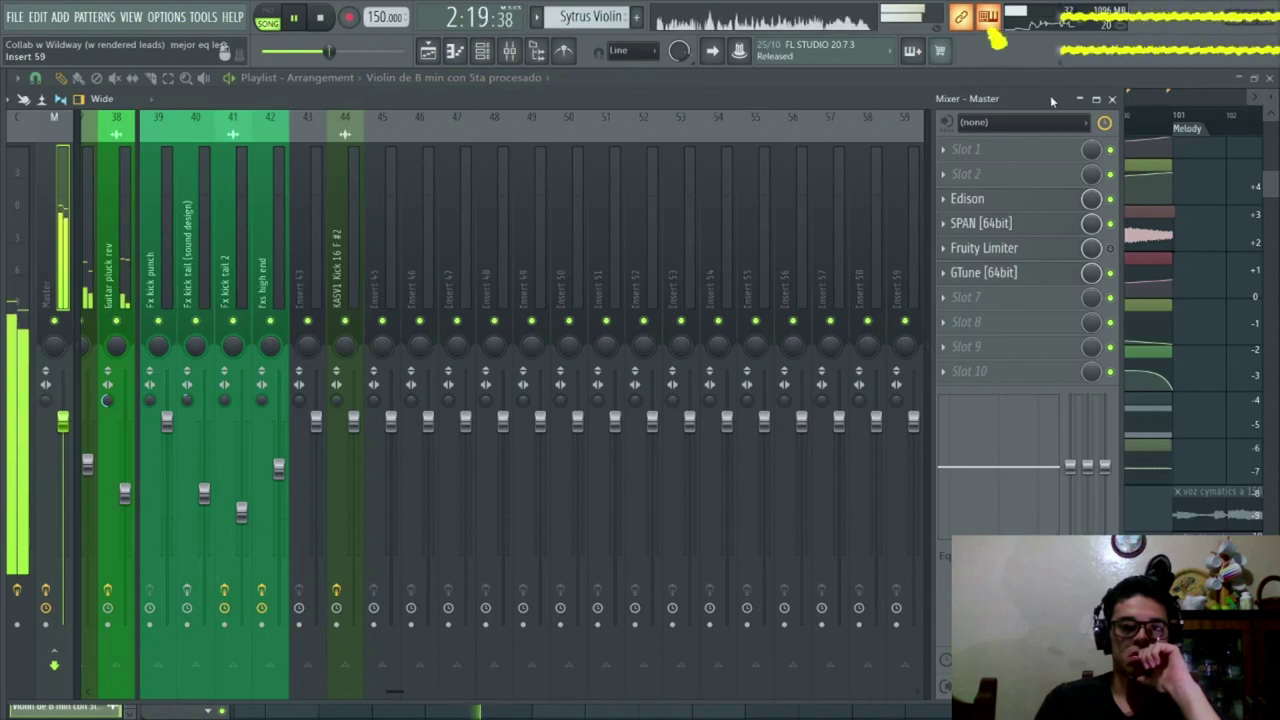
pyautogui.click(1120, 100)
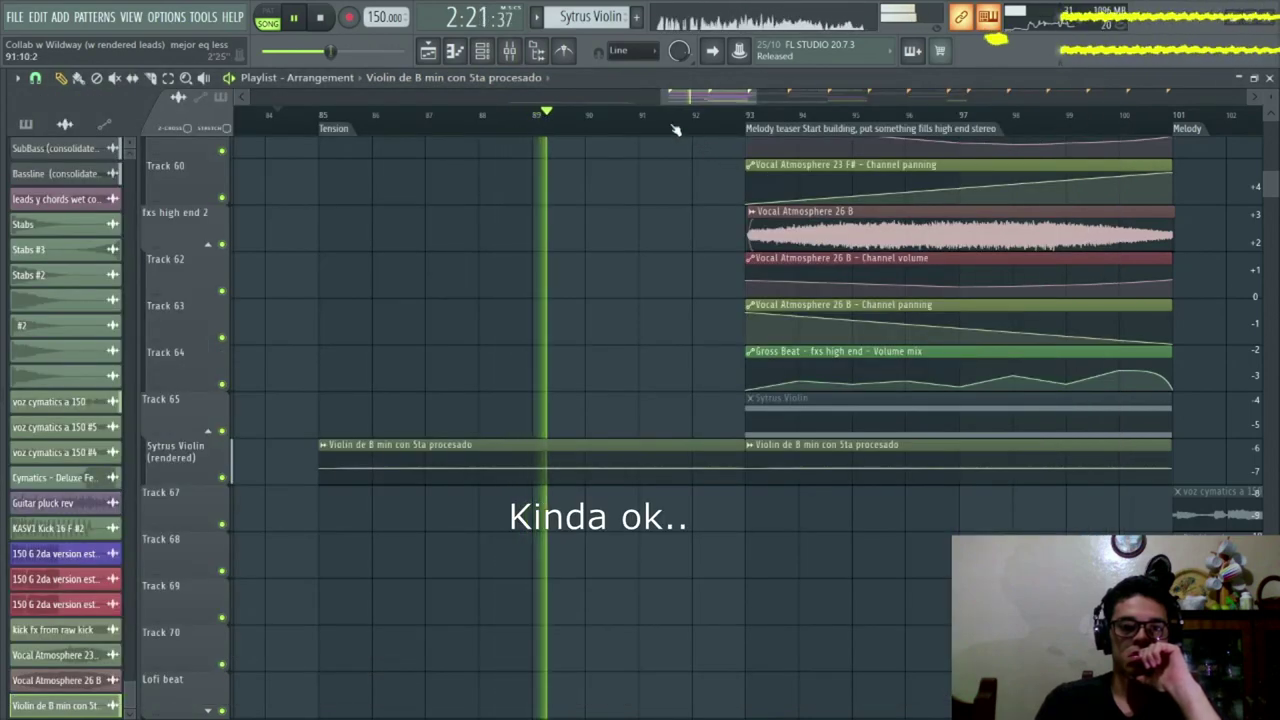
pyautogui.scroll(-2, 677, 129)
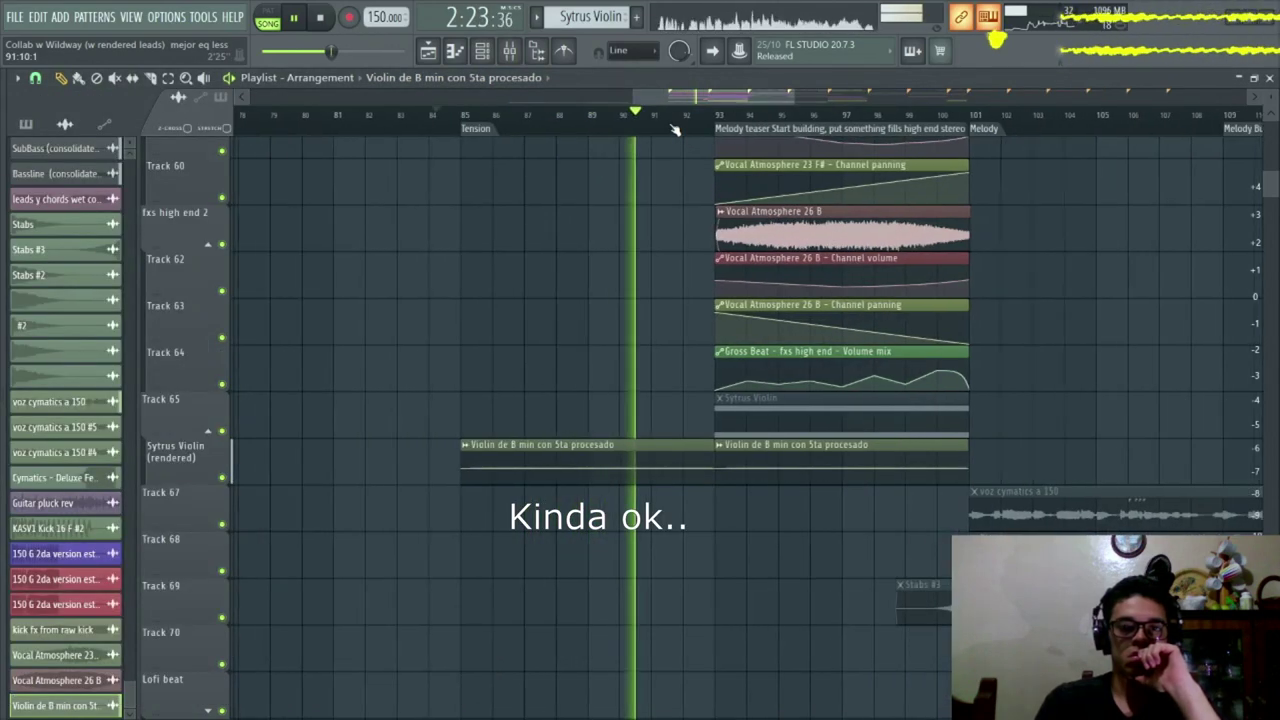
pyautogui.moveTo(702, 225); pyautogui.dragTo(593, 225)
pyautogui.scroll(2, 676, 196)
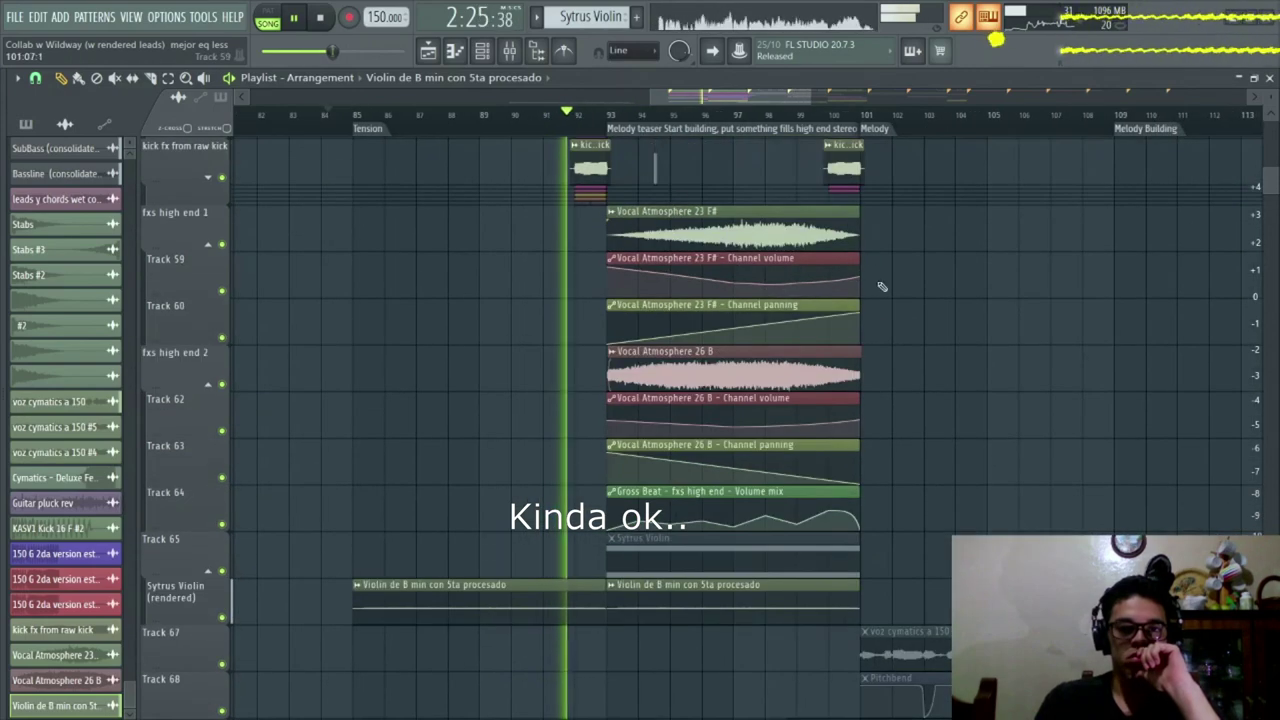
pyautogui.moveTo(883, 286); pyautogui.dragTo(787, 300)
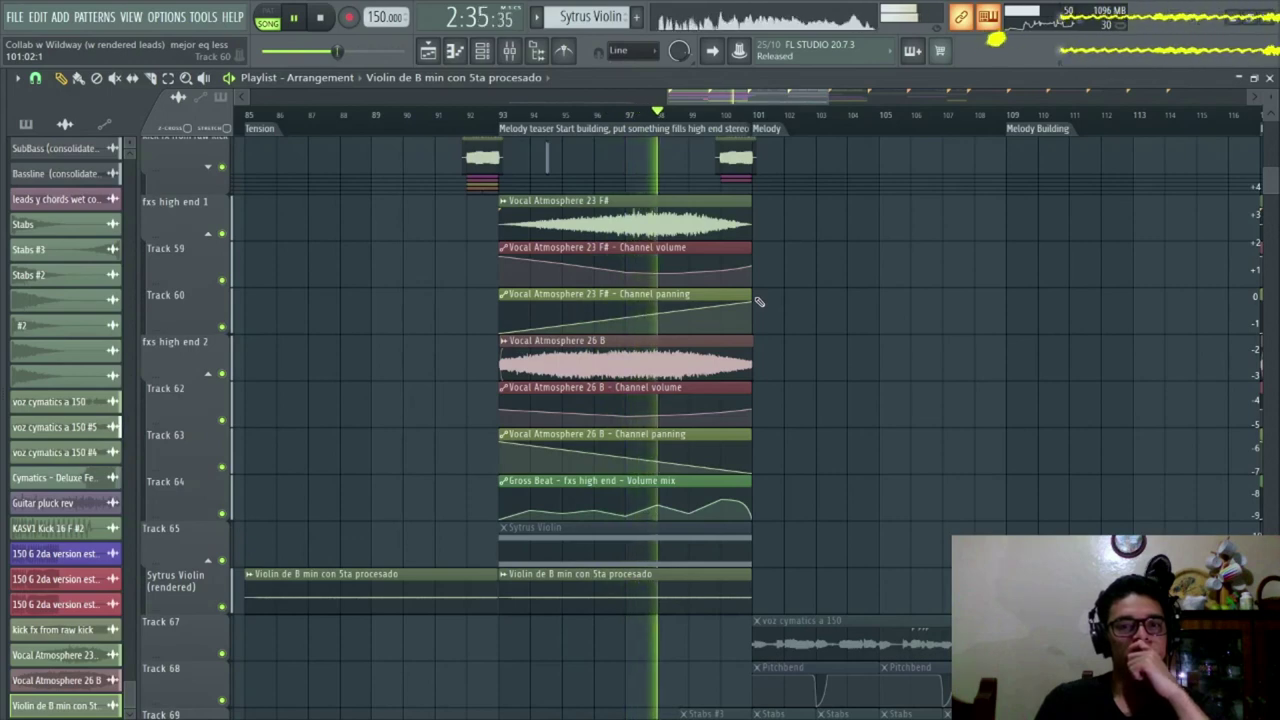
pyautogui.moveTo(412, 334); pyautogui.dragTo(449, 333)
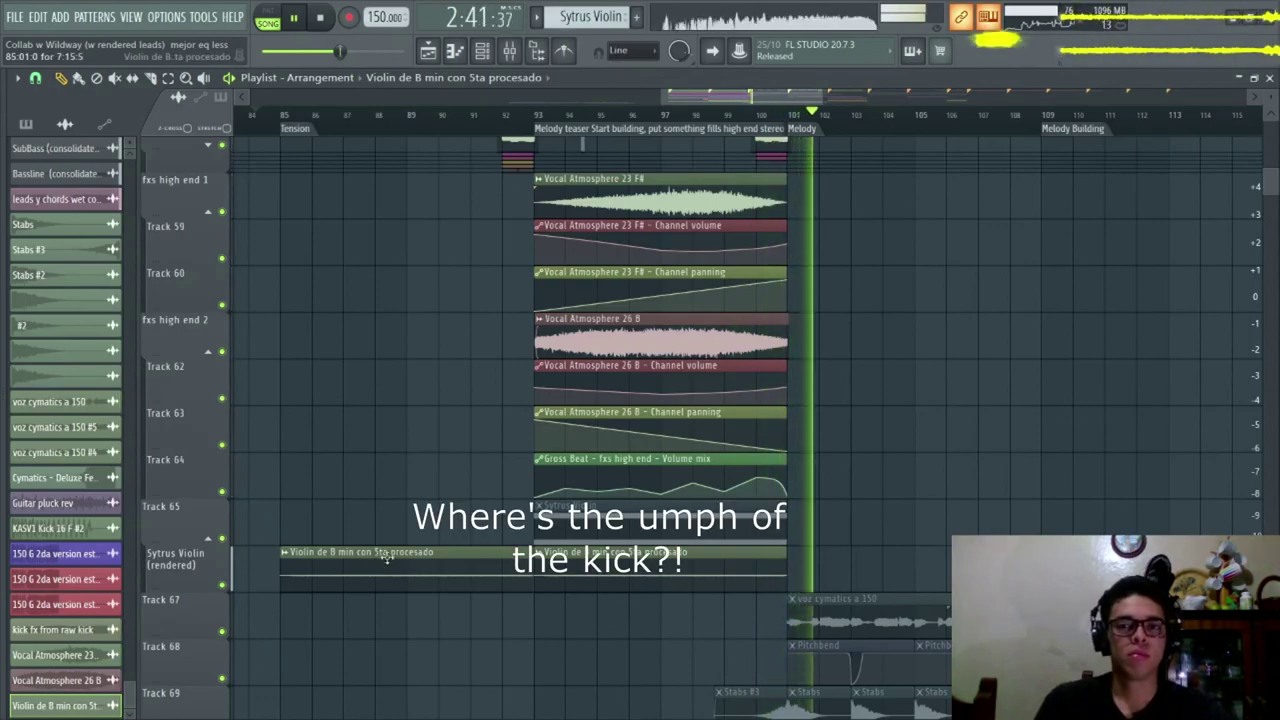
# - Stop playback, unmute the Soft Kick clip at bar 101, and play the Melody section from there
pyautogui.press('space')
pyautogui.scroll(1, 704, 510)
pyautogui.scroll(20, 840, 330)
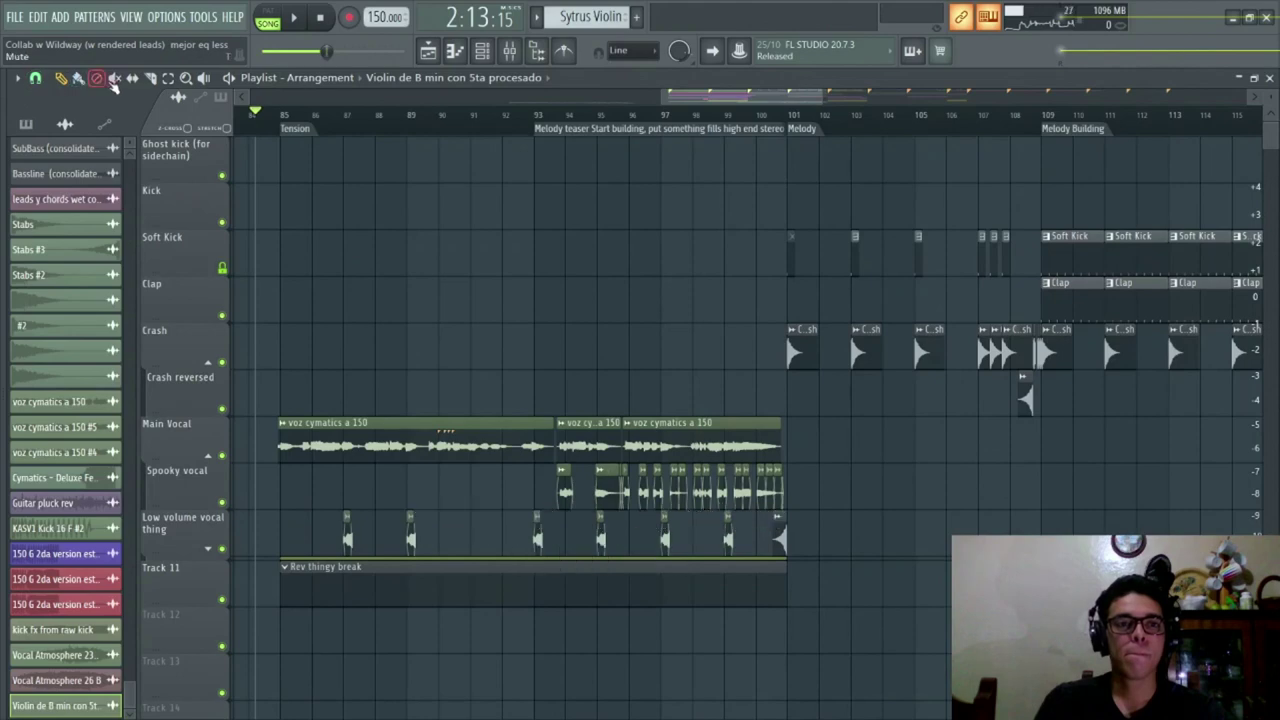
pyautogui.click(786, 114)
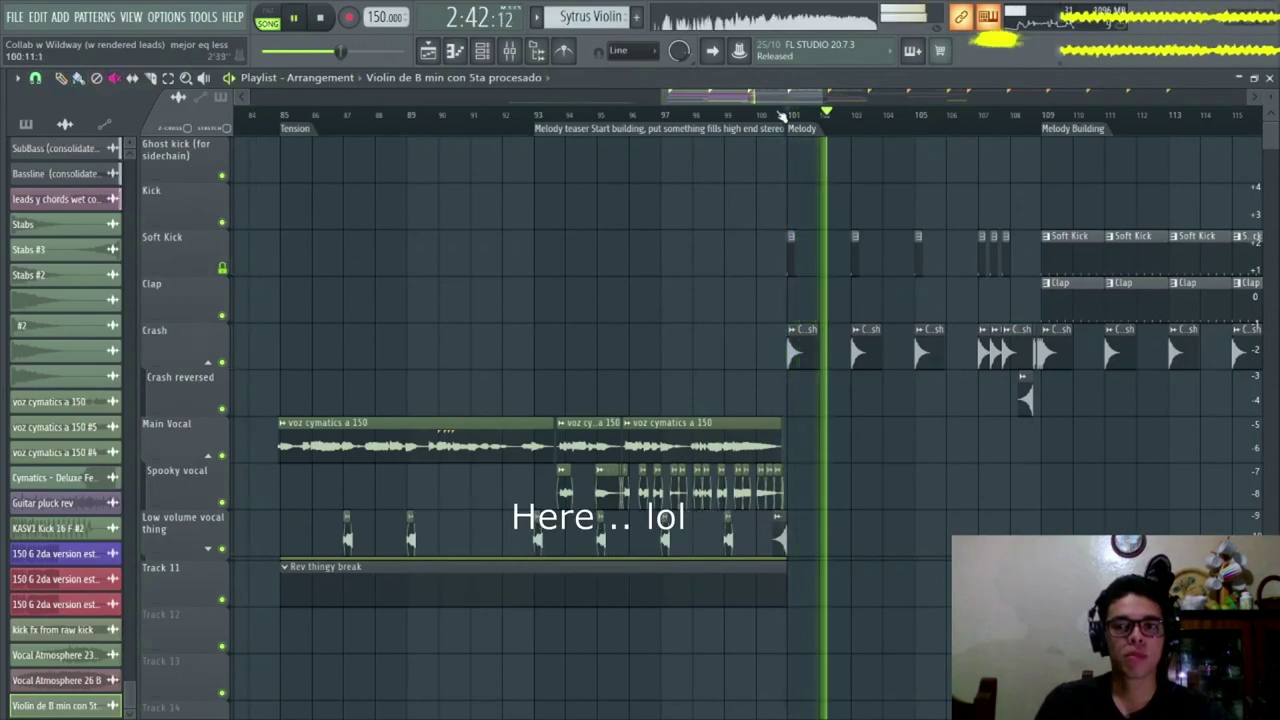
# - Copy the rendered violin clip to the Melody Building section at bar 109 on the same track
pyautogui.scroll(-4, 680, 445)
pyautogui.scroll(-20, 680, 445)
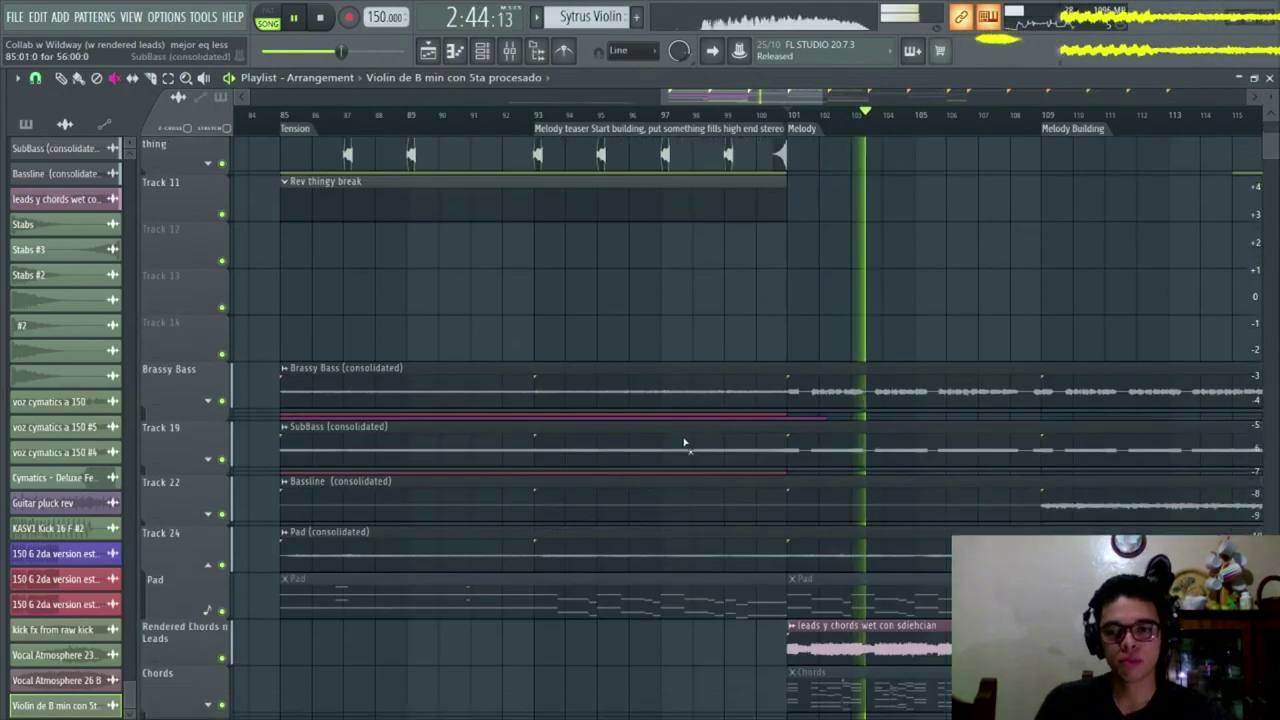
pyautogui.scroll(-9, 682, 493)
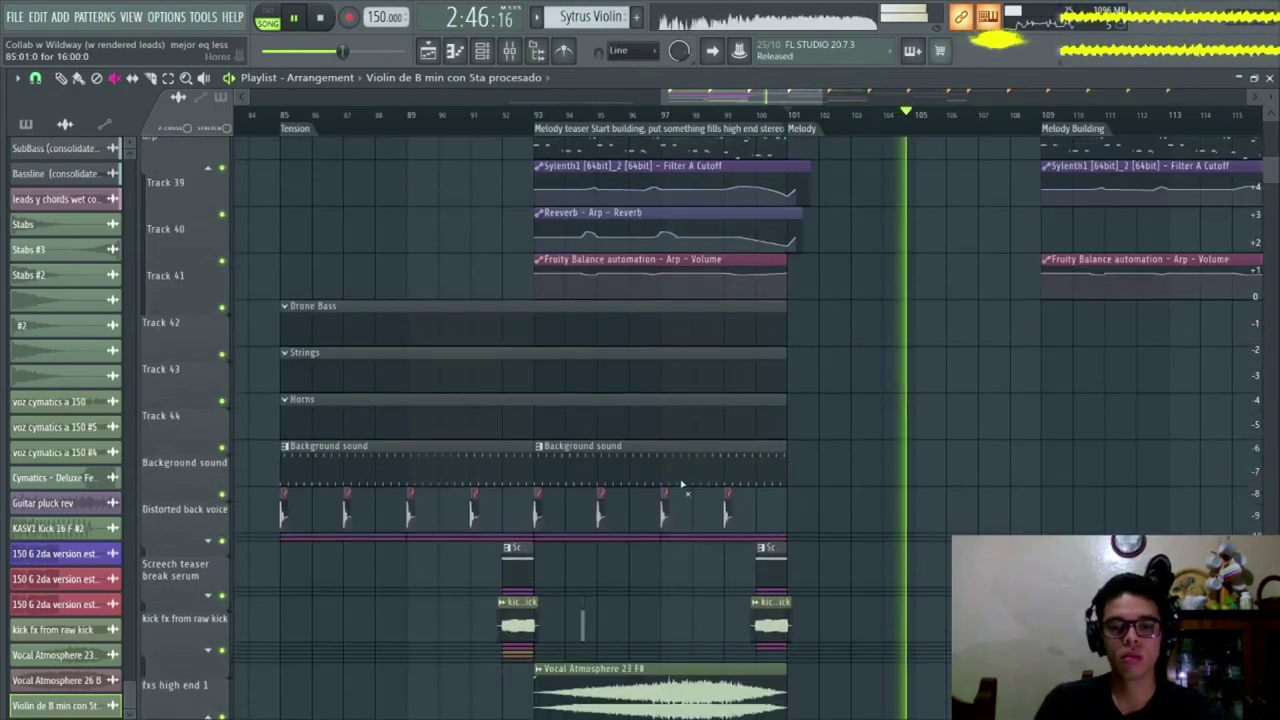
pyautogui.scroll(-5, 660, 452)
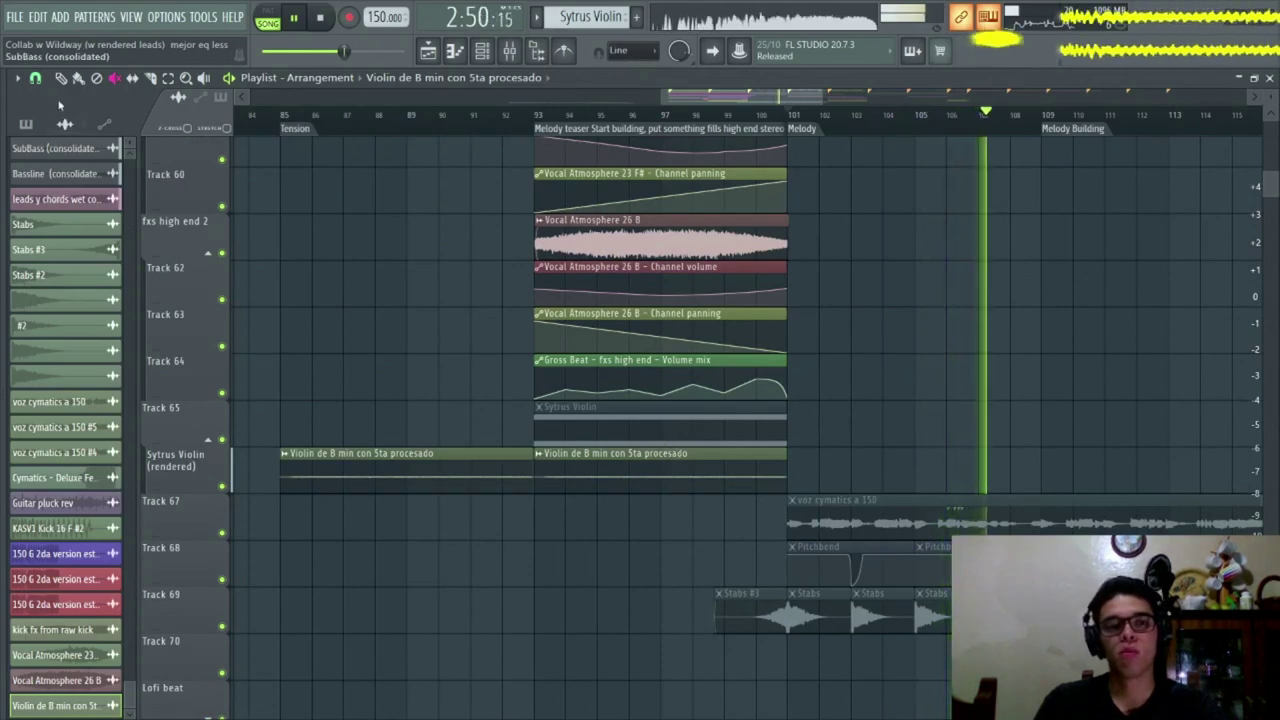
pyautogui.moveTo(682, 477); pyautogui.dragTo(1132, 490)
pyautogui.moveTo(1114, 407); pyautogui.dragTo(756, 390)
pyautogui.scroll(-2, 863, 363)
pyautogui.hscroll(1, 731, 390)
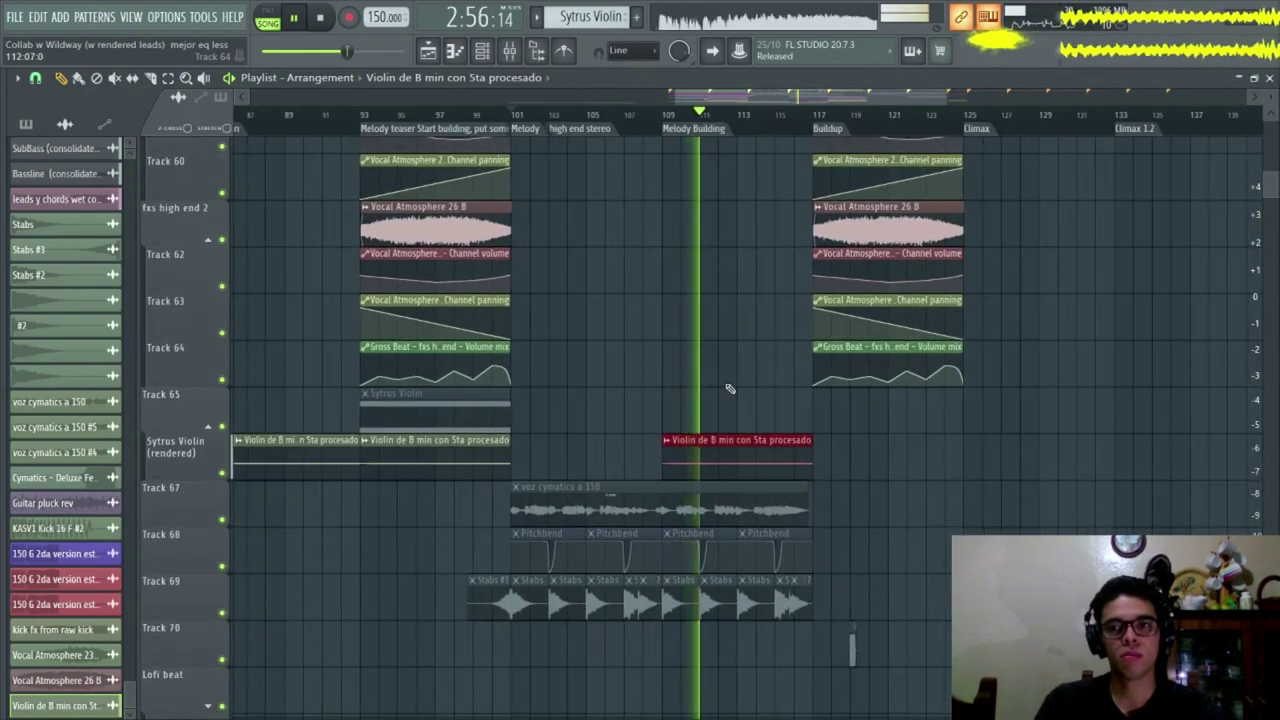
# - Place another copy of the rendered violin clip at the Climax 1.2 marker, bar 133
pyautogui.hscroll(6, 566, 420)
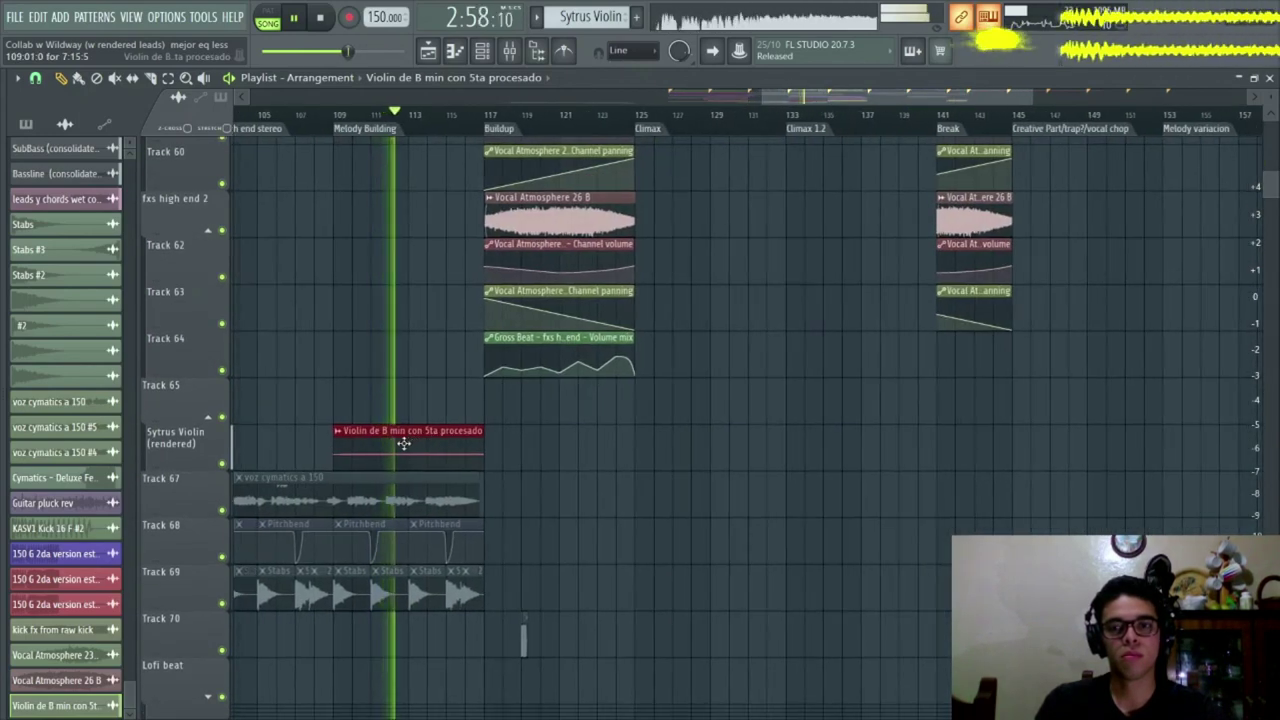
pyautogui.moveTo(403, 443); pyautogui.dragTo(864, 456)
pyautogui.keyDown('ctrl'); pyautogui.scroll(-4, 840, 430); pyautogui.keyUp('ctrl')
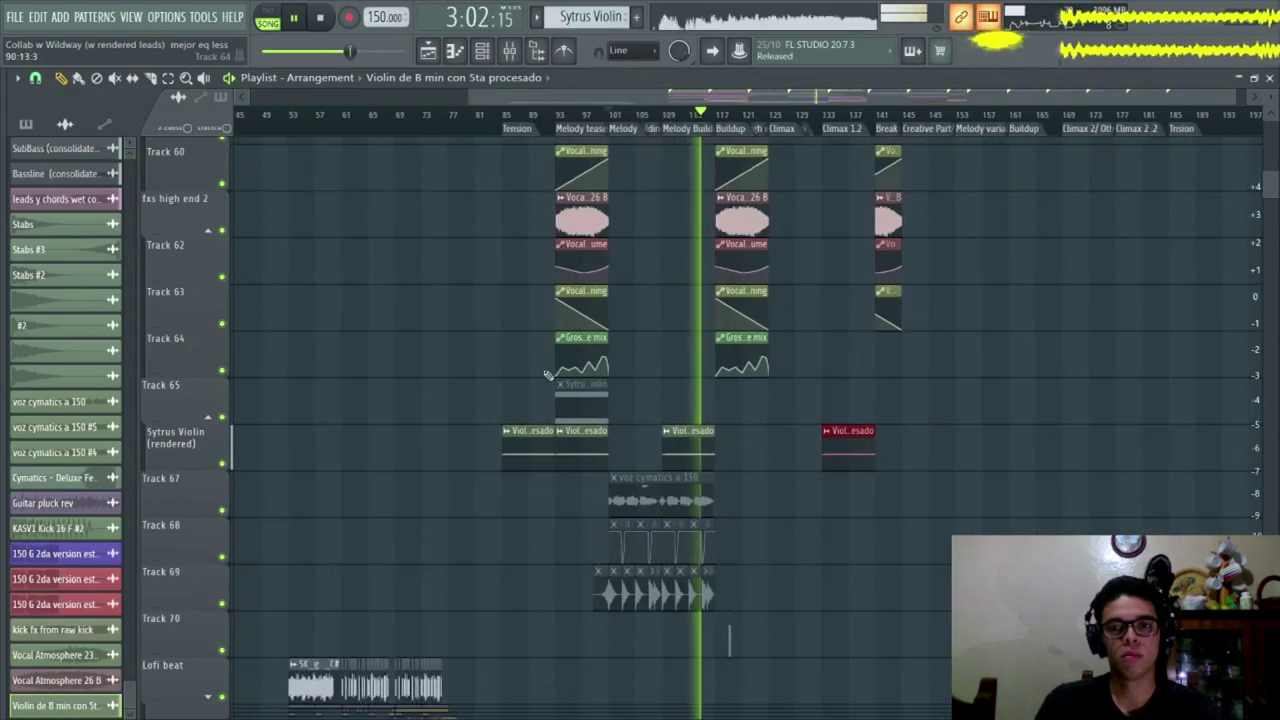
# - Return to the arp track and replay the Melody Building section from bar 109
pyautogui.keyDown('ctrl'); pyautogui.scroll(4, 547, 375); pyautogui.keyUp('ctrl')
pyautogui.scroll(8, 820, 370)
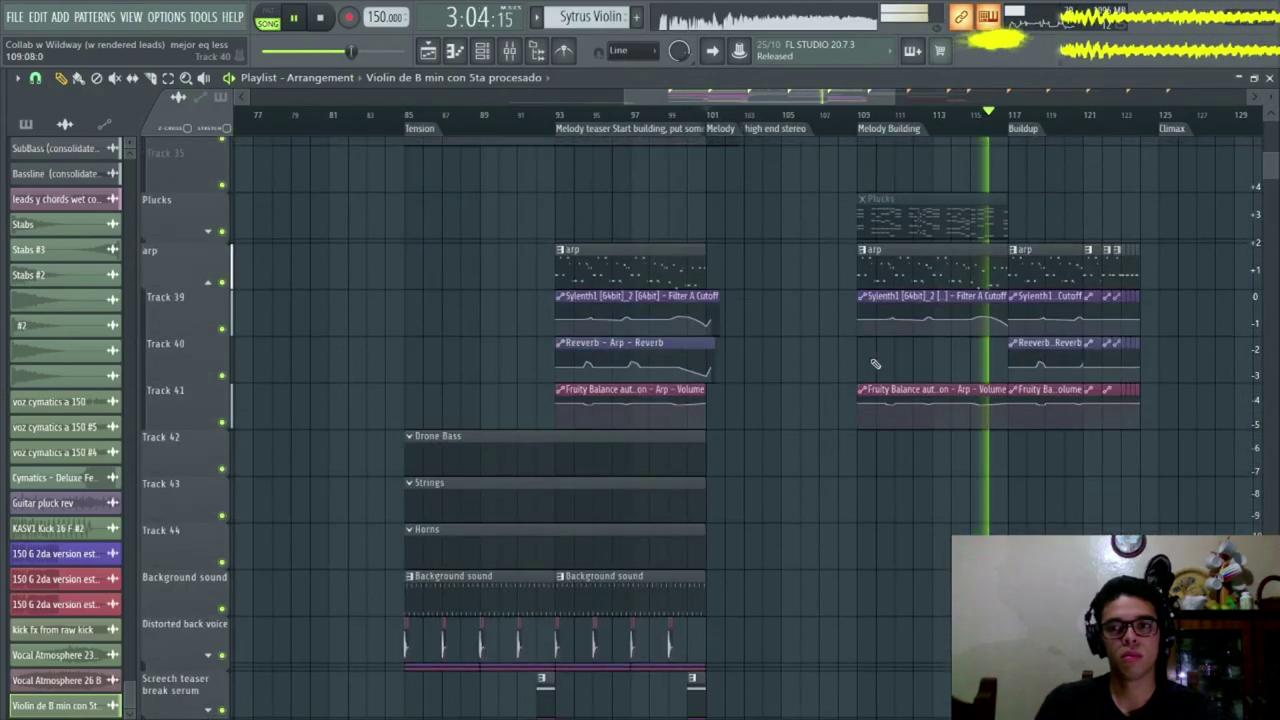
pyautogui.scroll(2, 875, 364)
pyautogui.click(861, 132)
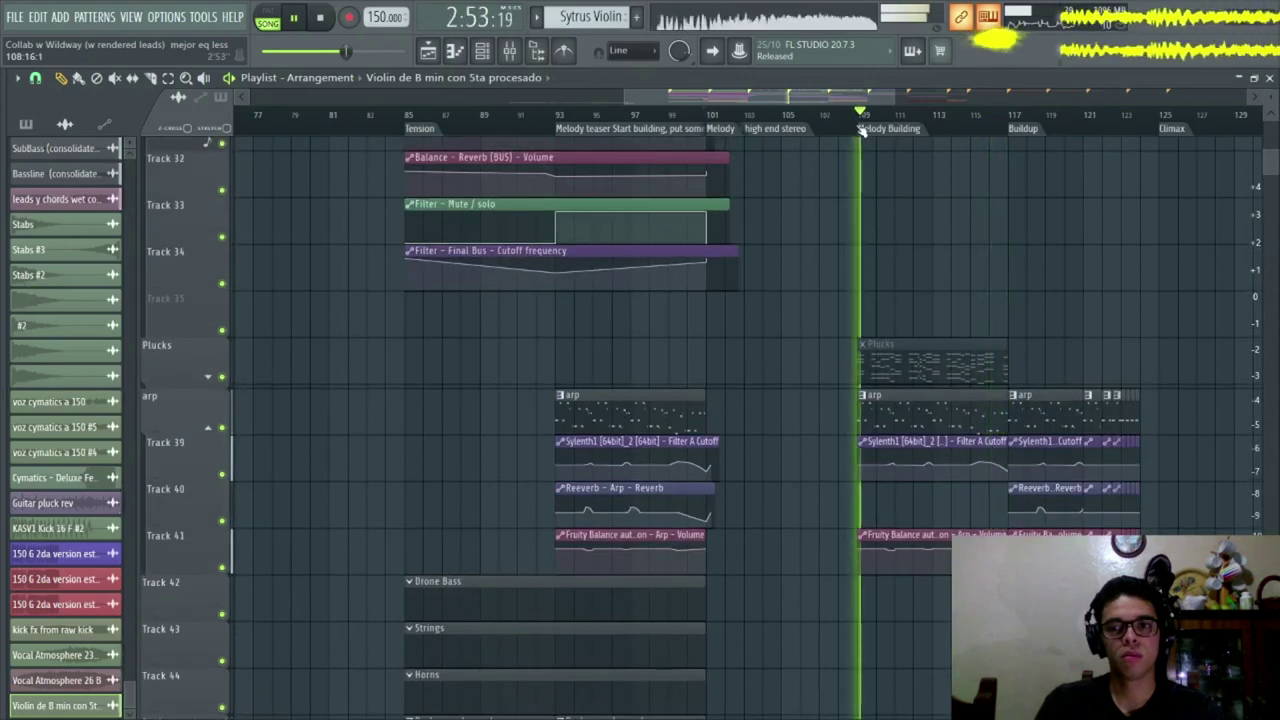
# - Solo the arp track, enable its Filter A Cutoff automation on Track 39, and play from bar 93
pyautogui.rightClick(232, 426)
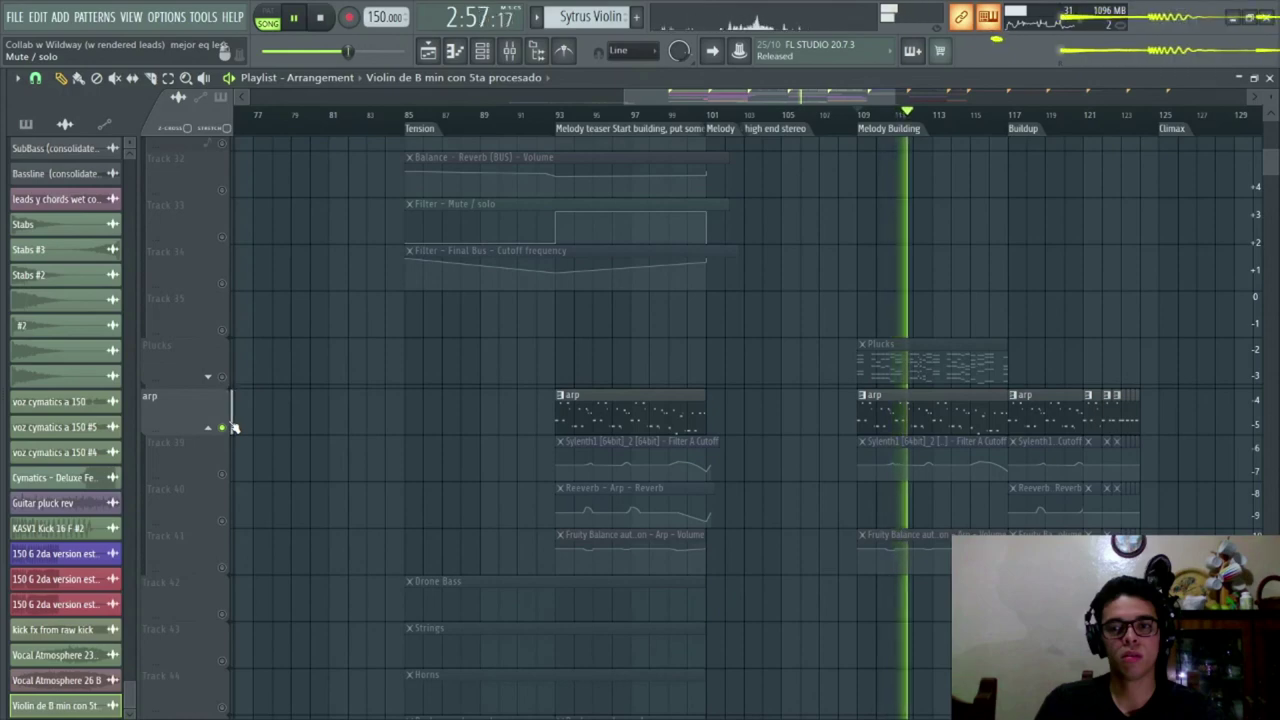
pyautogui.rightClick(232, 426)
pyautogui.rightClick(229, 427)
pyautogui.click(223, 475)
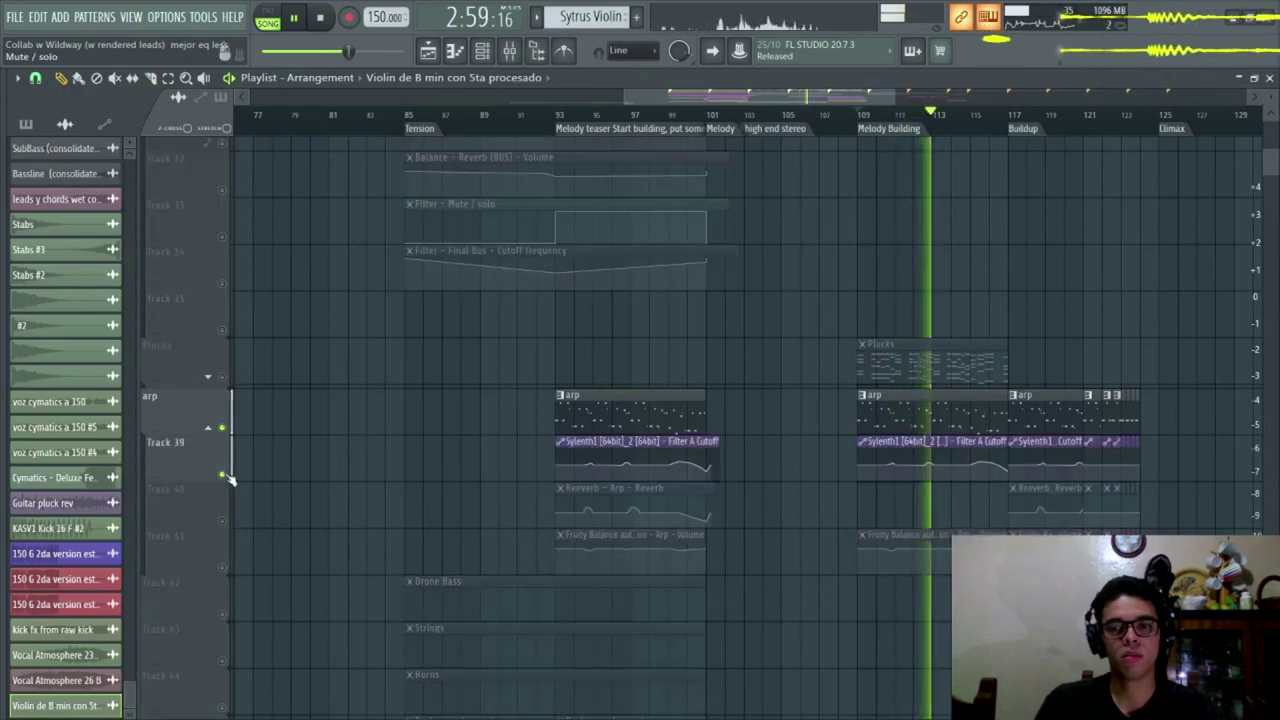
pyautogui.click(555, 112)
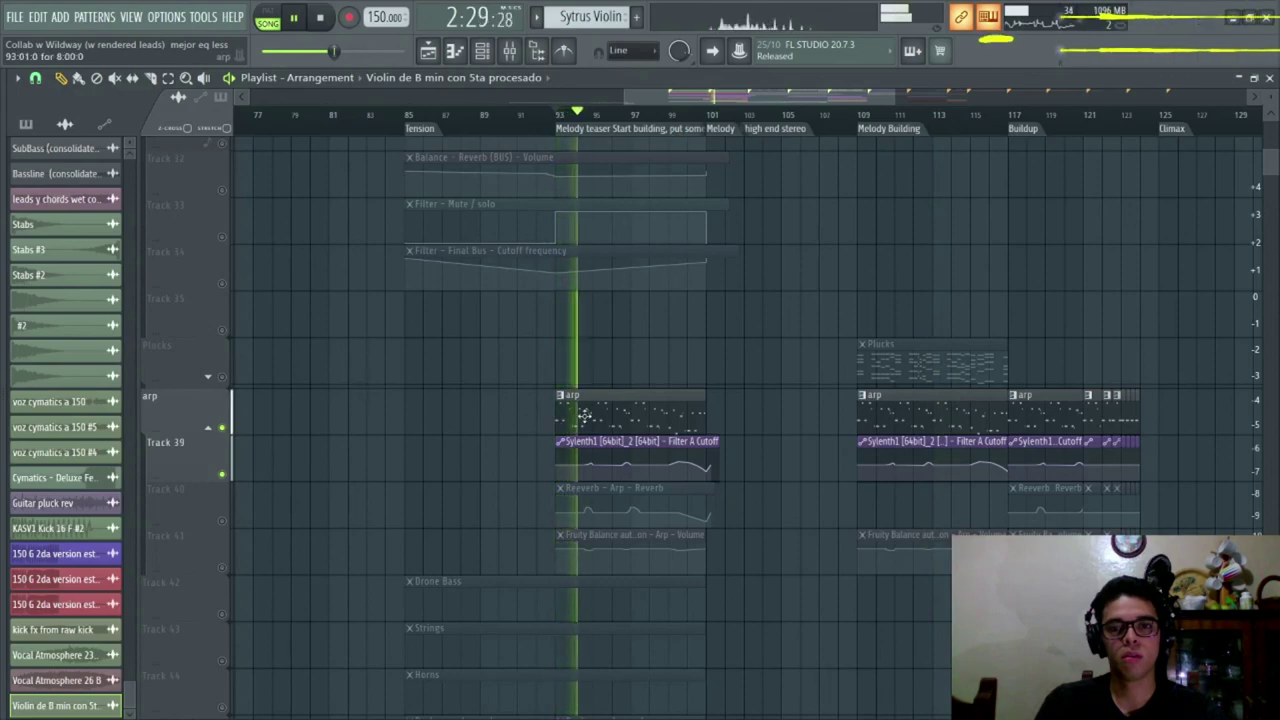
# - Transpose the arp pattern's notes up one octave
pyautogui.click(585, 415)
pyautogui.hotkey('ctrl', 'Up')
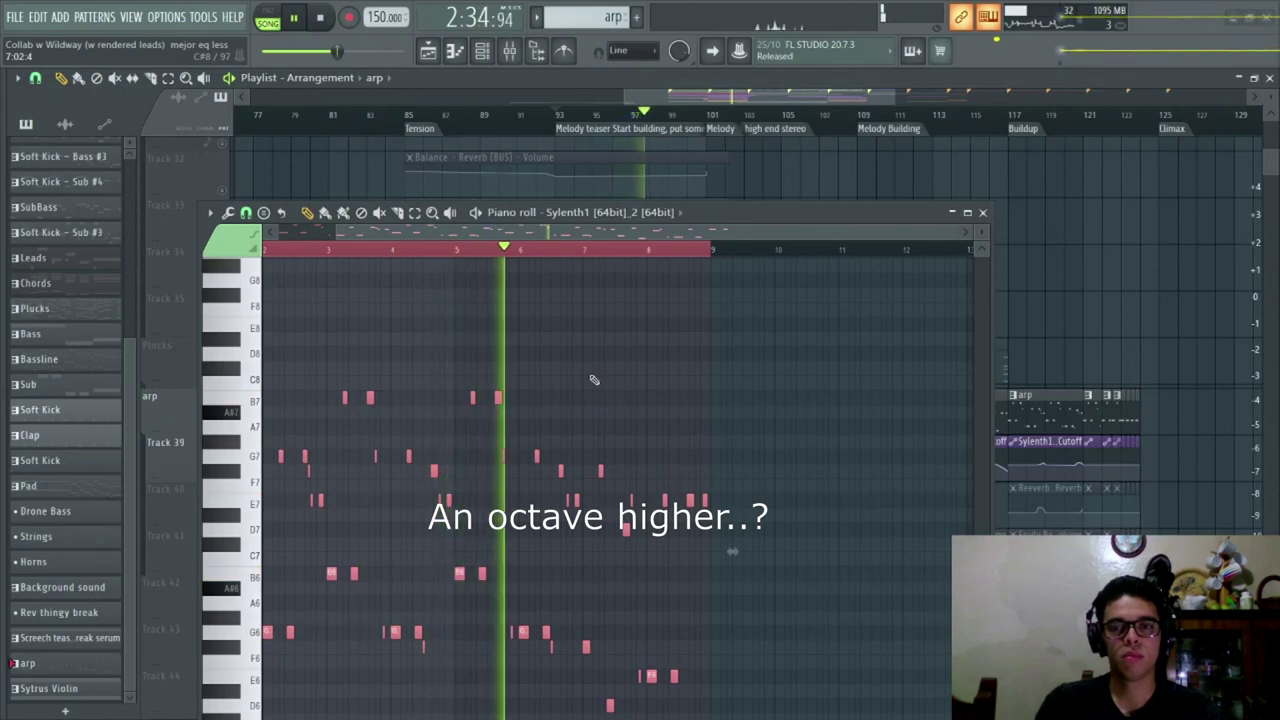
pyautogui.press('Escape')
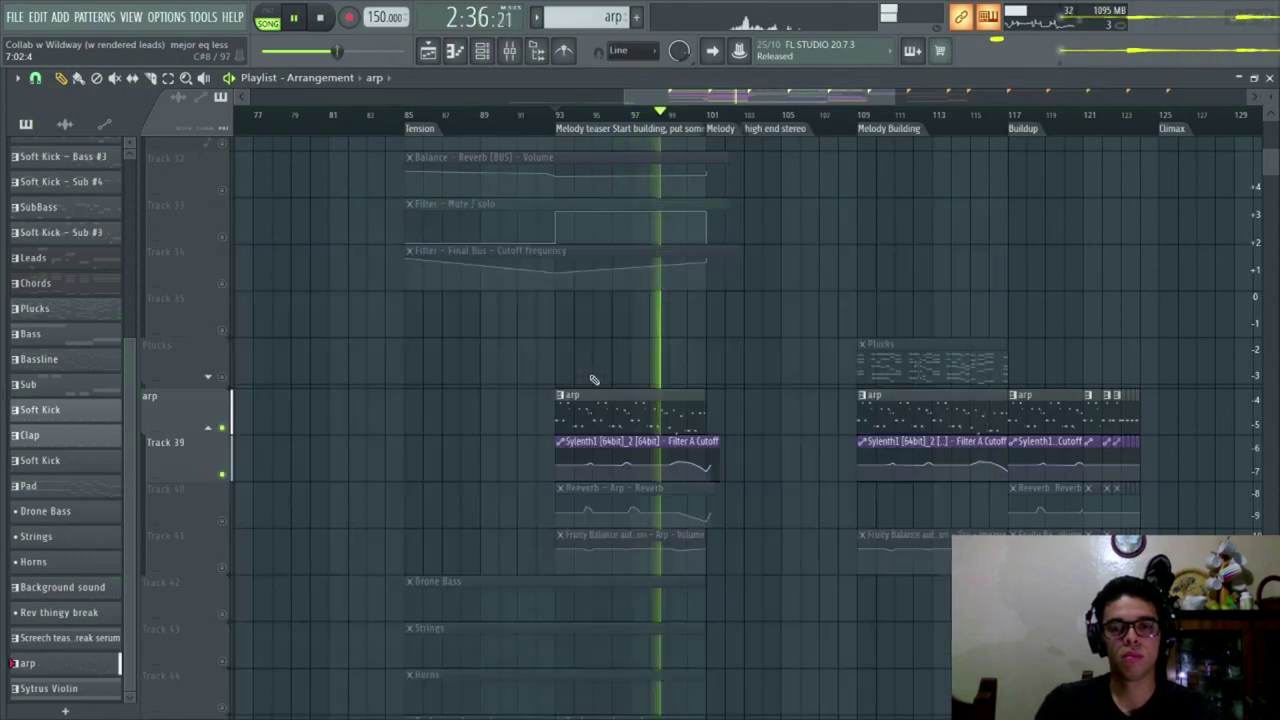
# - End the arp solo and play the full mix from the Tension section, skipping ahead to just before bar 93
pyautogui.rightClick(223, 376)
pyautogui.rightClick(223, 376)
pyautogui.click(422, 117)
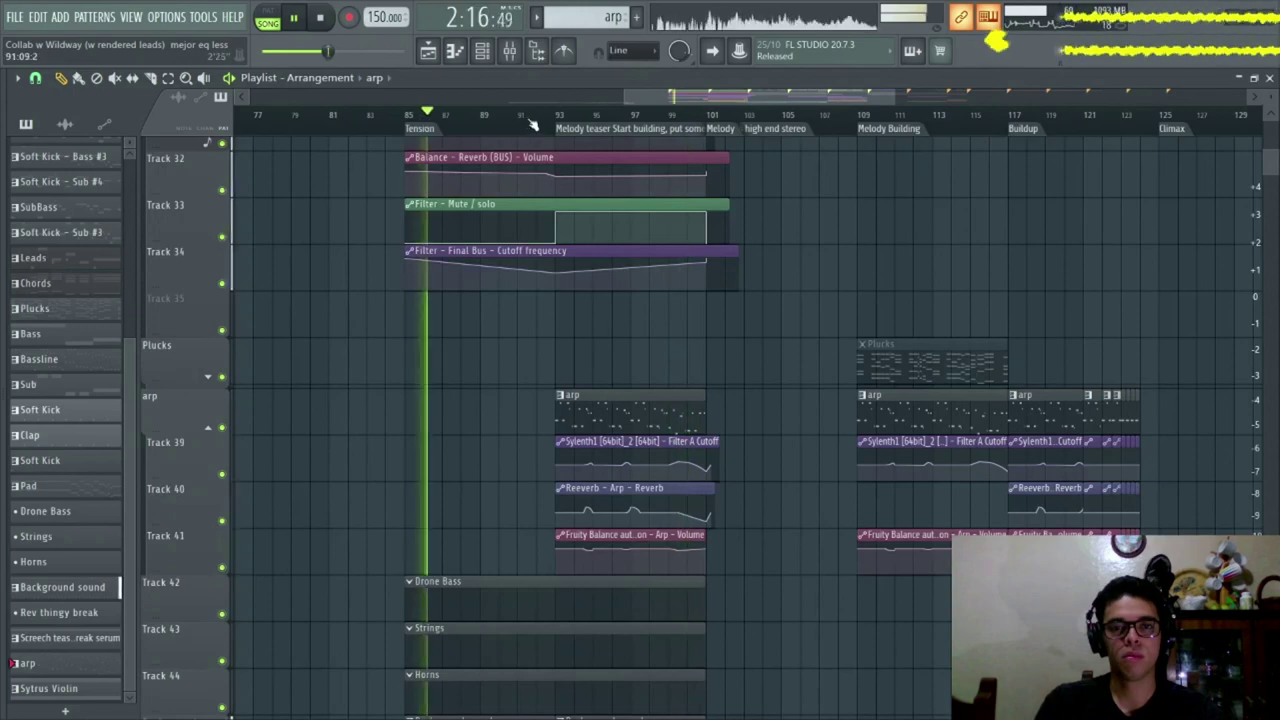
pyautogui.click(527, 121)
pyautogui.scroll(4, 552, 122)
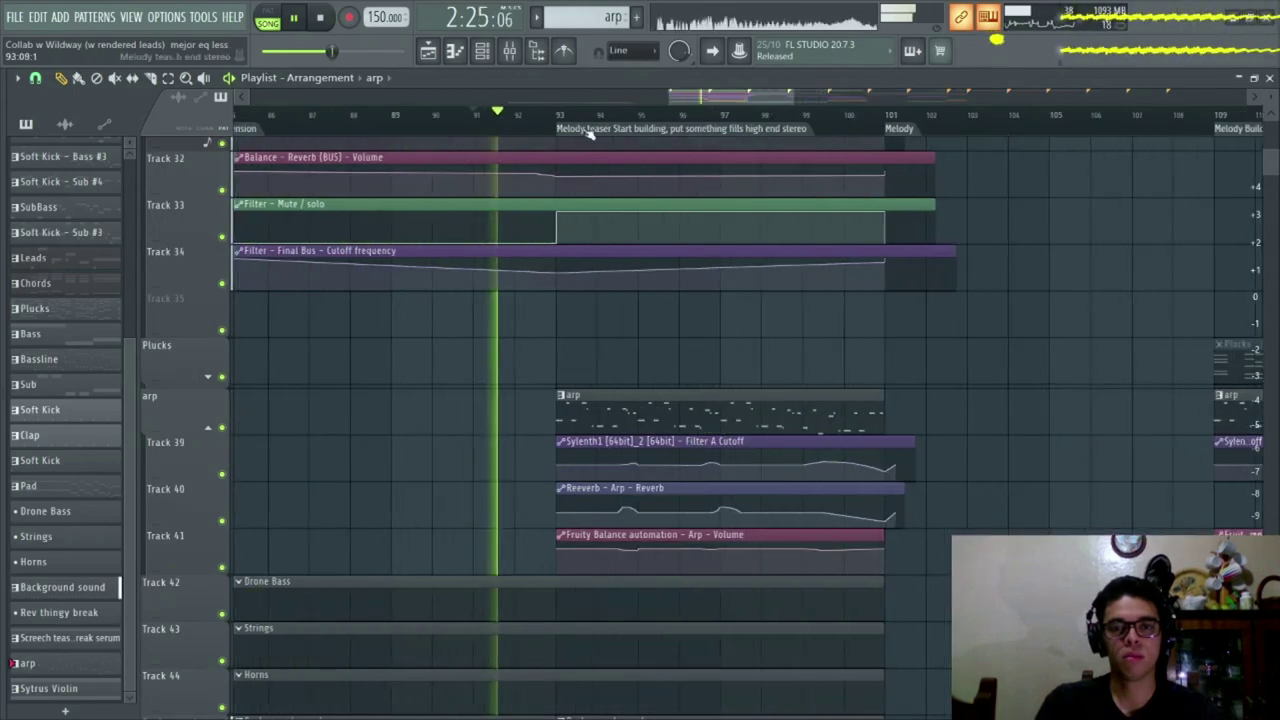
# - Transpose the arp pattern's notes back down one octave
pyautogui.scroll(-6, 617, 363)
pyautogui.scroll(3, 634, 374)
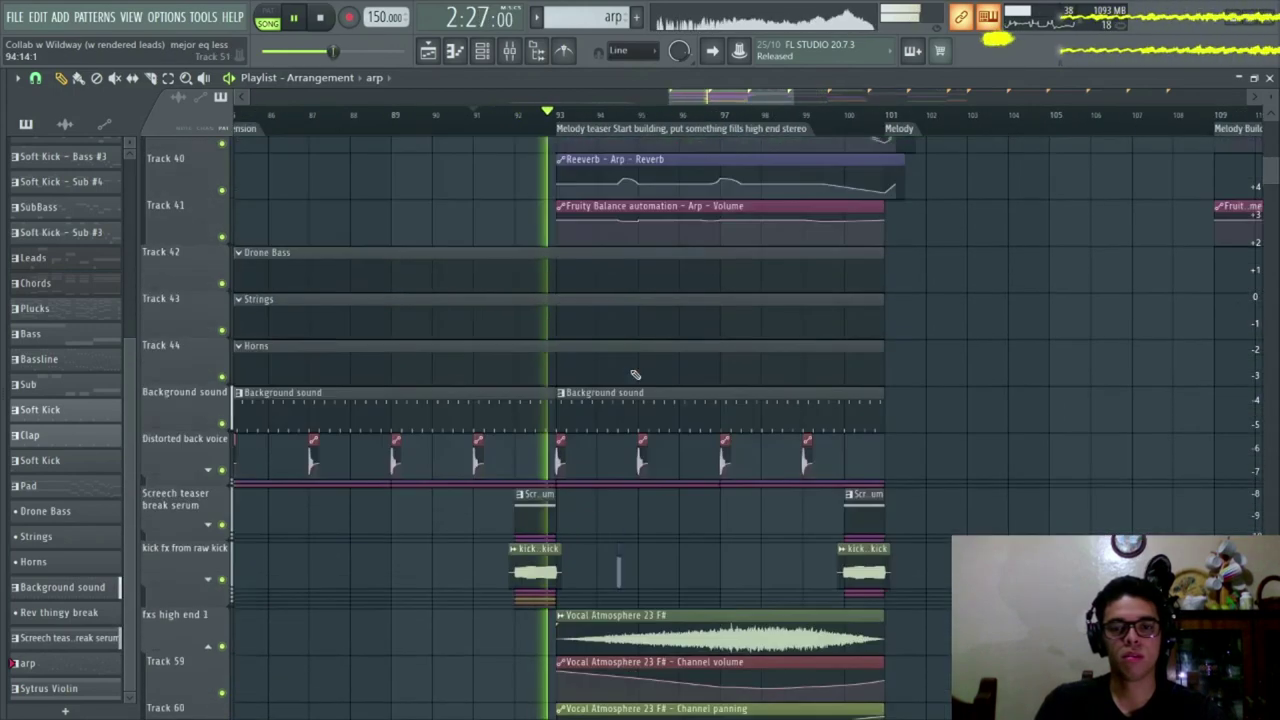
pyautogui.scroll(4, 630, 357)
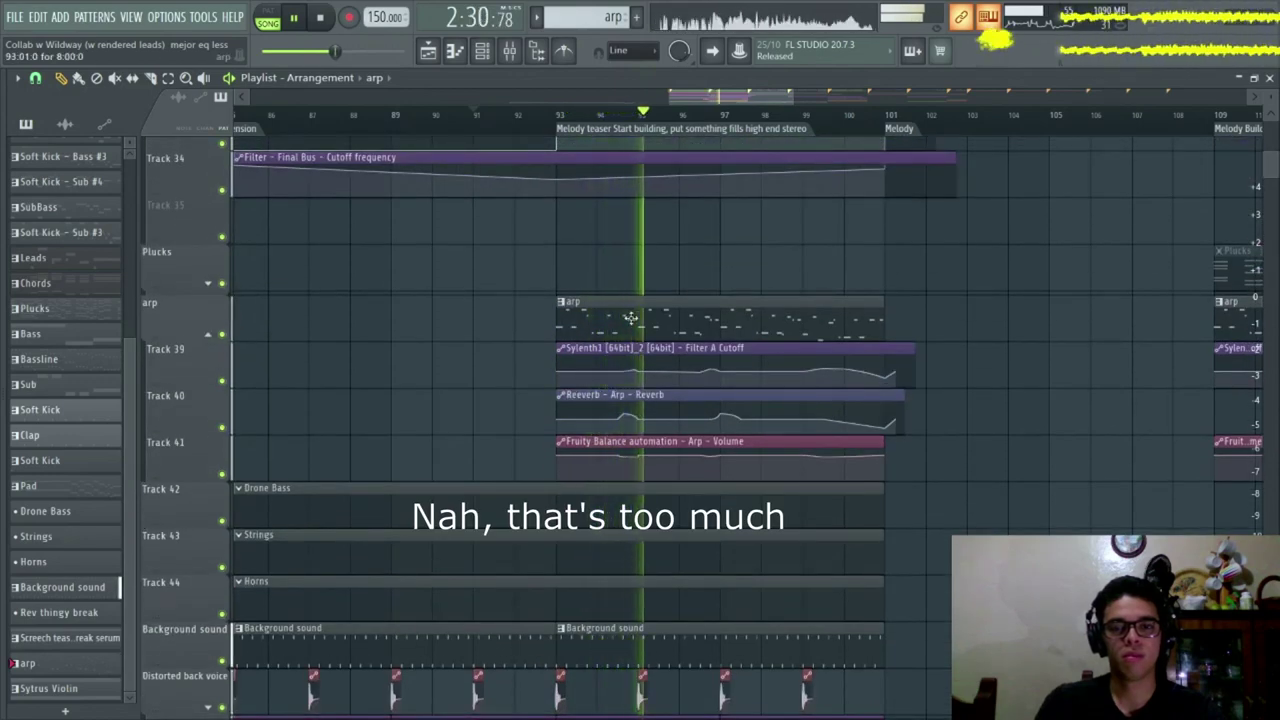
pyautogui.doubleClick(631, 318)
pyautogui.press('Escape')
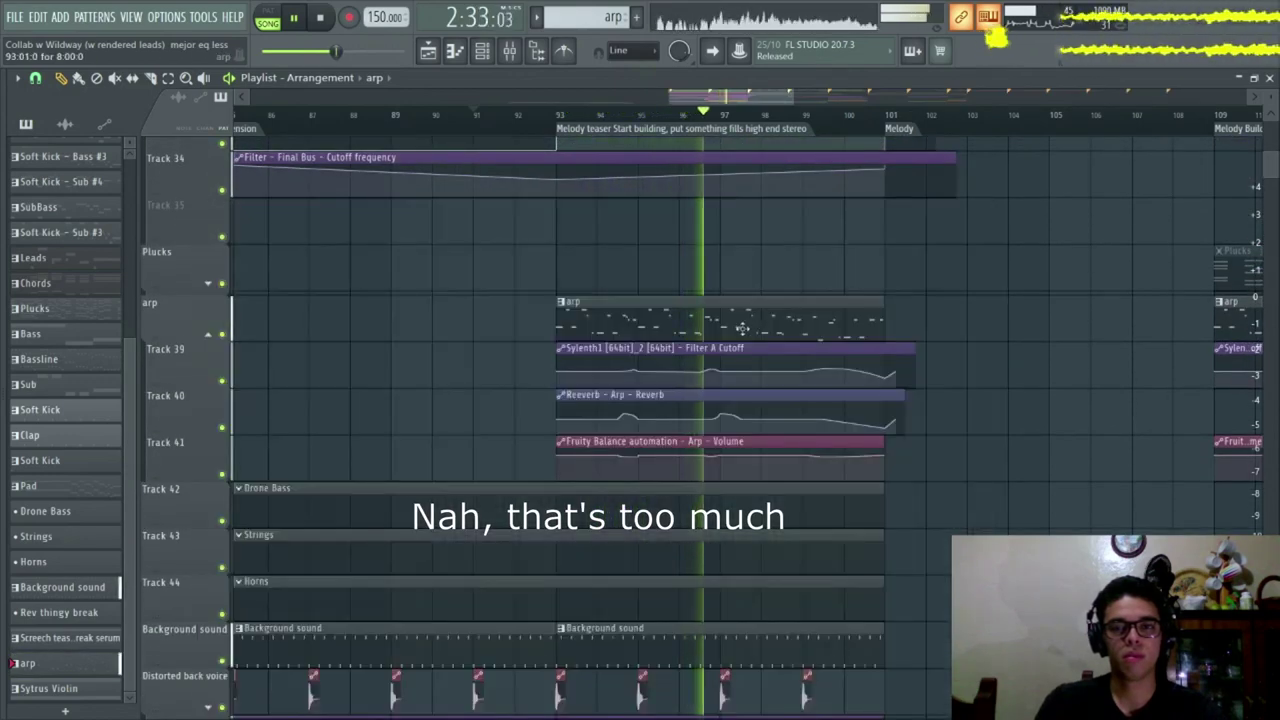
# - Play the Tension section, select bars 85 to 93, and create a channel volume automation clip for the rendered violin over that range
pyautogui.keyDown('ctrl'); pyautogui.scroll(-3, 742, 328); pyautogui.keyUp('ctrl')
pyautogui.scroll(-20, 666, 357)
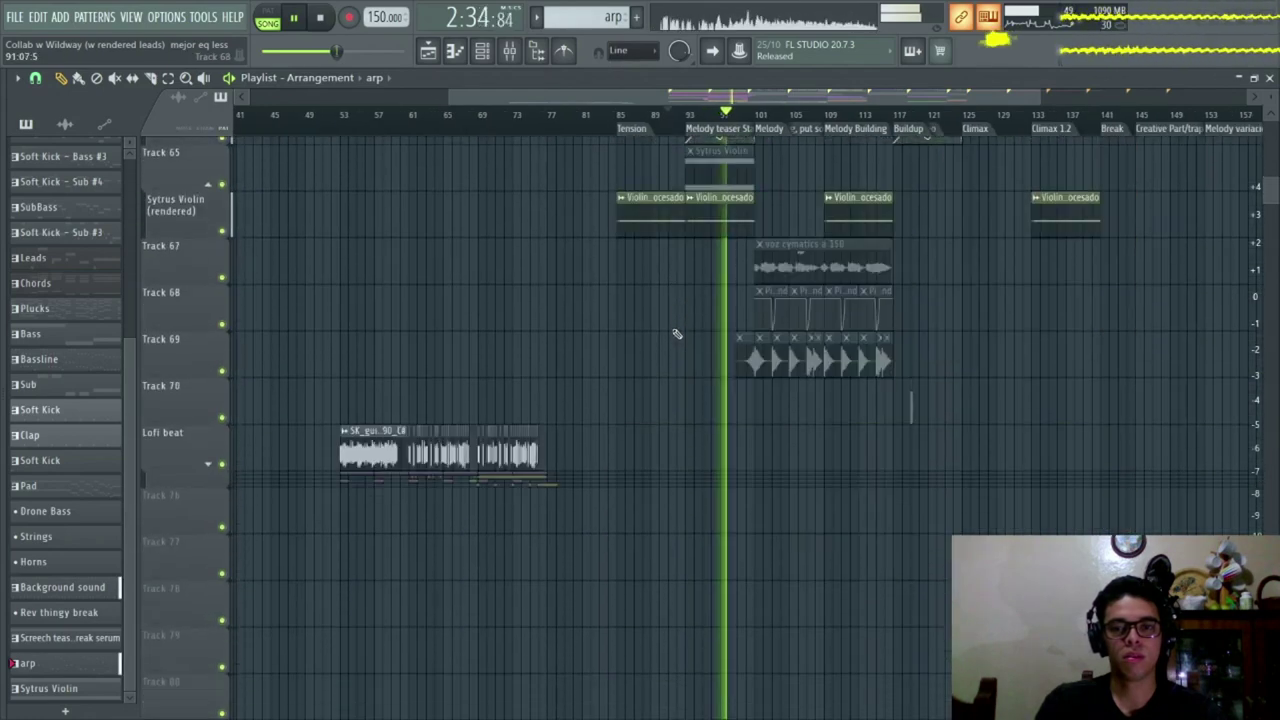
pyautogui.keyDown('ctrl'); pyautogui.scroll(5, 677, 334); pyautogui.keyUp('ctrl')
pyautogui.click(432, 120)
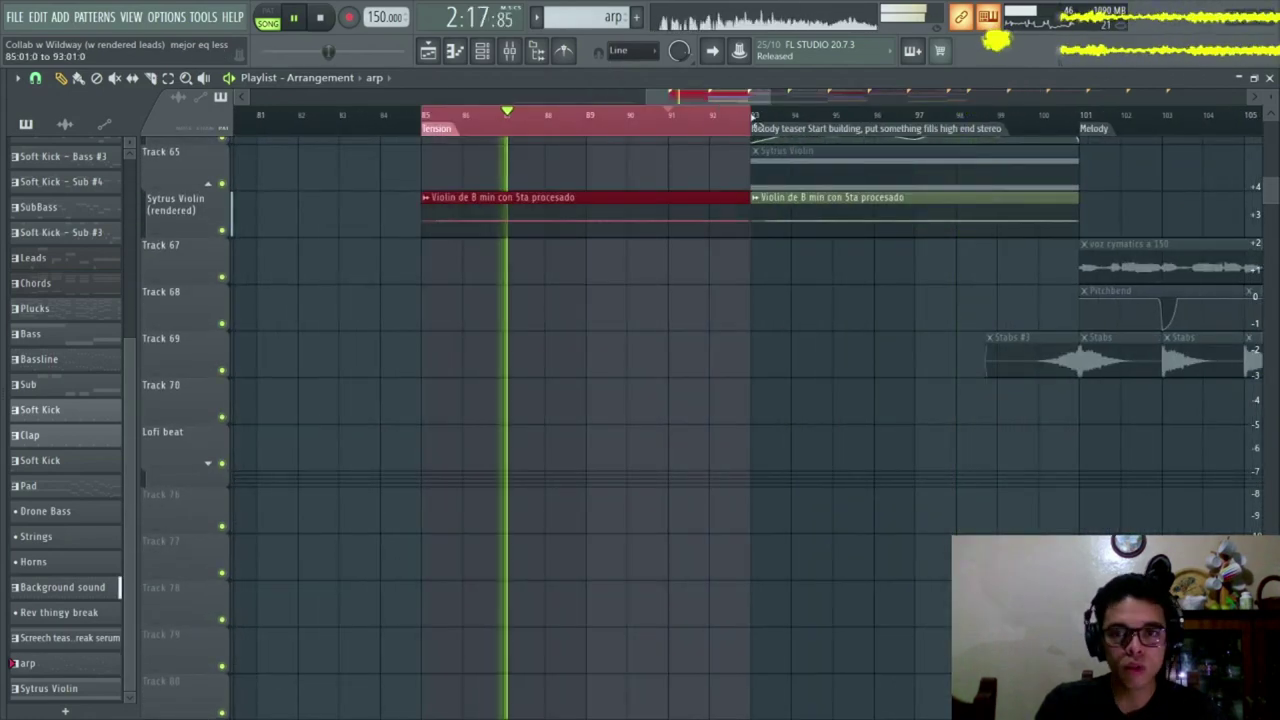
pyautogui.press('space')
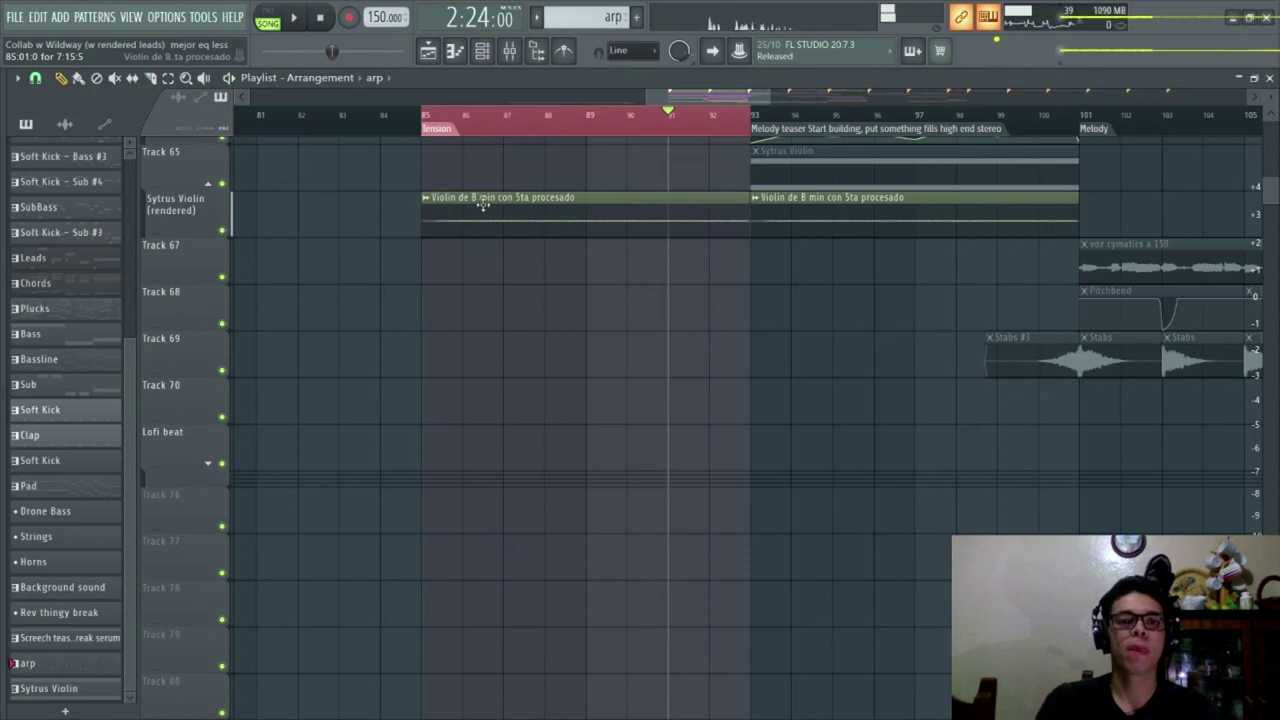
pyautogui.click(483, 199)
pyautogui.rightClick(466, 270)
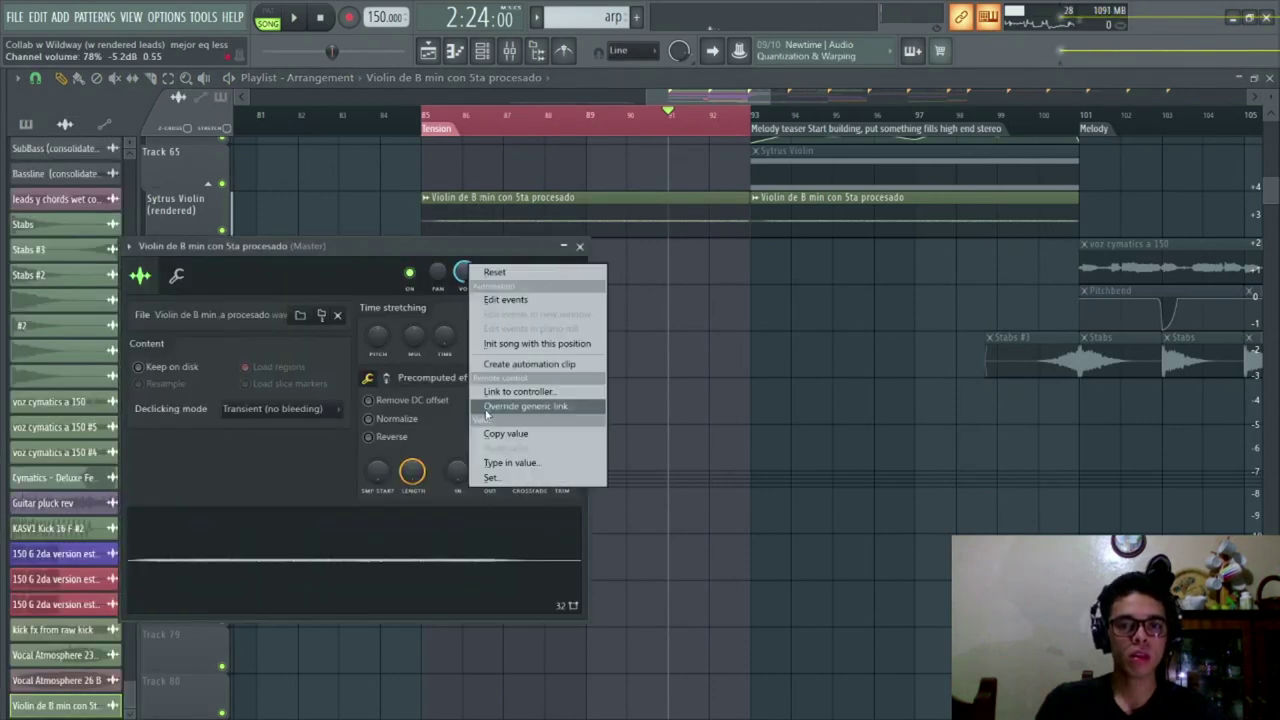
pyautogui.click(541, 365)
# - Insert a track grouped under Sytrus Violin (rendered) and move the violin's channel volume automation clip onto it at bar 85
pyautogui.rightClick(168, 241)
pyautogui.click(205, 527)
pyautogui.rightClick(194, 241)
pyautogui.click(231, 397)
pyautogui.moveTo(480, 157); pyautogui.dragTo(480, 255)
# - Shape the violin's channel volume automation so it rises slowly from a lower level to its original volume at bar 93
pyautogui.keyDown('ctrl'); pyautogui.scroll(3, 749, 342); pyautogui.keyUp('ctrl')
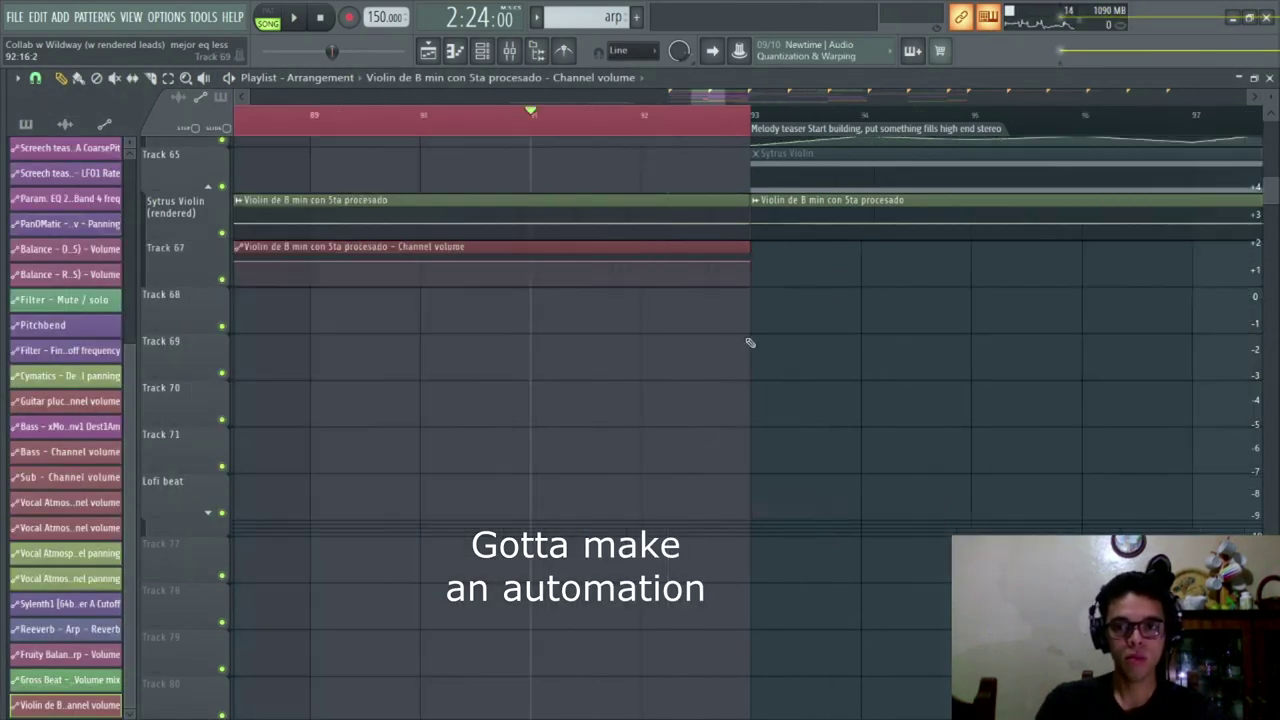
pyautogui.keyDown('ctrl'); pyautogui.scroll(1, 750, 342); pyautogui.keyUp('ctrl')
pyautogui.moveTo(751, 262); pyautogui.dragTo(752, 280)
pyautogui.rightClick(751, 273)
pyautogui.rightClick(751, 271)
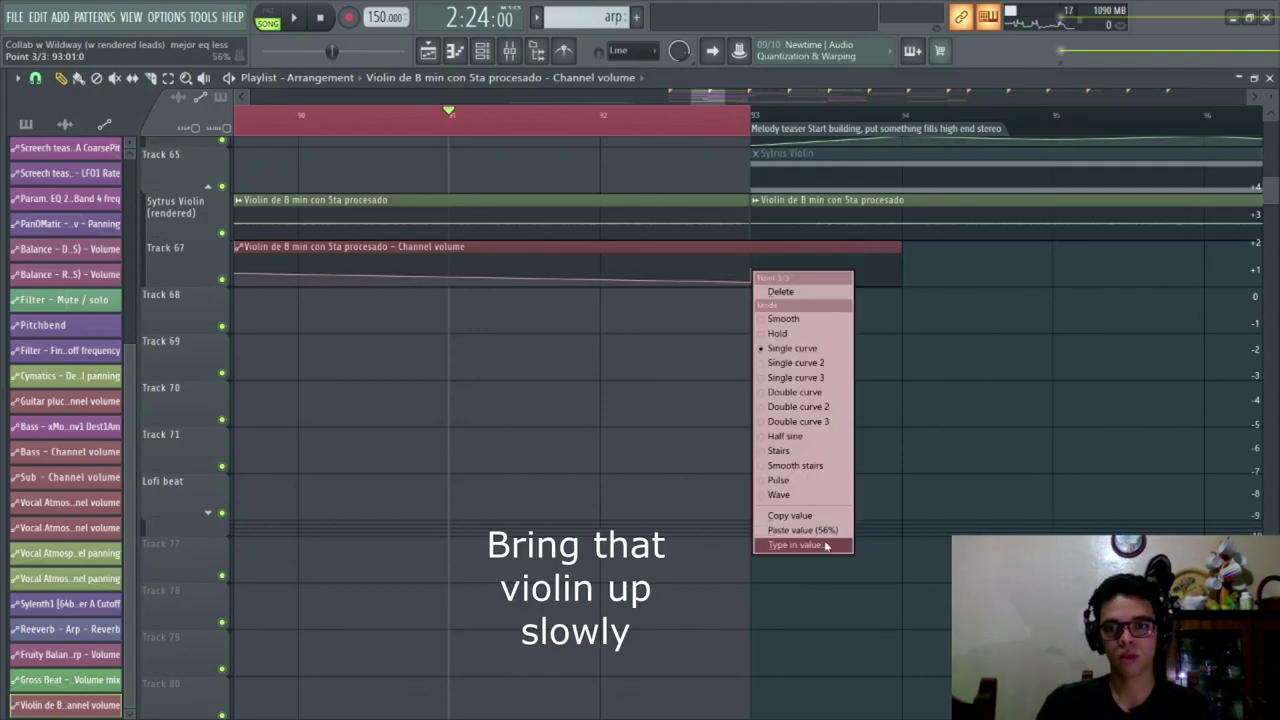
pyautogui.click(822, 545)
pyautogui.press('Return')
pyautogui.rightClick(751, 262)
pyautogui.click(751, 282)
pyautogui.rightClick(742, 263)
pyautogui.click(822, 545)
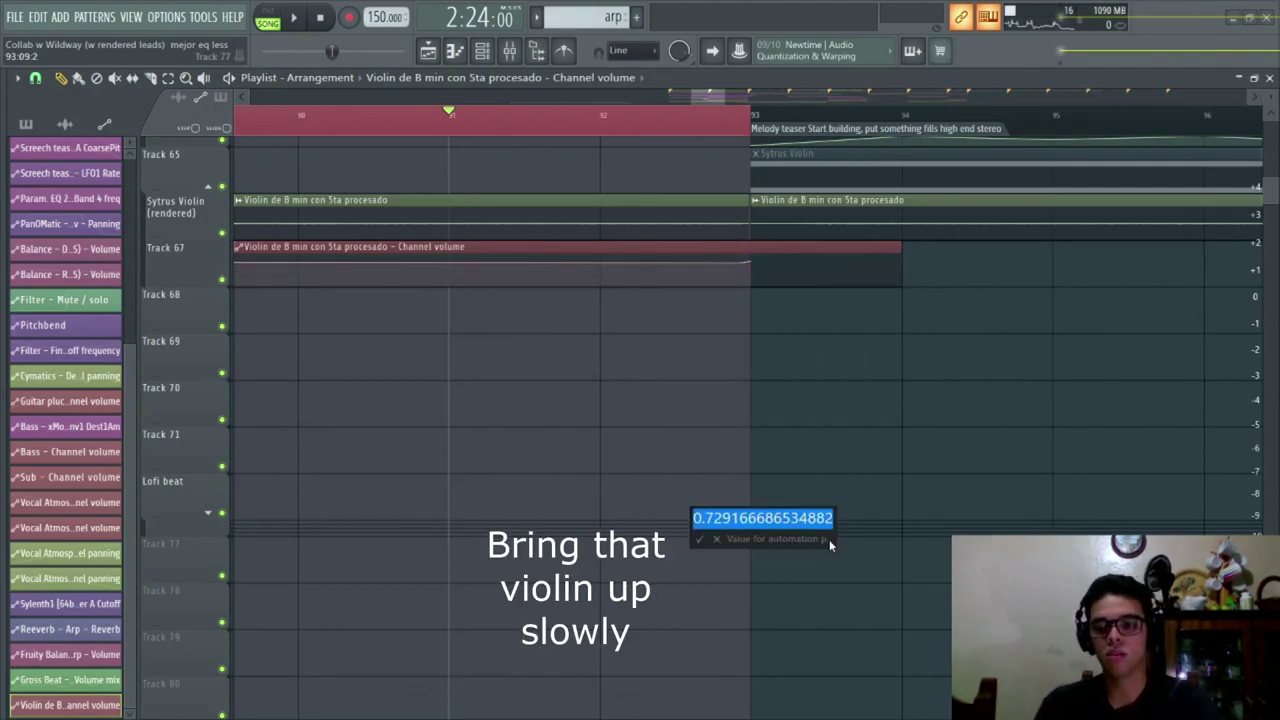
pyautogui.press('Return')
# - Play from the Tension marker and trim the violin volume automation clip to end at bar 93
pyautogui.keyDown('ctrl'); pyautogui.scroll(-4, 703, 263); pyautogui.keyUp('ctrl')
pyautogui.keyDown('ctrl'); pyautogui.click(467, 119); pyautogui.keyUp('ctrl')
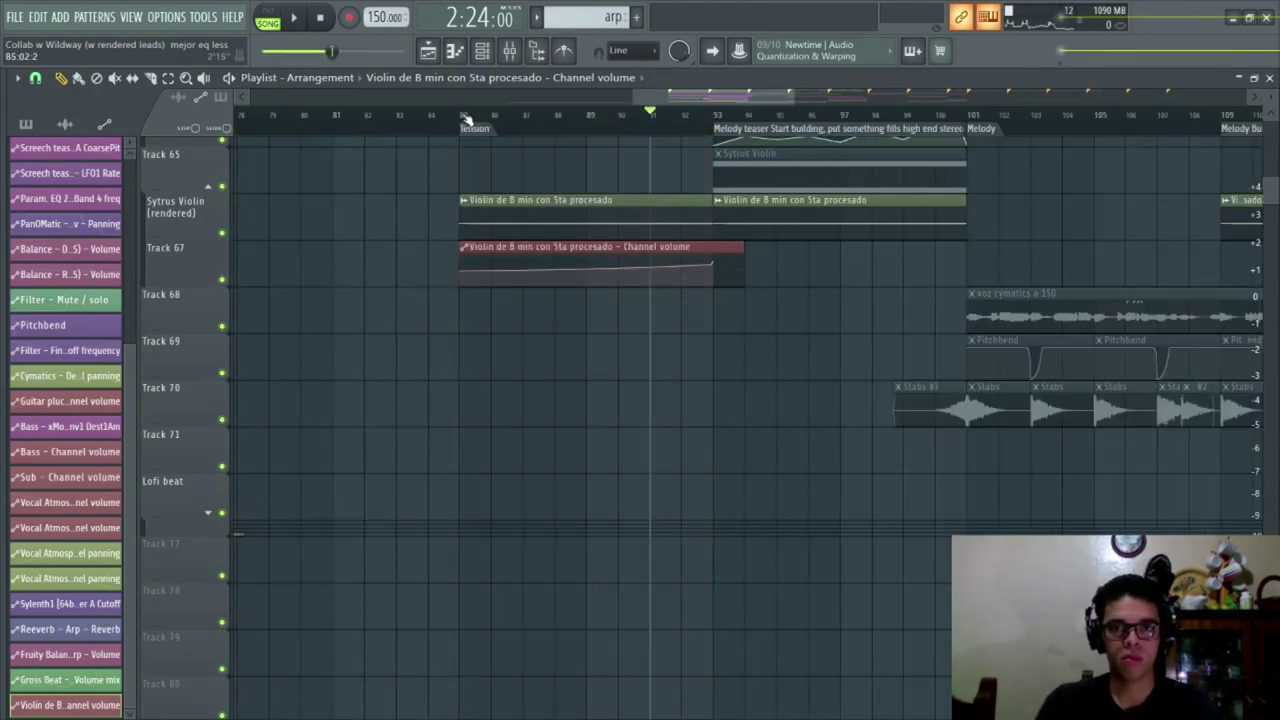
pyautogui.scroll(-2, 466, 120)
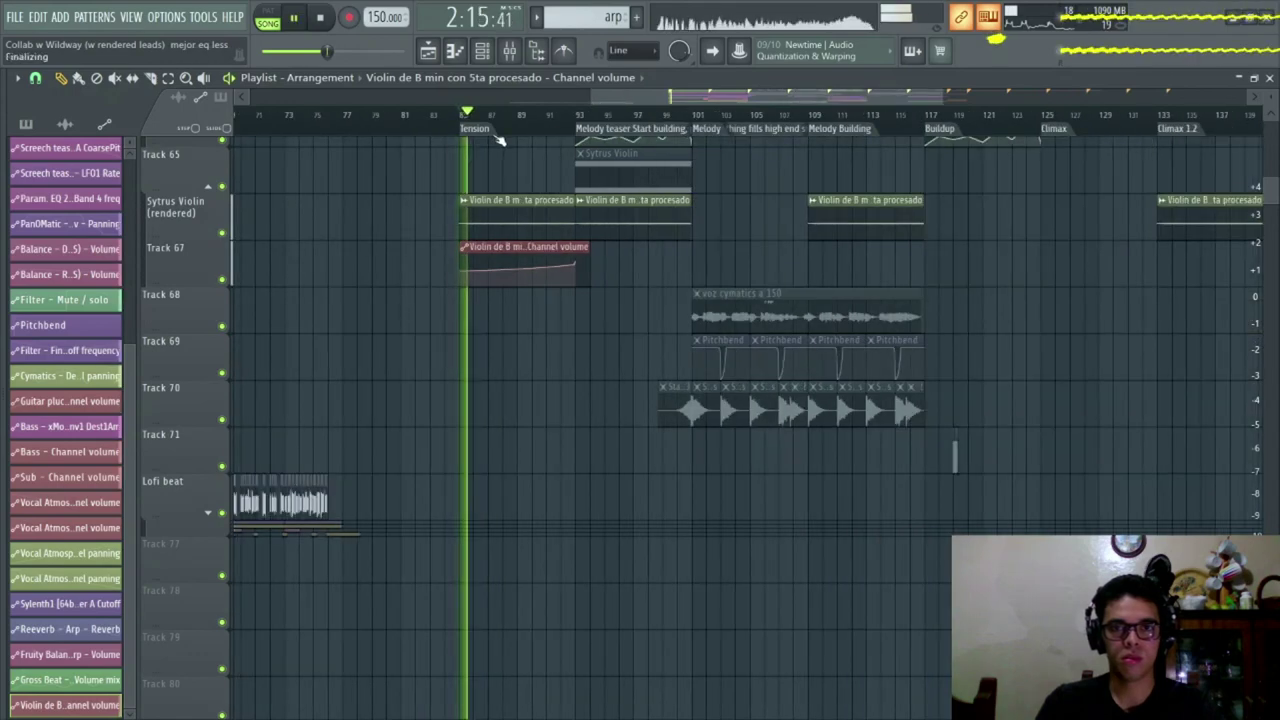
pyautogui.scroll(2, 498, 140)
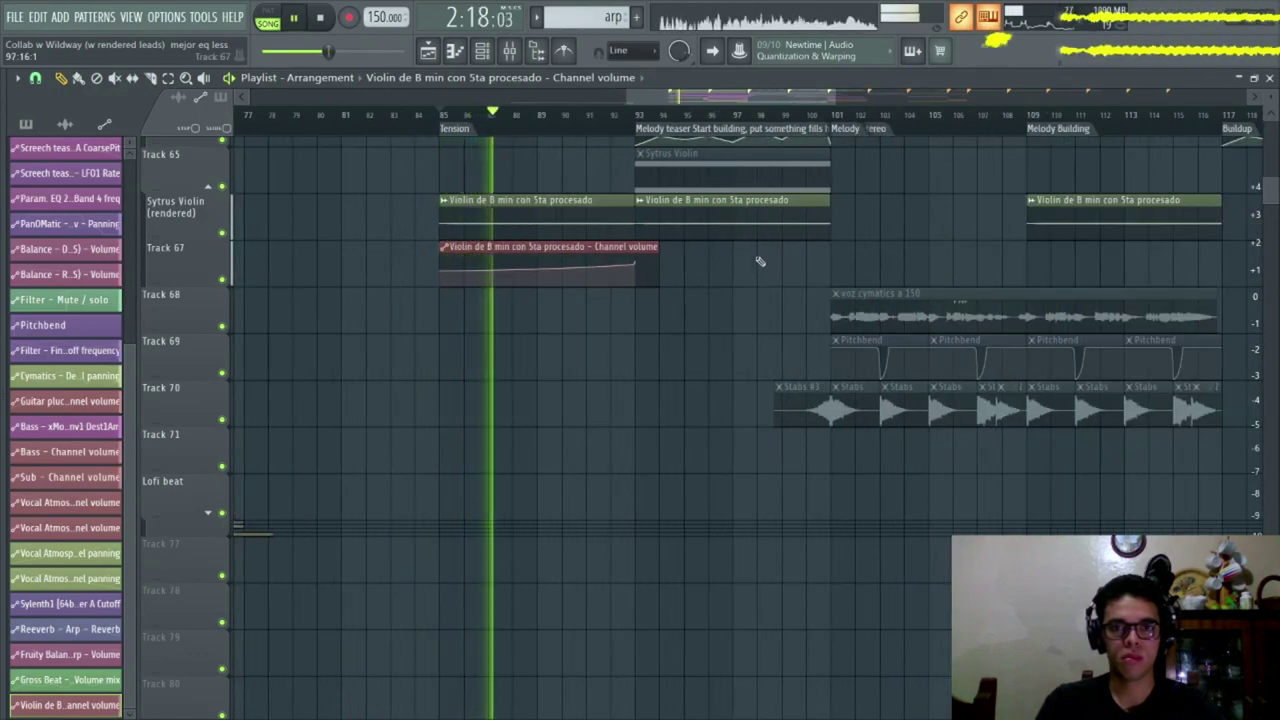
pyautogui.moveTo(656, 248); pyautogui.dragTo(638, 246)
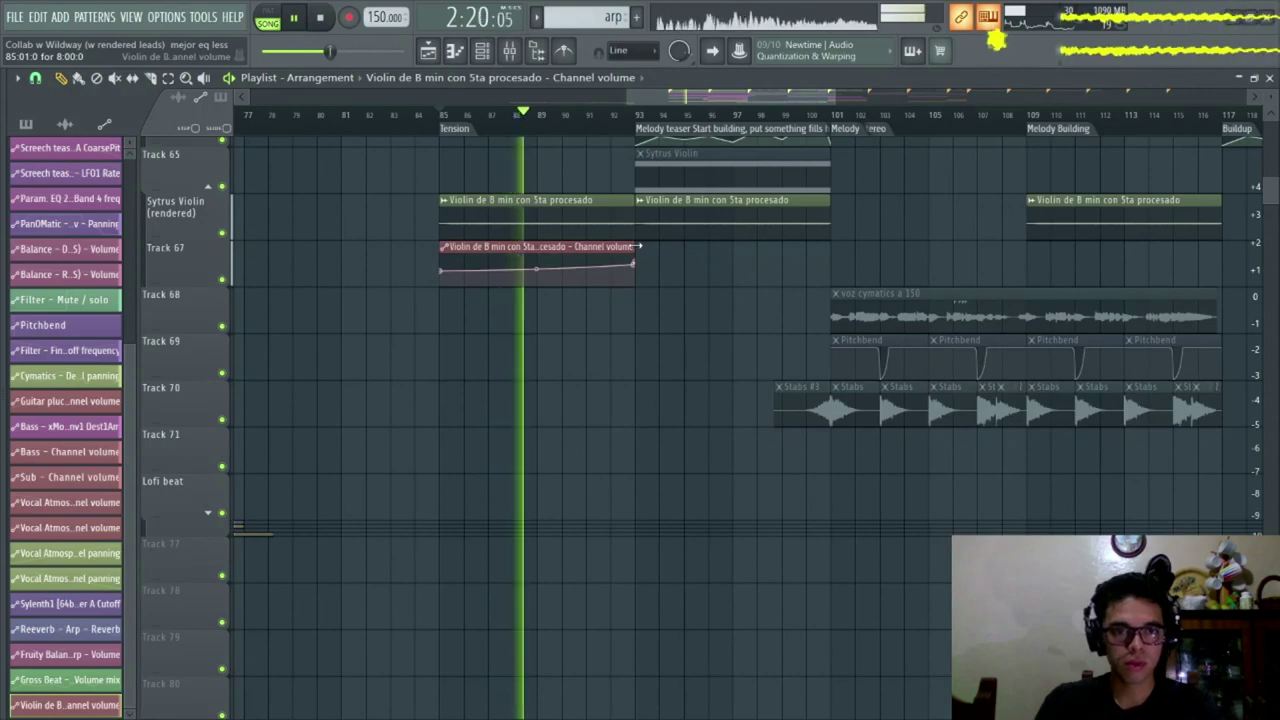
# - Listen through the Melody teaser section and check the channel levels in the mixer for balance
pyautogui.scroll(3, 714, 266)
pyautogui.scroll(-2, 760, 380)
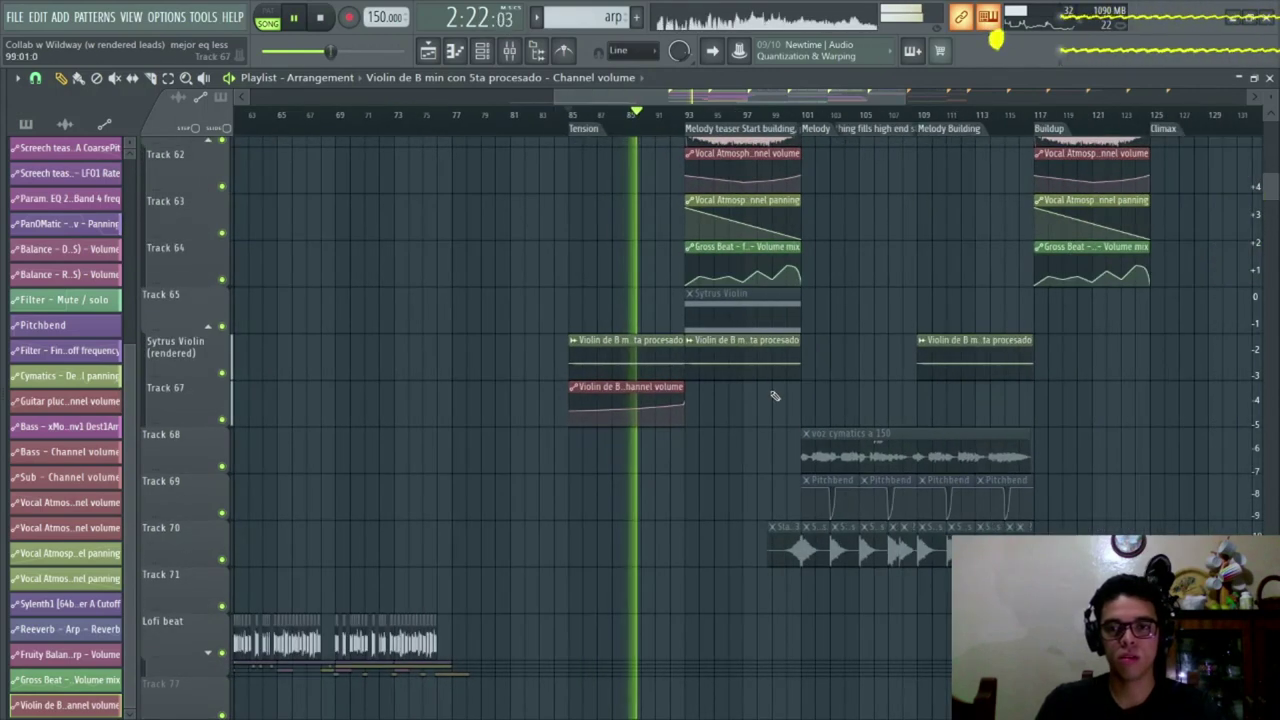
pyautogui.moveTo(852, 376); pyautogui.dragTo(778, 354)
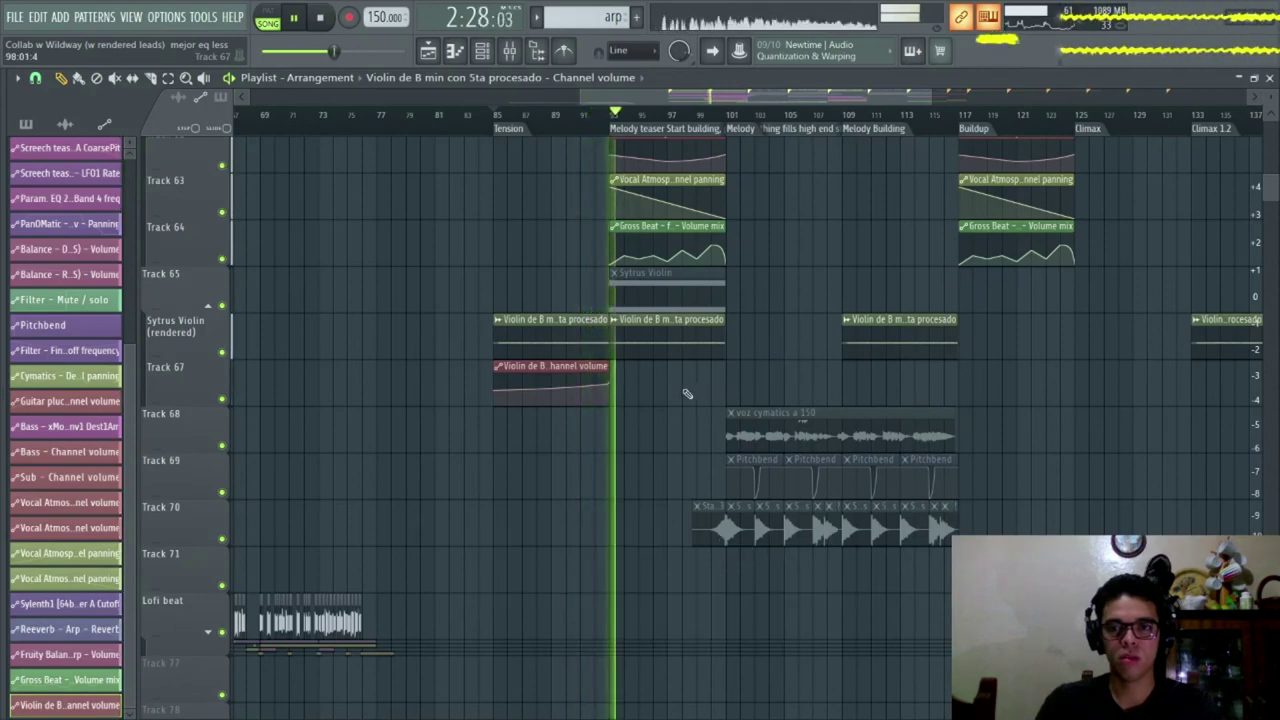
pyautogui.press('XF86AudioLowerVolume')
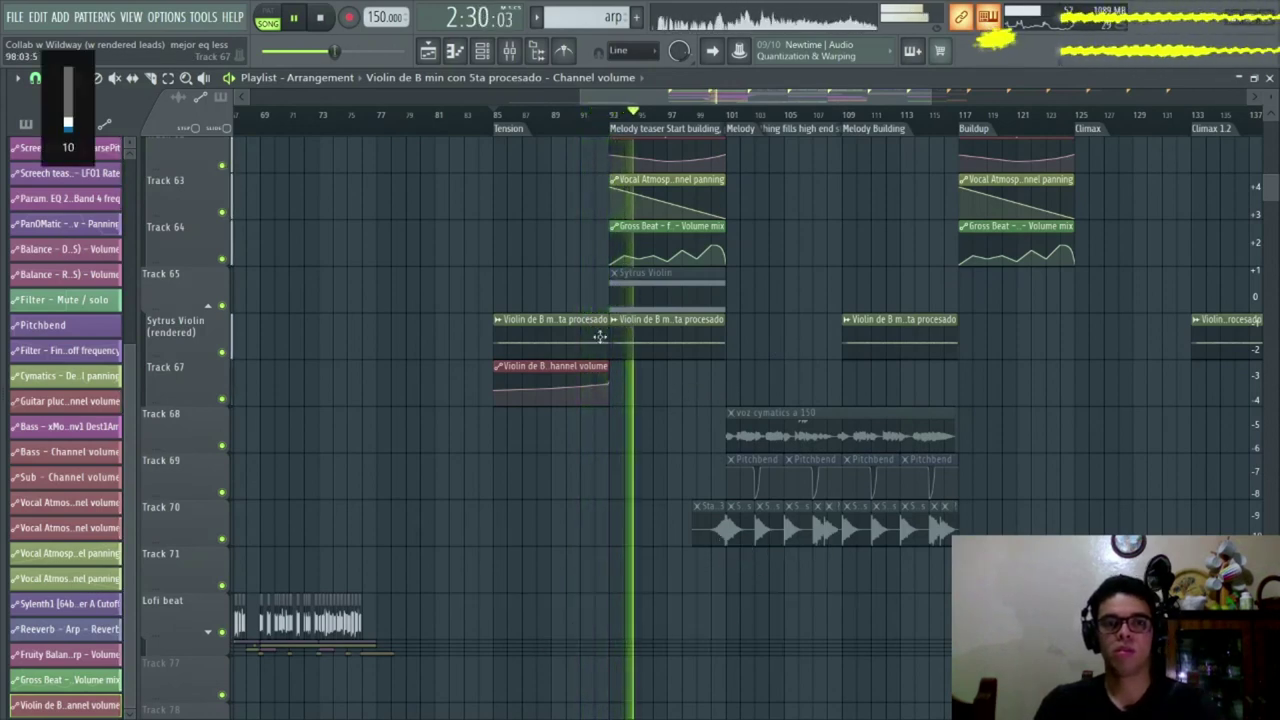
pyautogui.click(509, 51)
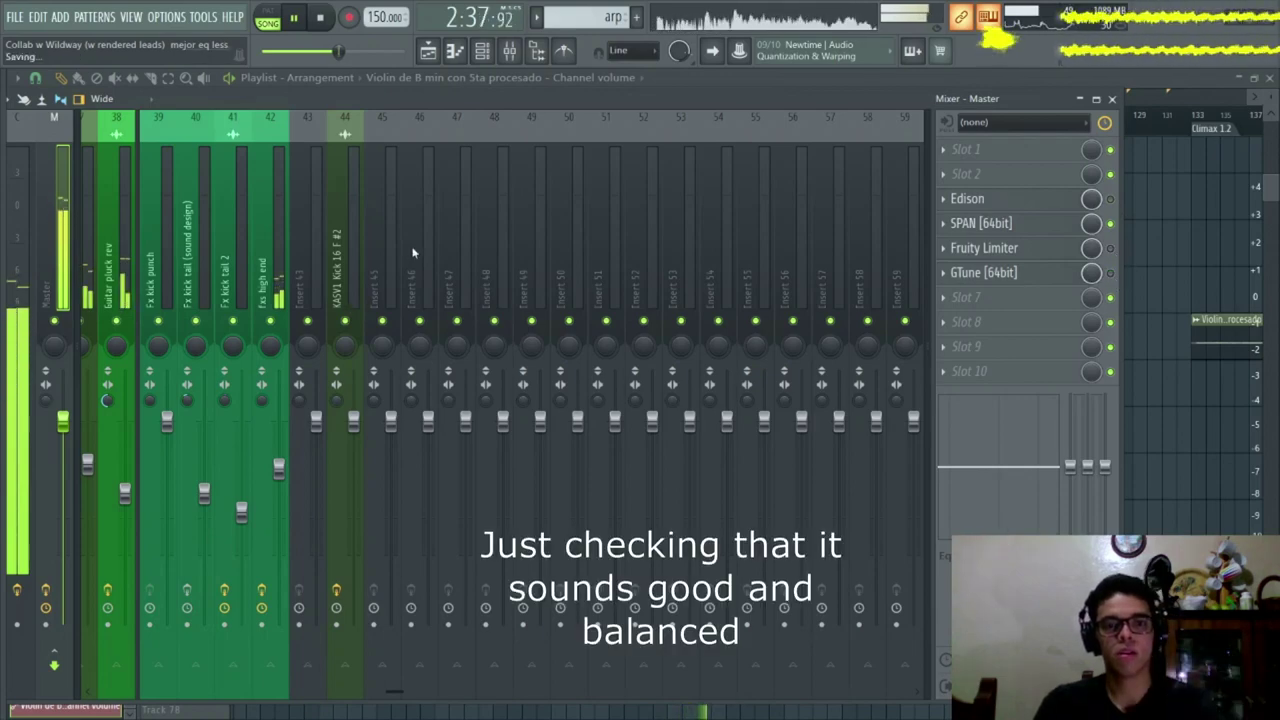
pyautogui.press('F9')
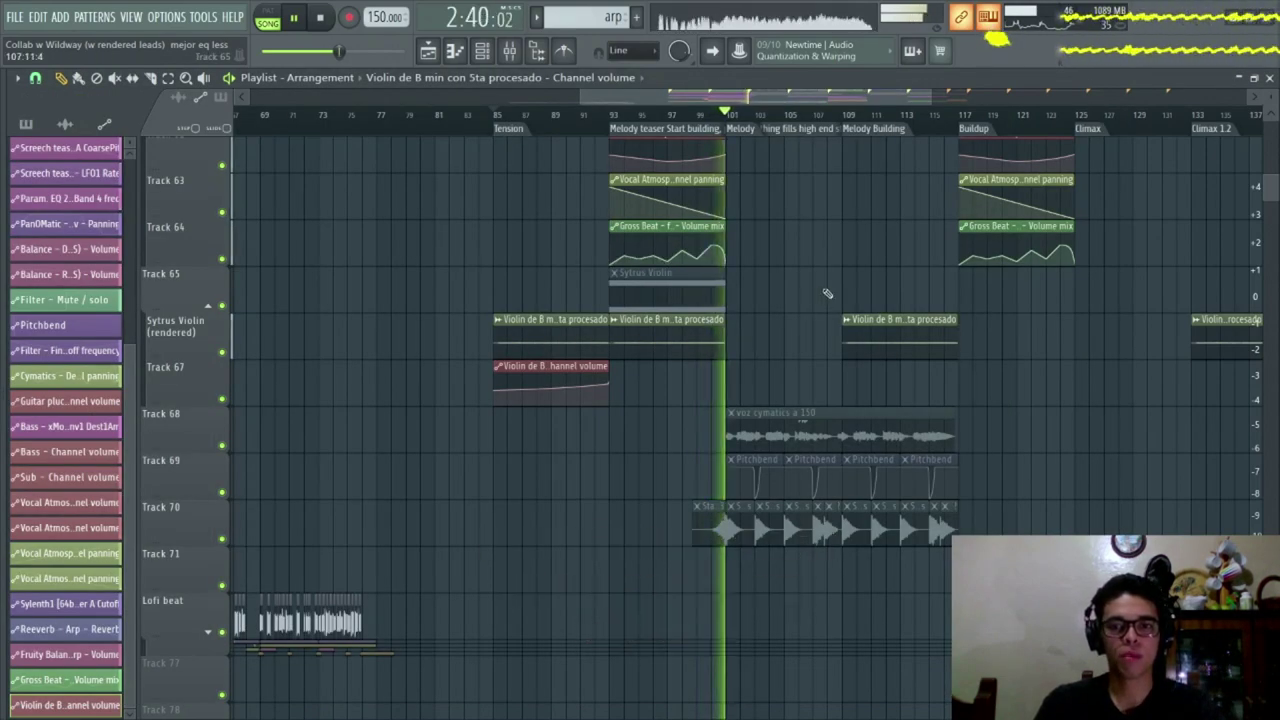
# - Extend the violin volume automation to bar 102, adding points that curve the volume down to zero at bar 101 and back up
pyautogui.keyDown('ctrl'); pyautogui.scroll(3, 733, 318); pyautogui.keyUp('ctrl')
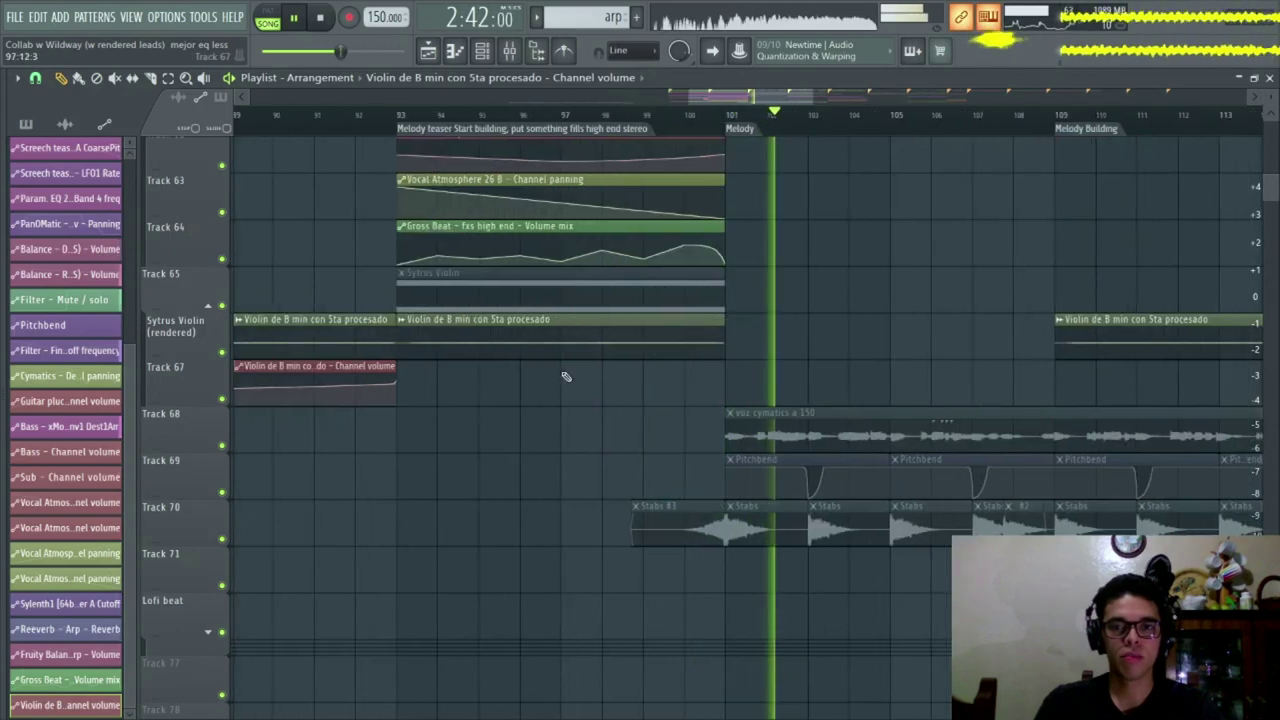
pyautogui.moveTo(397, 366); pyautogui.dragTo(766, 369)
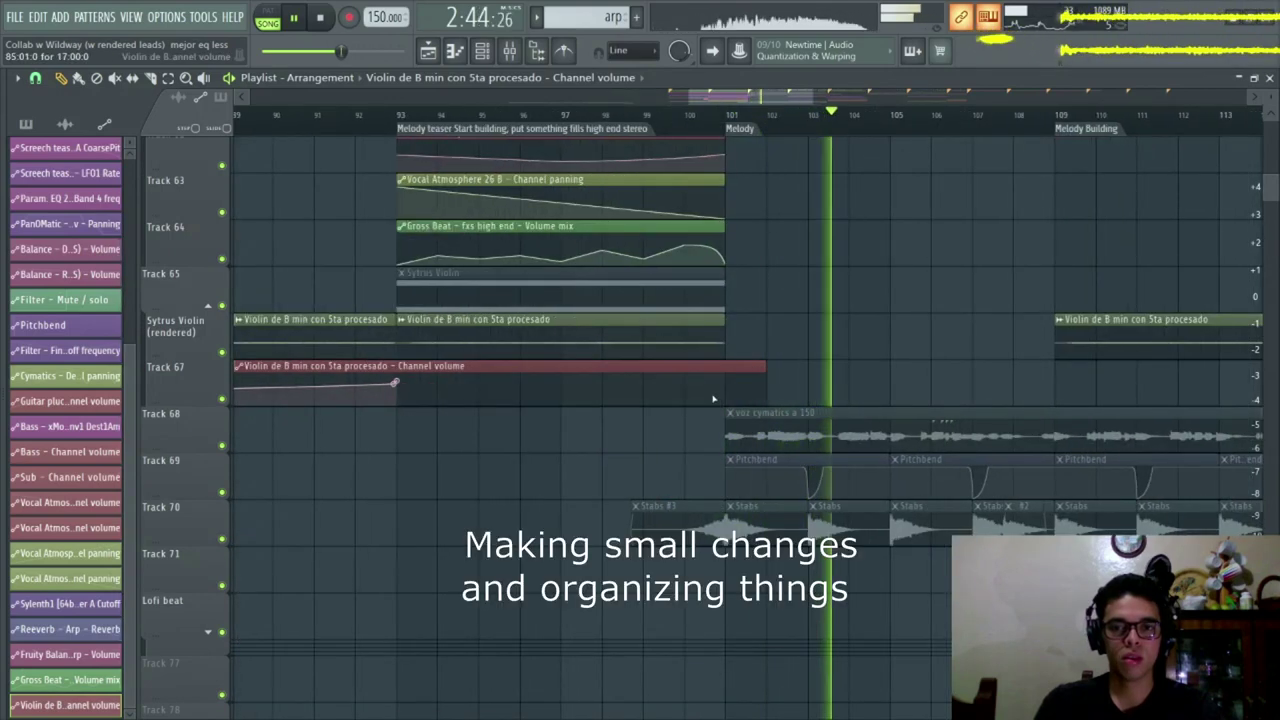
pyautogui.keyDown('ctrl'); pyautogui.scroll(3, 726, 390); pyautogui.keyUp('ctrl')
pyautogui.rightClick(727, 383)
pyautogui.rightClick(609, 381)
pyautogui.rightClick(840, 382)
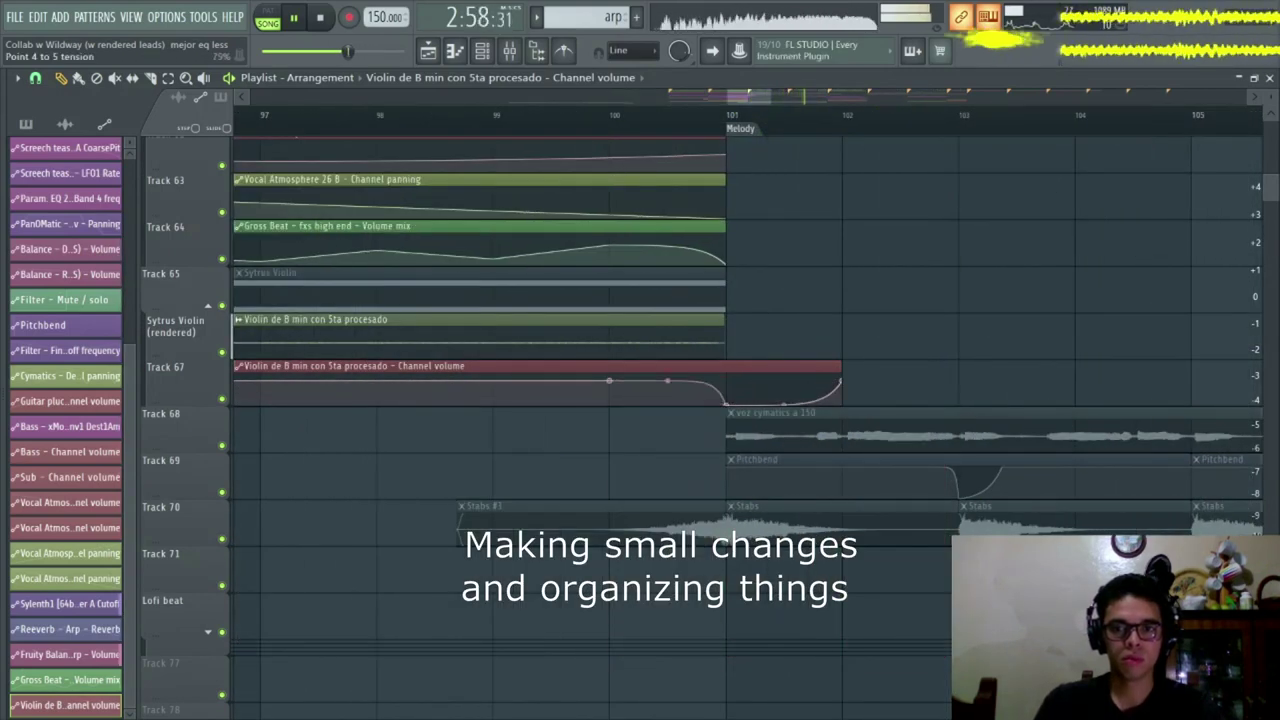
pyautogui.moveTo(667, 381); pyautogui.dragTo(667, 386)
# - Collapse the grouped automation tracks under fxs high end 1 and fxs high end 2
pyautogui.keyDown('ctrl'); pyautogui.scroll(-5, 752, 381); pyautogui.keyUp('ctrl')
pyautogui.hscroll(3, 766, 250)
pyautogui.keyDown('ctrl'); pyautogui.scroll(-1, 766, 251); pyautogui.keyUp('ctrl')
pyautogui.scroll(12, 714, 240)
pyautogui.scroll(-4, 714, 240)
pyautogui.click(208, 314)
pyautogui.click(208, 369)
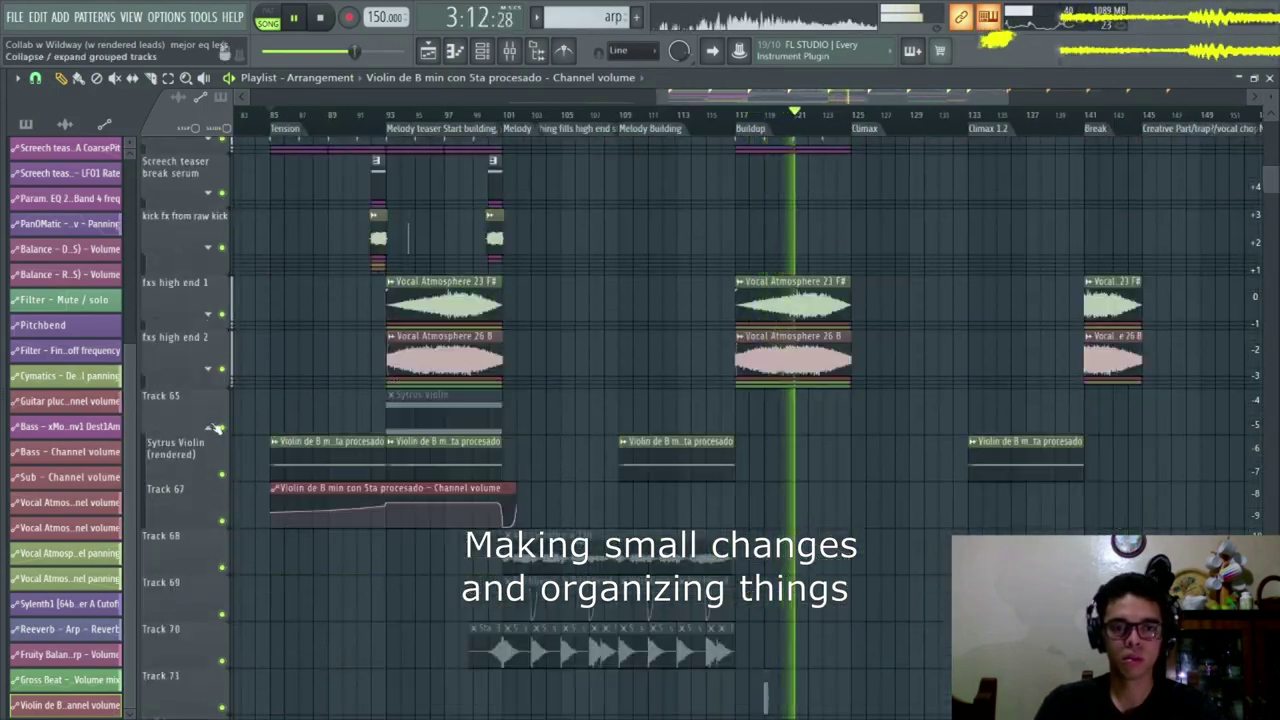
# - Rename Track 65 as Sytrus Violin
pyautogui.click(437, 408)
pyautogui.middleClick(212, 415)
pyautogui.press('Return')
pyautogui.scroll(-1, 740, 337)
# - Check the recording's audio levels in OBS, return to FL Studio, and replay the drop from the Climax 1.2 marker at bar 133
pyautogui.click(508, 50)
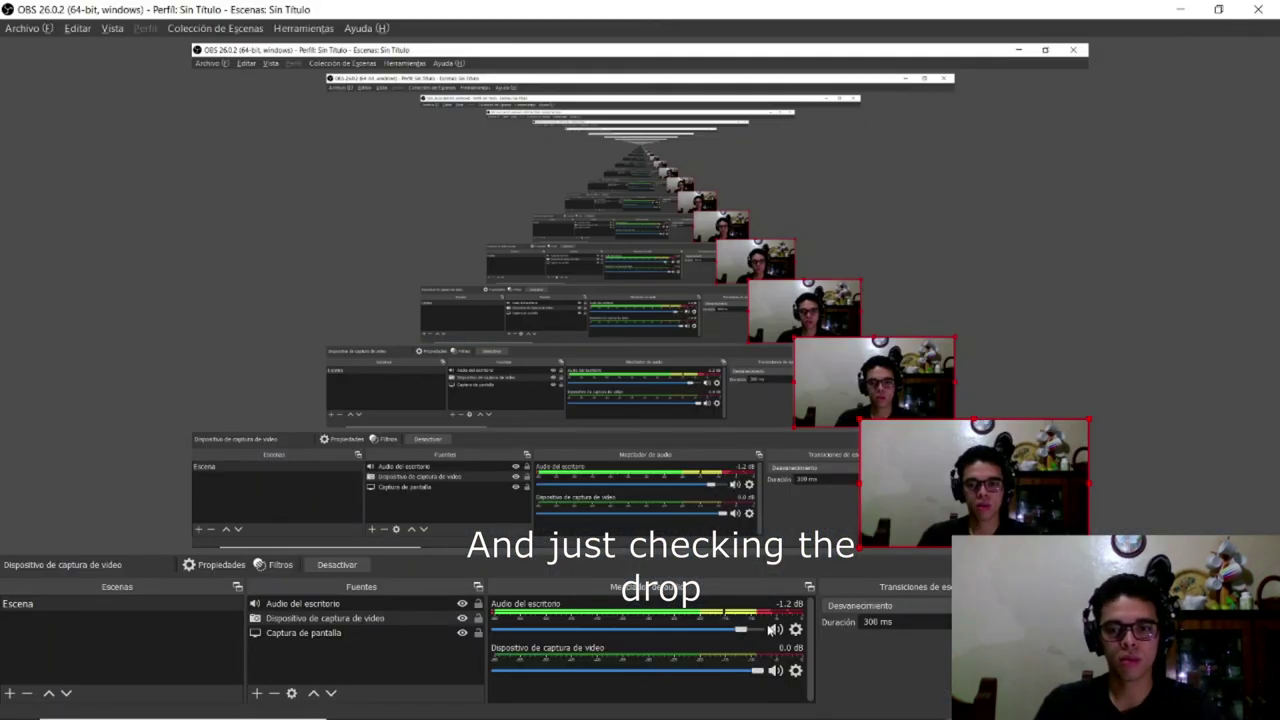
pyautogui.hotkey('alt', 'Tab')
pyautogui.hscroll(2, 714, 429)
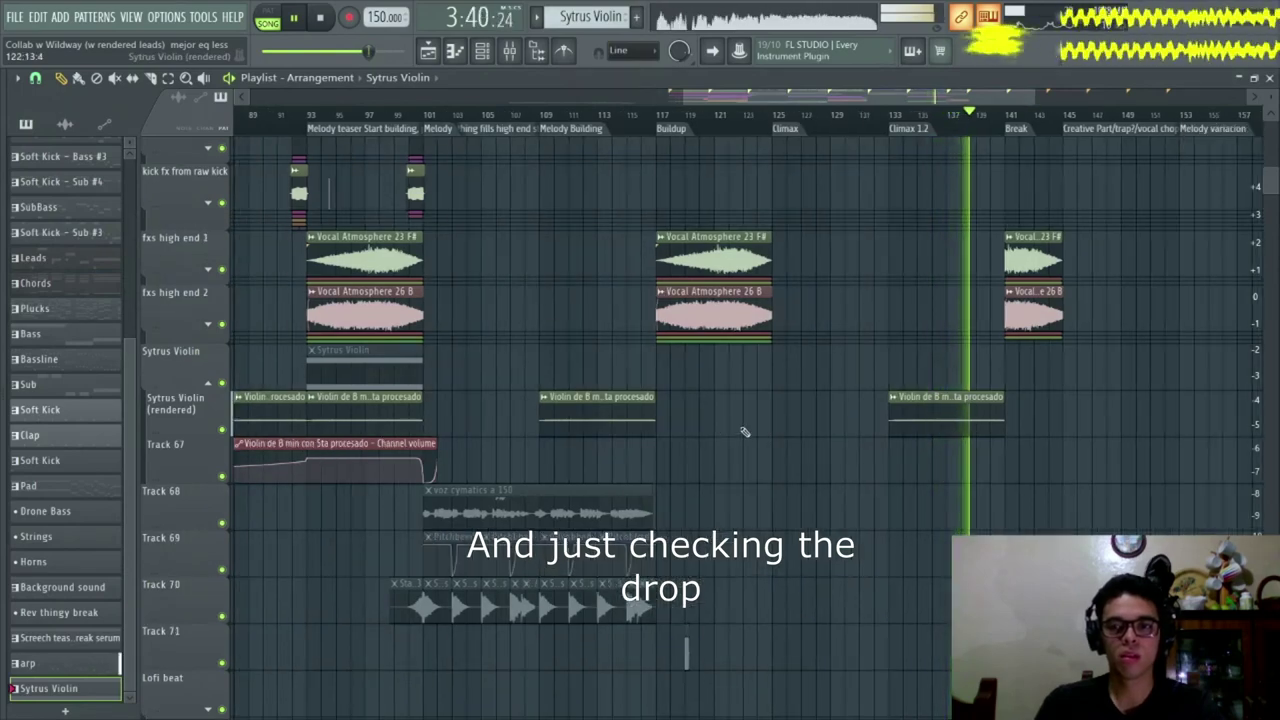
pyautogui.scroll(6, 1109, 169)
pyautogui.keyDown('ctrl'); pyautogui.scroll(3, 1111, 169); pyautogui.keyUp('ctrl')
pyautogui.scroll(5, 1108, 171)
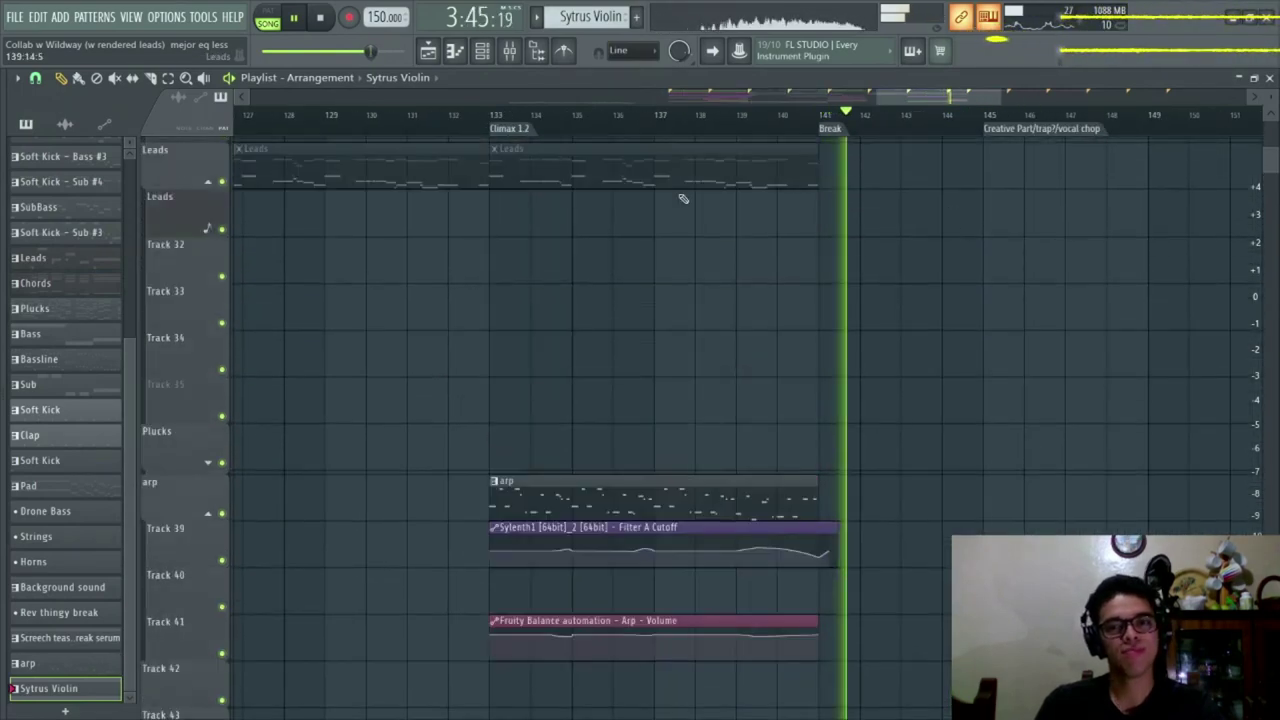
pyautogui.click(577, 121)
pyautogui.press('space')
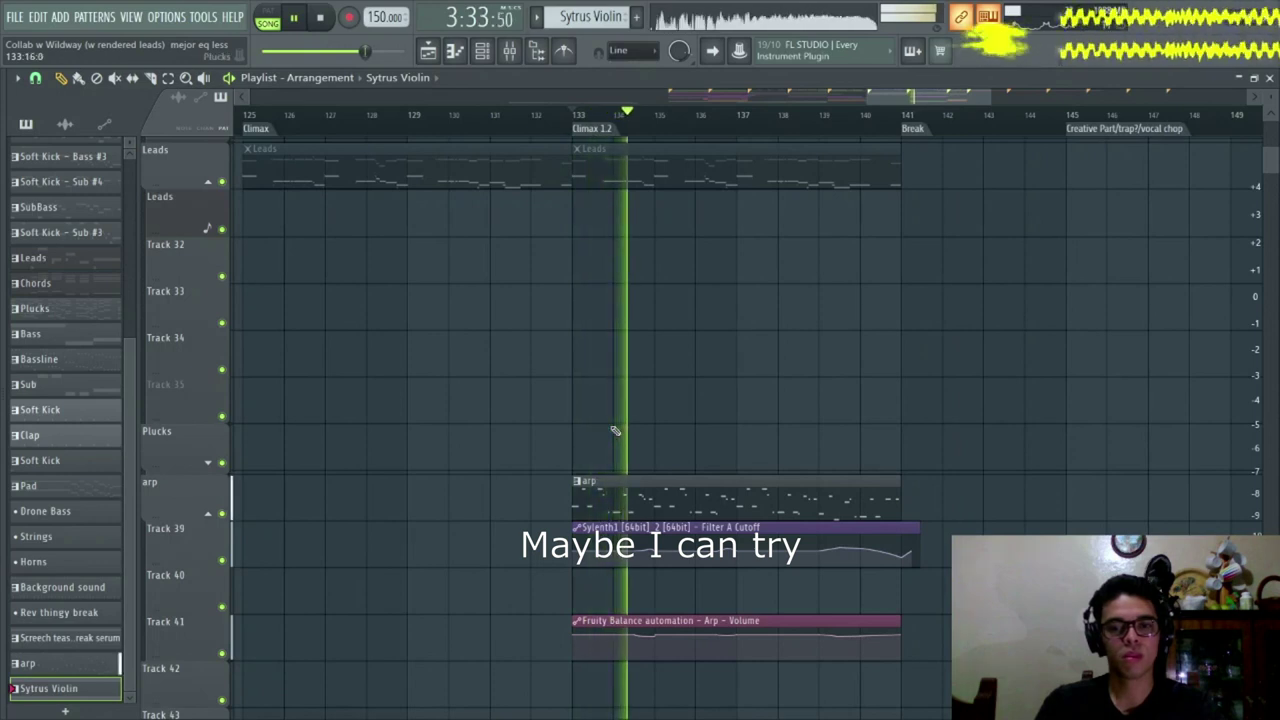
# - Make the arp clip at Climax 1.2 a unique pattern and open the channel rack while replaying from bar 133
pyautogui.click(580, 490)
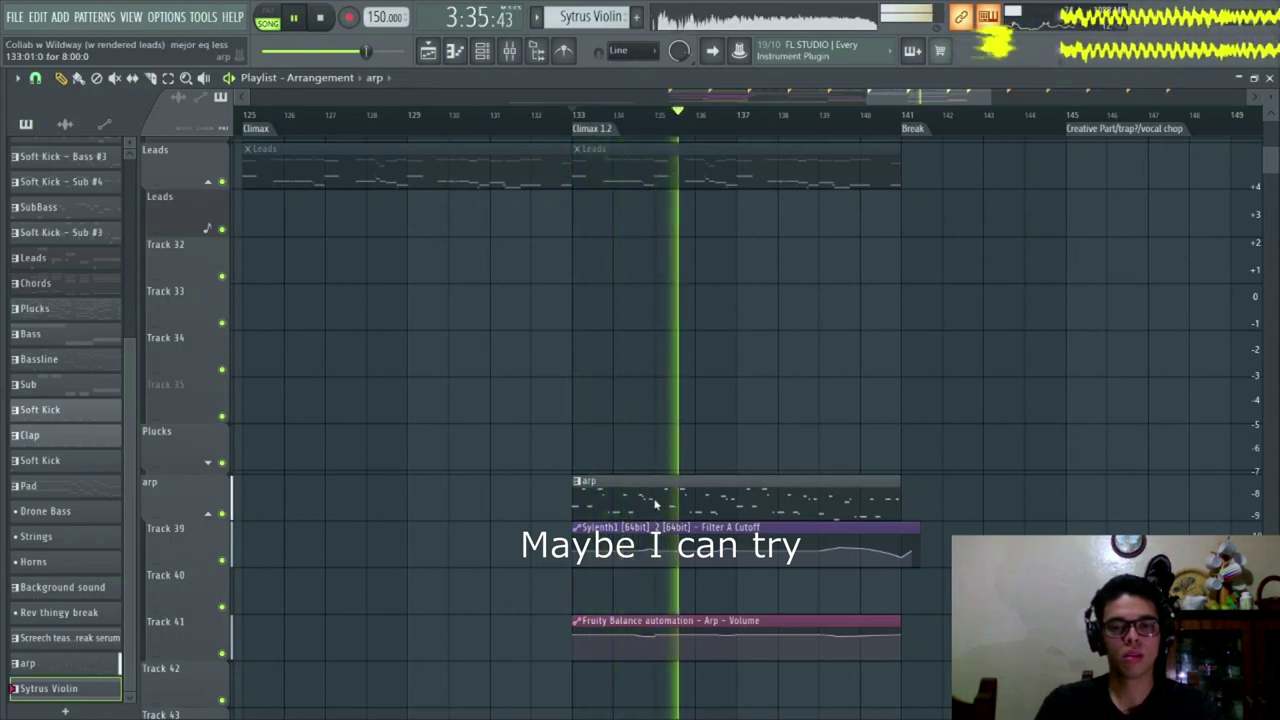
pyautogui.press('space')
pyautogui.rightClick(580, 490)
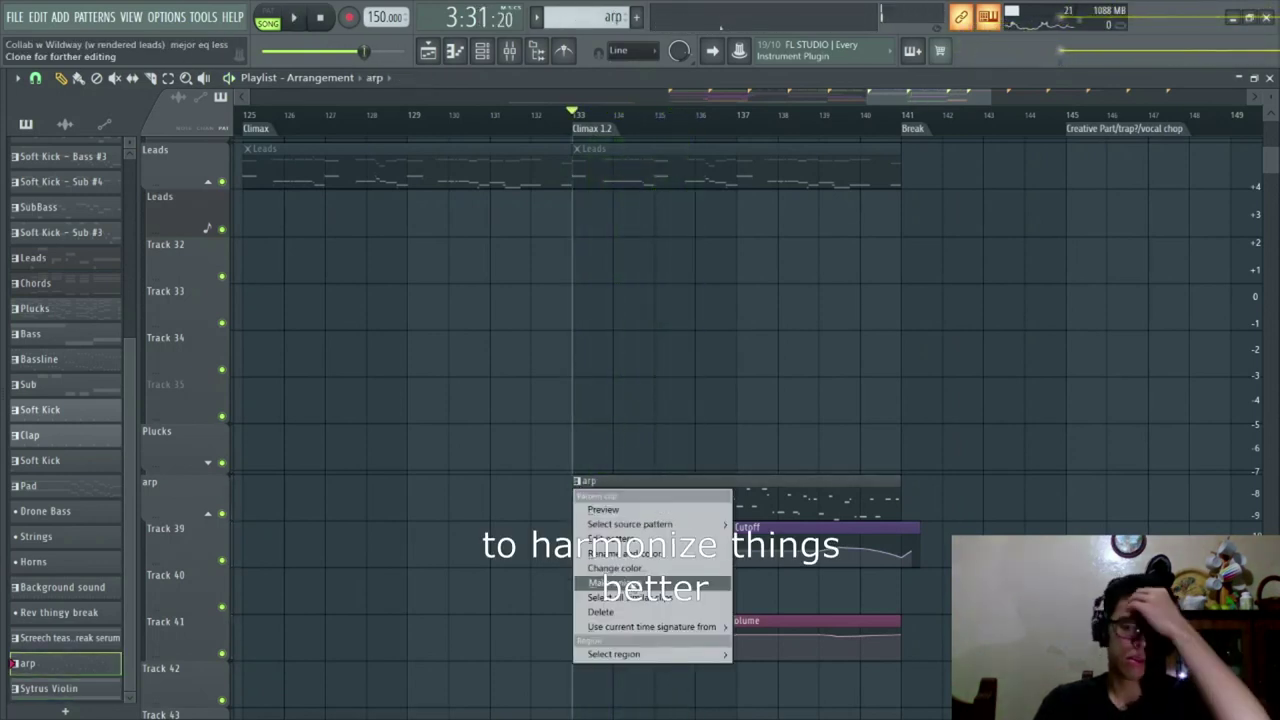
pyautogui.click(630, 583)
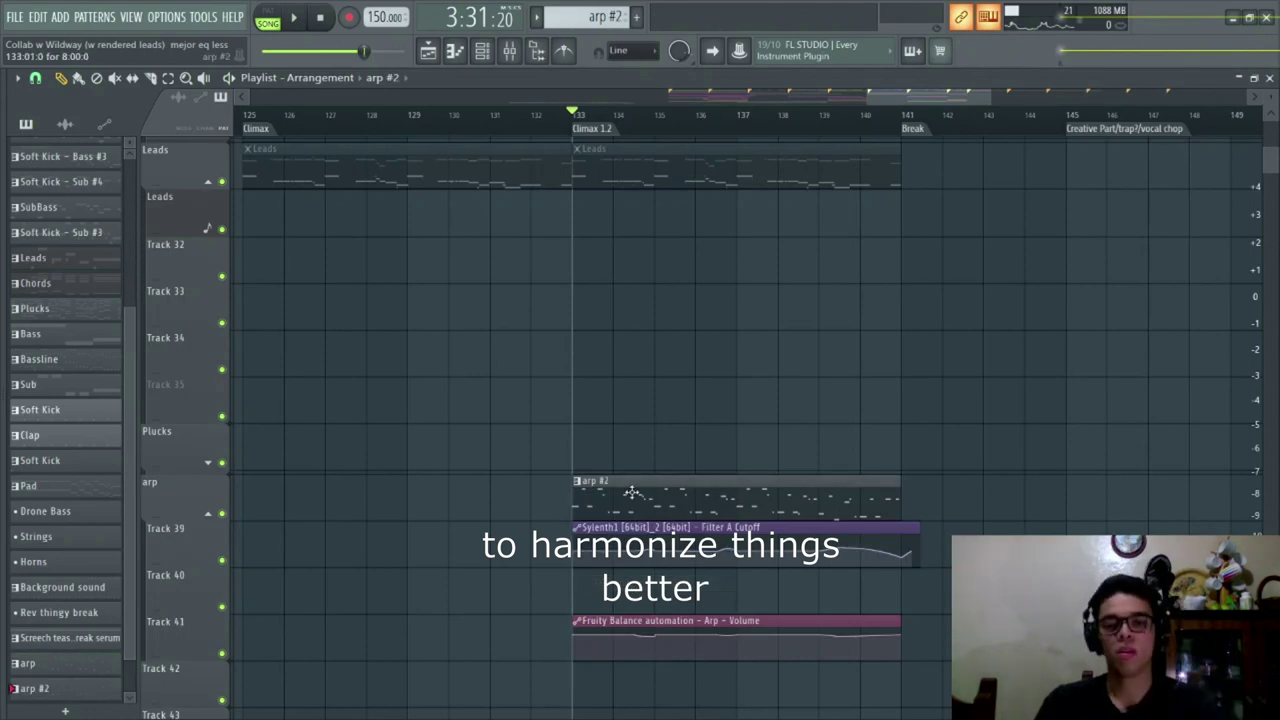
pyautogui.press('space')
pyautogui.press('F6')
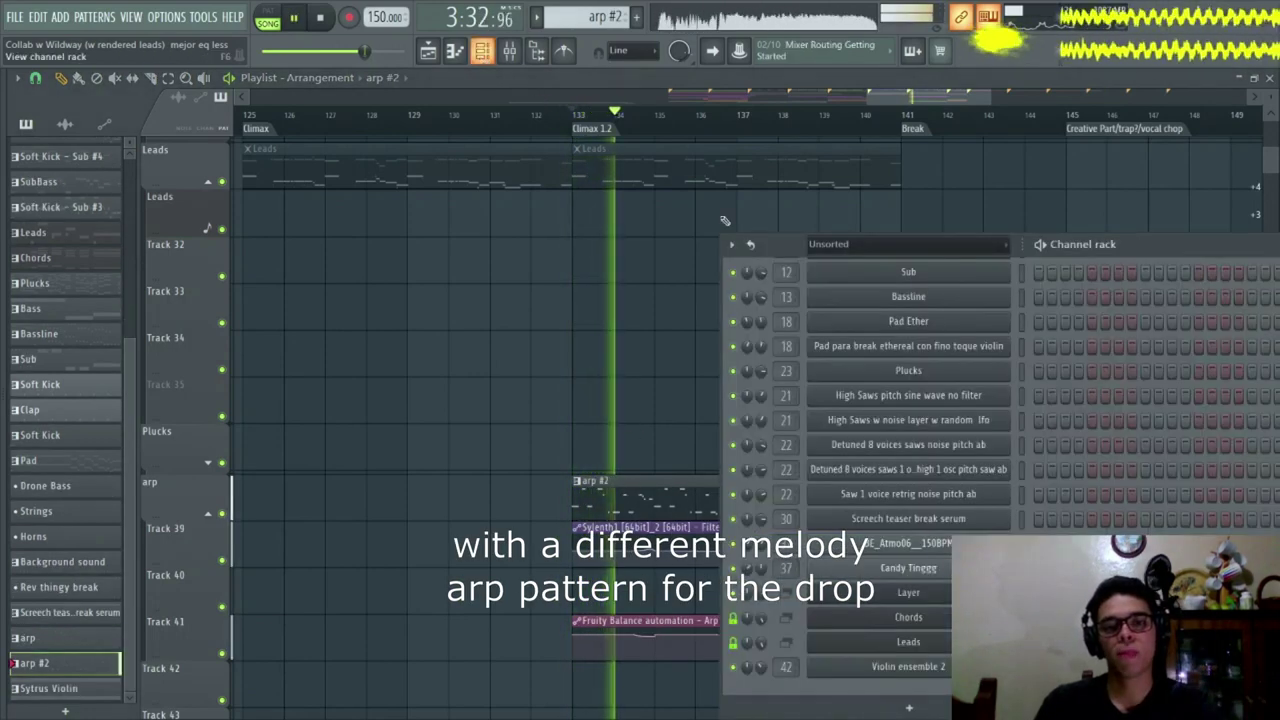
# - Open the second Sylenth1 channel's piano roll for the arp #2 pattern, stop playback and maximize the note editor
pyautogui.scroll(6, 1152, 509)
pyautogui.click(1077, 338)
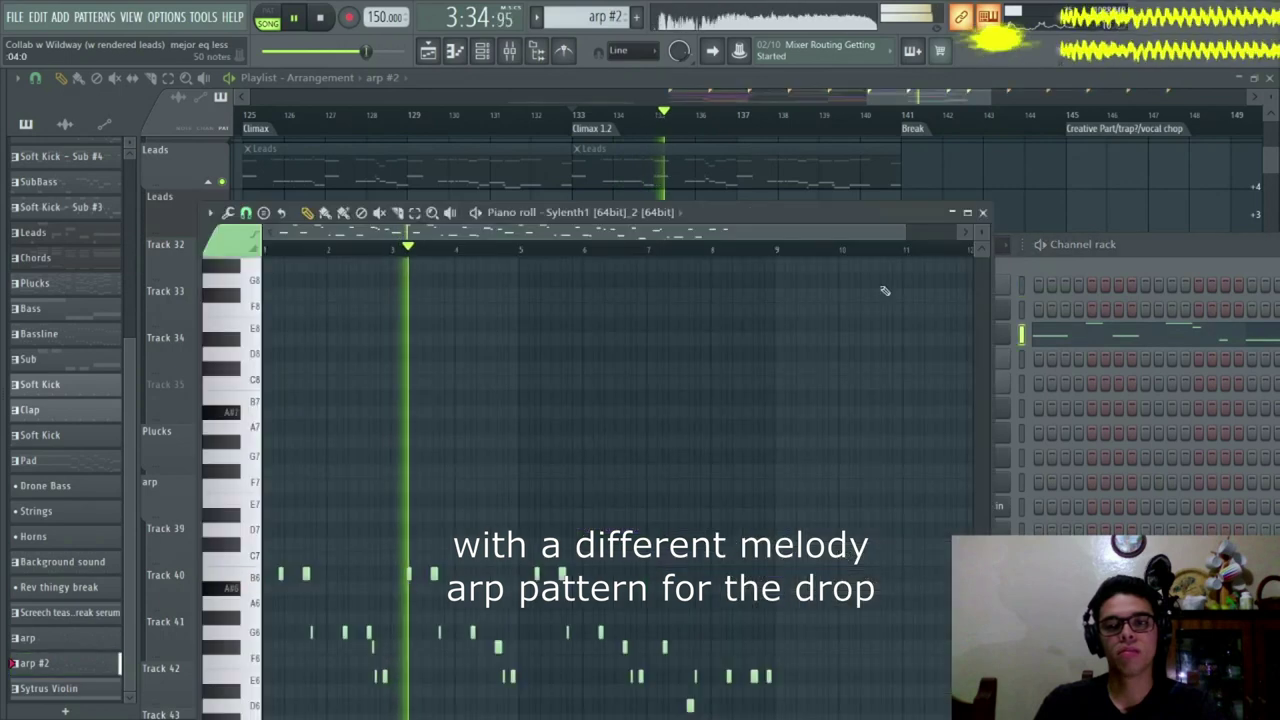
pyautogui.press('space')
pyautogui.scroll(-5, 415, 410)
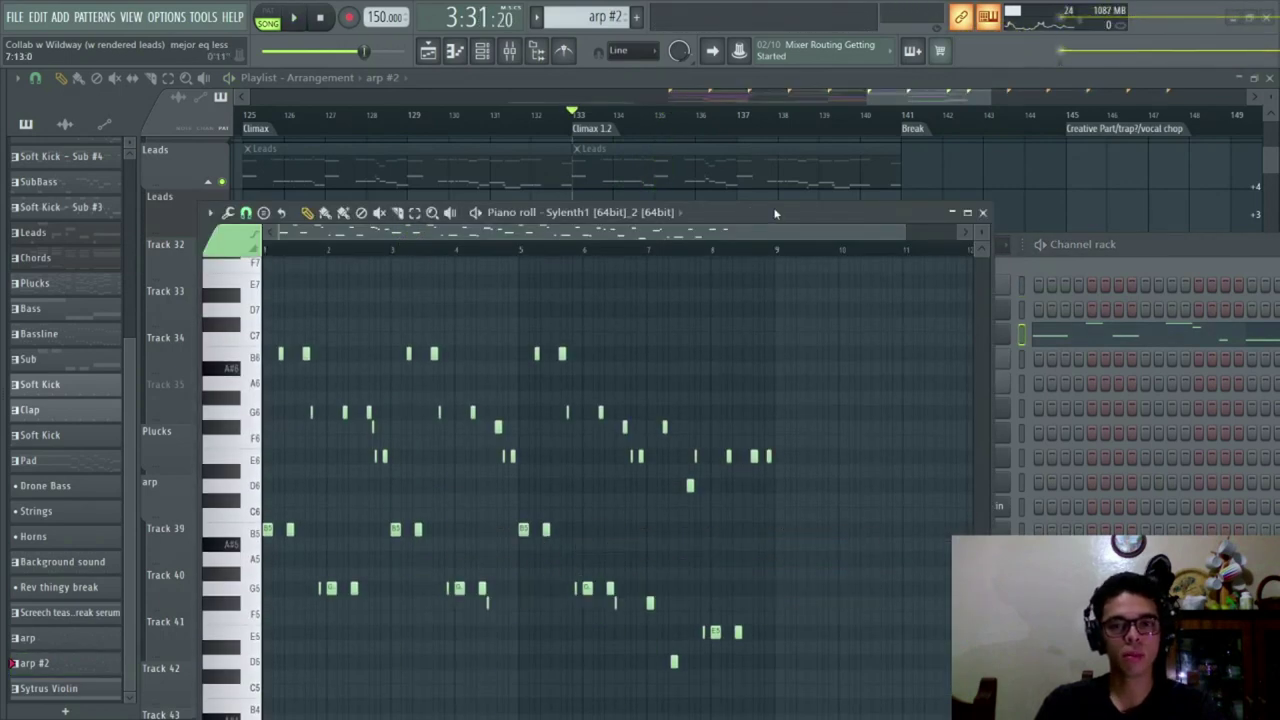
pyautogui.doubleClick(774, 213)
pyautogui.scroll(2, 729, 451)
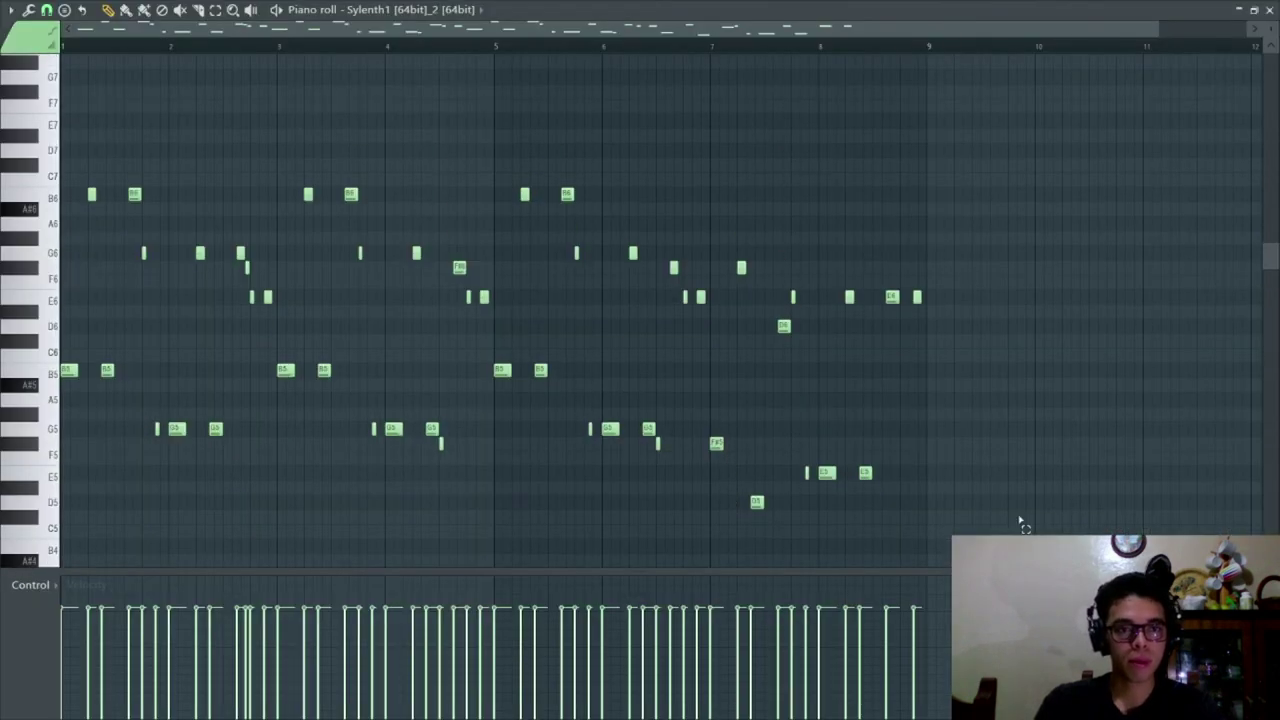
# - Delete all arp notes after bar 1, copy the bar 1 notes into bar 2, and audition the repetition
pyautogui.moveTo(1040, 520); pyautogui.dragTo(168, 100)
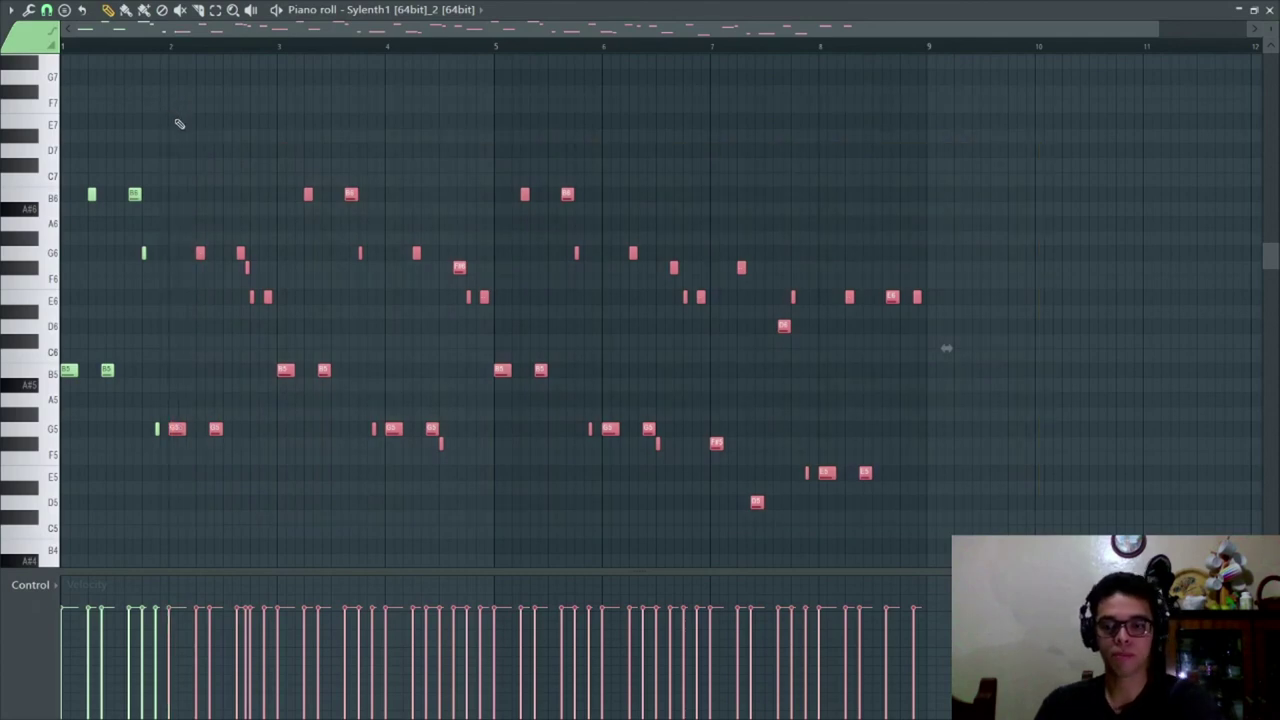
pyautogui.press('Delete')
pyautogui.moveTo(232, 466); pyautogui.dragTo(62, 53)
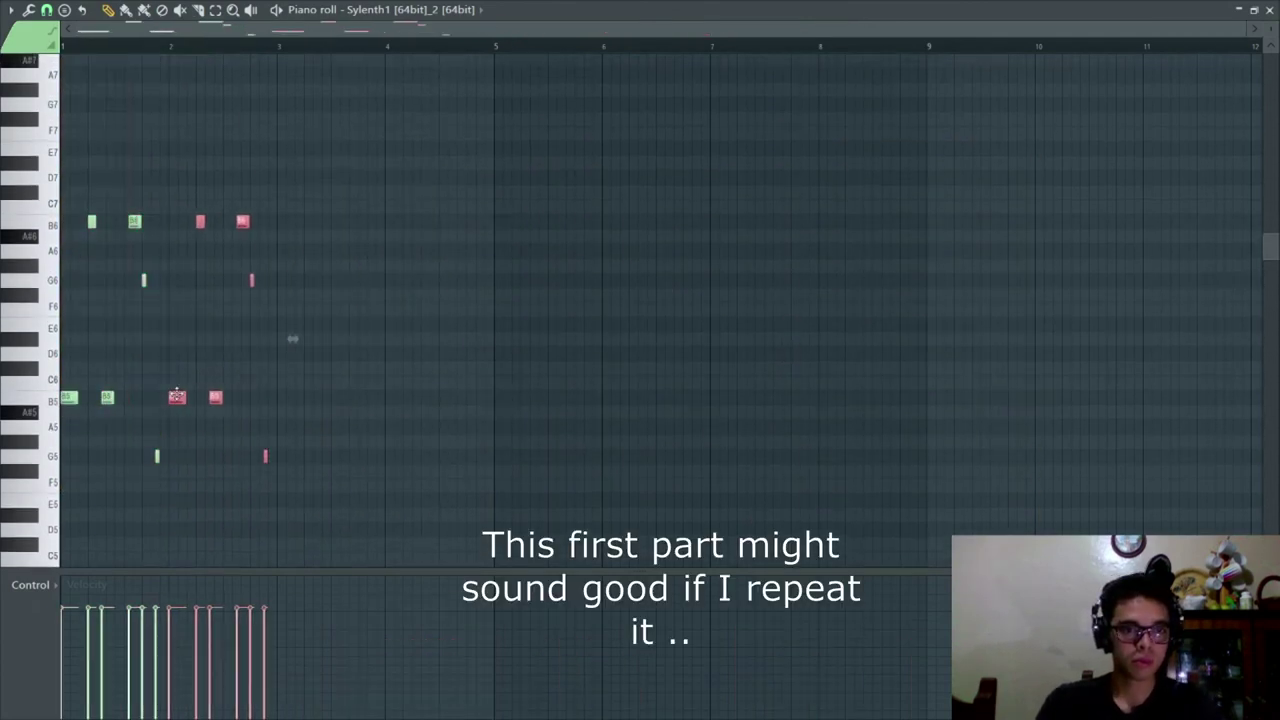
pyautogui.press('space')
pyautogui.scroll(4, 160, 375)
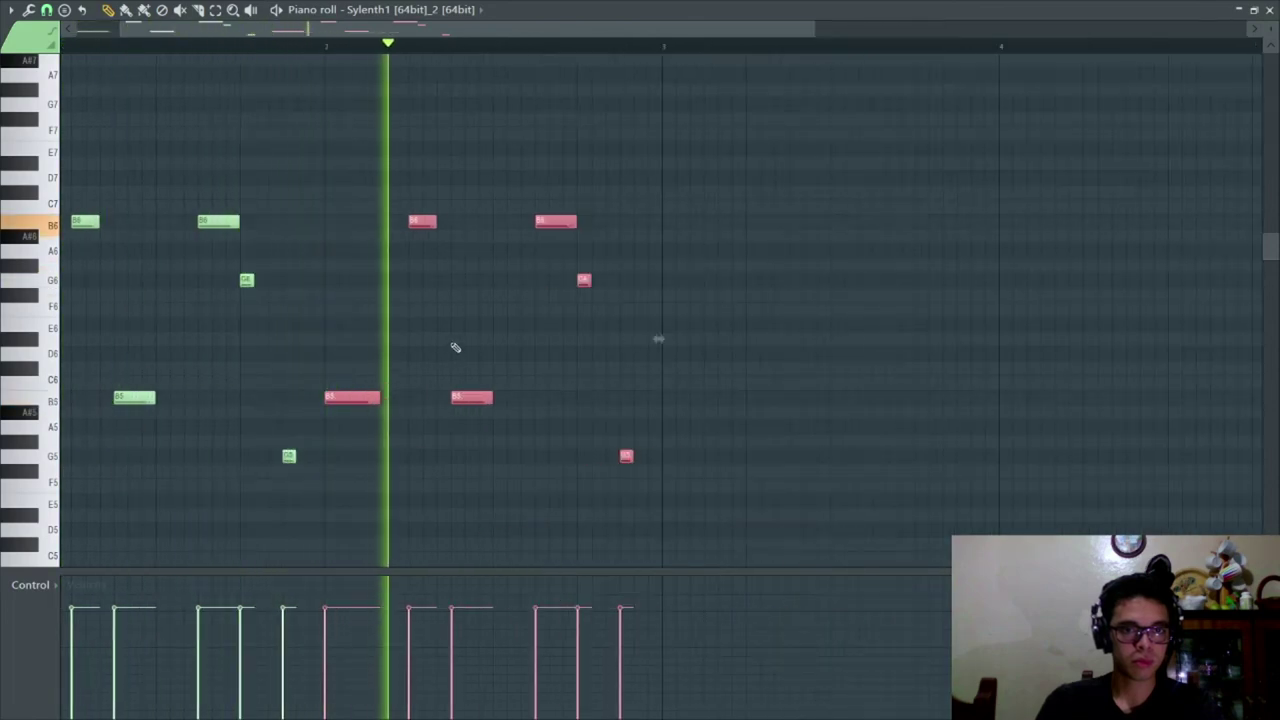
pyautogui.scroll(-2, 455, 347)
pyautogui.press('space')
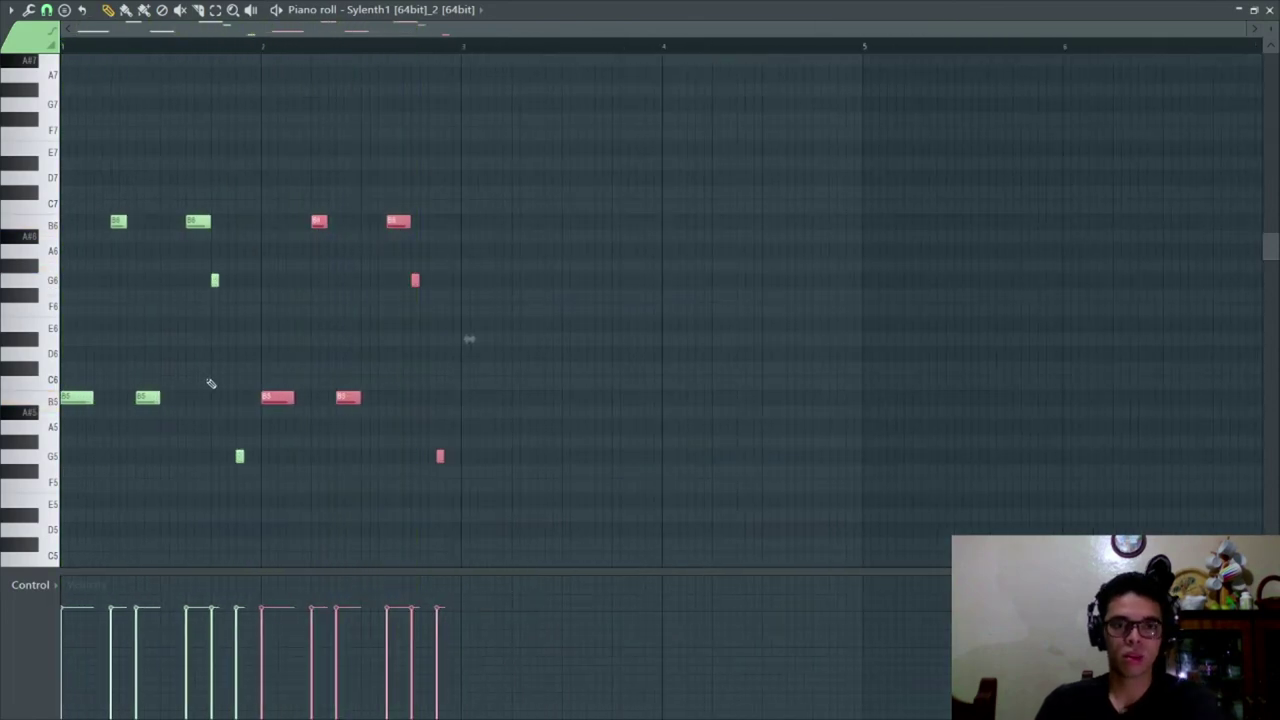
# - Remove the bar 2 copies, shorten the first B5 note, and add an F#6 note directly before each B6, auditioning the rhythm
pyautogui.press('space')
pyautogui.scroll(3, 129, 380)
pyautogui.press('space')
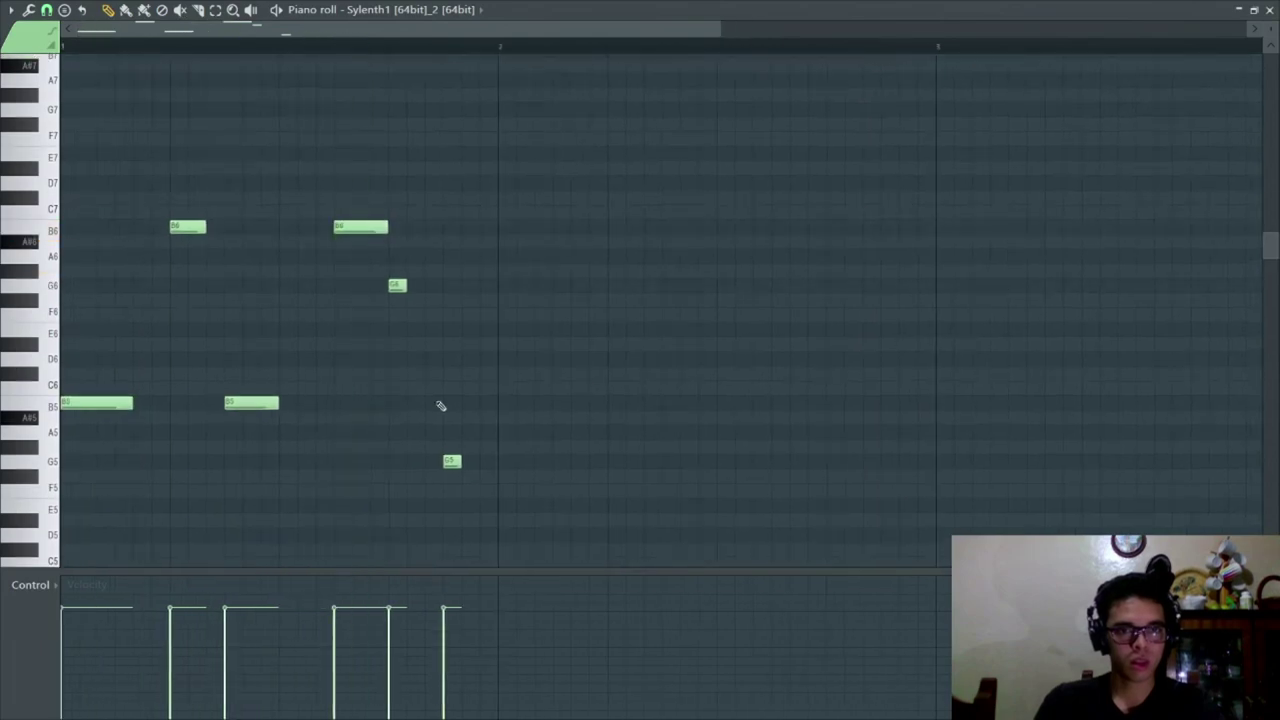
pyautogui.press('space')
pyautogui.press('space')
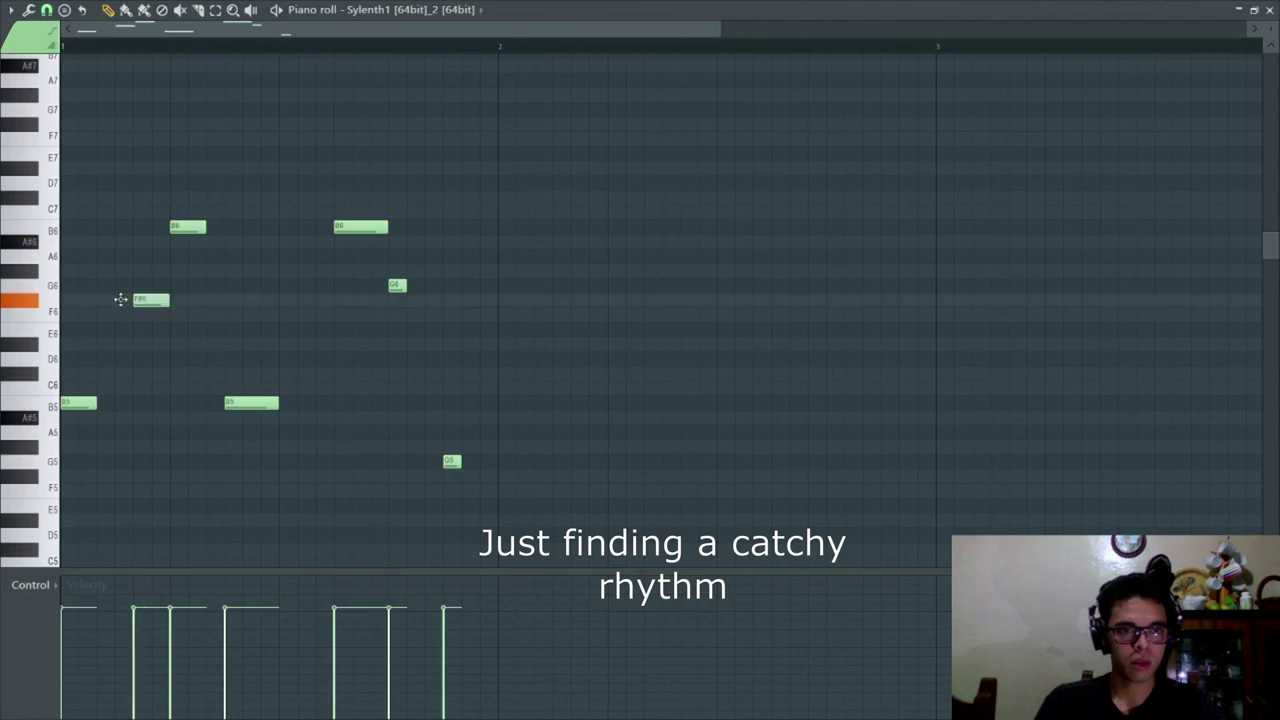
pyautogui.press('space')
pyautogui.press('space')
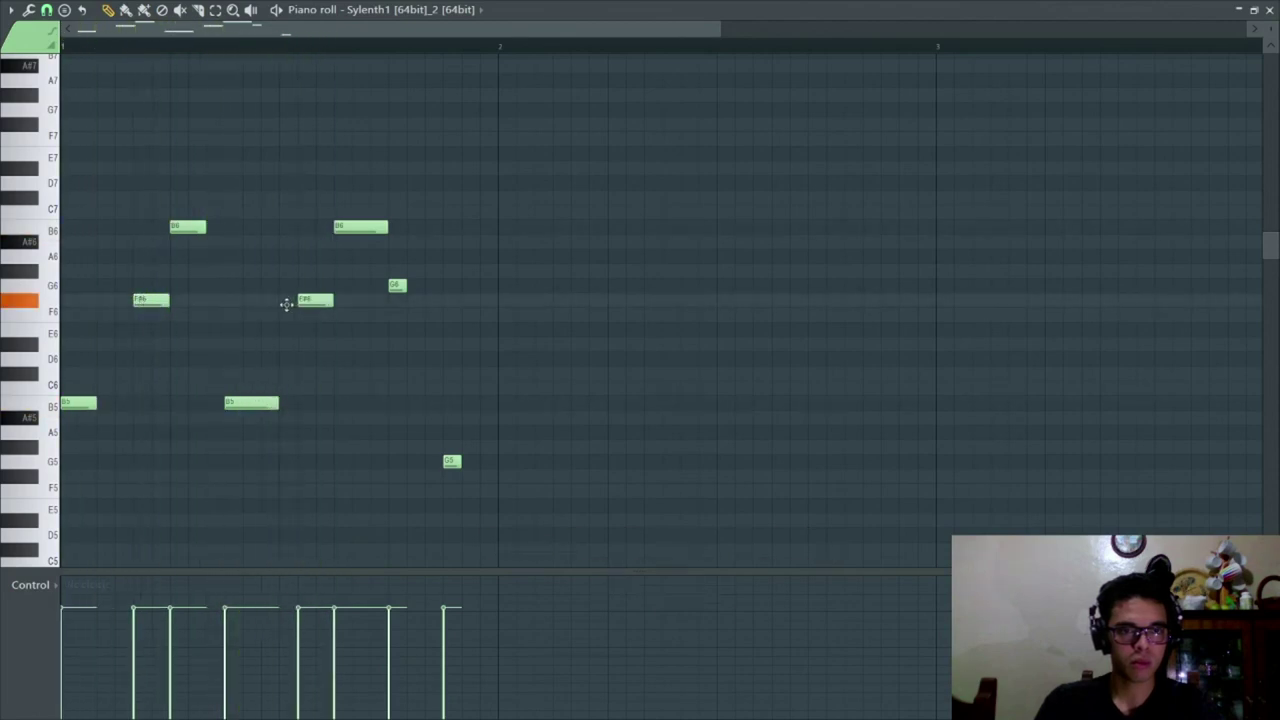
pyautogui.press('space')
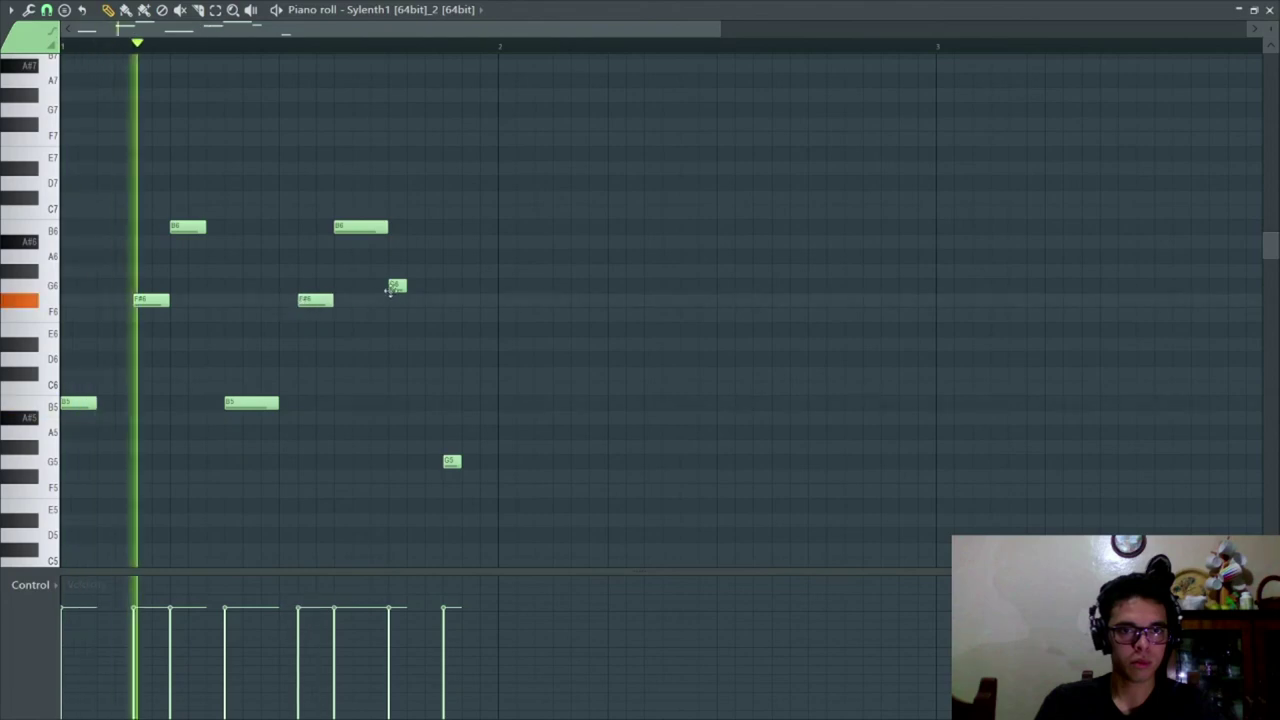
# - Delete every note after the opening B5, F#6 and B6, and play the three-note motif
pyautogui.rightClick(397, 287)
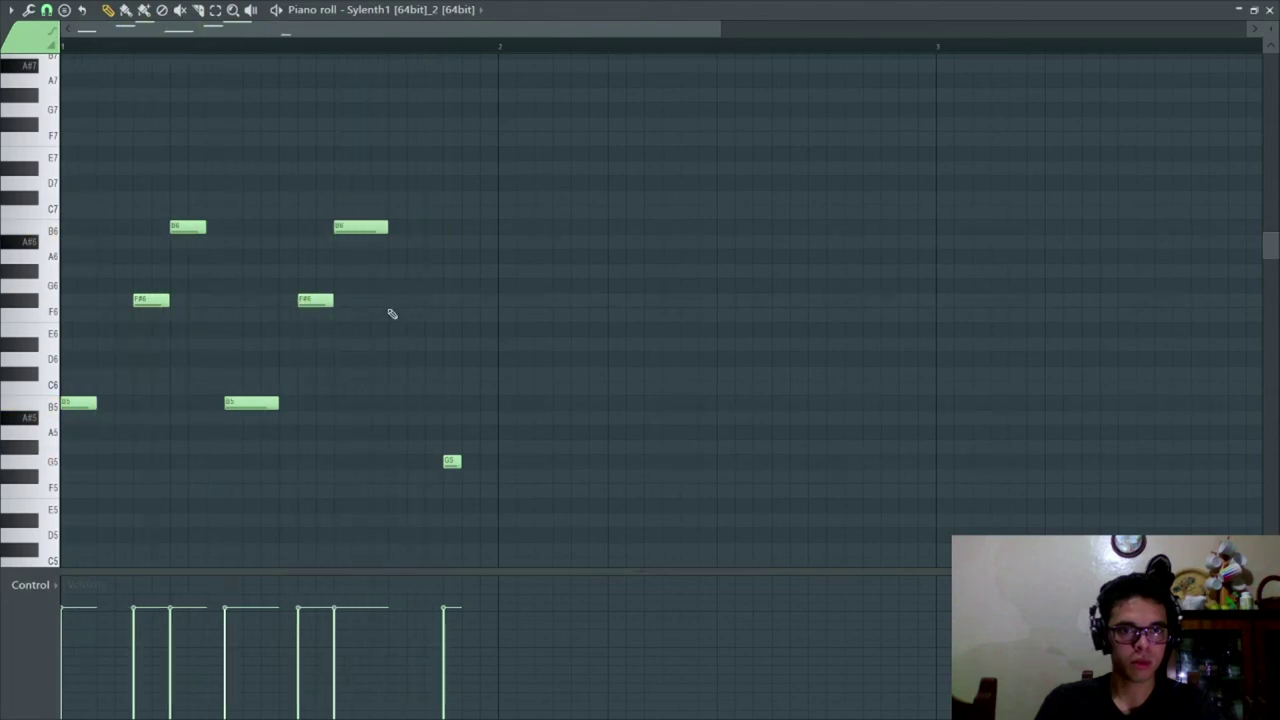
pyautogui.moveTo(534, 510); pyautogui.dragTo(211, 175)
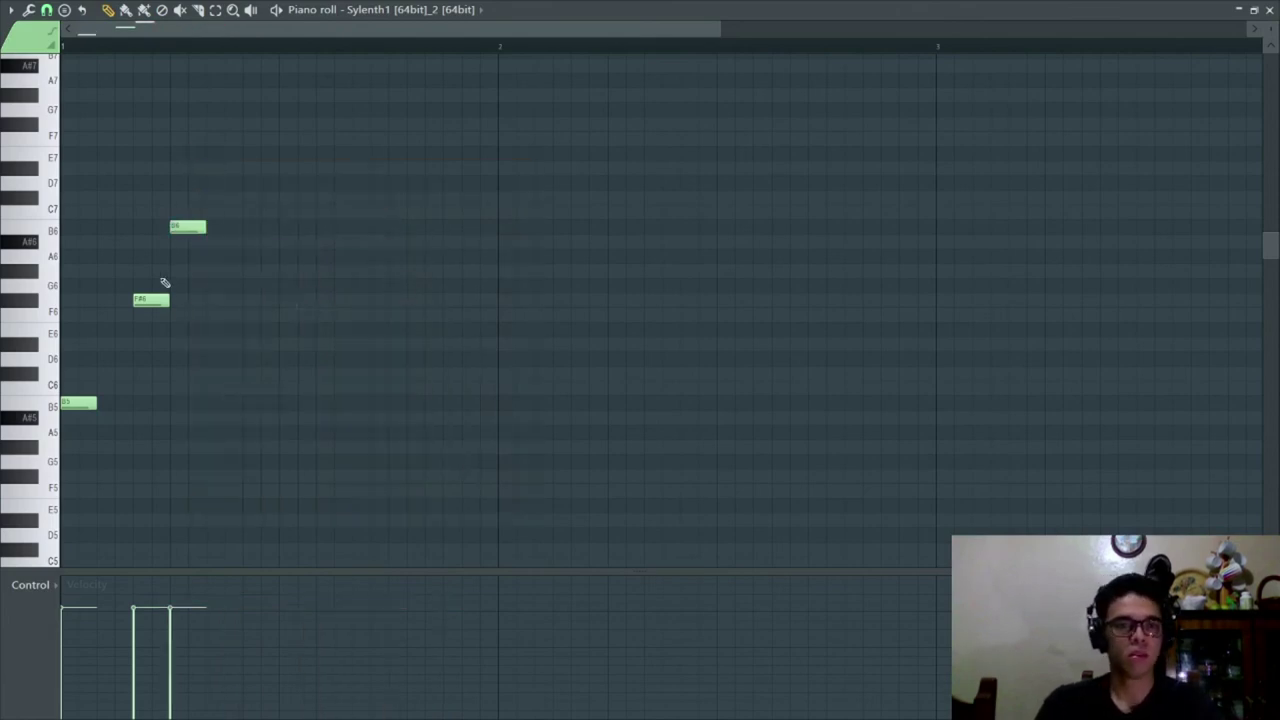
pyautogui.press('space')
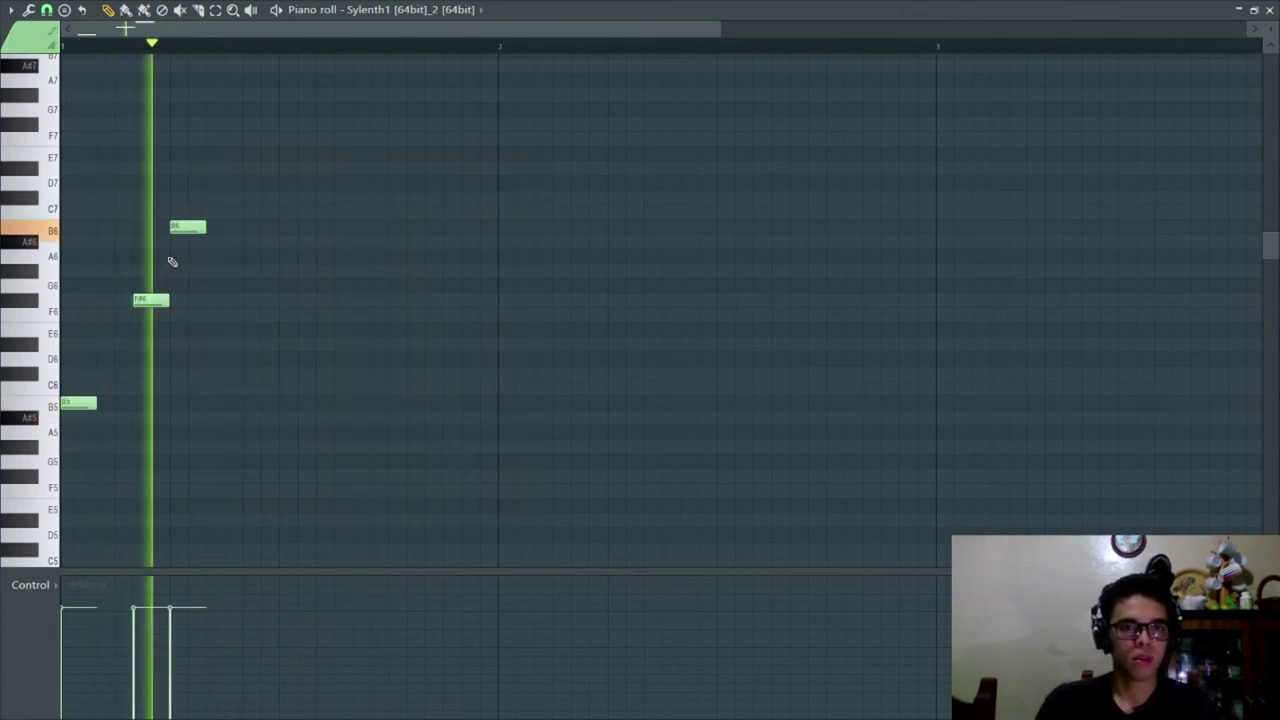
pyautogui.press('space')
# - Repeat the B5, F#6, B6 motif twice more so that three evenly spaced groups fill bar 1
pyautogui.moveTo(244, 449); pyautogui.dragTo(5, 170)
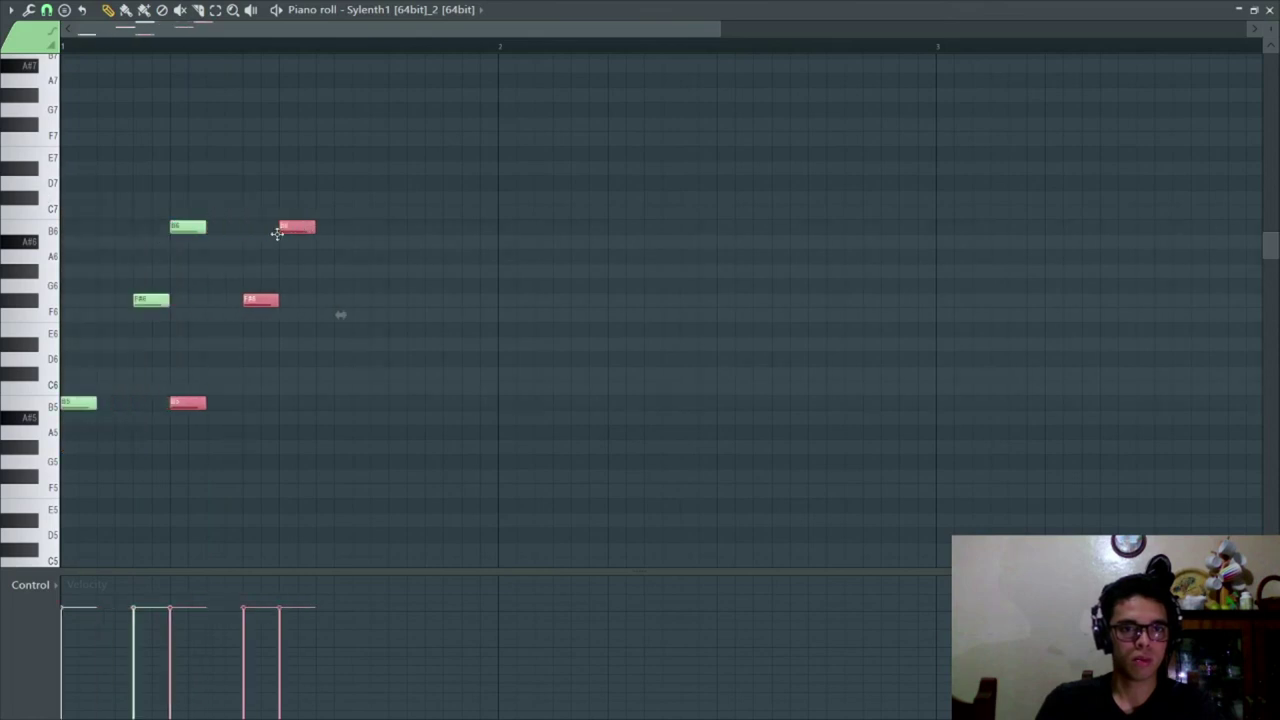
pyautogui.press('space')
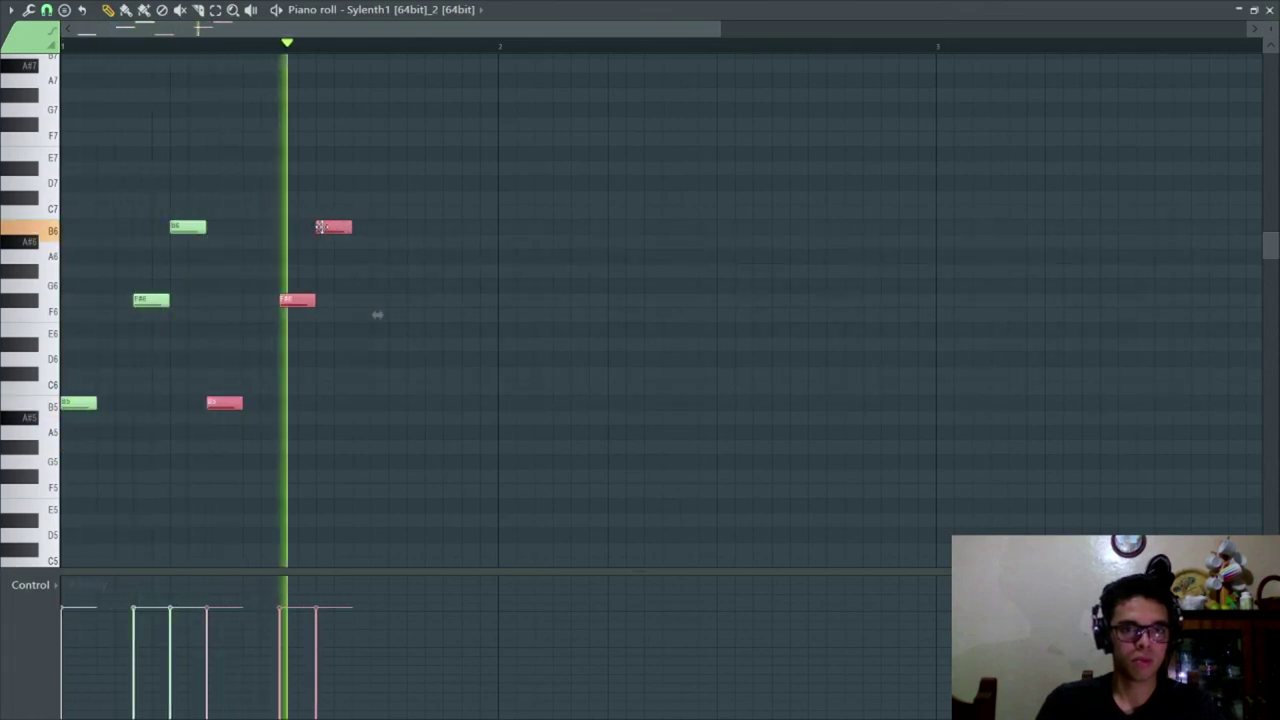
pyautogui.press('space')
pyautogui.hotkey('ctrl', 'b')
pyautogui.moveTo(487, 226); pyautogui.dragTo(469, 226)
pyautogui.press('space')
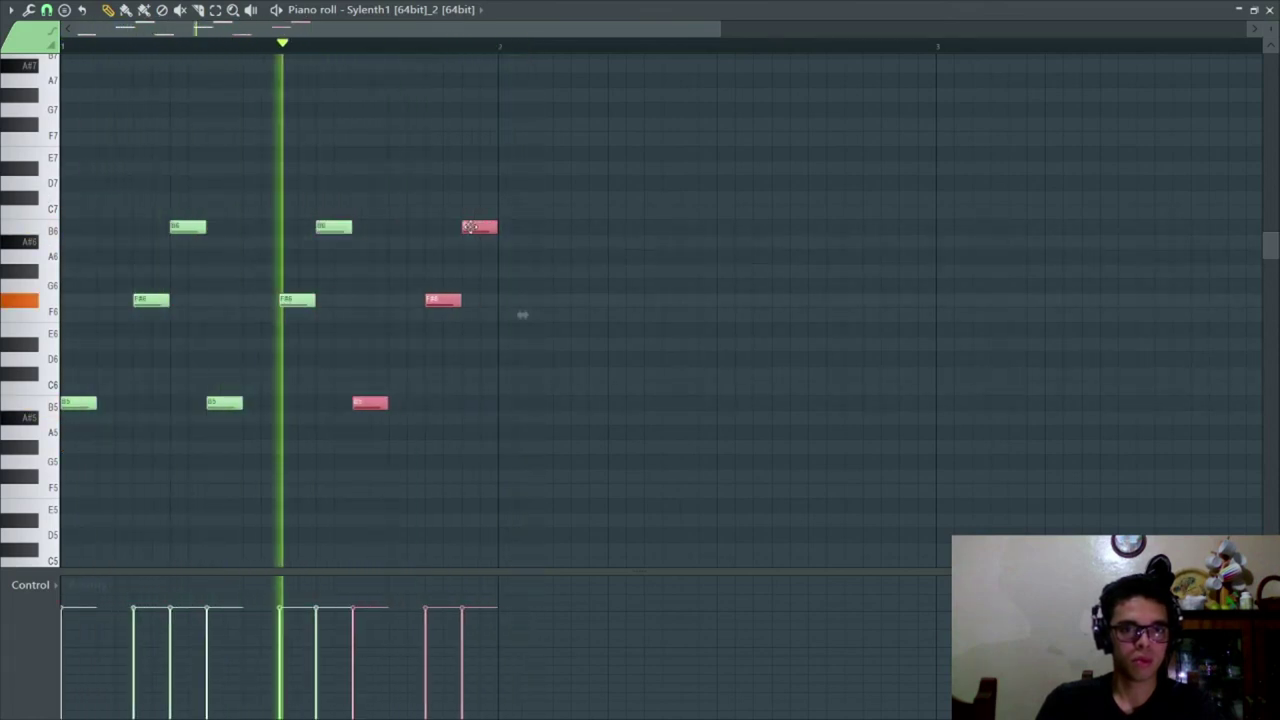
# - Rework the repeated groups by shifting them later, adding G6 after each of the first two B6 notes, and removing the B6 in bar 2
pyautogui.moveTo(566, 546); pyautogui.dragTo(208, 162)
pyautogui.moveTo(227, 407); pyautogui.dragTo(300, 407)
pyautogui.click(300, 329)
pyautogui.press('space')
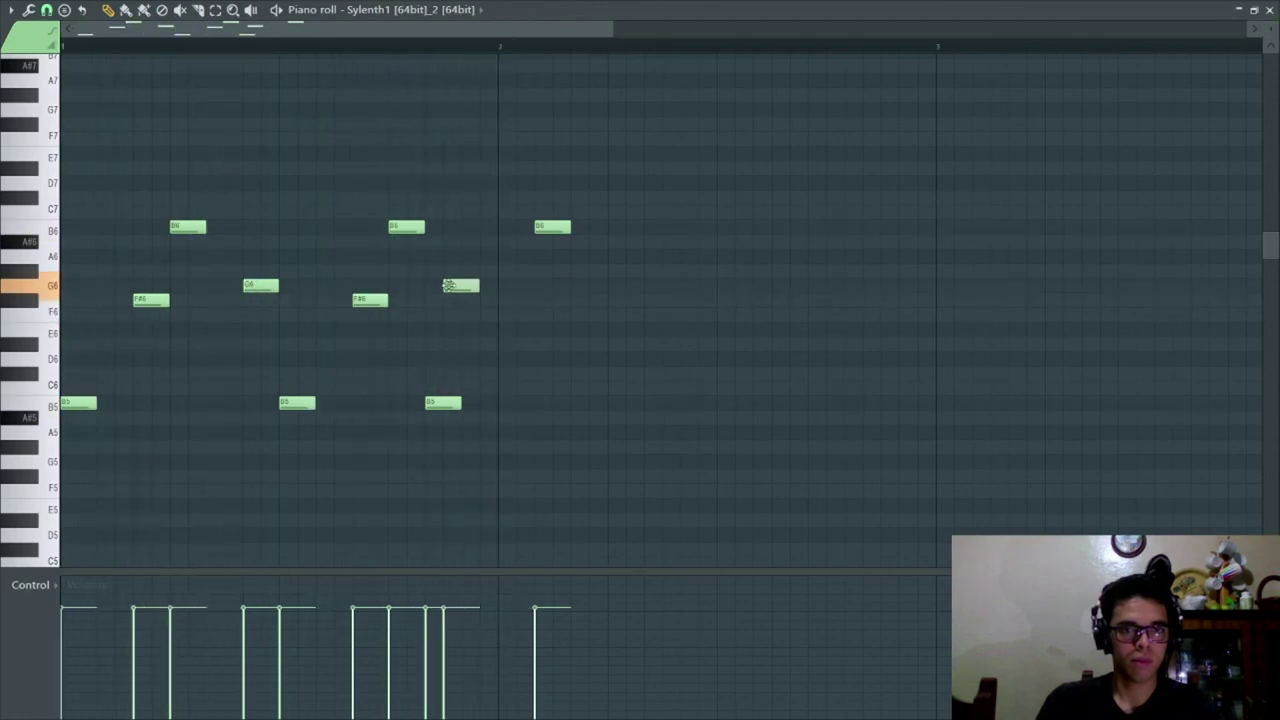
pyautogui.press('space')
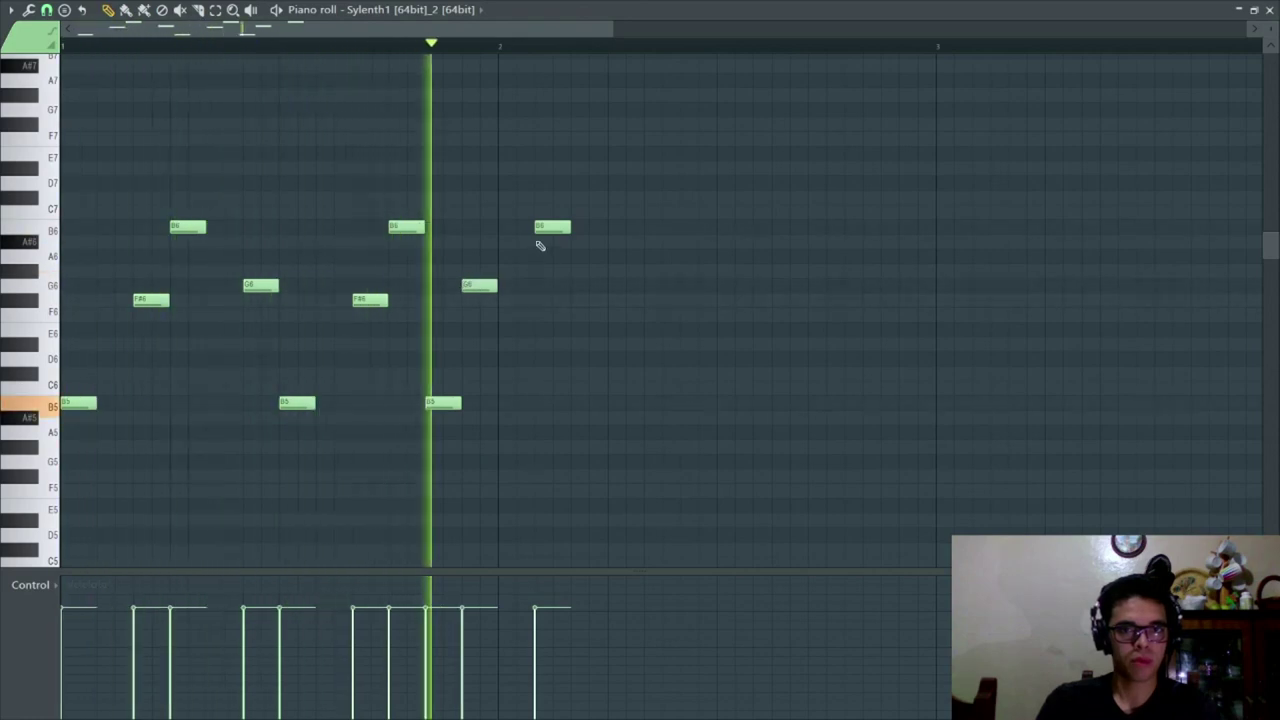
pyautogui.press('space')
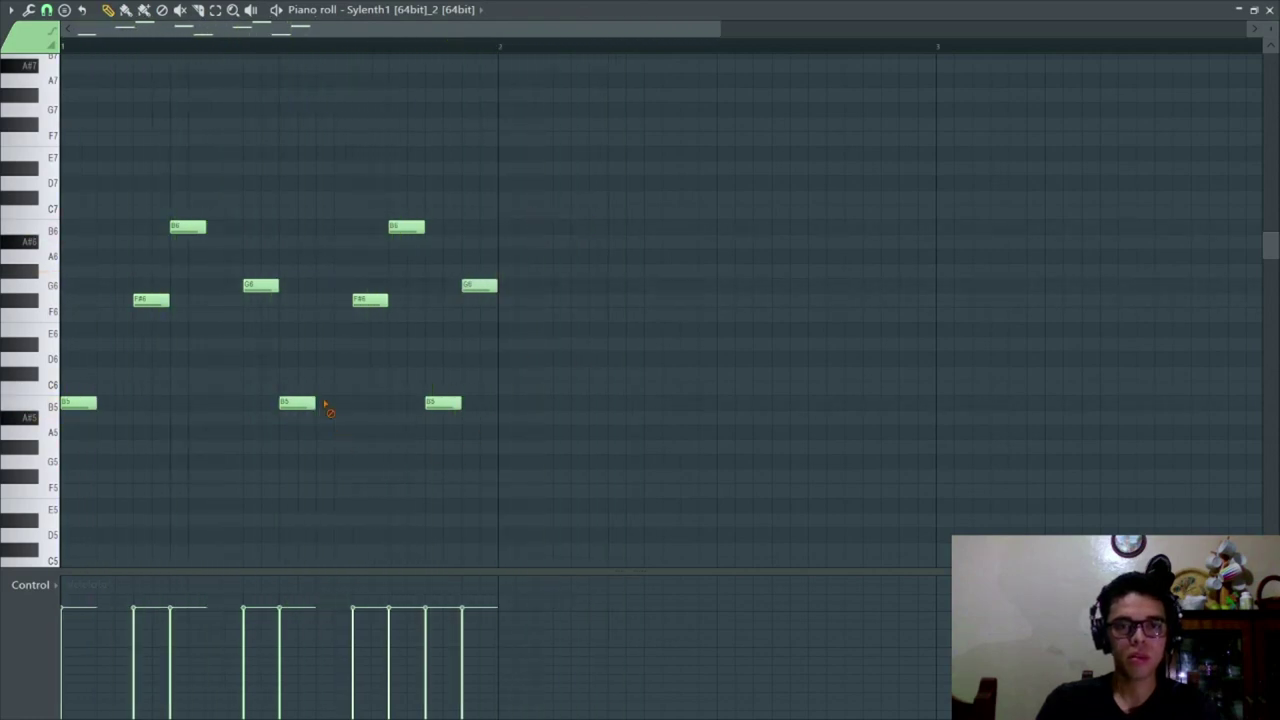
# - Repeat the B5, F#6, B6, G6 motif in the second half of bar 1, and copy the full bar into bar 2
pyautogui.moveTo(376, 454); pyautogui.dragTo(62, 118)
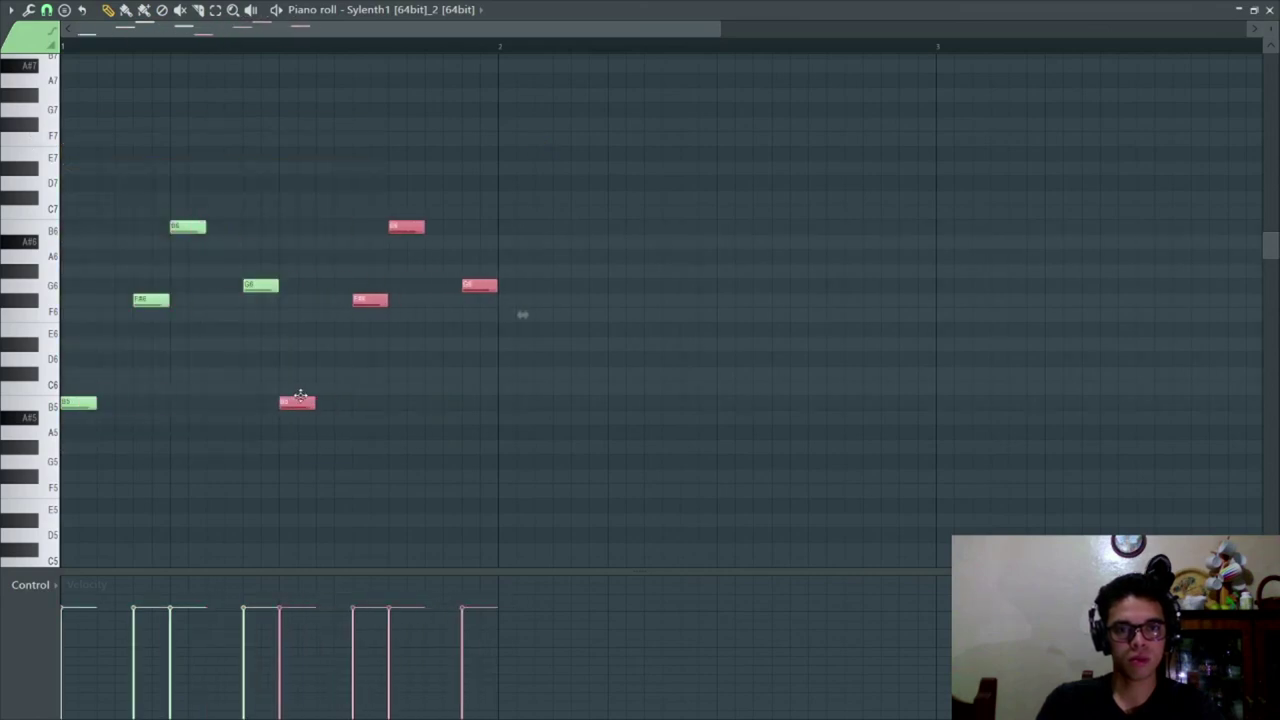
pyautogui.scroll(-1, 311, 314)
pyautogui.moveTo(476, 454); pyautogui.dragTo(62, 118)
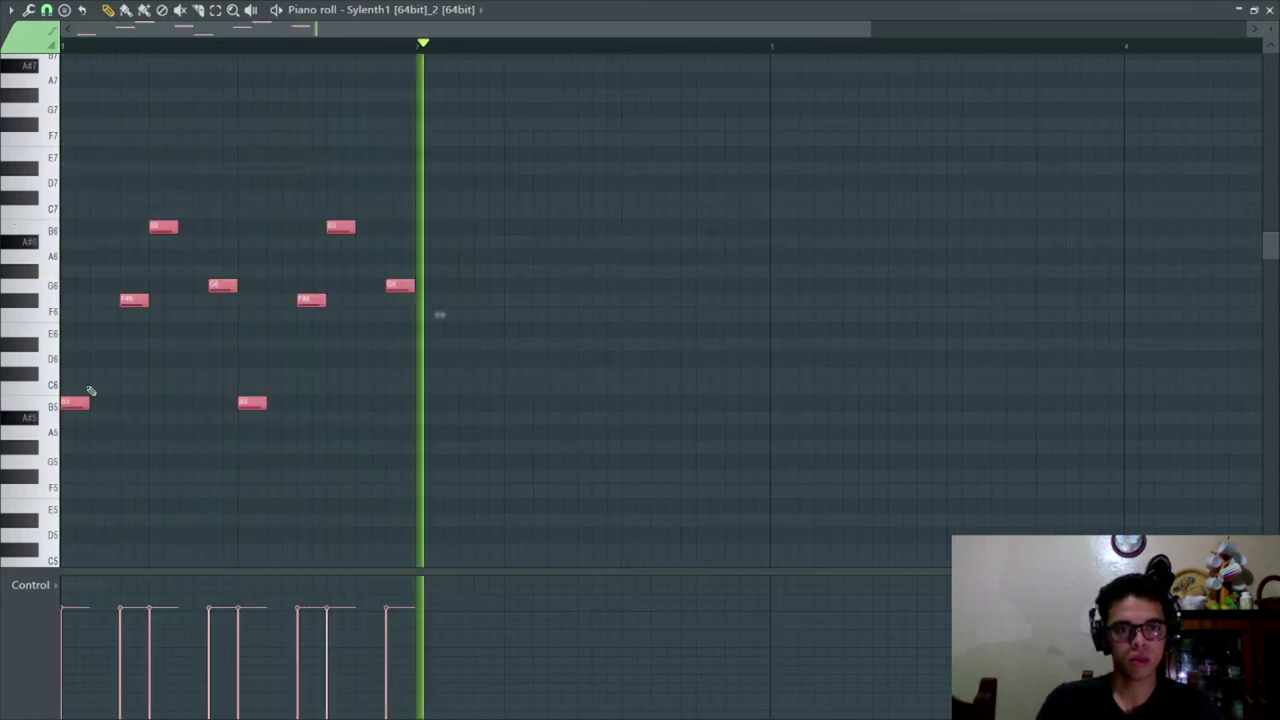
pyautogui.press('space')
pyautogui.press('space')
pyautogui.moveTo(76, 403); pyautogui.dragTo(429, 390)
pyautogui.scroll(-2, 434, 384)
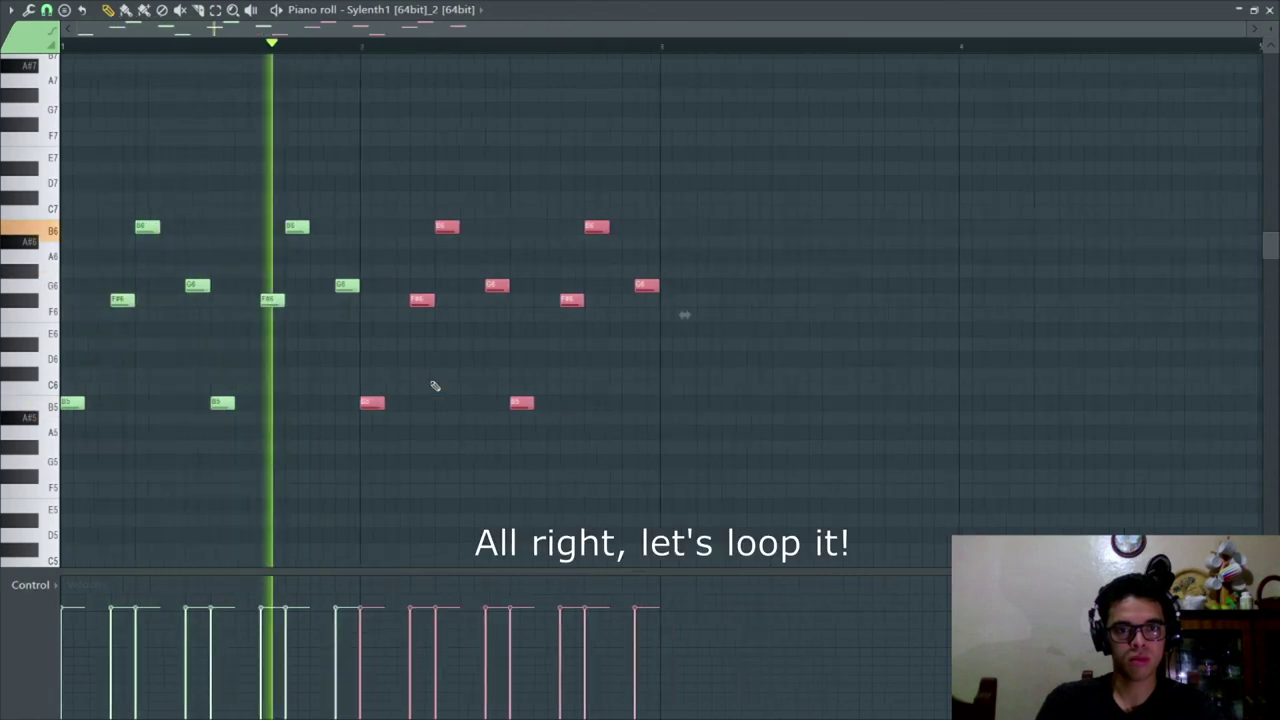
# - Duplicate the two-bar arp phrase into bars 3 and 4, and play it back
pyautogui.moveTo(537, 449); pyautogui.dragTo(63, 177)
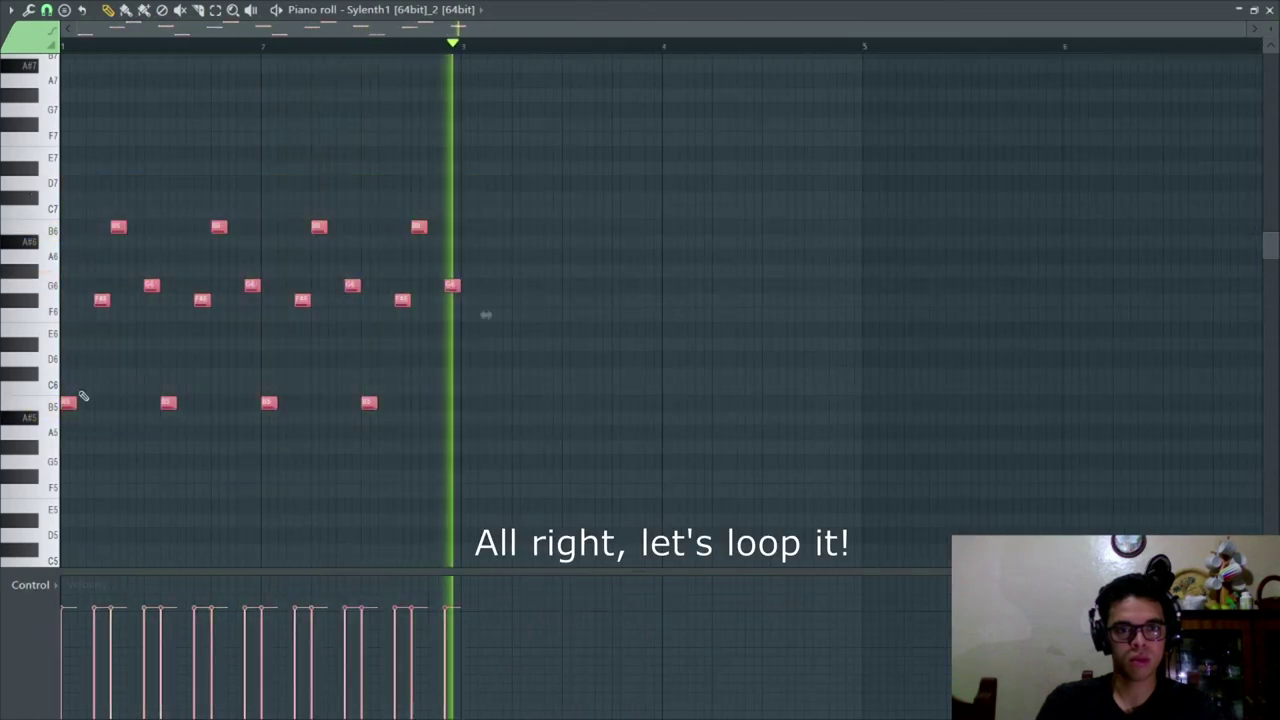
pyautogui.hotkey('ctrl', 'b')
pyautogui.press('space')
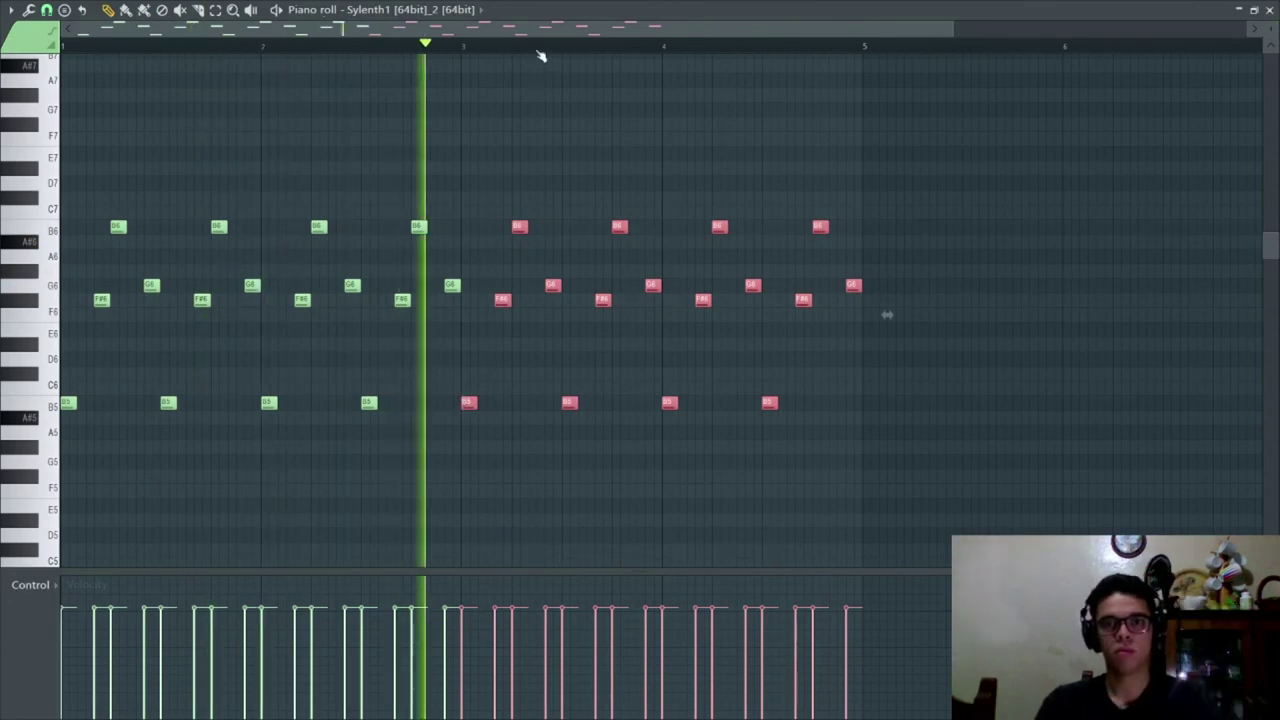
pyautogui.scroll(-1, 540, 55)
pyautogui.click(553, 157)
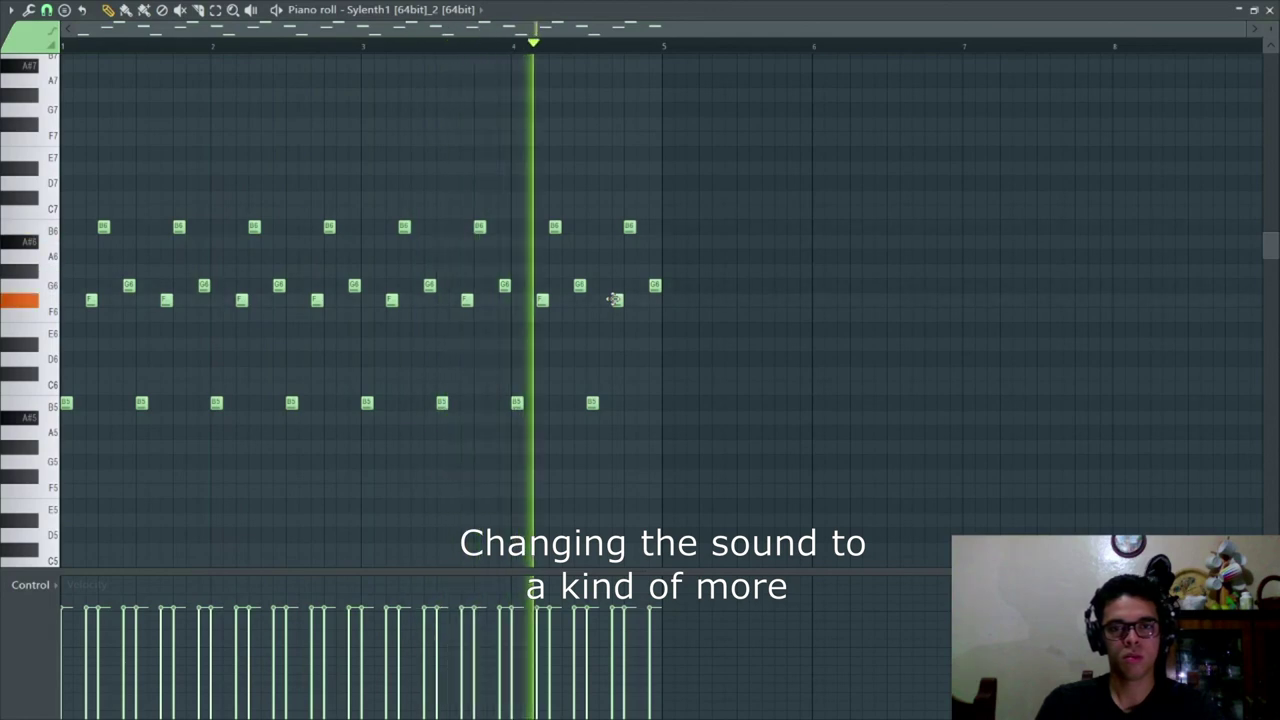
# - Copy the four-bar arp phrase into bars 5 to 8 and close the piano roll
pyautogui.moveTo(786, 478); pyautogui.dragTo(15, 172)
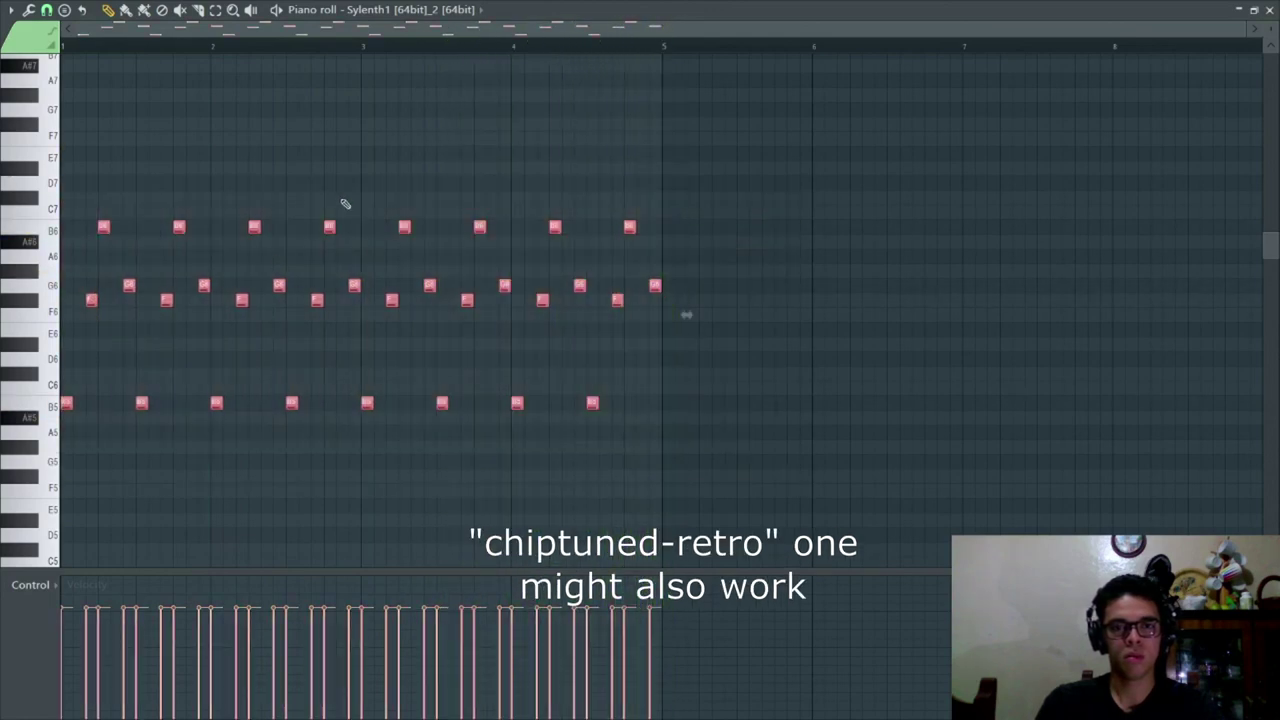
pyautogui.keyDown('shift'); pyautogui.moveTo(64, 405); pyautogui.dragTo(664, 390); pyautogui.keyUp('shift')
pyautogui.click(1269, 10)
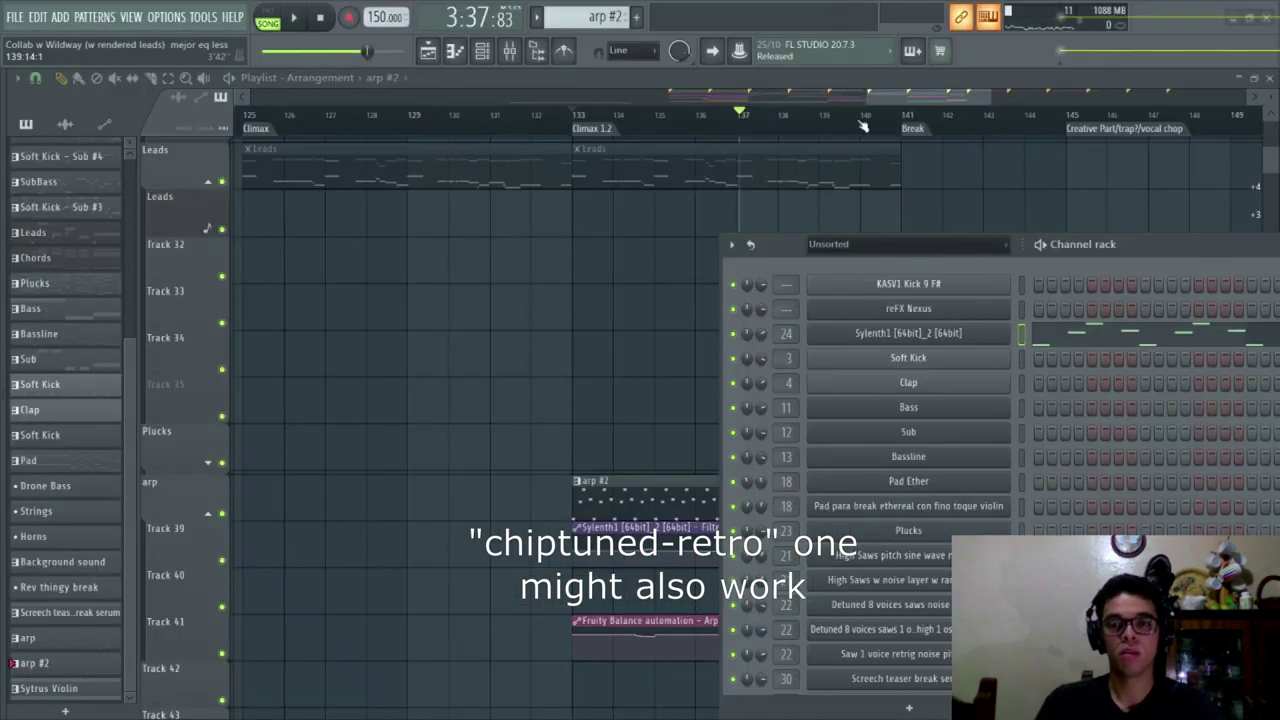
# - Play the arrangement from bar 137 with the channel rack hidden to hear the new arp in the drop
pyautogui.press('space')
pyautogui.click(482, 52)
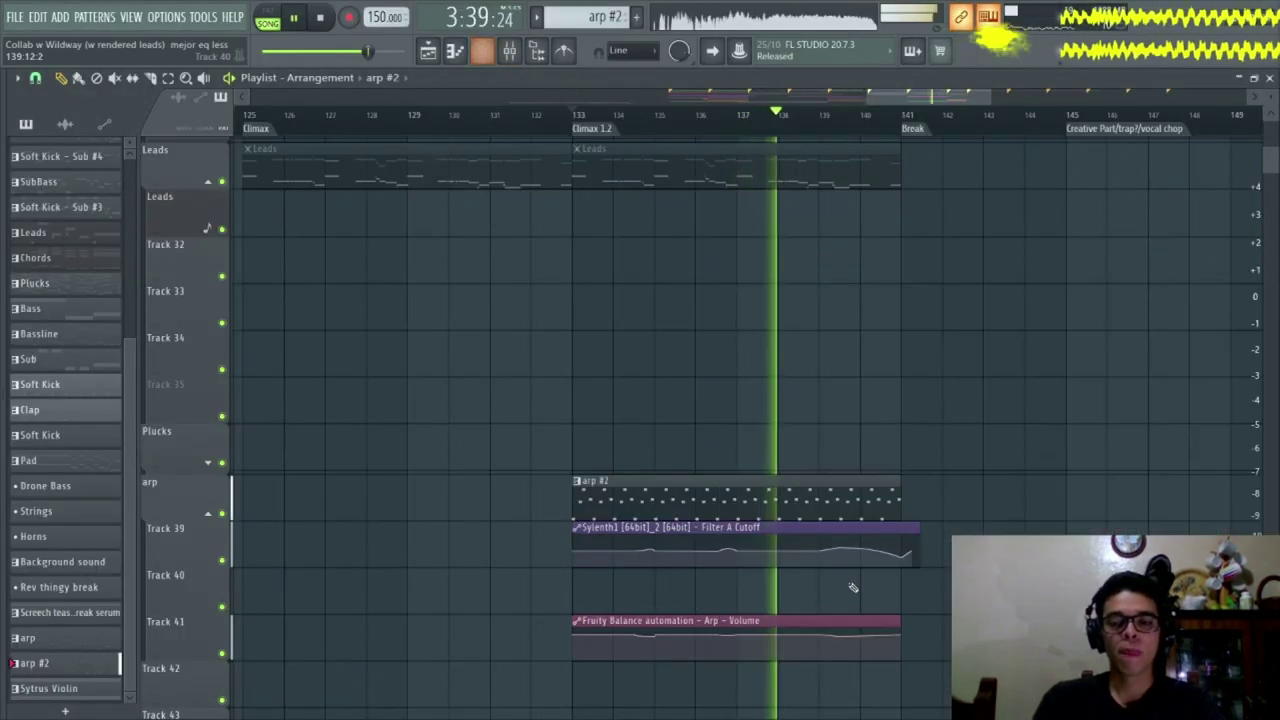
pyautogui.scroll(-2, 790, 480)
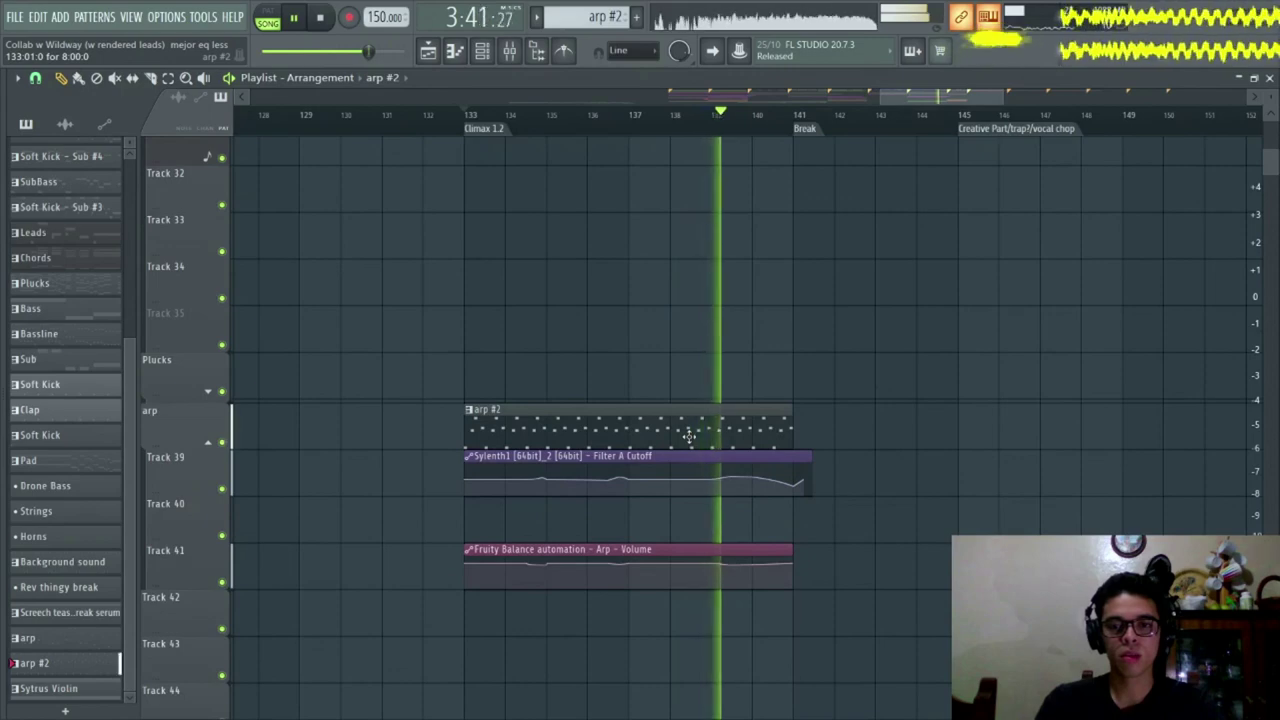
# - Reopen the arp #2 clip's notes, try the B6 notes one octave lower, and move them back up an octave
pyautogui.doubleClick(689, 436)
pyautogui.scroll(-2, 266, 391)
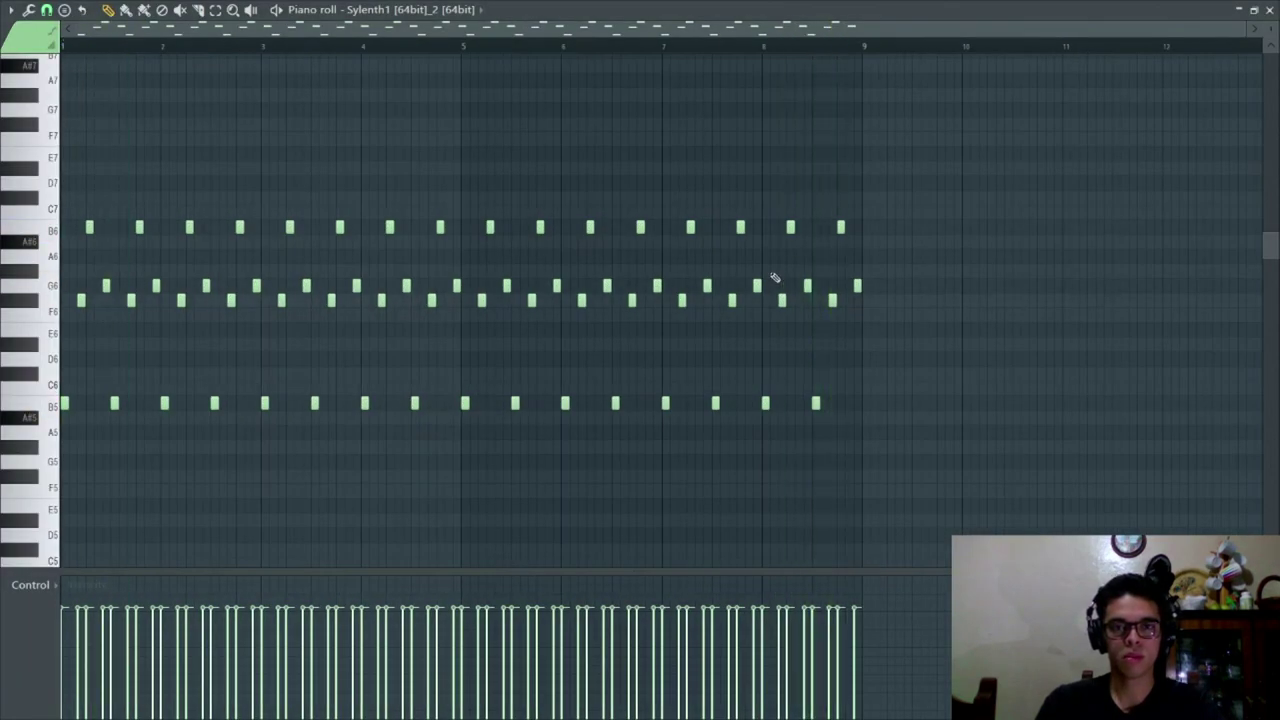
pyautogui.moveTo(988, 264); pyautogui.dragTo(62, 134)
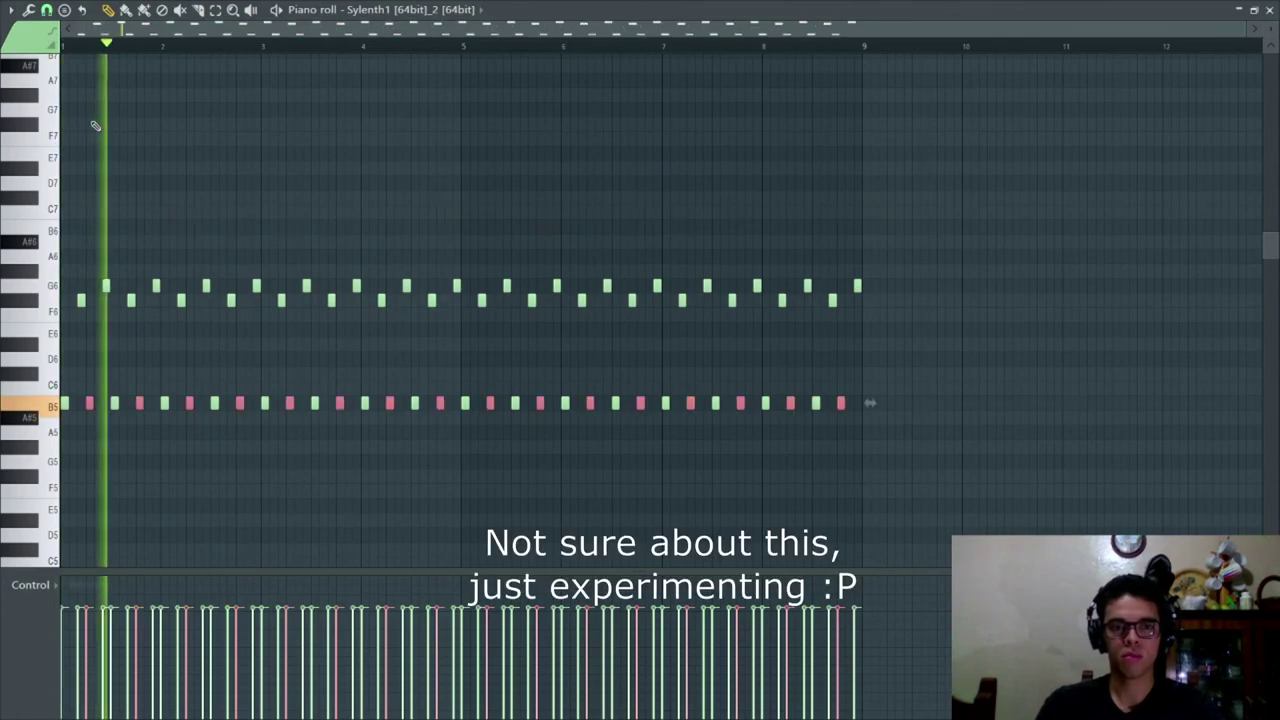
pyautogui.hotkey('ctrl', 'Up')
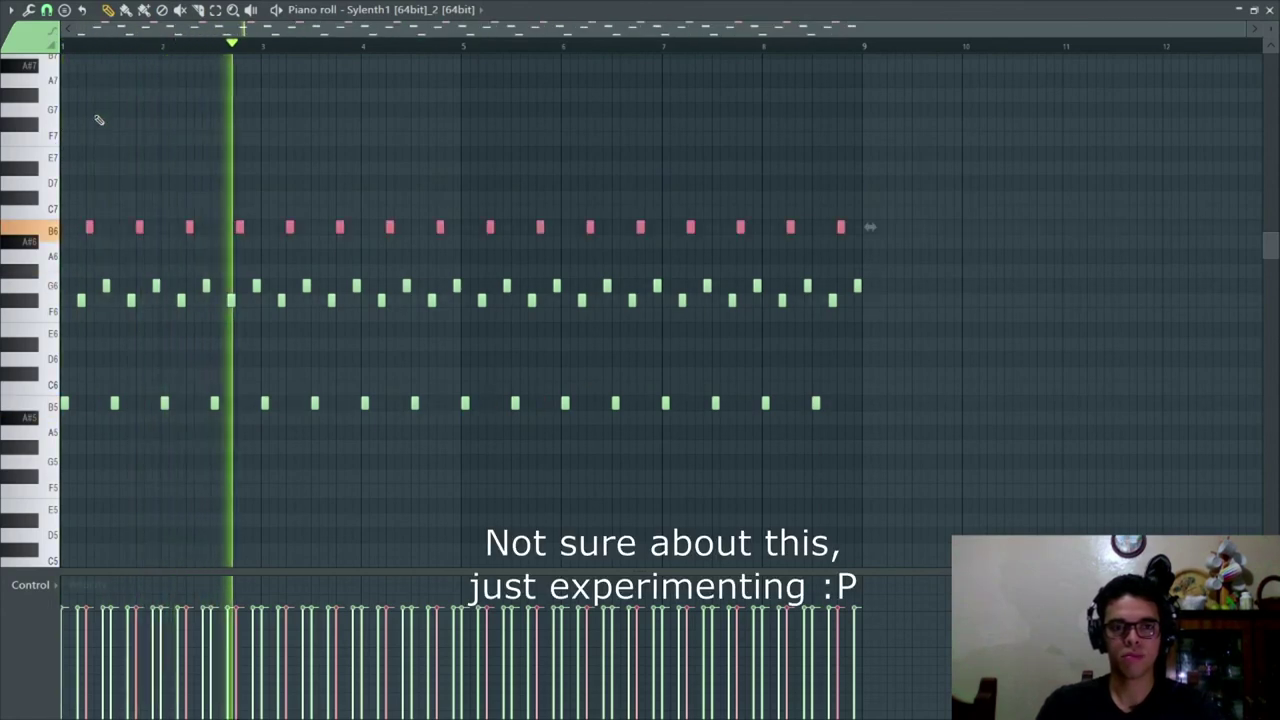
# - Try the F#6 and G6 notes one octave lower during playback, and return them to their original octave
pyautogui.press('space')
pyautogui.moveTo(980, 323); pyautogui.dragTo(66, 277)
pyautogui.hotkey('ctrl', 'Down')
pyautogui.press('space')
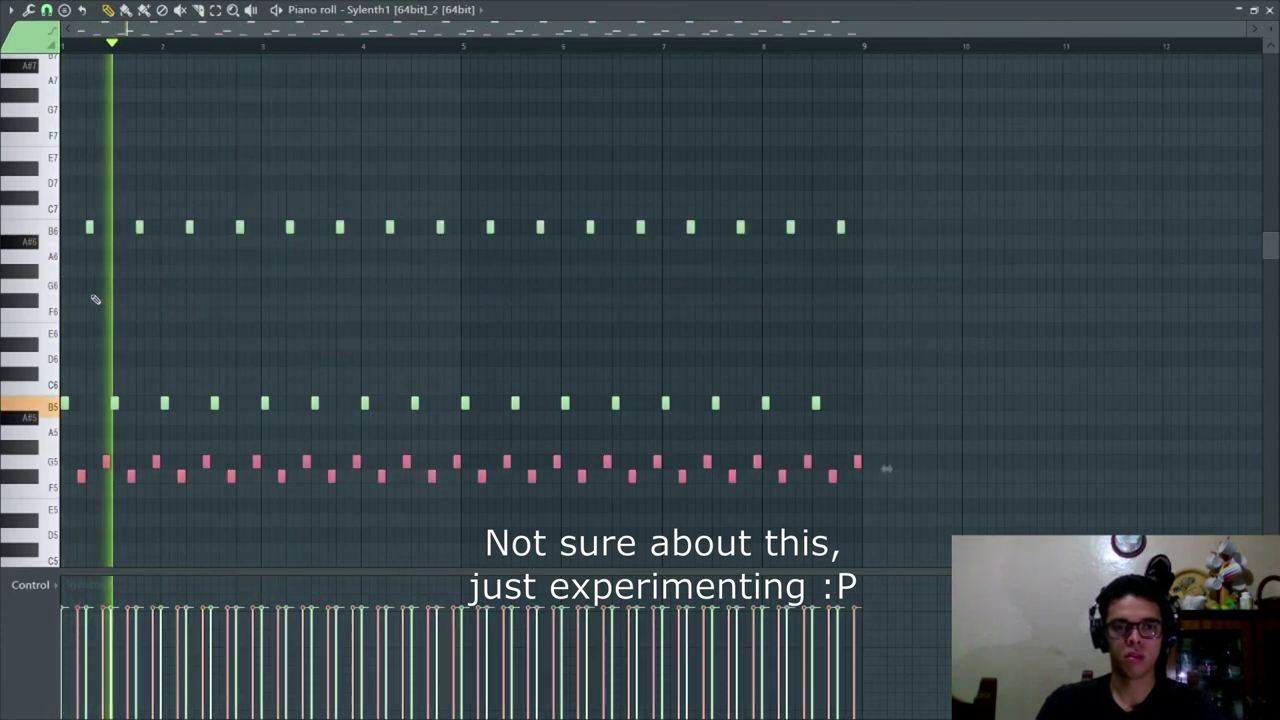
pyautogui.hotkey('ctrl', 'Up')
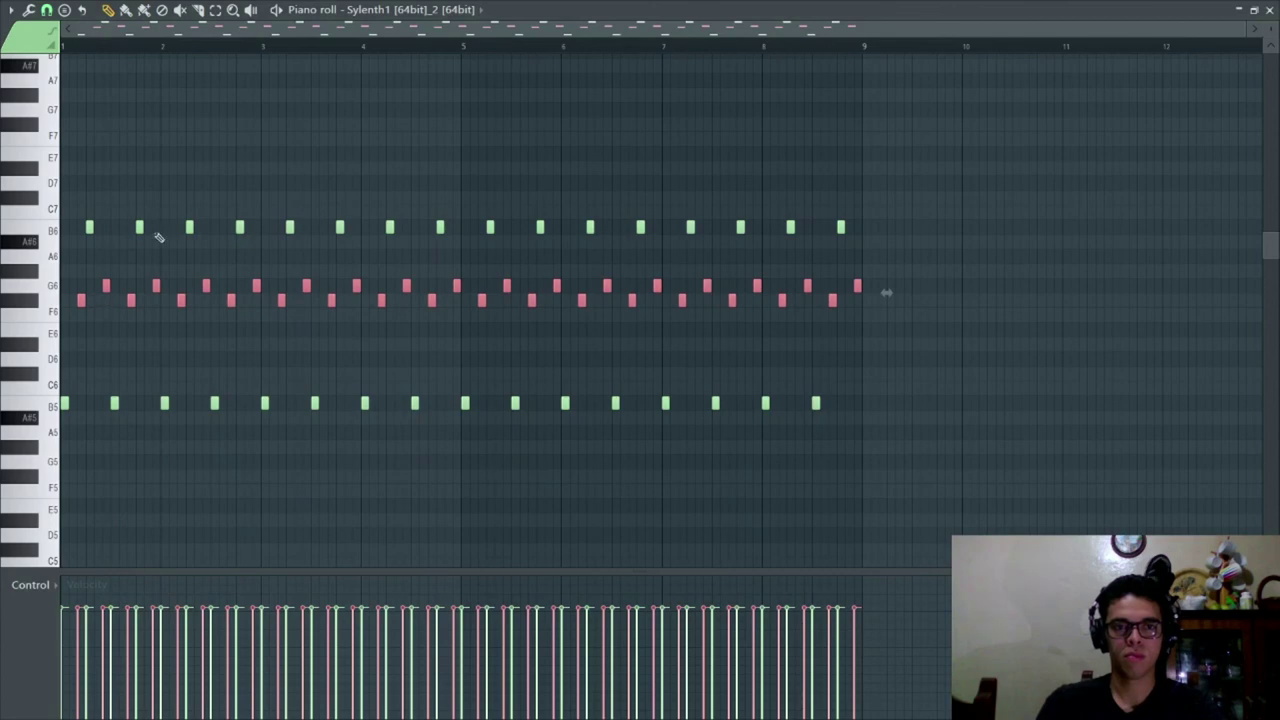
# - Try the whole arp phrase one octave higher during playback, and return it to its original octave
pyautogui.keyDown('ctrl'); pyautogui.click(183, 148); pyautogui.keyUp('ctrl')
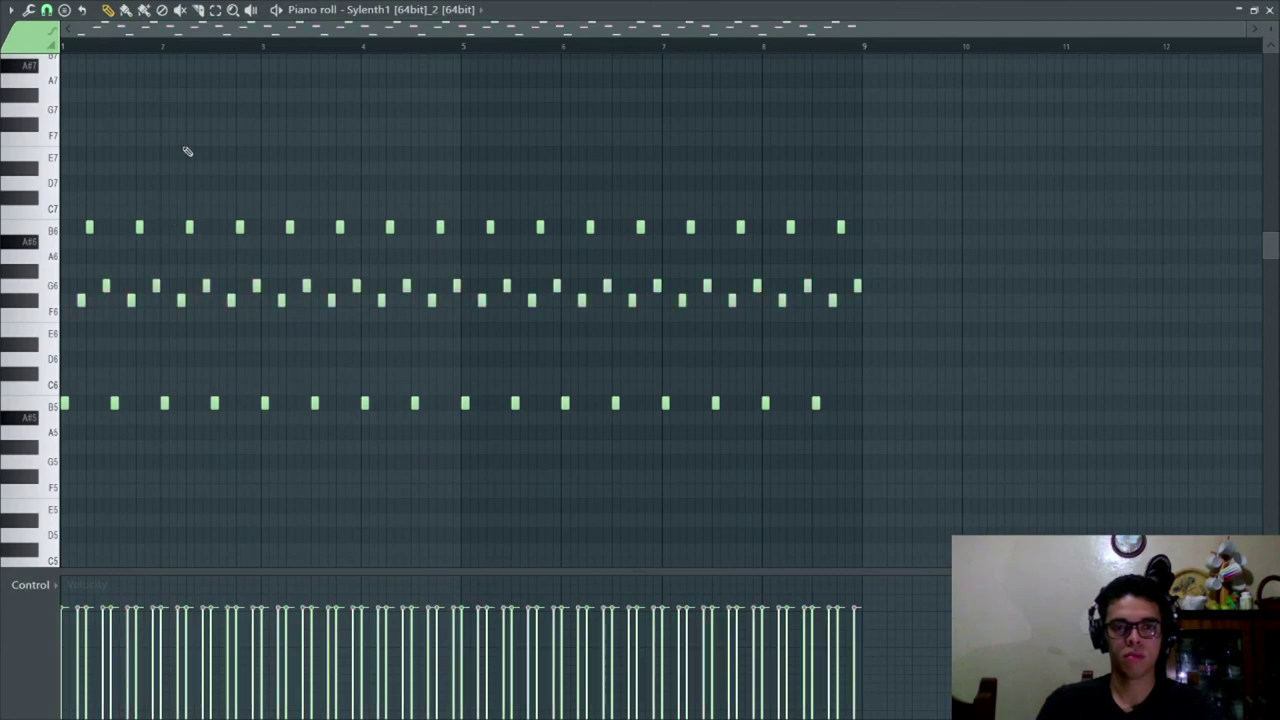
pyautogui.press('space')
pyautogui.moveTo(1036, 463); pyautogui.dragTo(63, 134)
pyautogui.hotkey('ctrl', 'Up')
pyautogui.press('space')
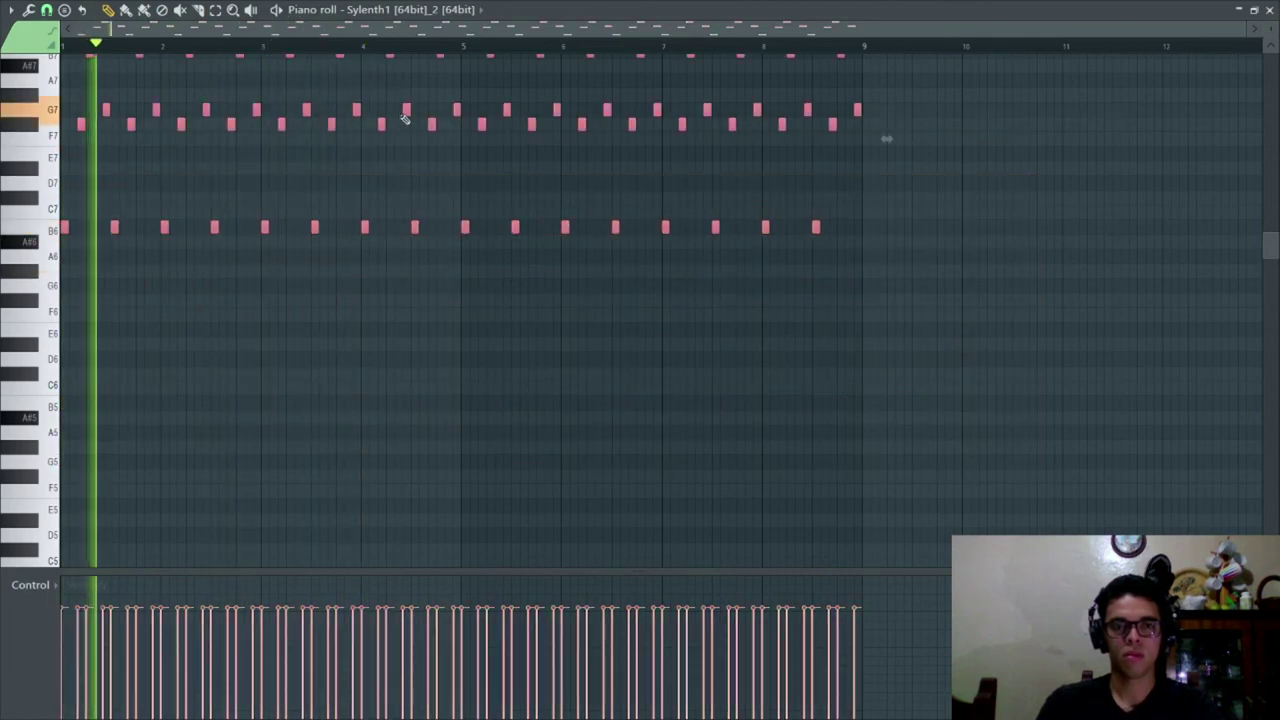
pyautogui.scroll(3, 360, 225)
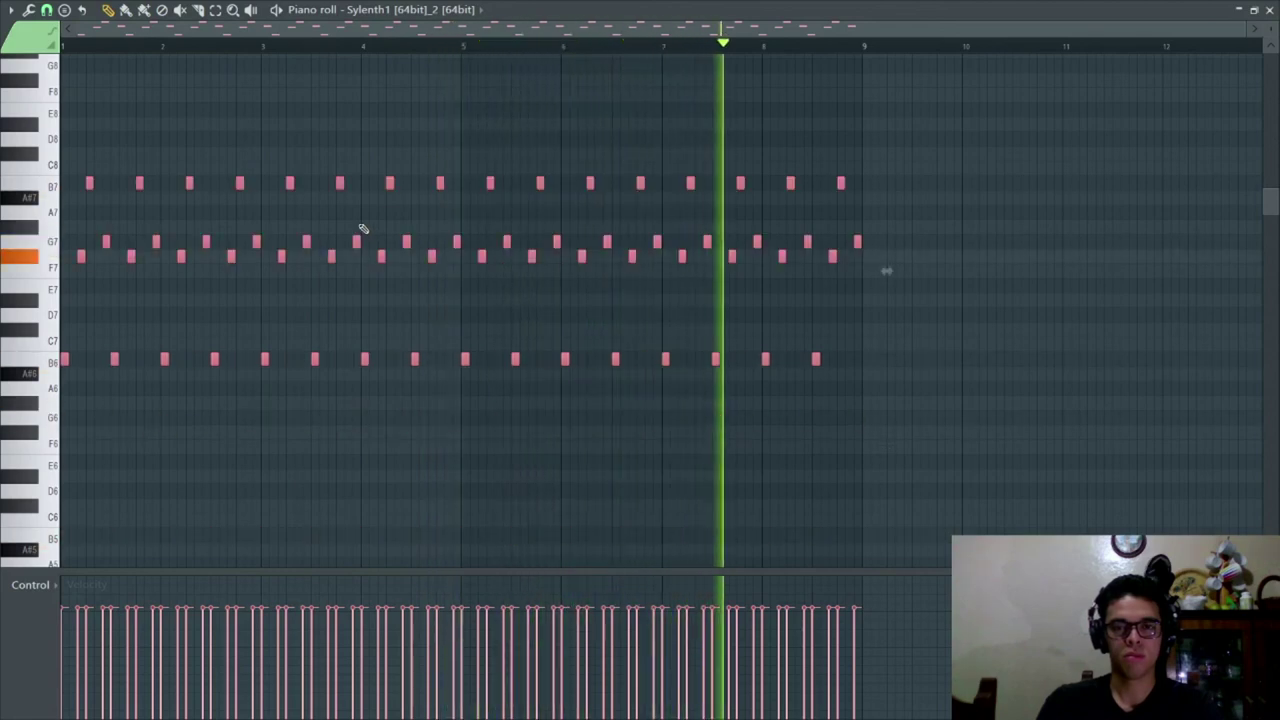
pyautogui.scroll(4, 363, 228)
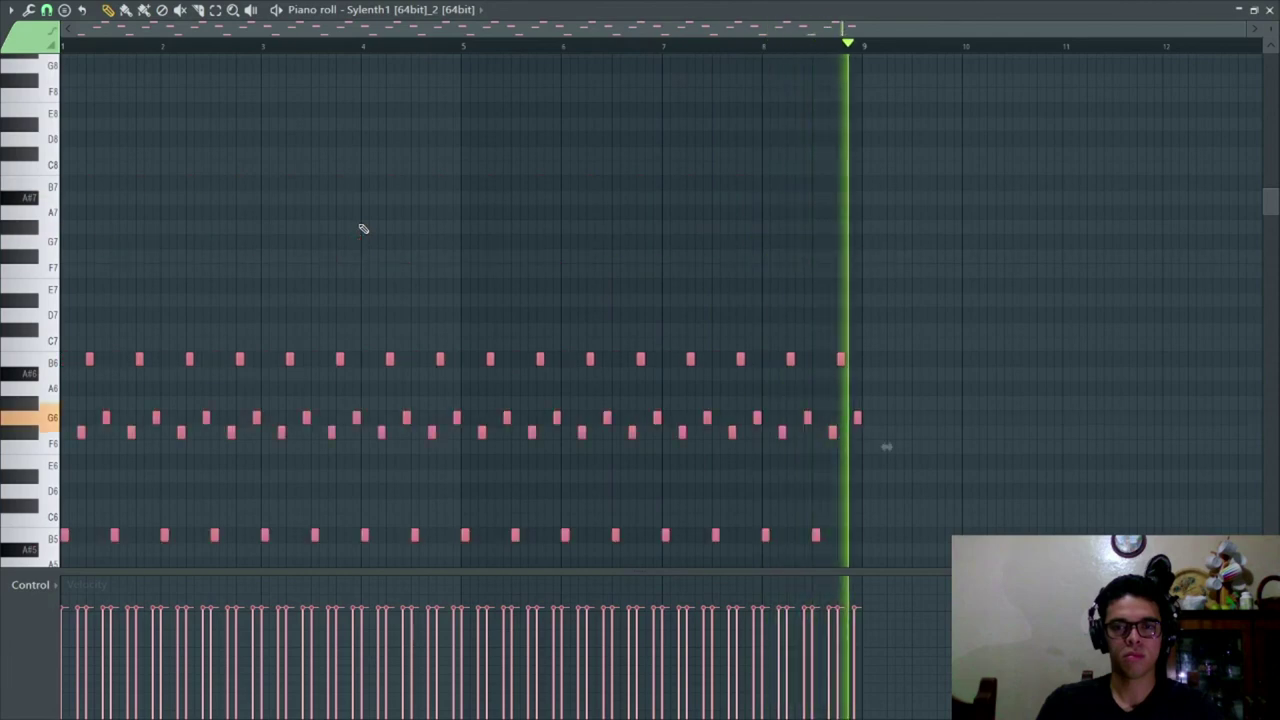
pyautogui.keyDown('ctrl'); pyautogui.click(334, 226); pyautogui.keyUp('ctrl')
pyautogui.scroll(-2, 343, 231)
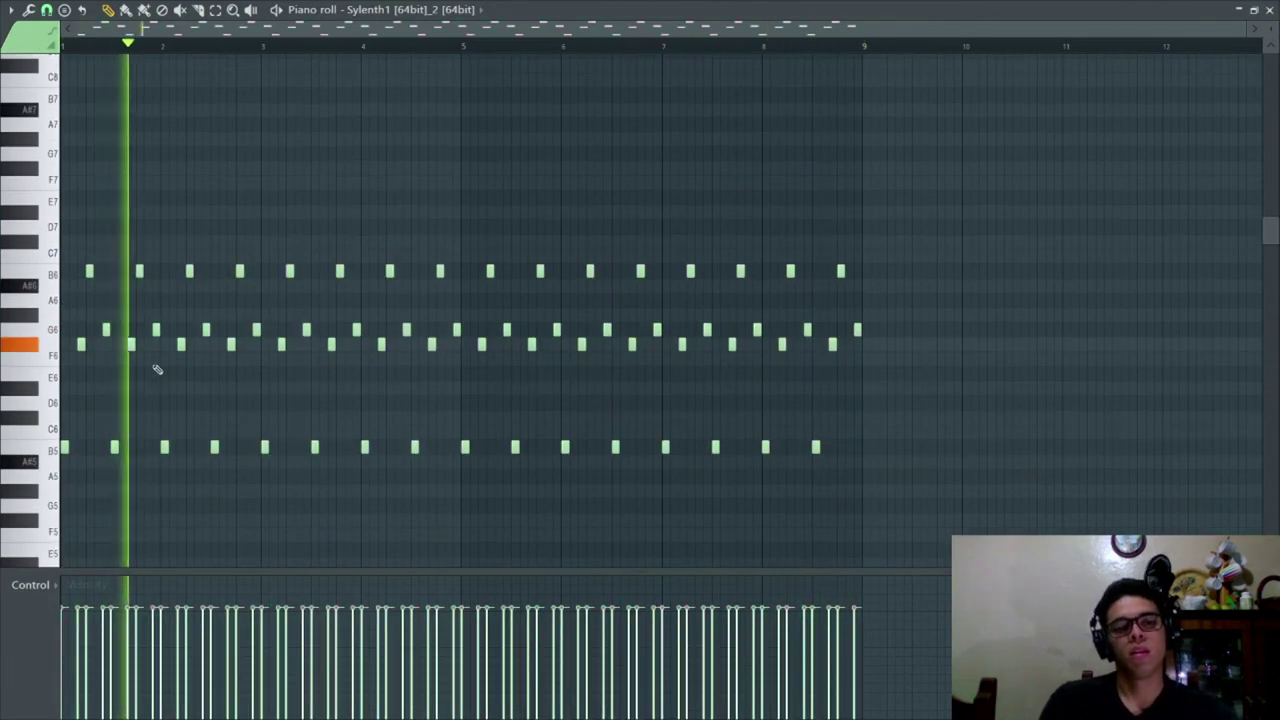
# - Try a descending F#6, E6, D6, C#6 run across the last arp notes of bar 4 and play it back
pyautogui.scroll(3, 103, 376)
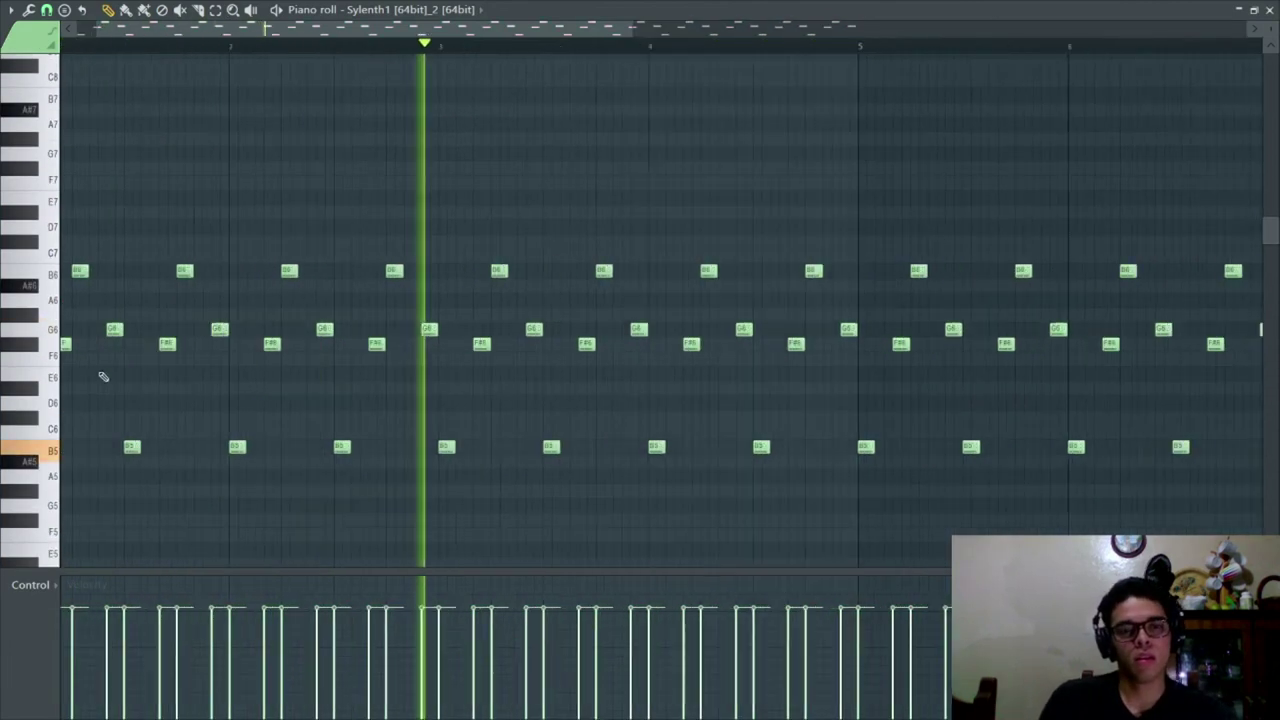
pyautogui.scroll(-2, 600, 390)
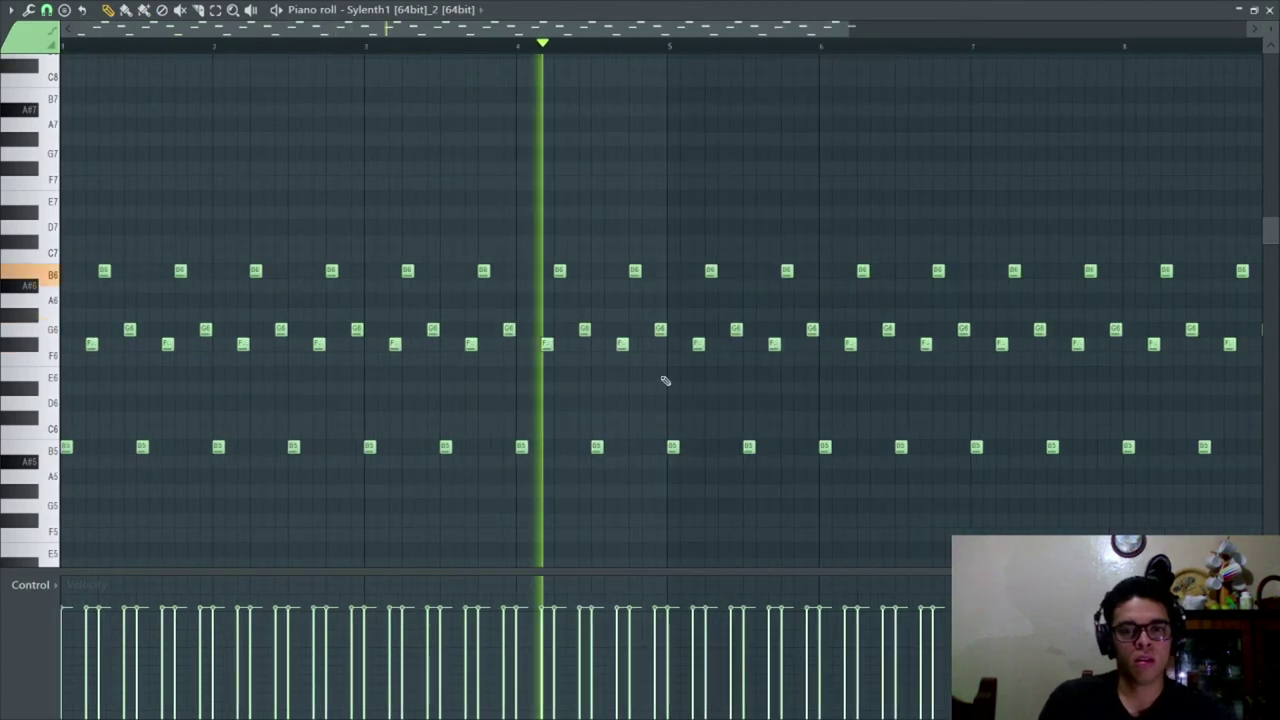
pyautogui.scroll(2, 665, 380)
pyautogui.press('space')
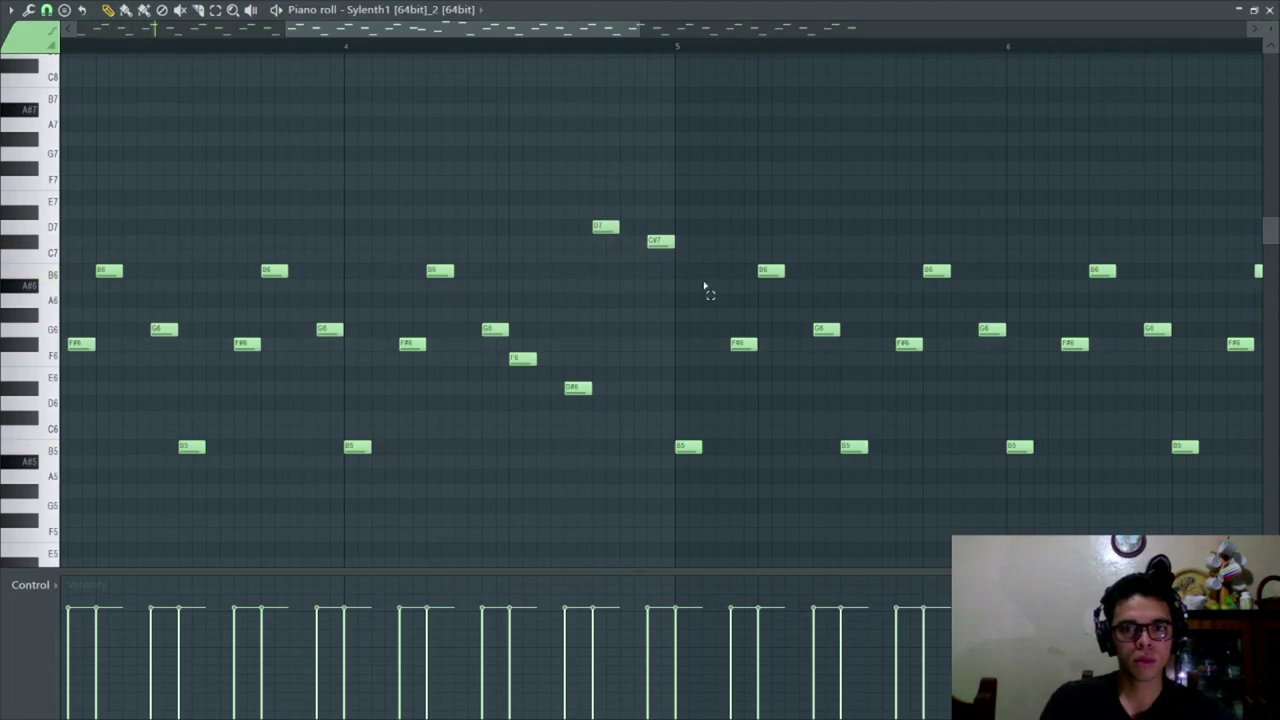
pyautogui.moveTo(705, 289); pyautogui.dragTo(595, 208)
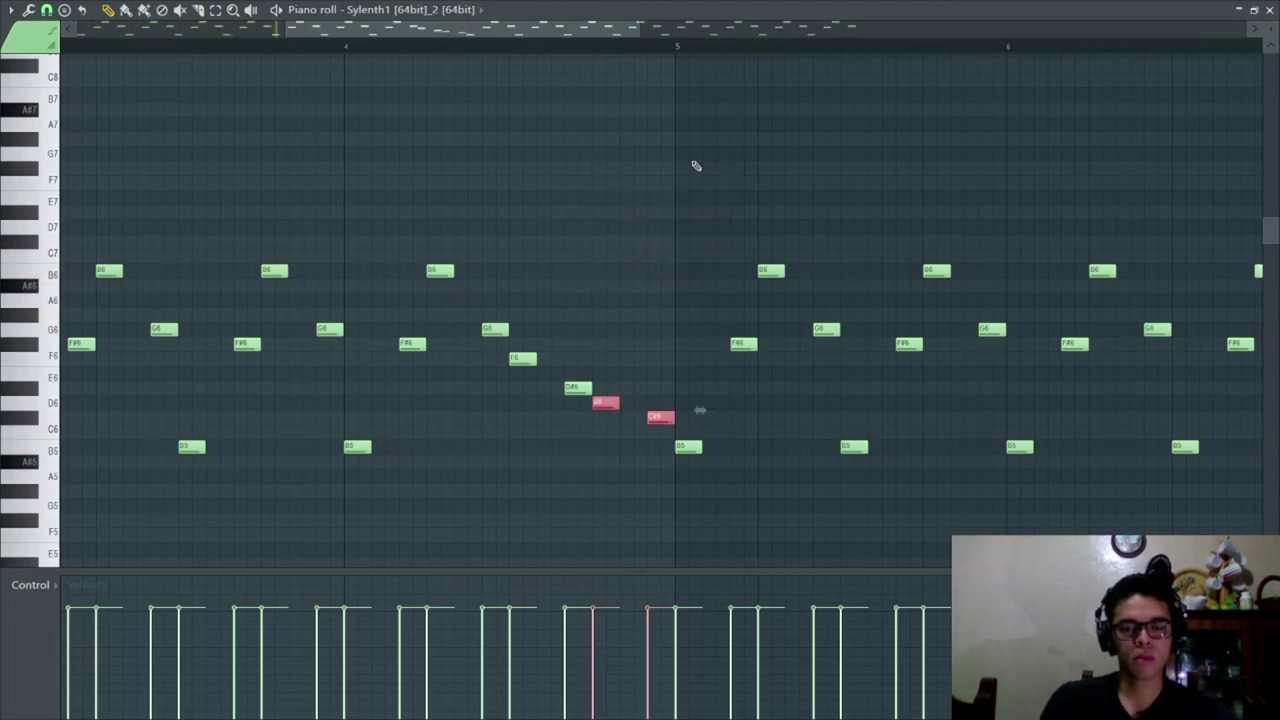
pyautogui.press('space')
pyautogui.click(643, 314)
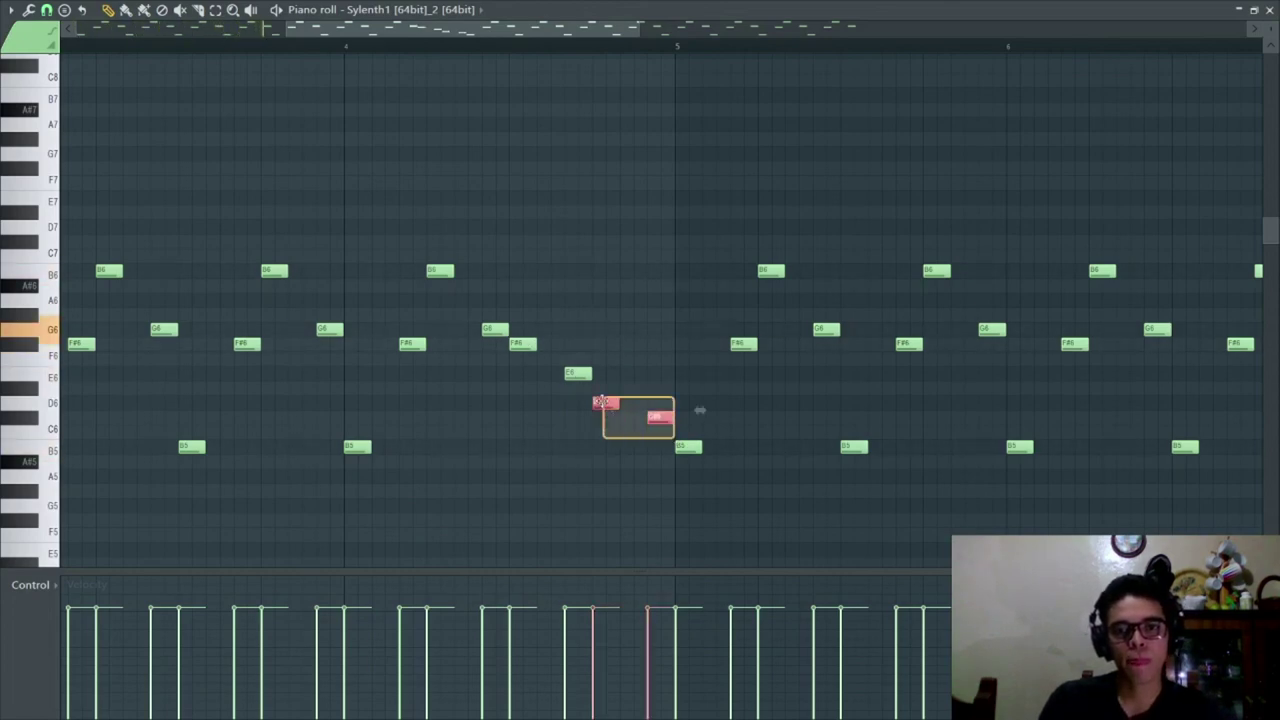
pyautogui.hotkey('ctrl', 'd')
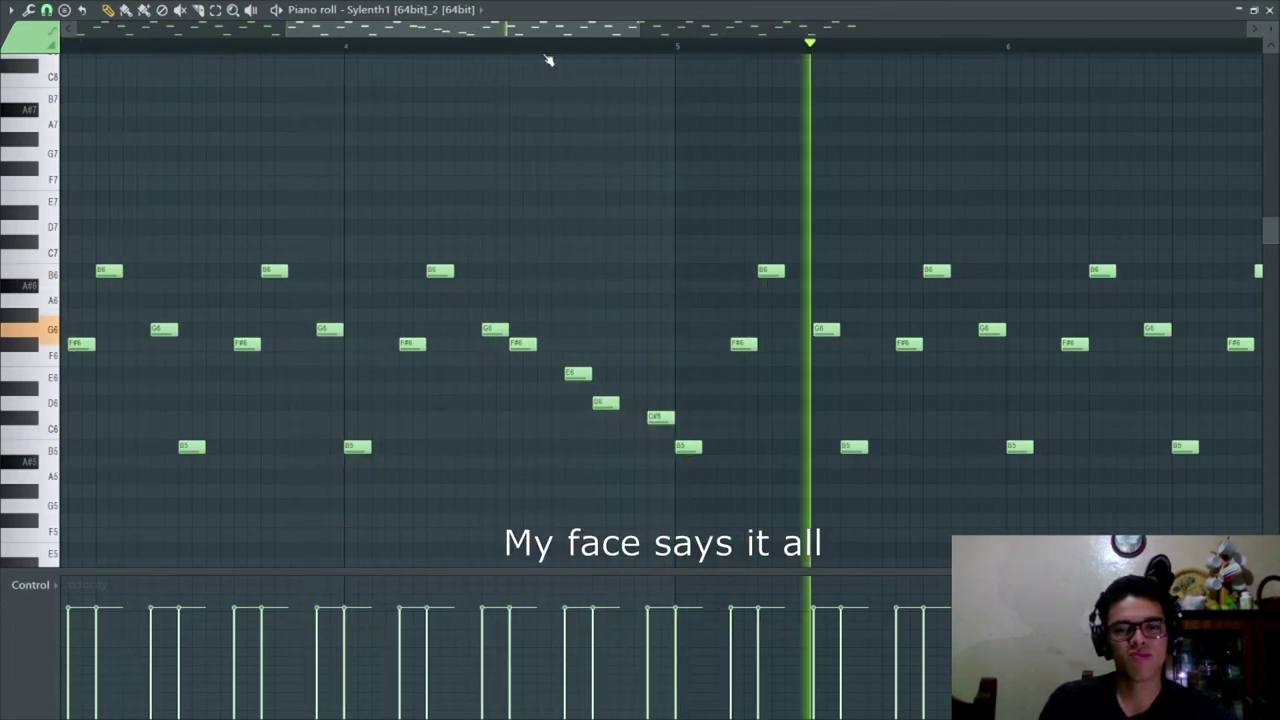
# - Undo the descending-run edits in bar 4 until the repeating arp pattern is restored
pyautogui.scroll(-3, 548, 60)
pyautogui.hotkey('ctrl', 'z')
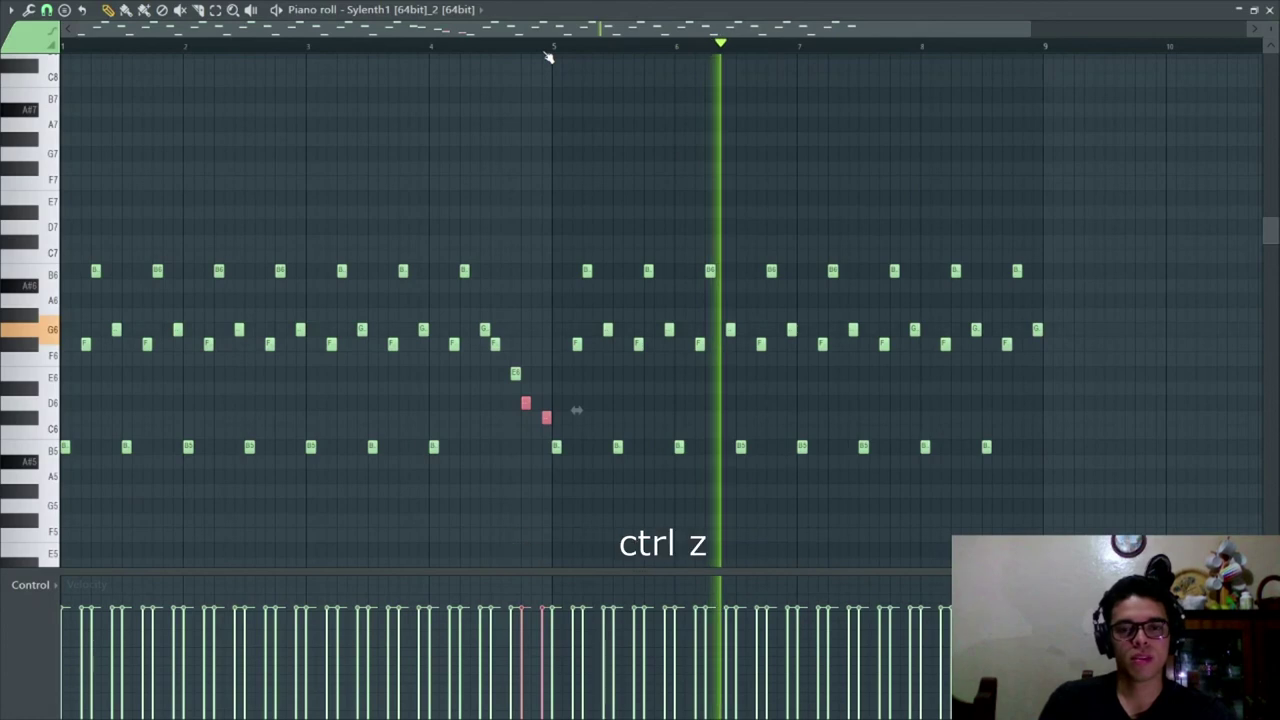
pyautogui.hotkey('ctrl', 'z')
pyautogui.hotkey('ctrl', 'z')
pyautogui.hotkey('ctrl', 'z')
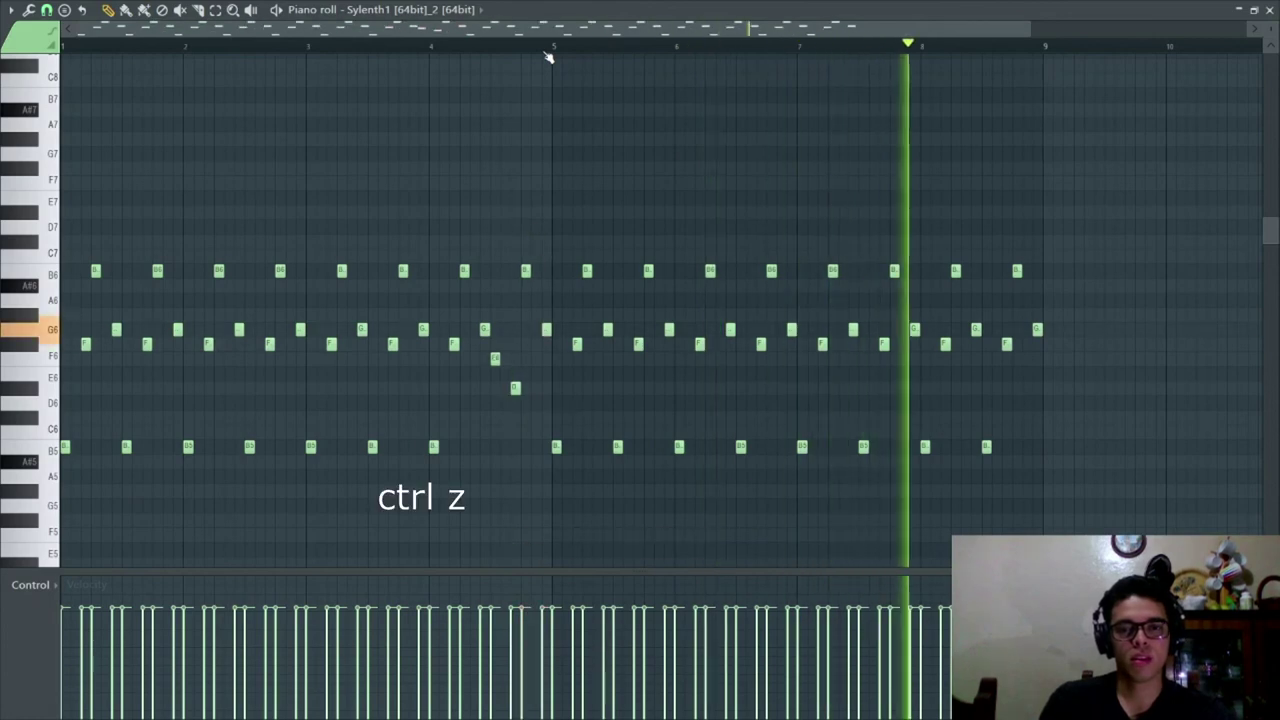
pyautogui.hotkey('ctrl', 'z')
pyautogui.hotkey('ctrl', 'z')
pyautogui.hotkey('ctrl', 'z')
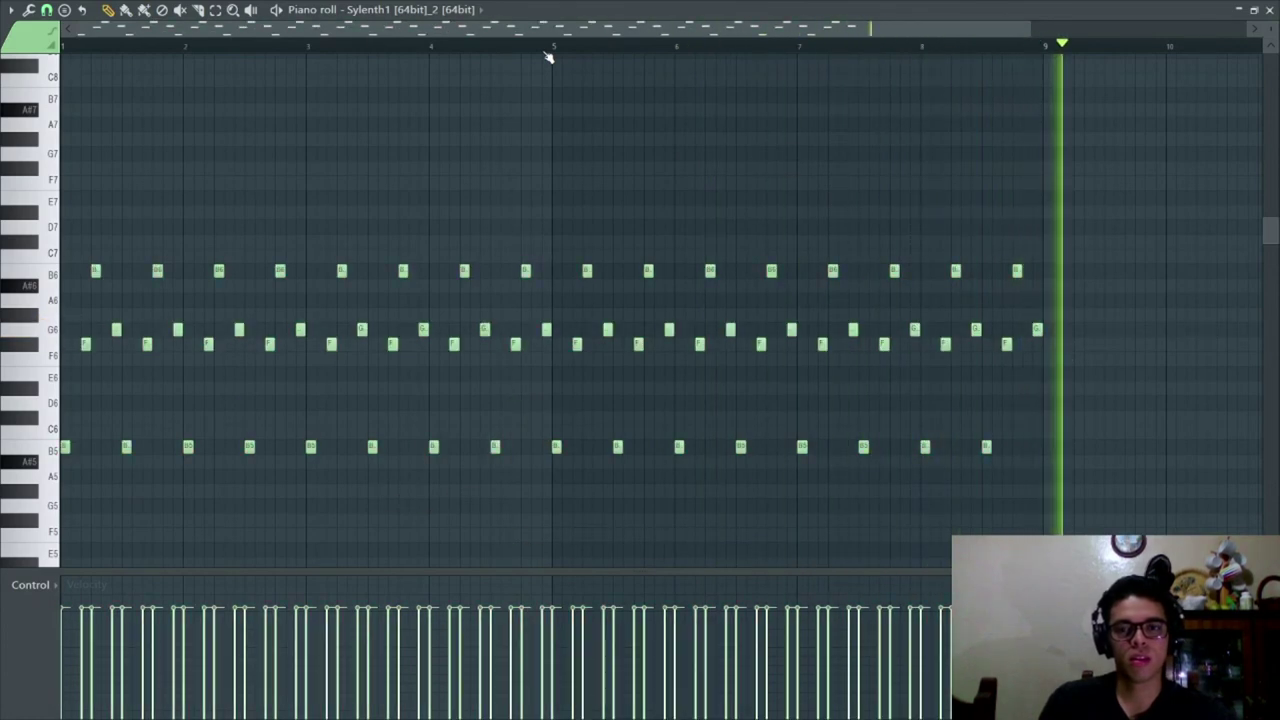
# - Raise the B5 notes in bars 5 to 8 to C#6 and play the phrase
pyautogui.press('space')
pyautogui.press('space')
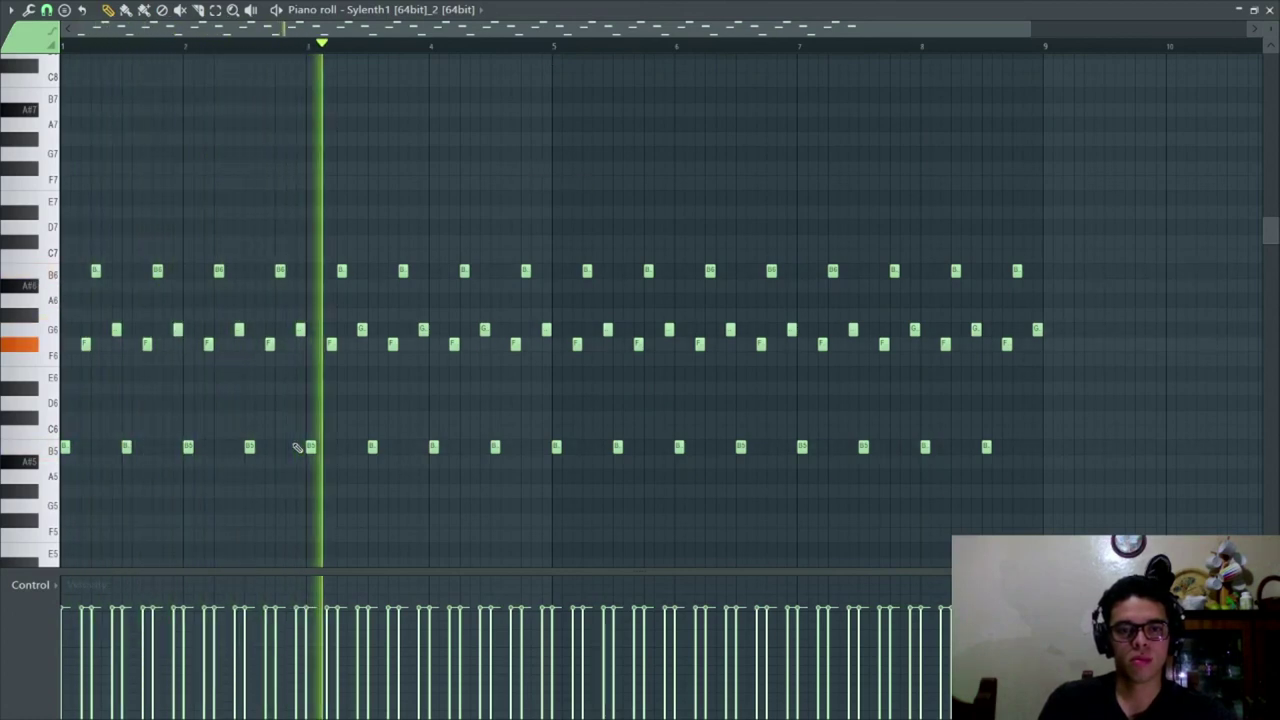
pyautogui.moveTo(1116, 482); pyautogui.dragTo(556, 444)
pyautogui.press('space')
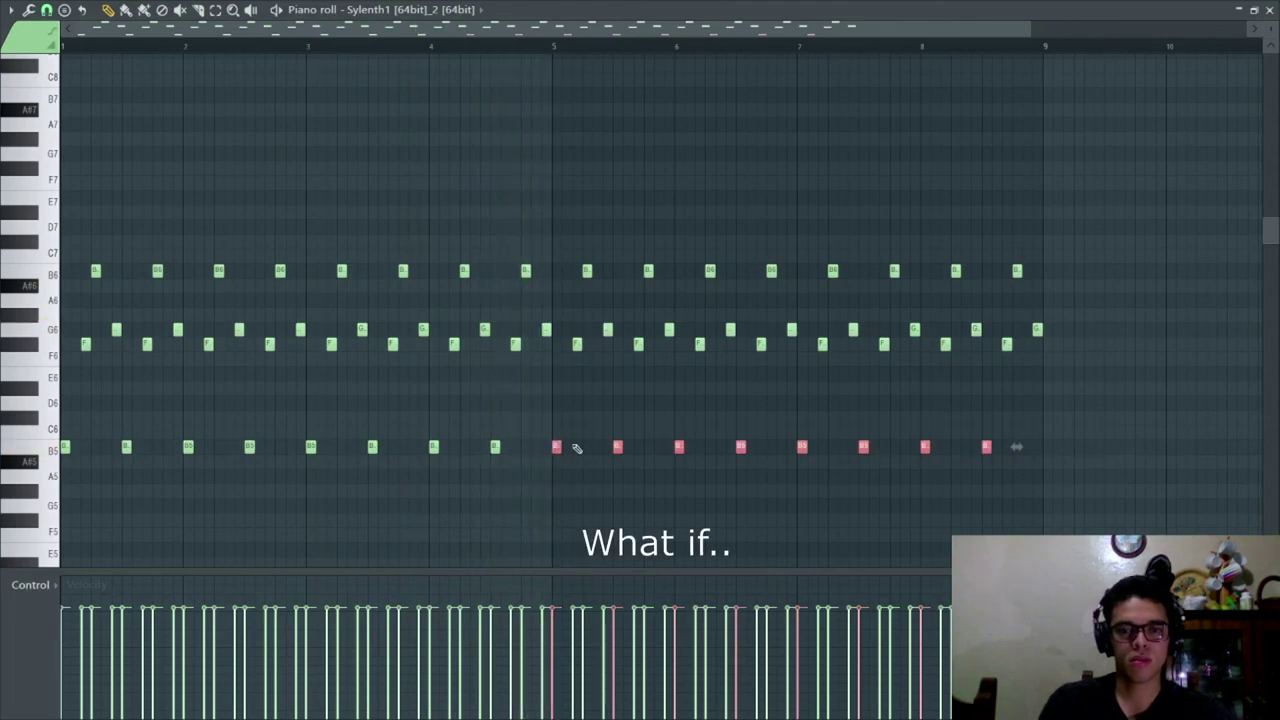
pyautogui.press('space')
pyautogui.keyDown('ctrl'); pyautogui.click(594, 463); pyautogui.keyUp('ctrl')
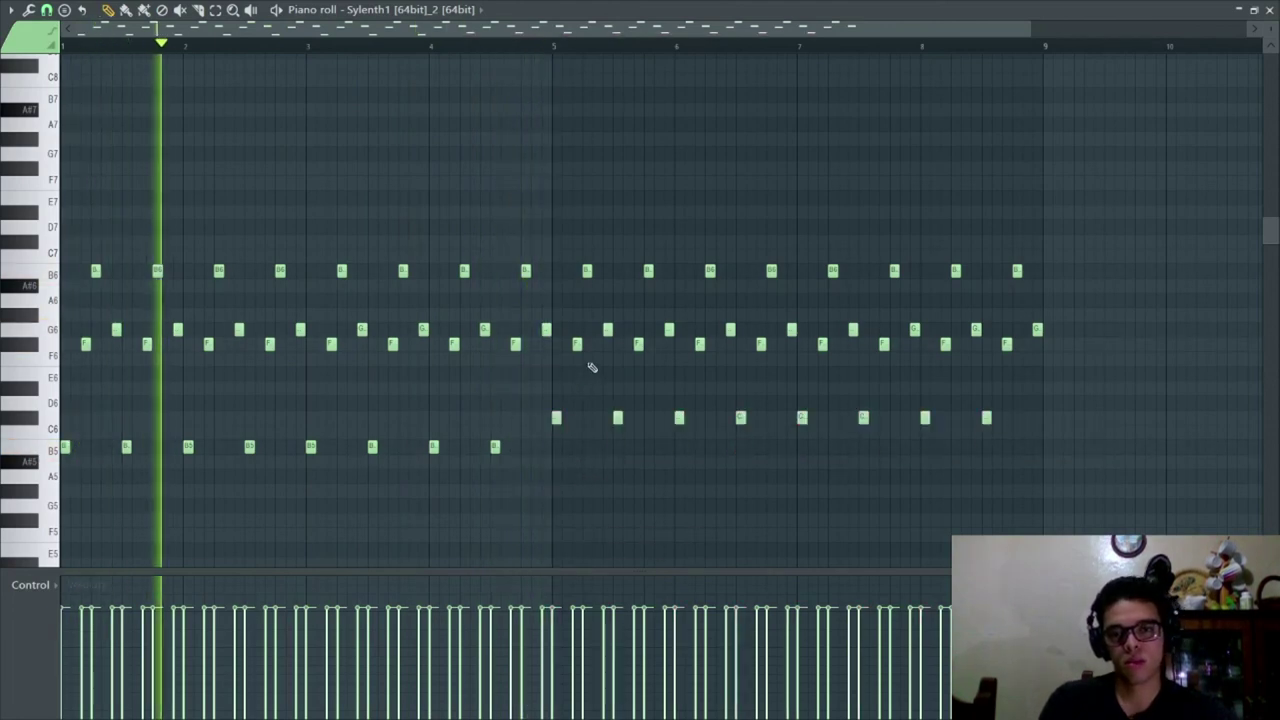
pyautogui.scroll(3, 585, 384)
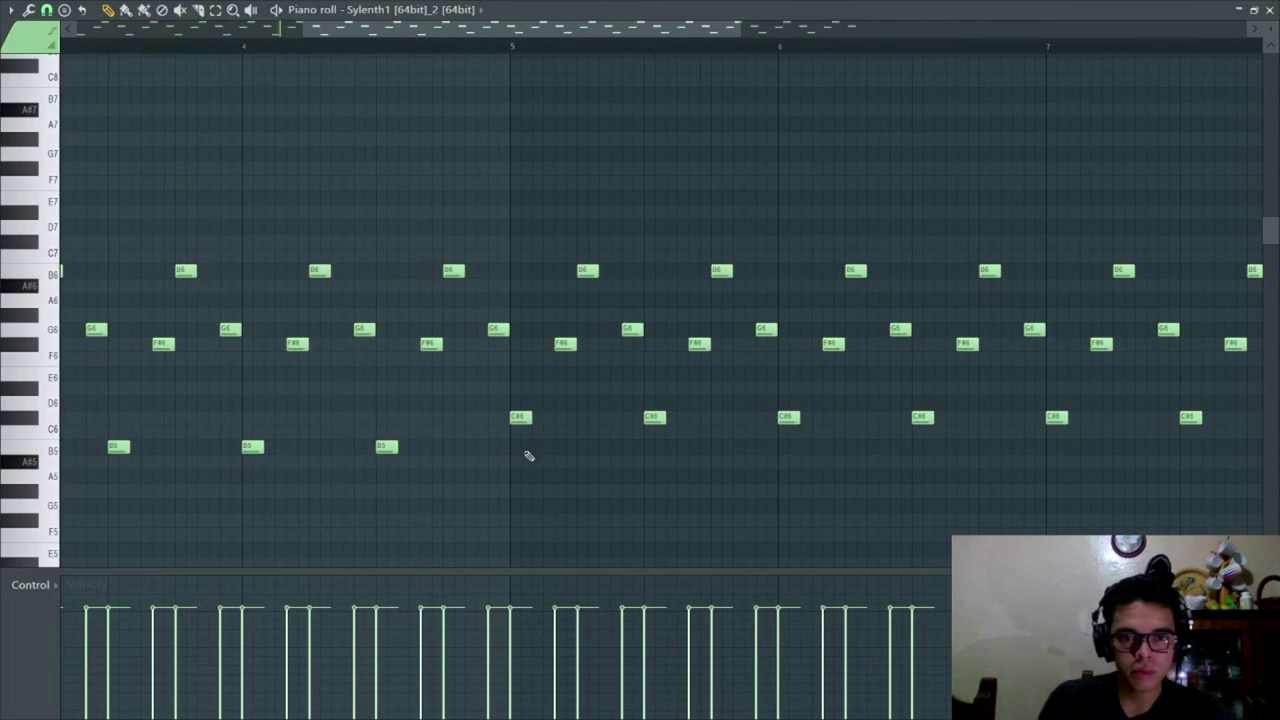
pyautogui.press('space')
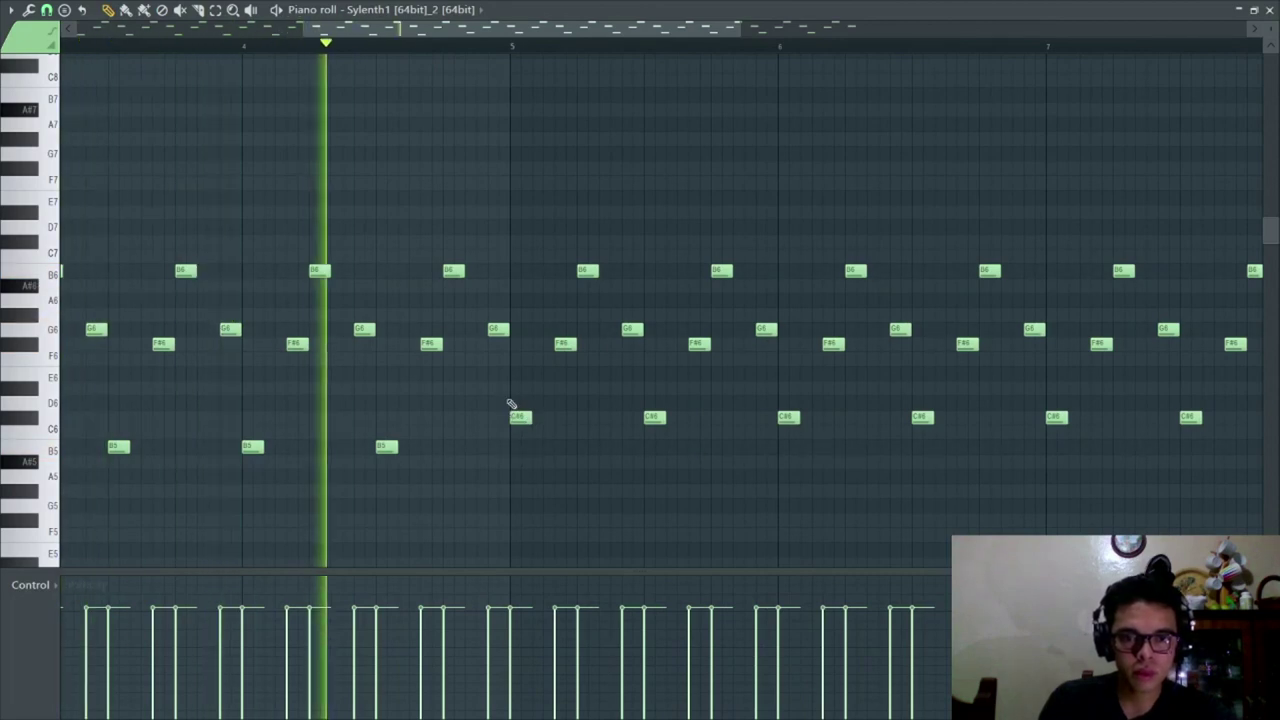
# - Move the lowest arp notes in bars 5 to 8 to D6
pyautogui.moveTo(510, 404); pyautogui.dragTo(1125, 452)
pyautogui.press('space')
pyautogui.scroll(-3, 27, 430)
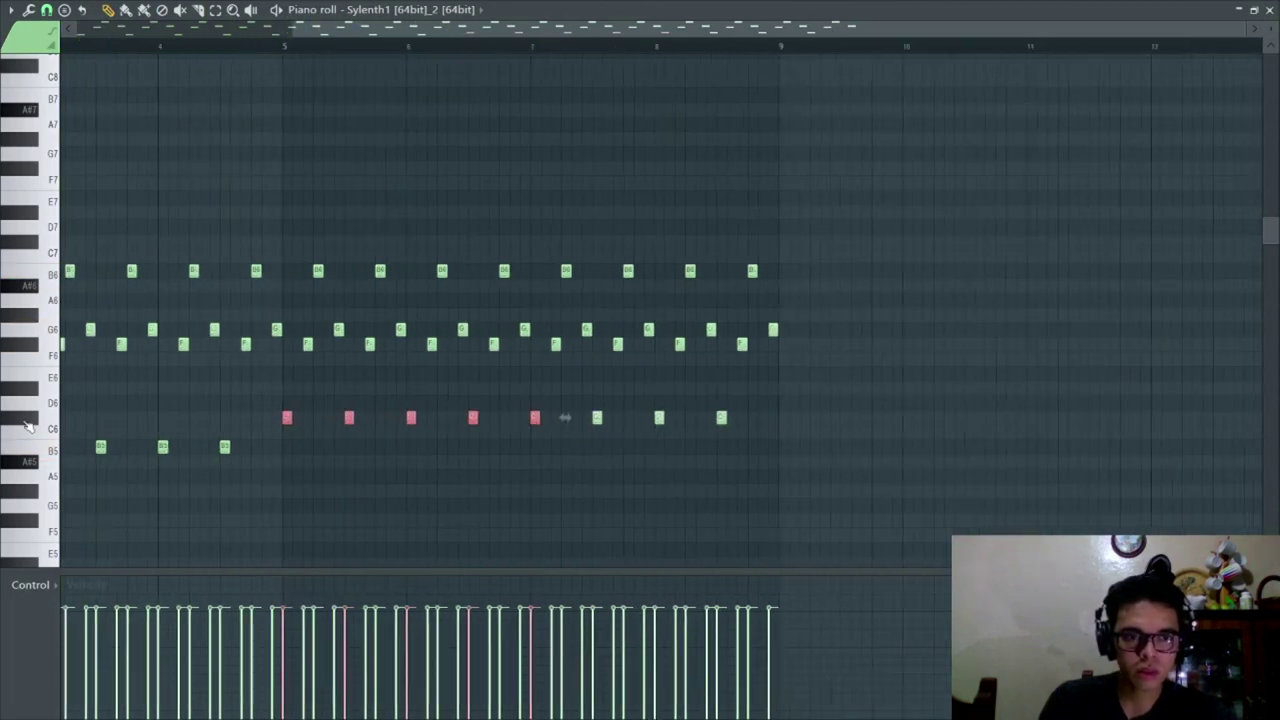
pyautogui.moveTo(988, 455); pyautogui.dragTo(280, 412)
pyautogui.moveTo(366, 472); pyautogui.dragTo(891, 394)
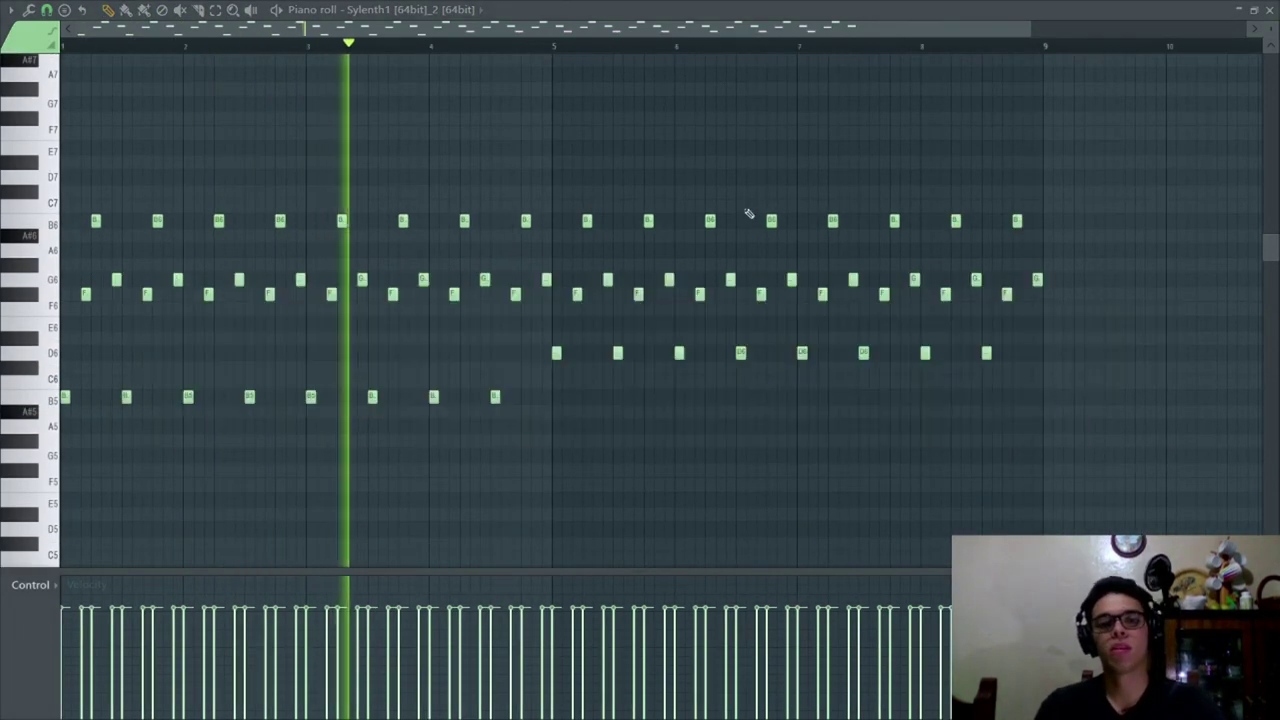
pyautogui.hotkey('alt', 'Tab')
pyautogui.hotkey('alt', 'Tab')
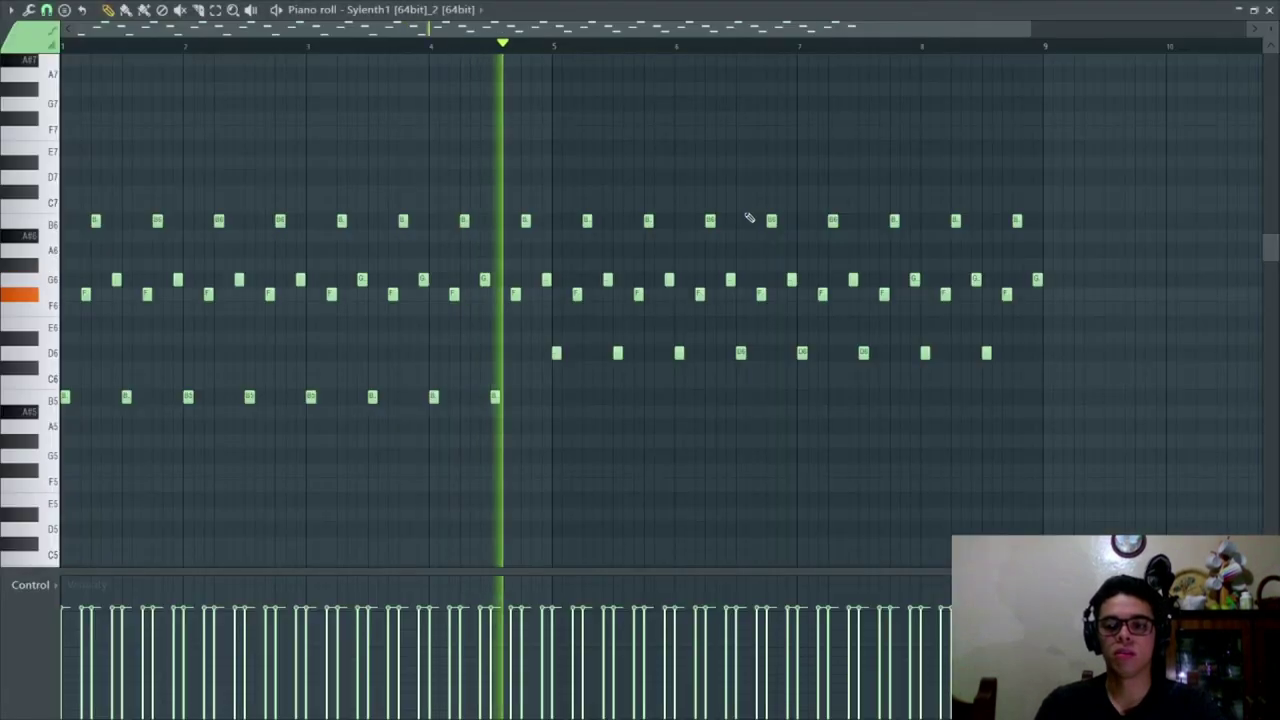
pyautogui.press('super')
pyautogui.hotkey('alt', 'Tab')
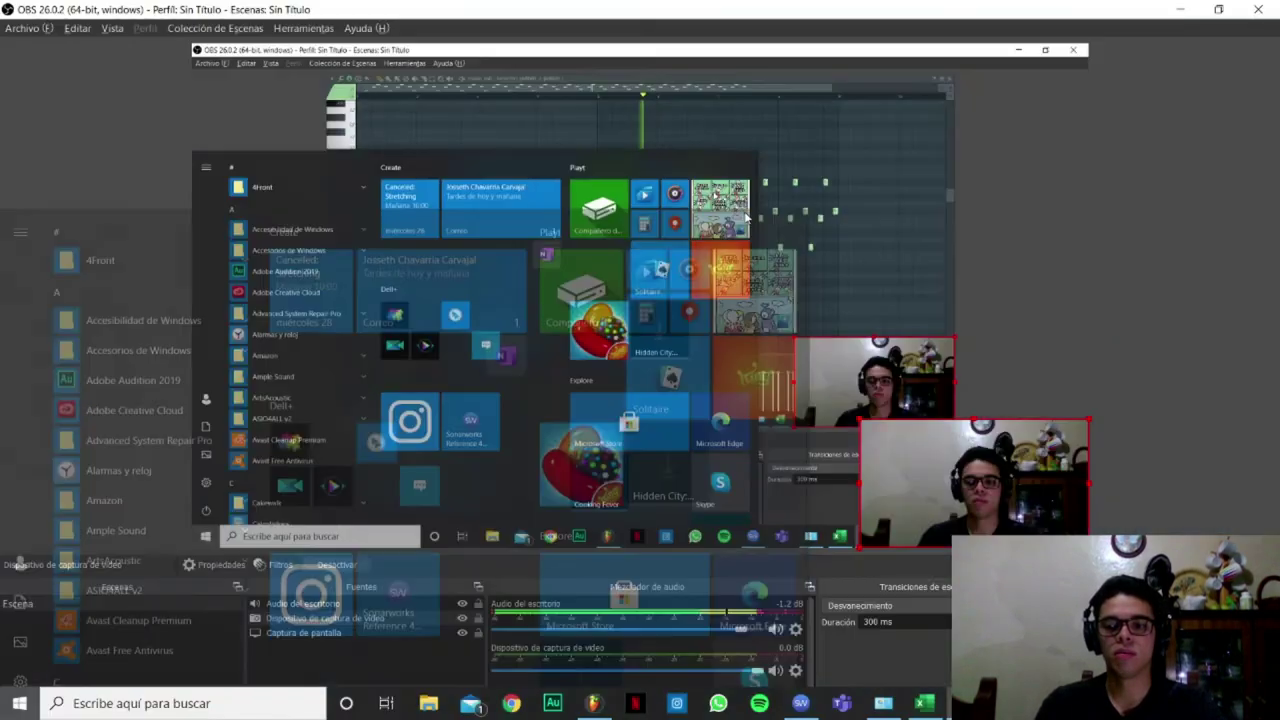
pyautogui.hotkey('alt', 'Tab')
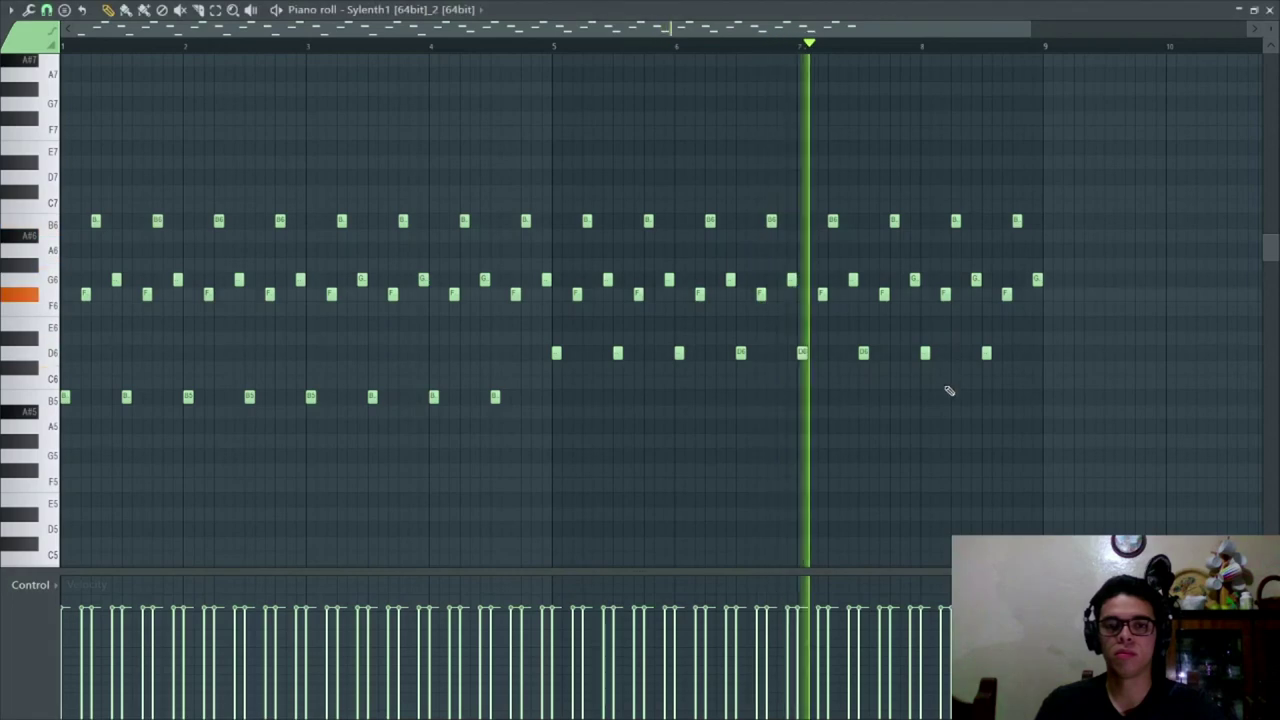
# - Move the D6 notes in bars 7 and 8 up to E7 and start playback
pyautogui.press('space')
pyautogui.moveTo(1059, 383); pyautogui.dragTo(788, 347)
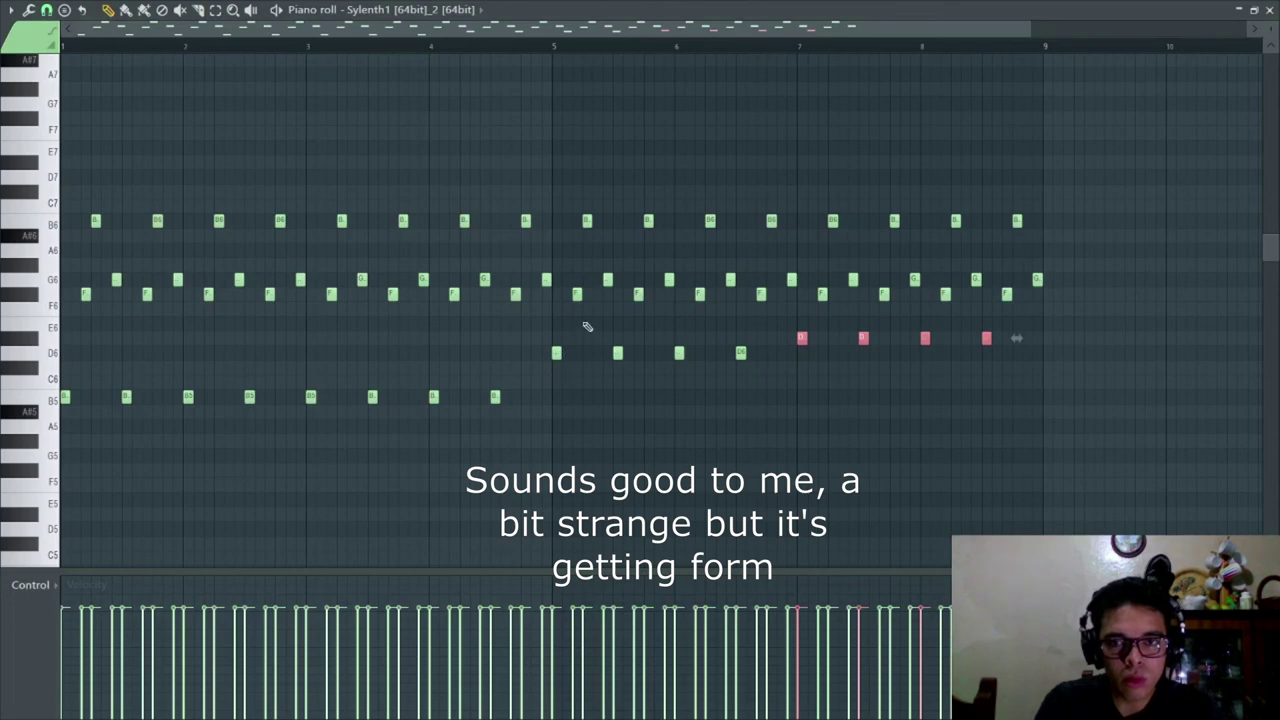
pyautogui.hotkey('ctrl', 'Up')
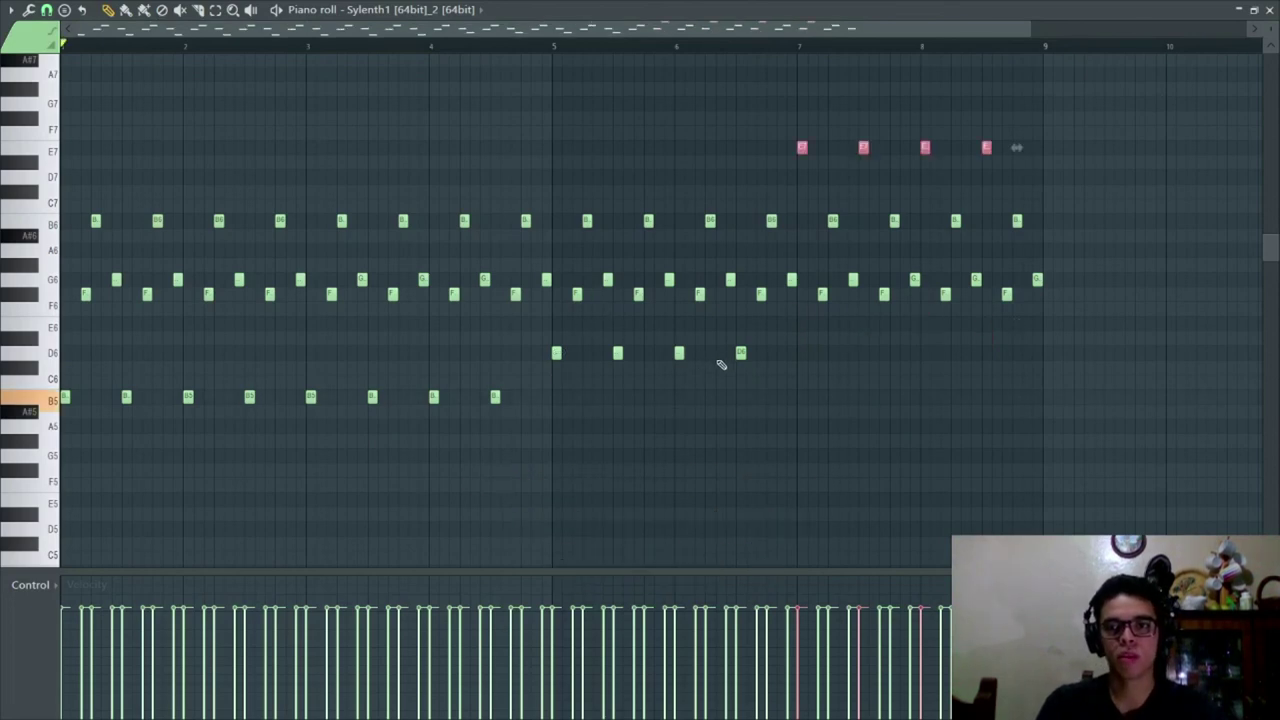
pyautogui.press('space')
pyautogui.hotkey('ctrl', 'd')
# - Try the G6 notes in bars 7 and 8 one octave lower, and return them to G6
pyautogui.scroll(3, 1107, 324)
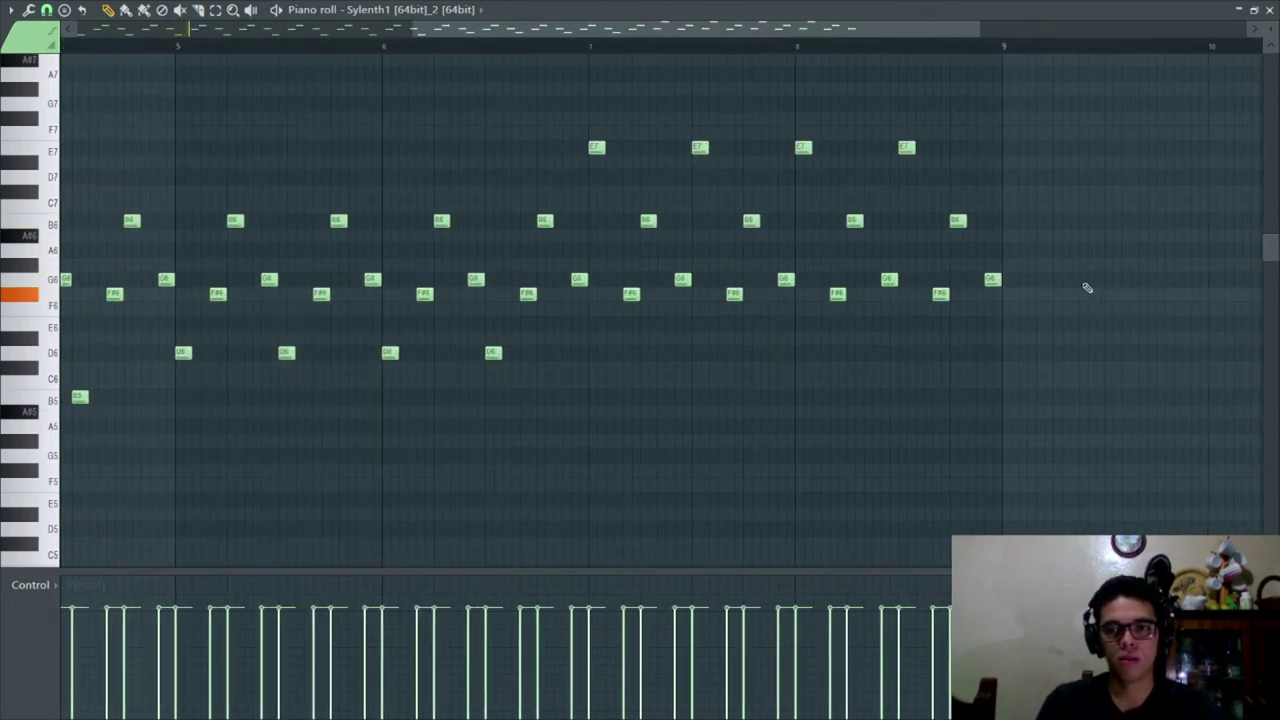
pyautogui.moveTo(1052, 284); pyautogui.dragTo(679, 260)
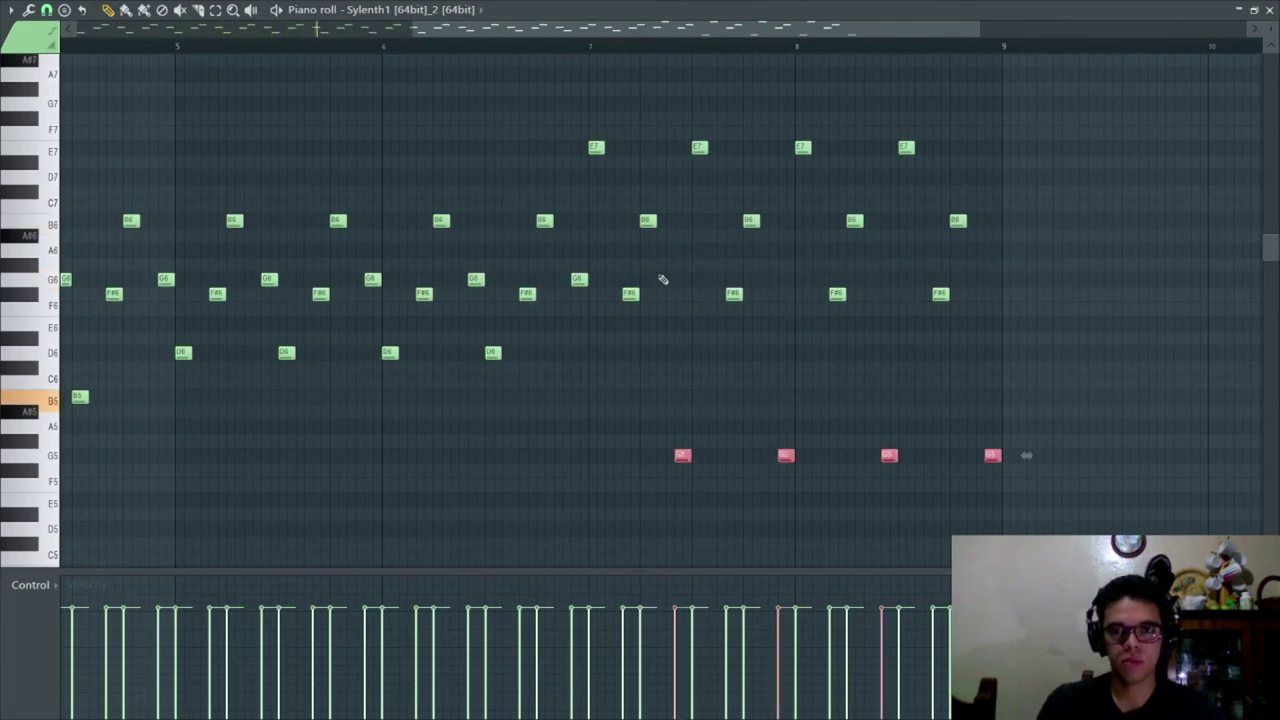
pyautogui.hotkey('ctrl', 'Up')
pyautogui.press('space')
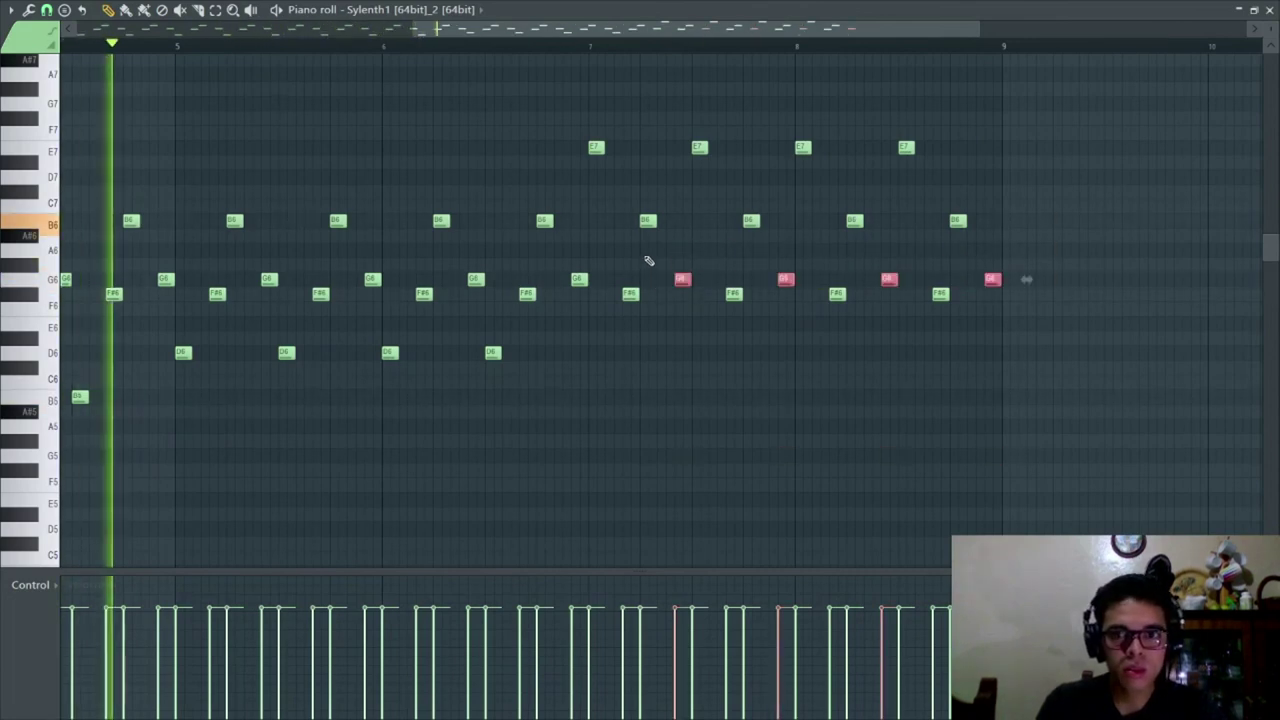
# - Lower the B6 notes in bars 7 and 8 to B5 and the E7 notes there to E6
pyautogui.hotkey('ctrl', 'd')
pyautogui.moveTo(1058, 238); pyautogui.dragTo(648, 188)
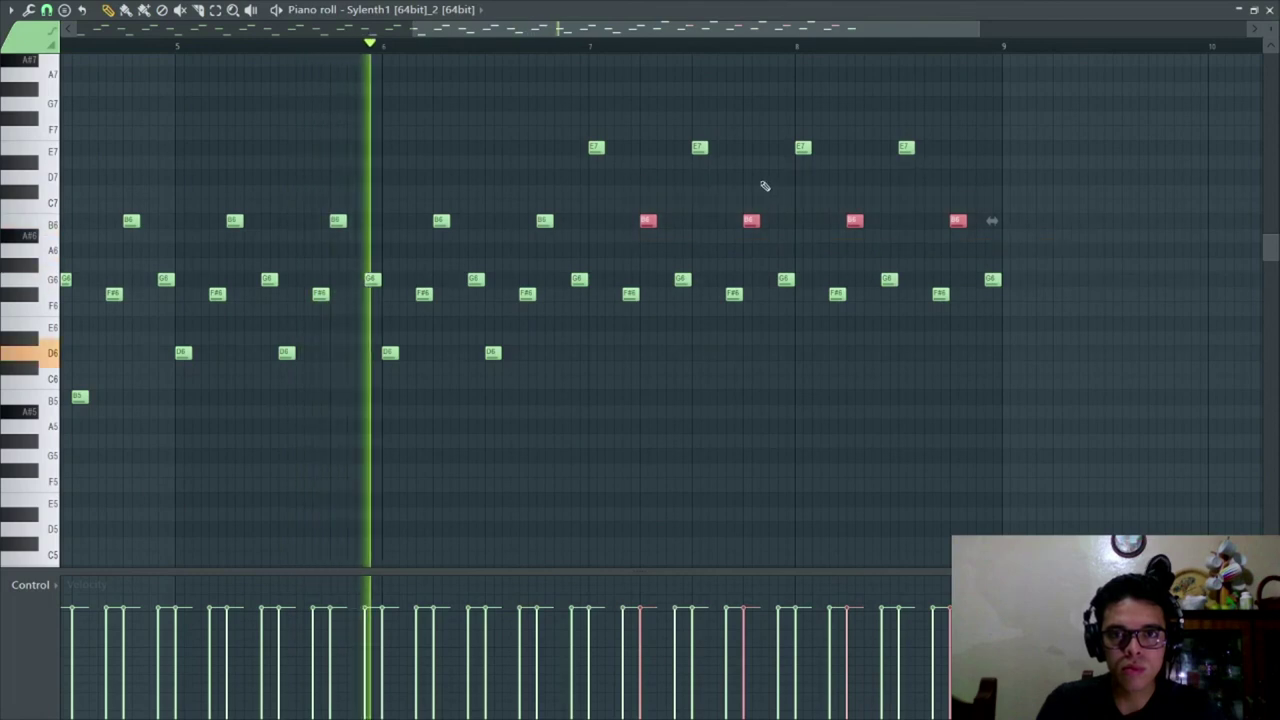
pyautogui.hotkey('ctrl', 'Down')
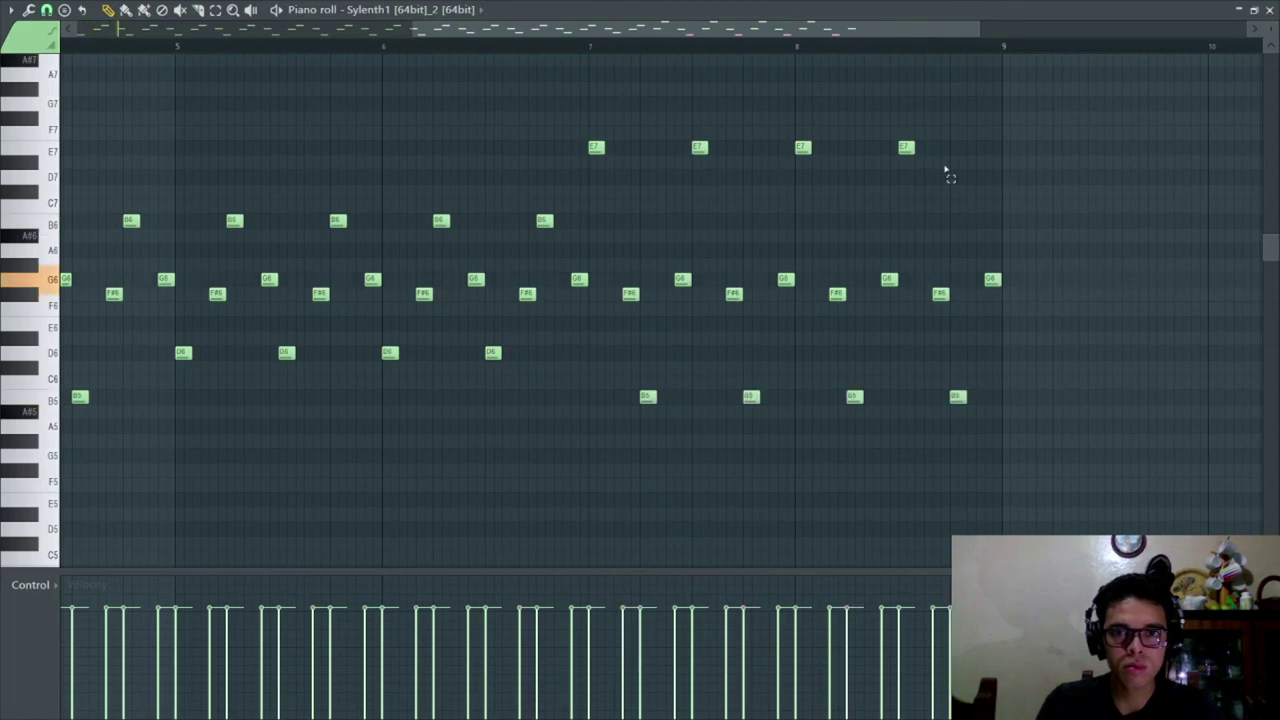
pyautogui.moveTo(986, 182); pyautogui.dragTo(580, 100)
pyautogui.hotkey('ctrl', 'Down')
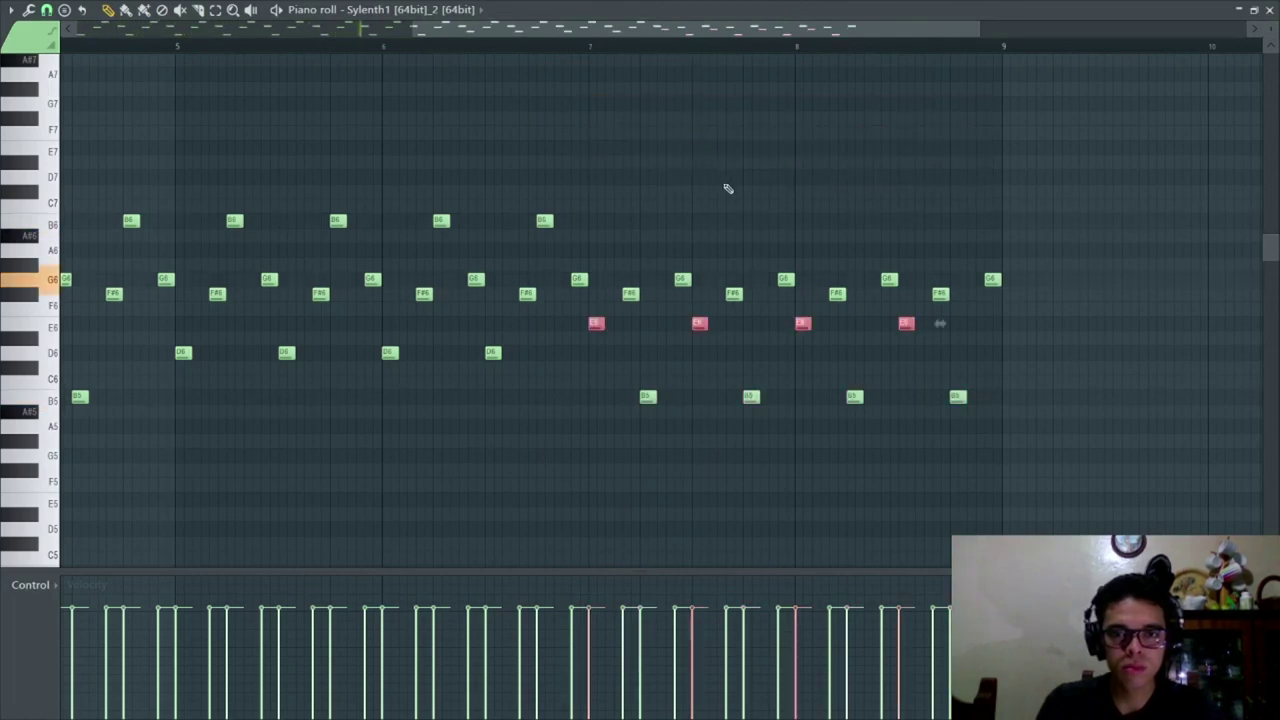
# - Raise the B5 notes in bar 8 to B6 and the F#6 notes in that bar to F#7
pyautogui.scroll(-2, 728, 188)
pyautogui.scroll(3, 818, 278)
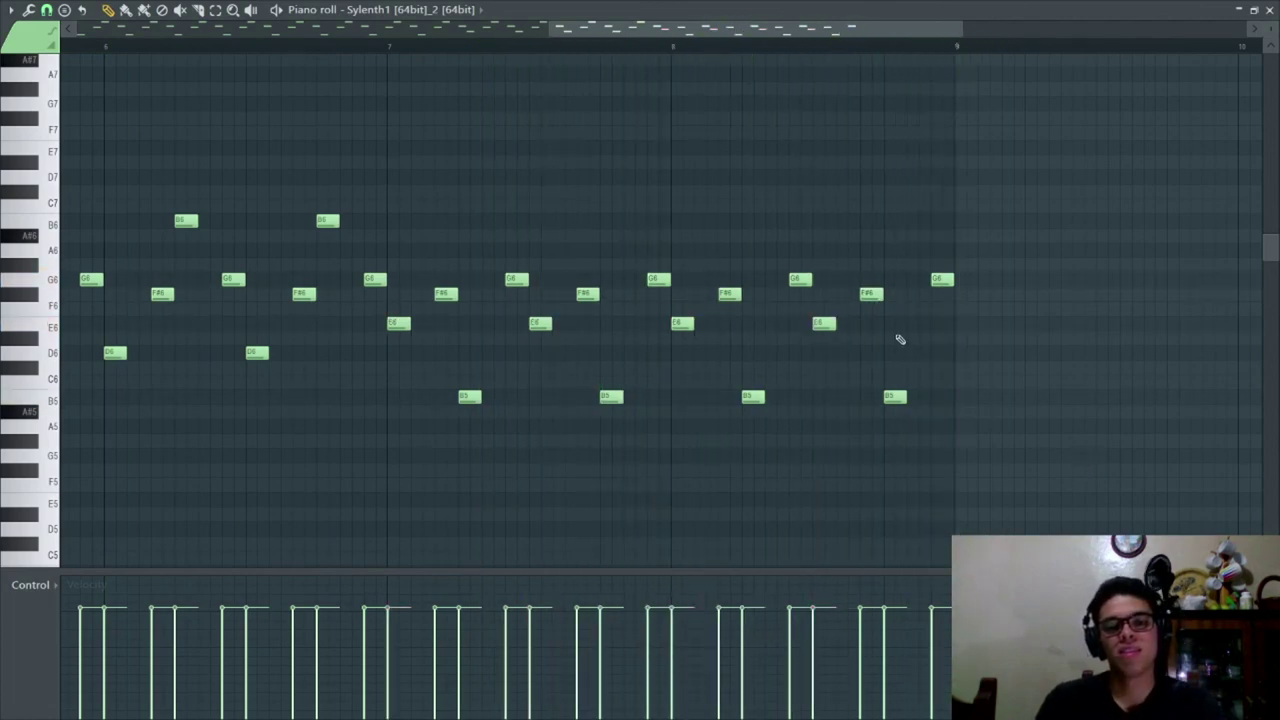
pyautogui.moveTo(776, 386); pyautogui.dragTo(752, 382)
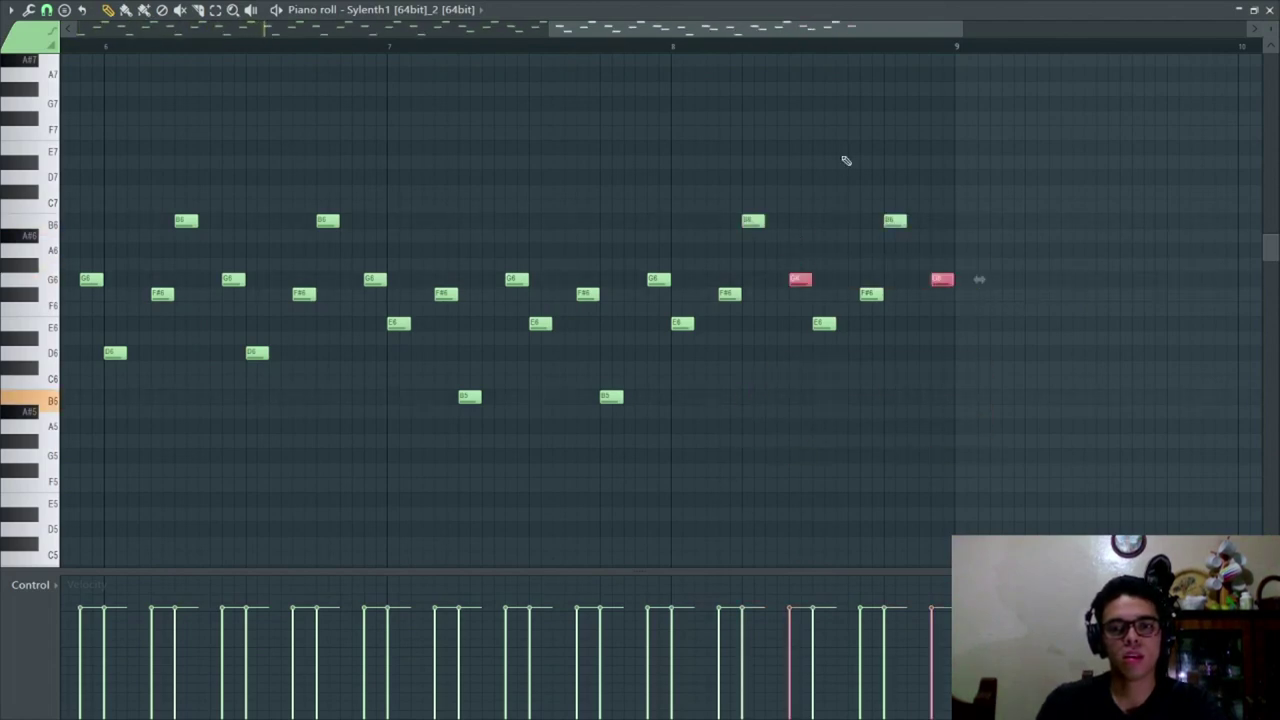
pyautogui.moveTo(733, 318); pyautogui.dragTo(716, 293)
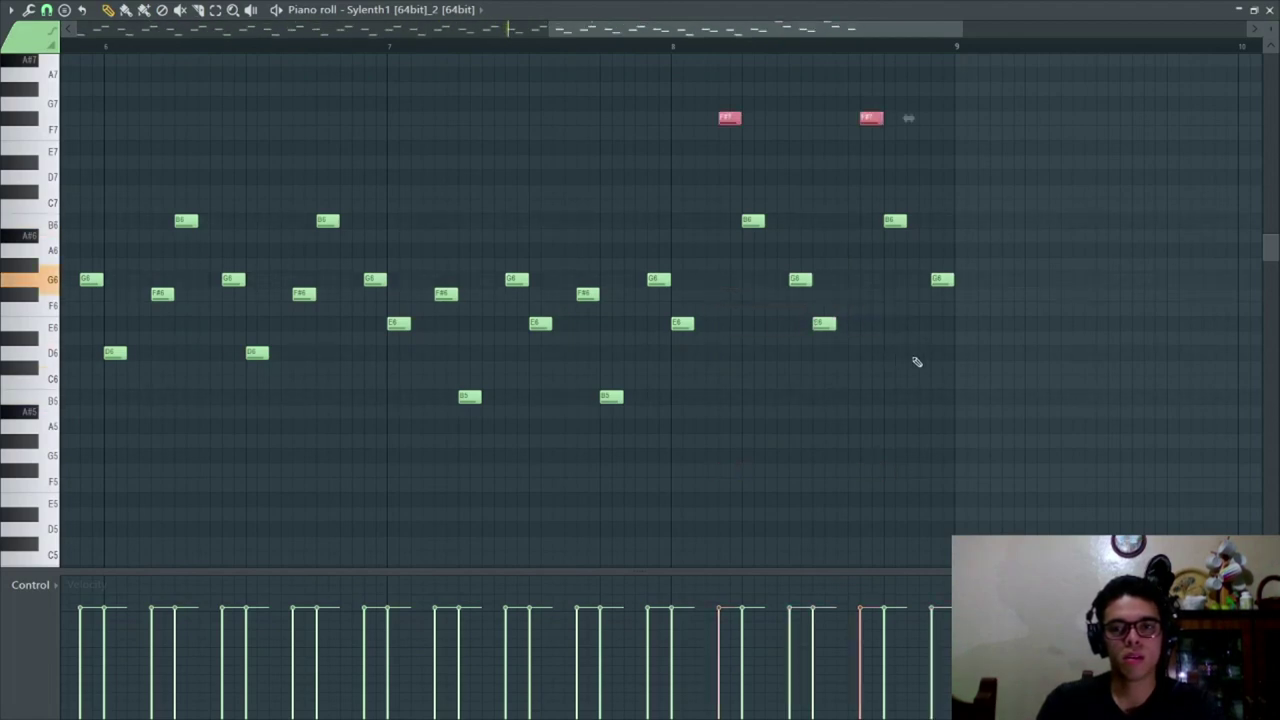
# - Return the F#7 notes in bar 8 to F#6, clear the note selection and stop playback
pyautogui.moveTo(863, 360)
pyautogui.mouseDown()
pyautogui.moveTo(729, 349)
pyautogui.moveTo(668, 316)
pyautogui.mouseUp()
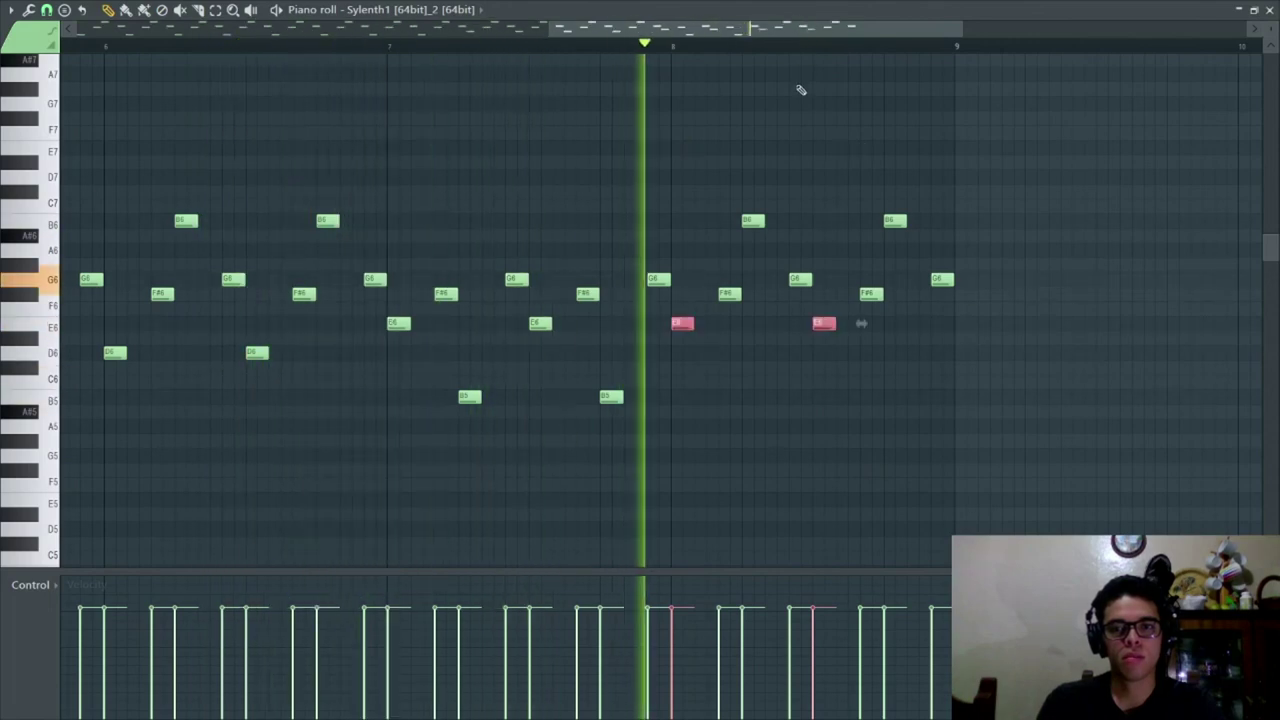
pyautogui.scroll(-3, 805, 49)
pyautogui.keyDown('ctrl'); pyautogui.click(680, 134); pyautogui.keyUp('ctrl')
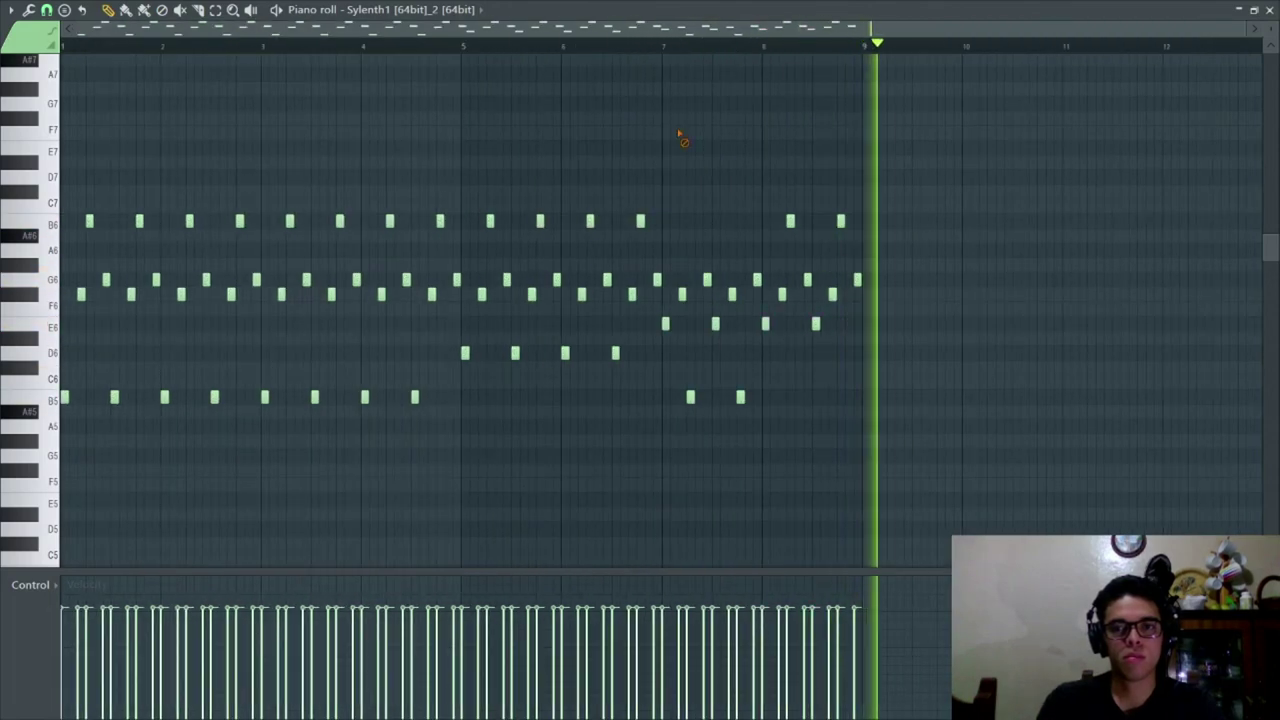
pyautogui.press('space')
# - Play the arp #2 pattern on its own in pattern mode, restarting it just before bar 5
pyautogui.doubleClick(775, 11)
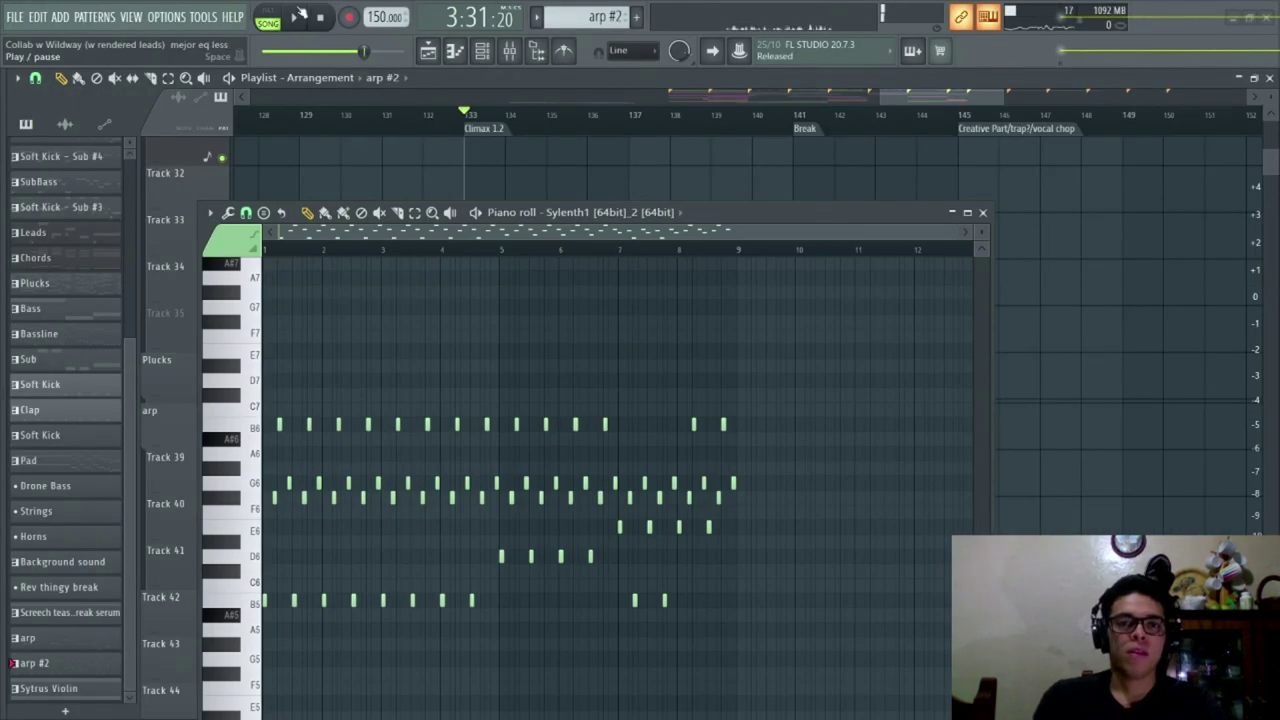
pyautogui.press('space')
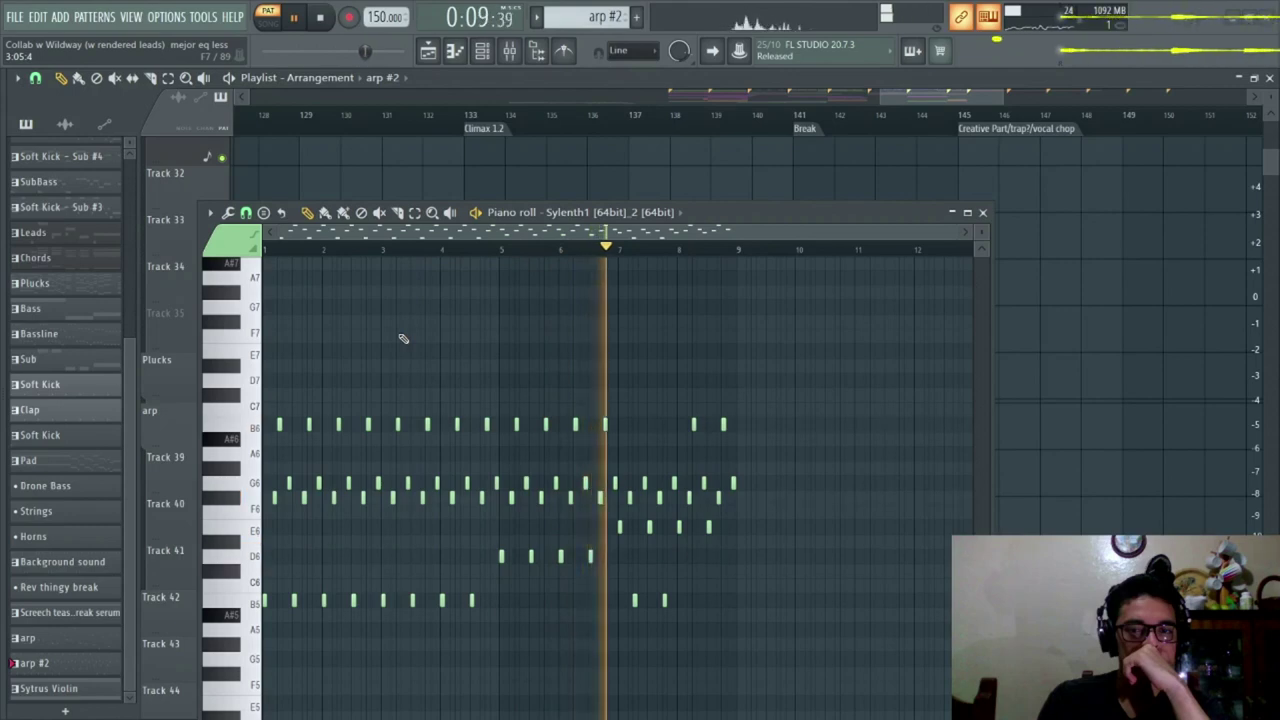
pyautogui.doubleClick(701, 212)
pyautogui.click(448, 42)
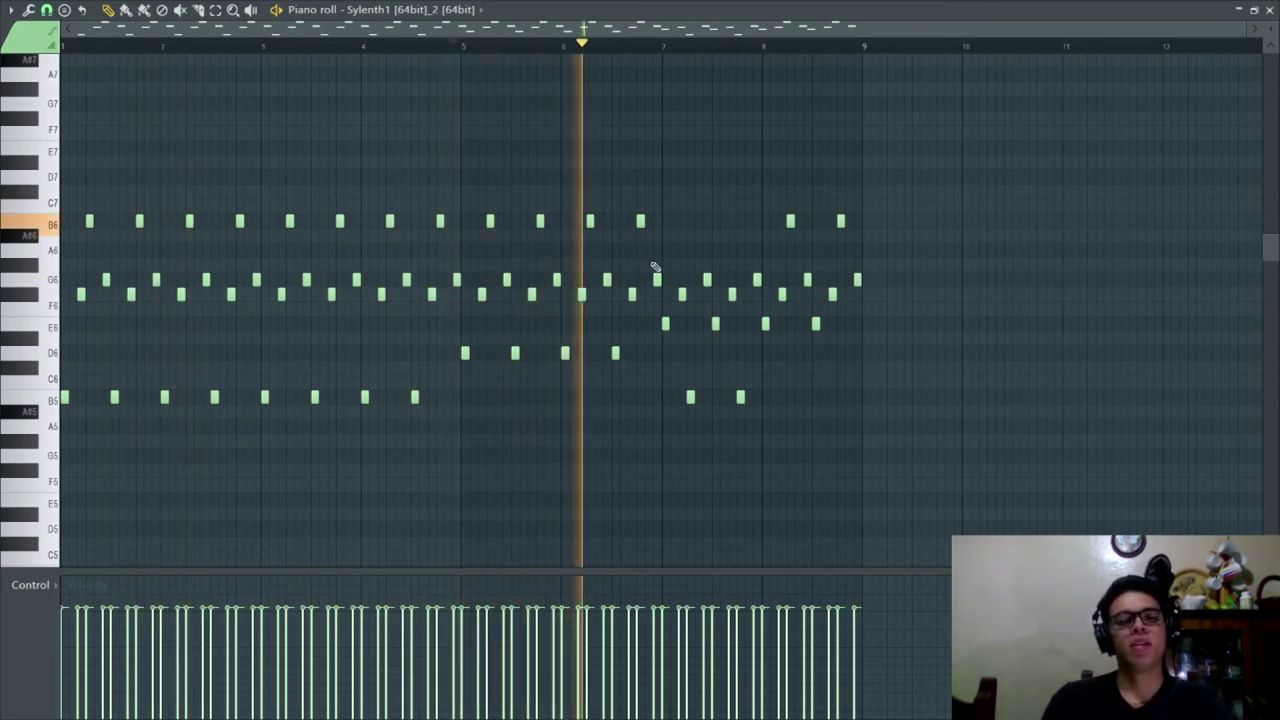
# - Raise the B5 notes in bar 7 to B6 and return the D#6 notes in bars 7 and 8 to E6
pyautogui.press('space')
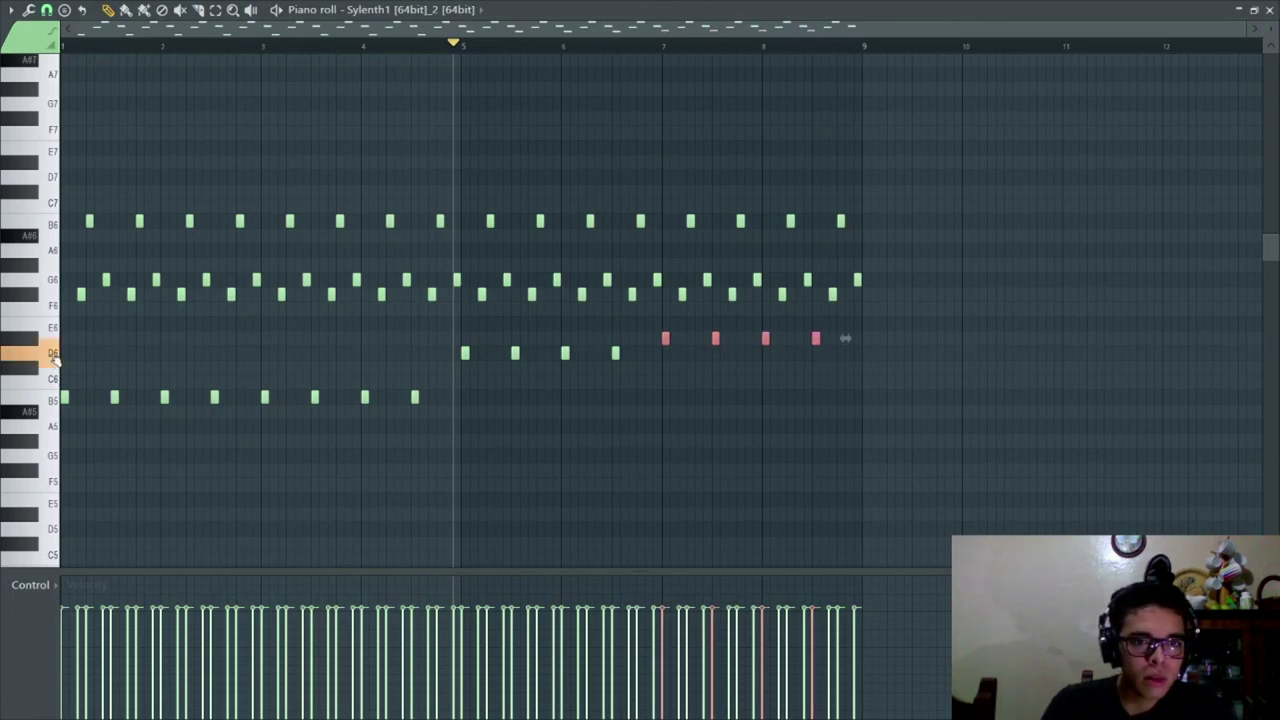
pyautogui.press('space')
pyautogui.moveTo(905, 389); pyautogui.dragTo(664, 323)
pyautogui.scroll(3, 770, 397)
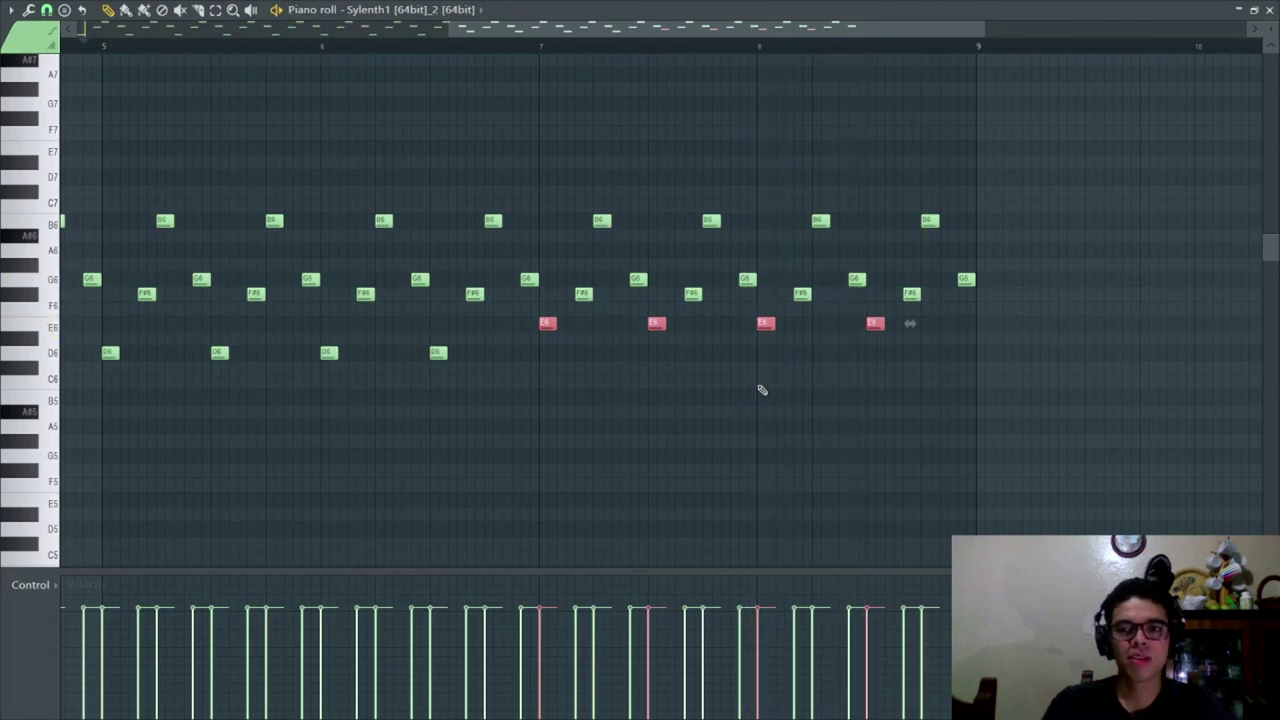
pyautogui.scroll(-3, 762, 50)
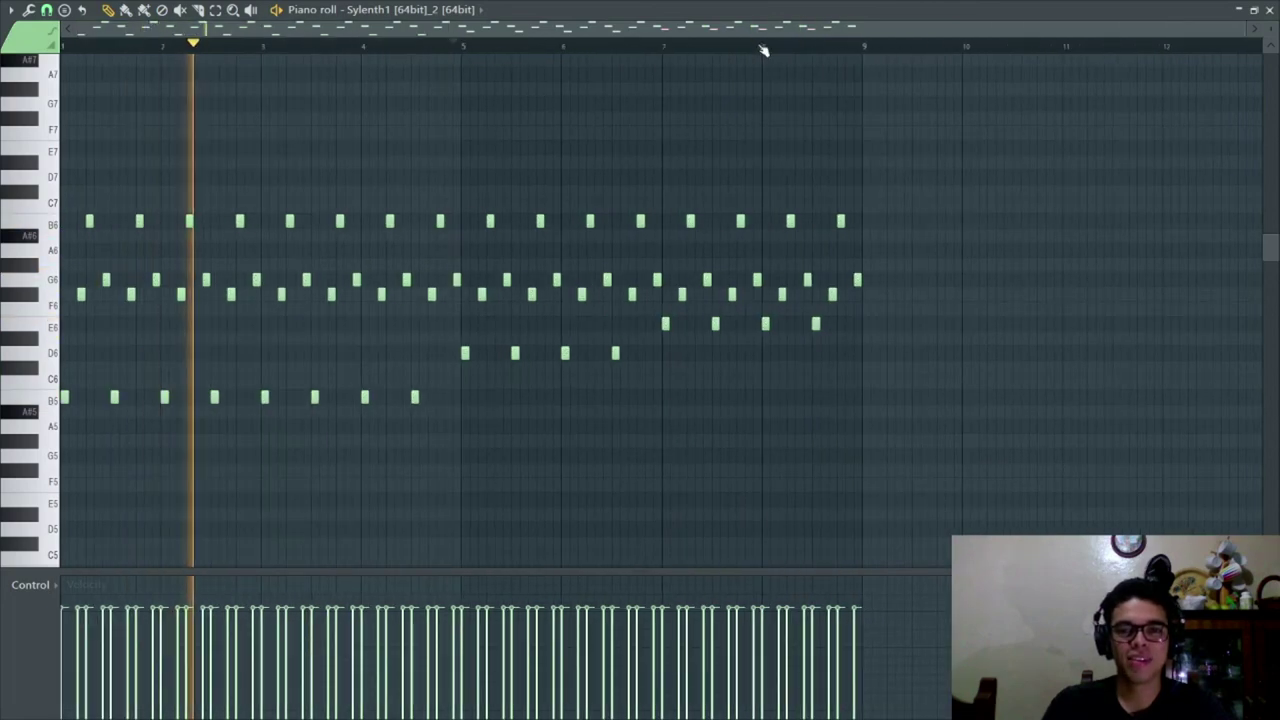
# - Leave the piano roll and play the arrangement in song mode from the Climax 1.2 marker at bar 133
pyautogui.press('Escape')
pyautogui.scroll(-4, 506, 126)
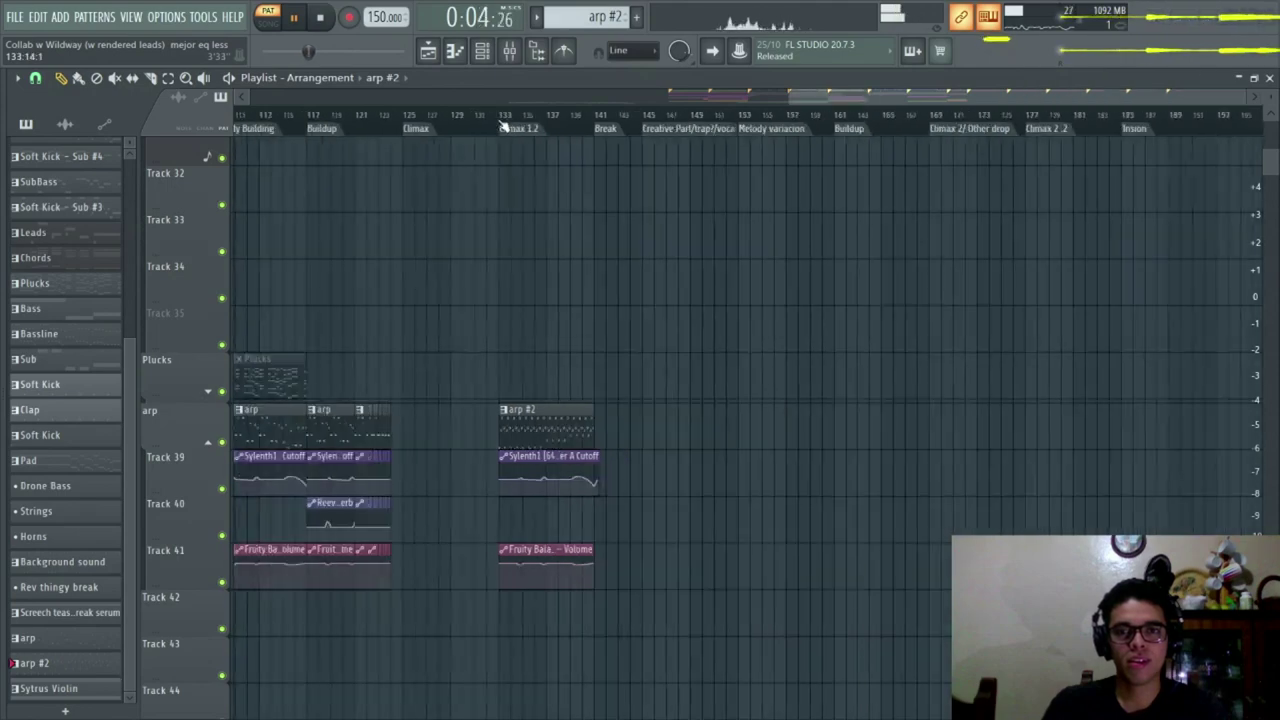
pyautogui.scroll(2, 506, 126)
pyautogui.click(500, 125)
pyautogui.scroll(5, 497, 125)
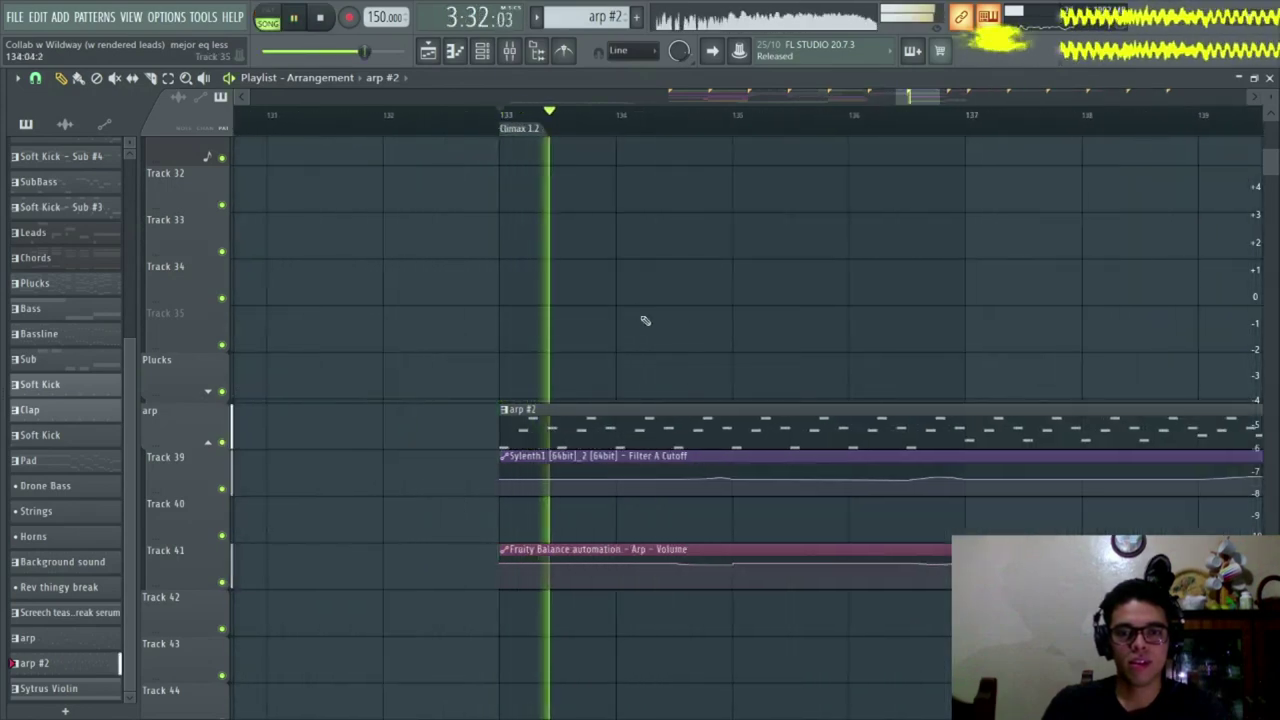
pyautogui.press('space')
# - Mute the Kick track and replay the Climax 1.2 section without it
pyautogui.scroll(10, 451, 263)
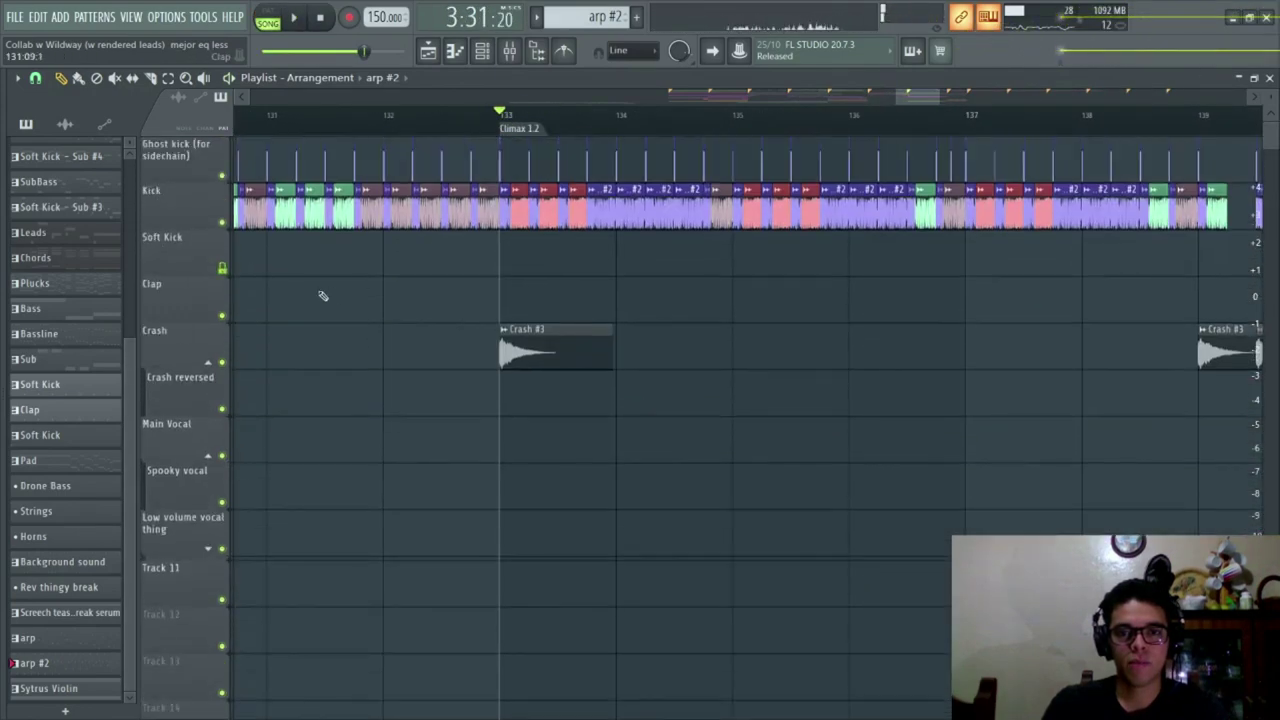
pyautogui.click(222, 222)
pyautogui.press('space')
pyautogui.scroll(-2, 390, 268)
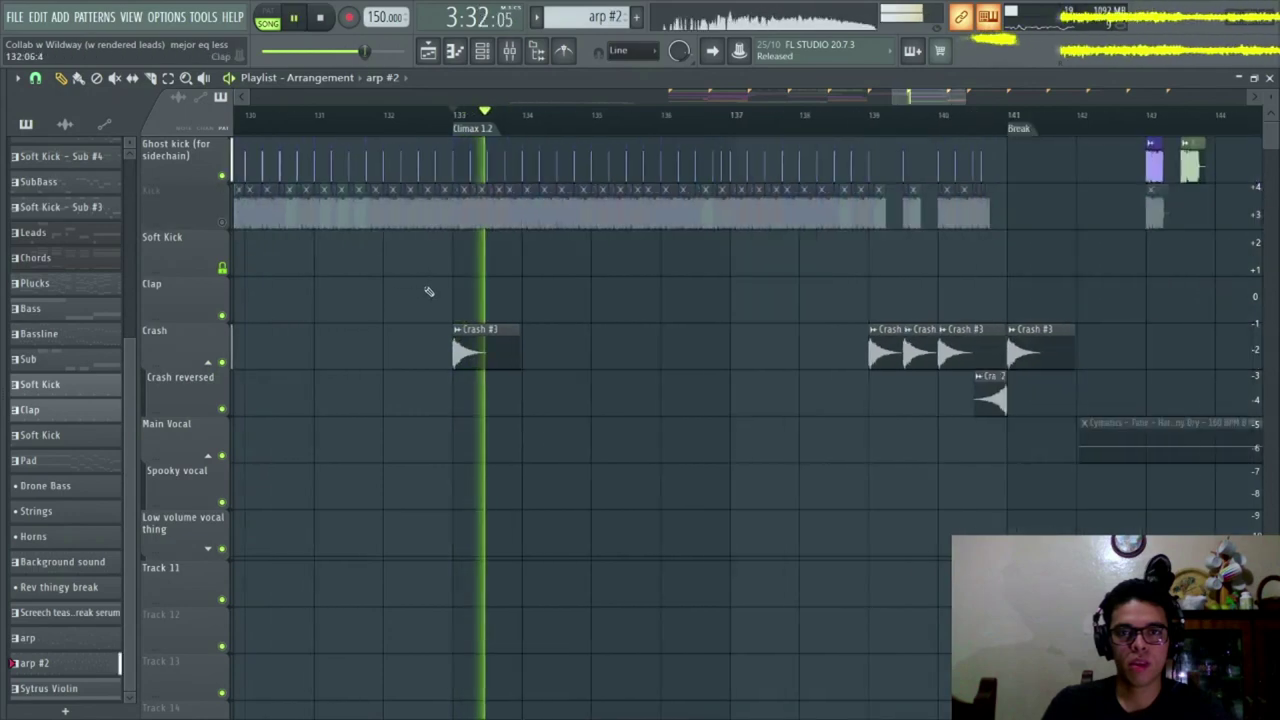
pyautogui.scroll(-4, 429, 300)
pyautogui.scroll(-10, 430, 307)
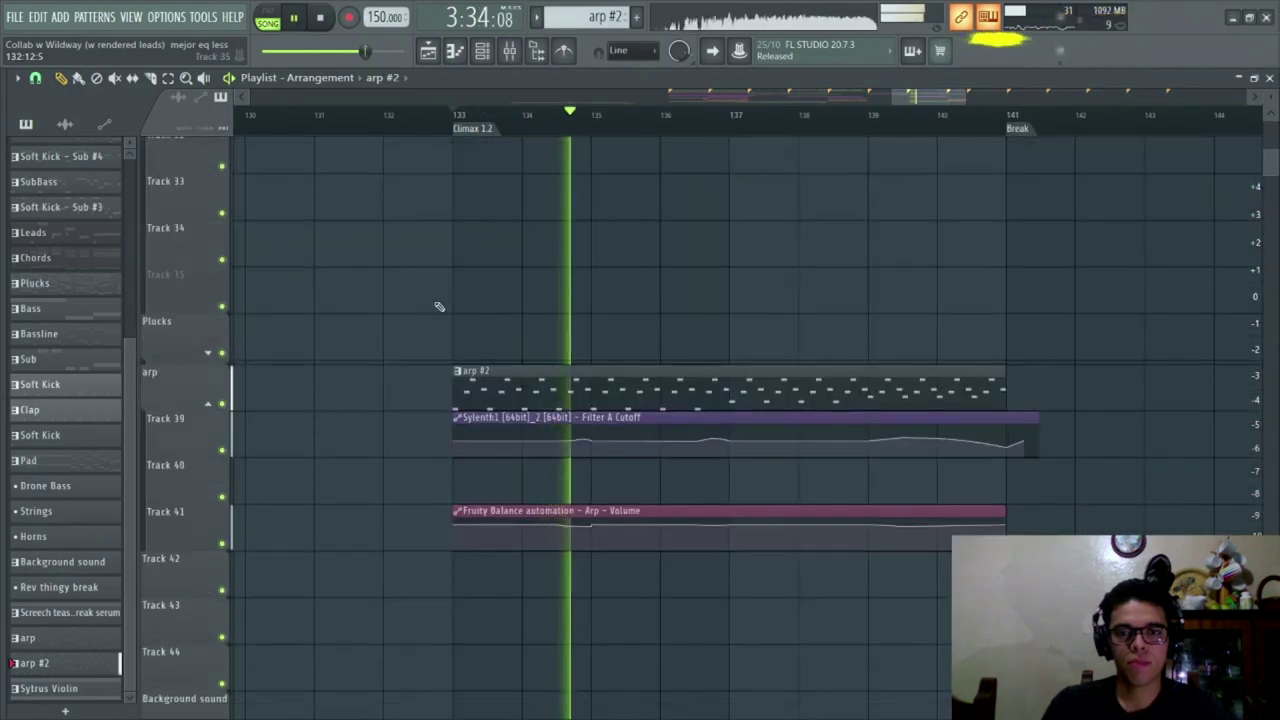
# - Reopen the arp #2 pattern, try its D6 notes in bars 5 and 6 at C#6, and return them to D6
pyautogui.doubleClick(506, 396)
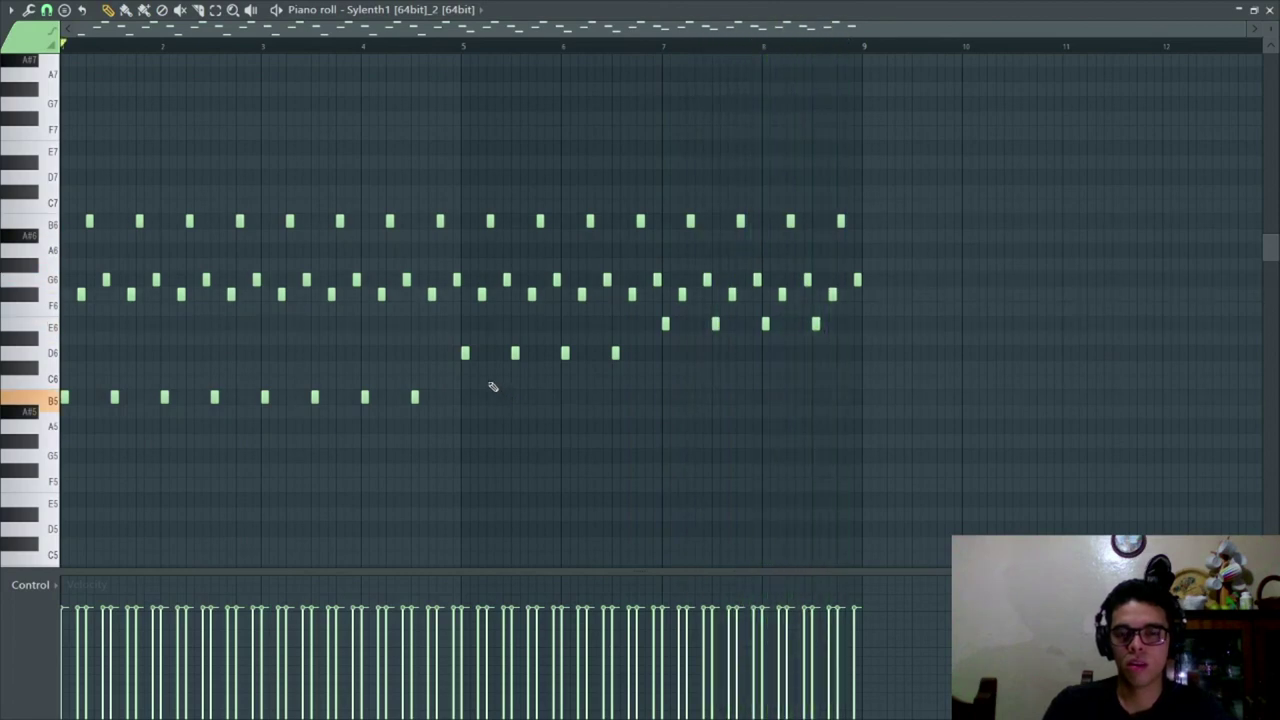
pyautogui.moveTo(716, 372); pyautogui.dragTo(452, 345)
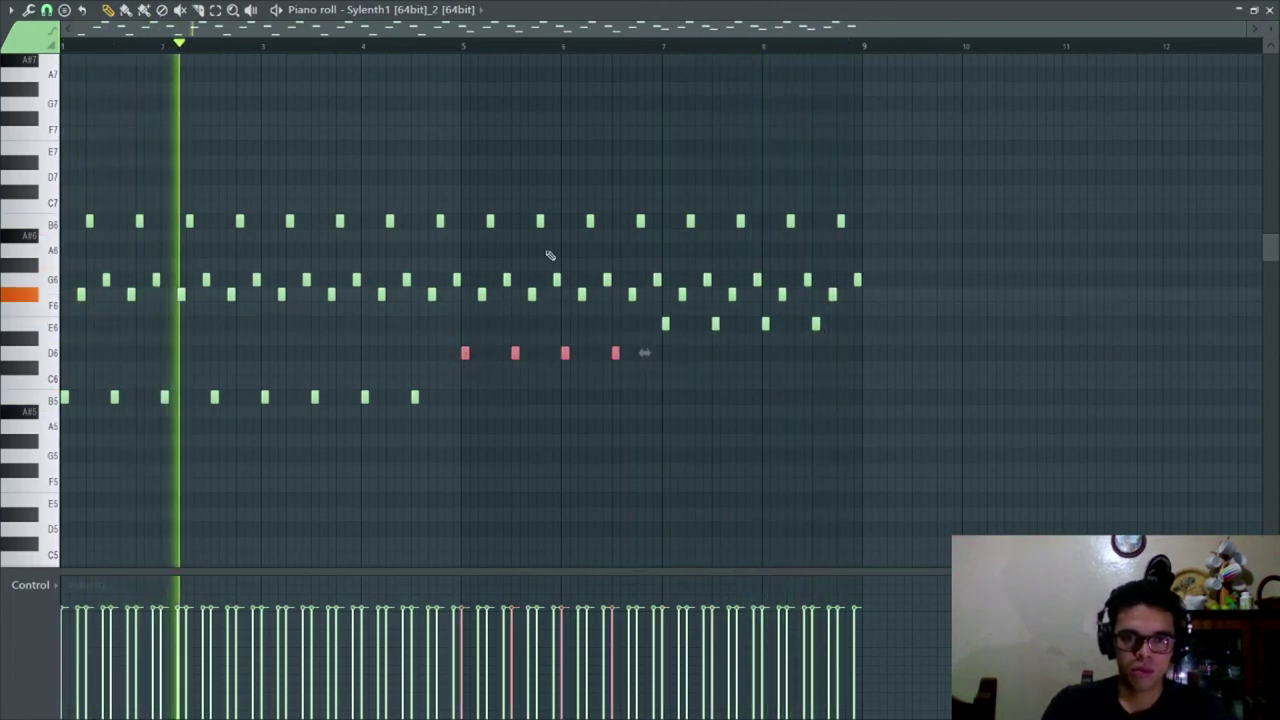
pyautogui.press('Down')
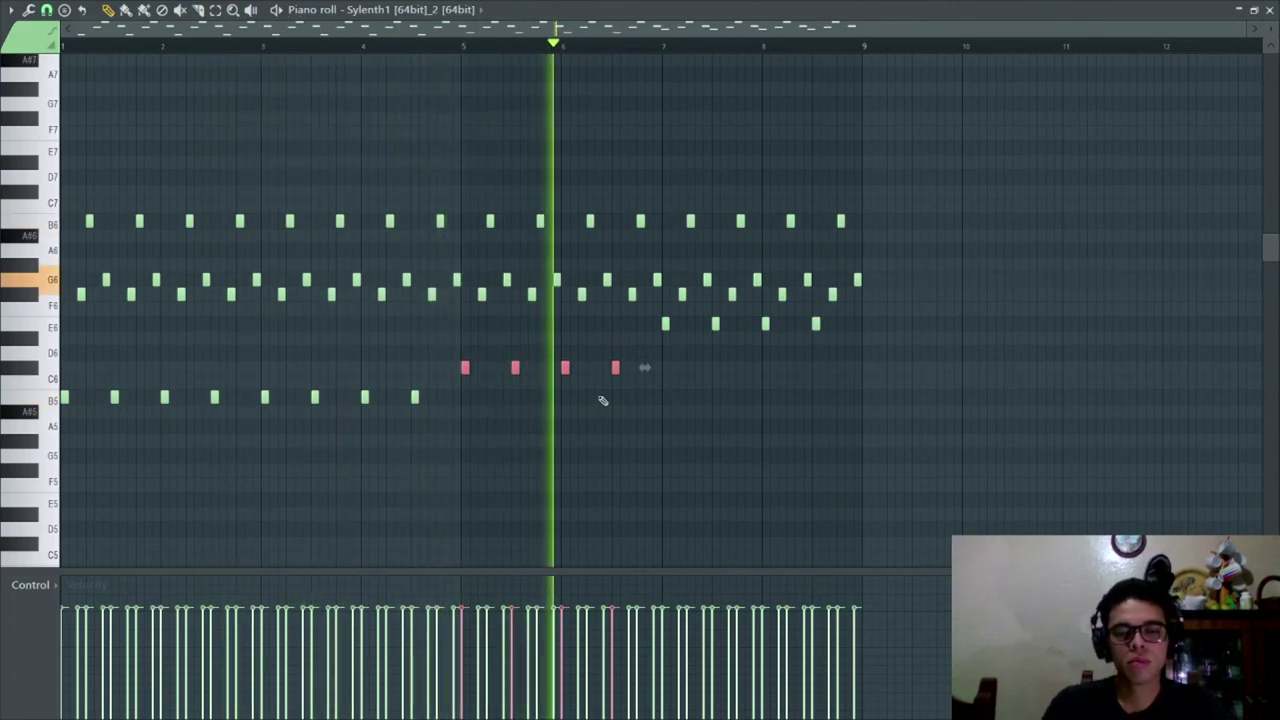
pyautogui.press('Up')
pyautogui.hotkey('ctrl', 'd')
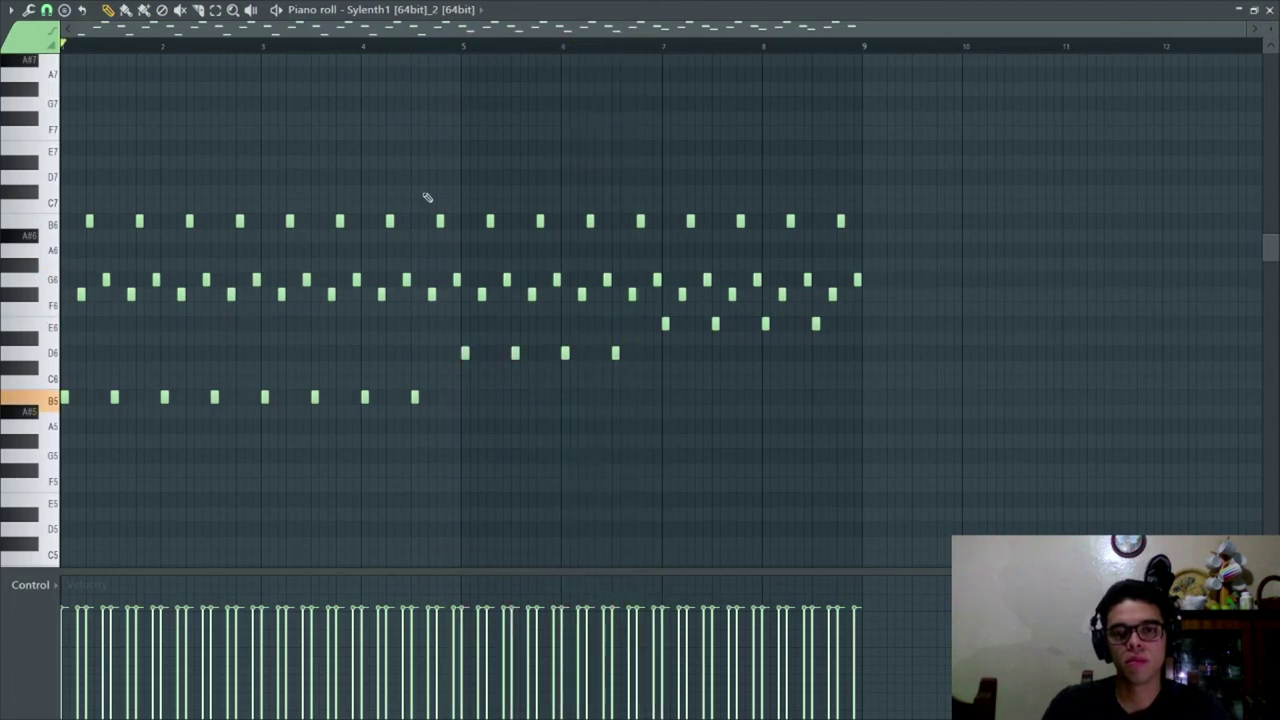
# - Play the Climax 1.2 section in the playlist, and open its Leads clip to examine the melody notes
pyautogui.scroll(2, 427, 197)
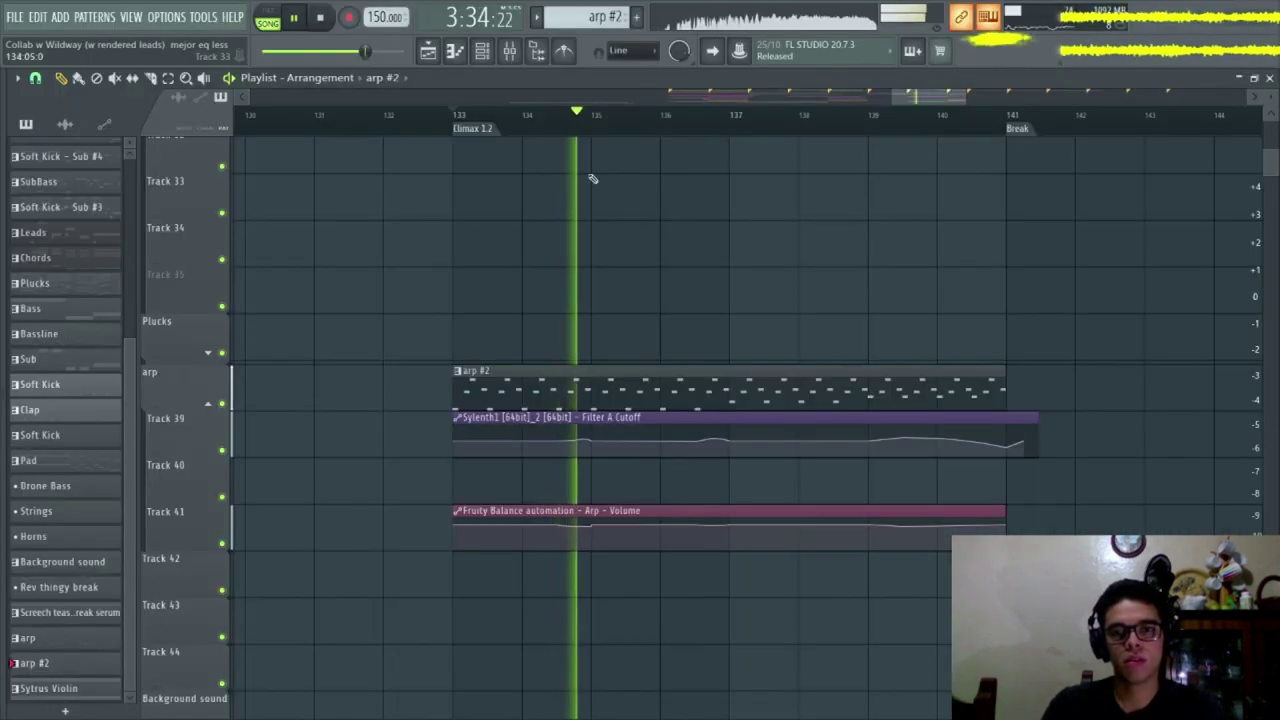
pyautogui.scroll(6, 650, 195)
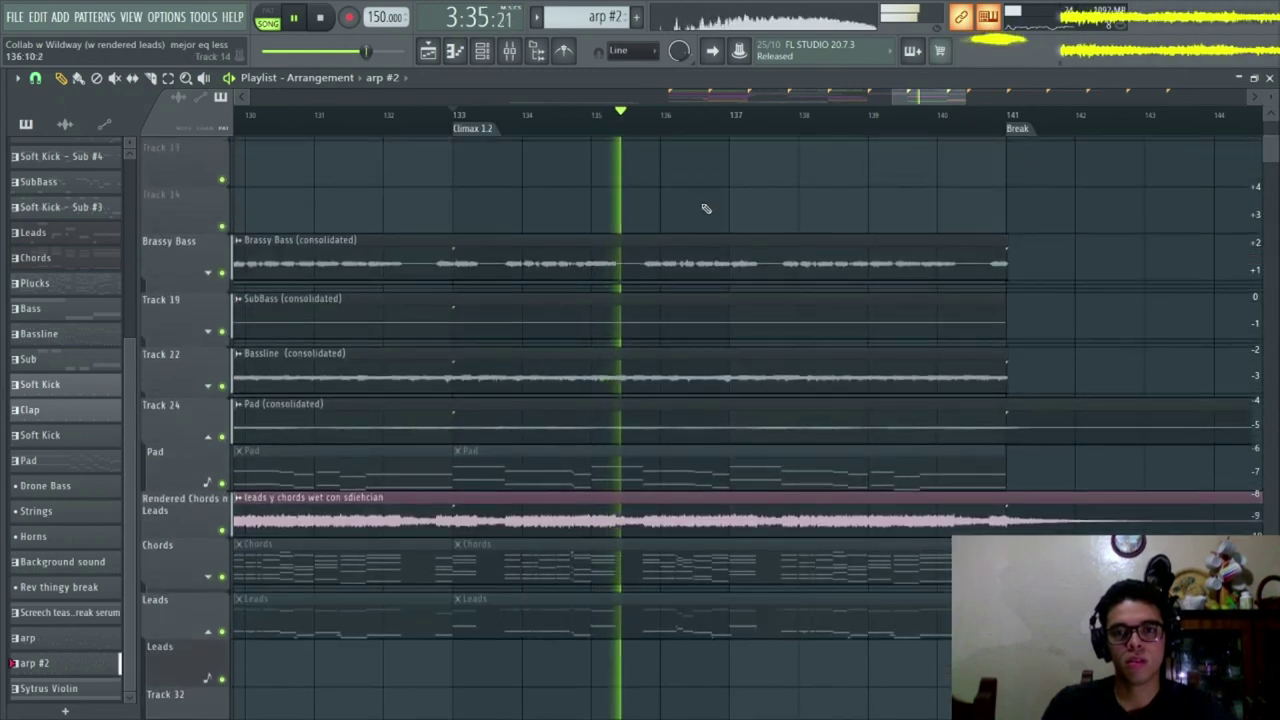
pyautogui.scroll(-2, 710, 370)
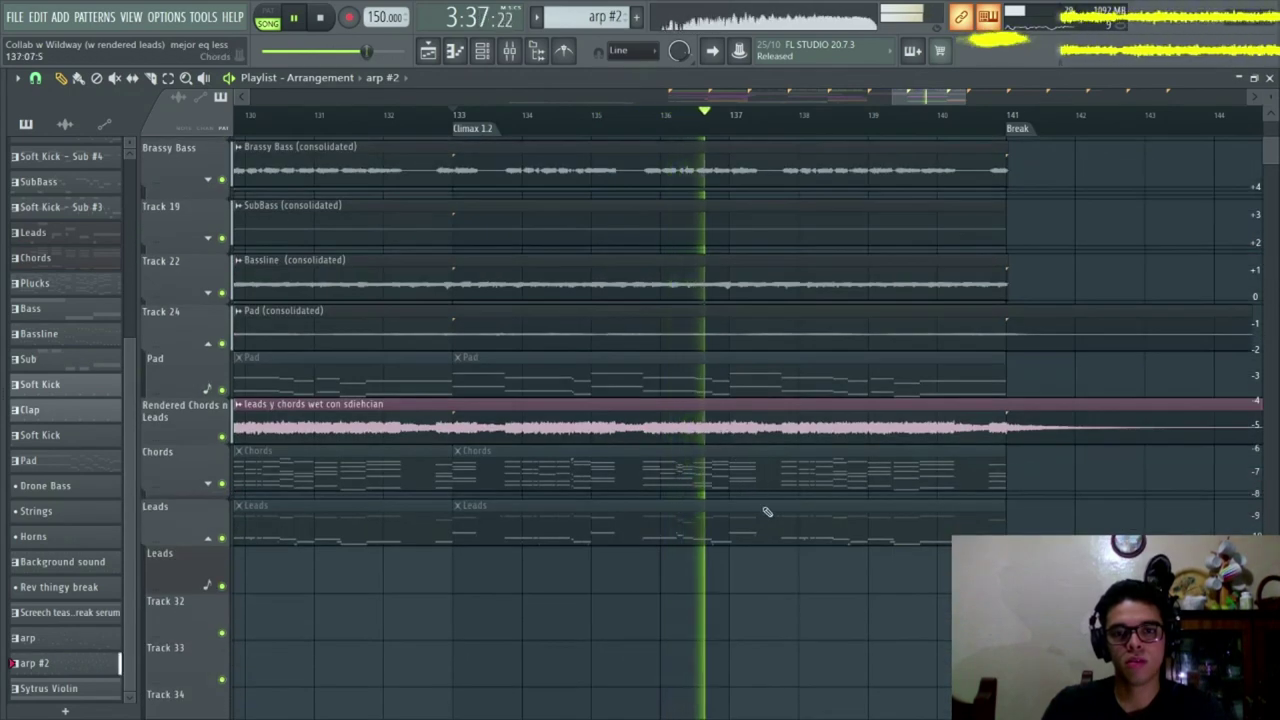
pyautogui.press('space')
pyautogui.click(752, 468)
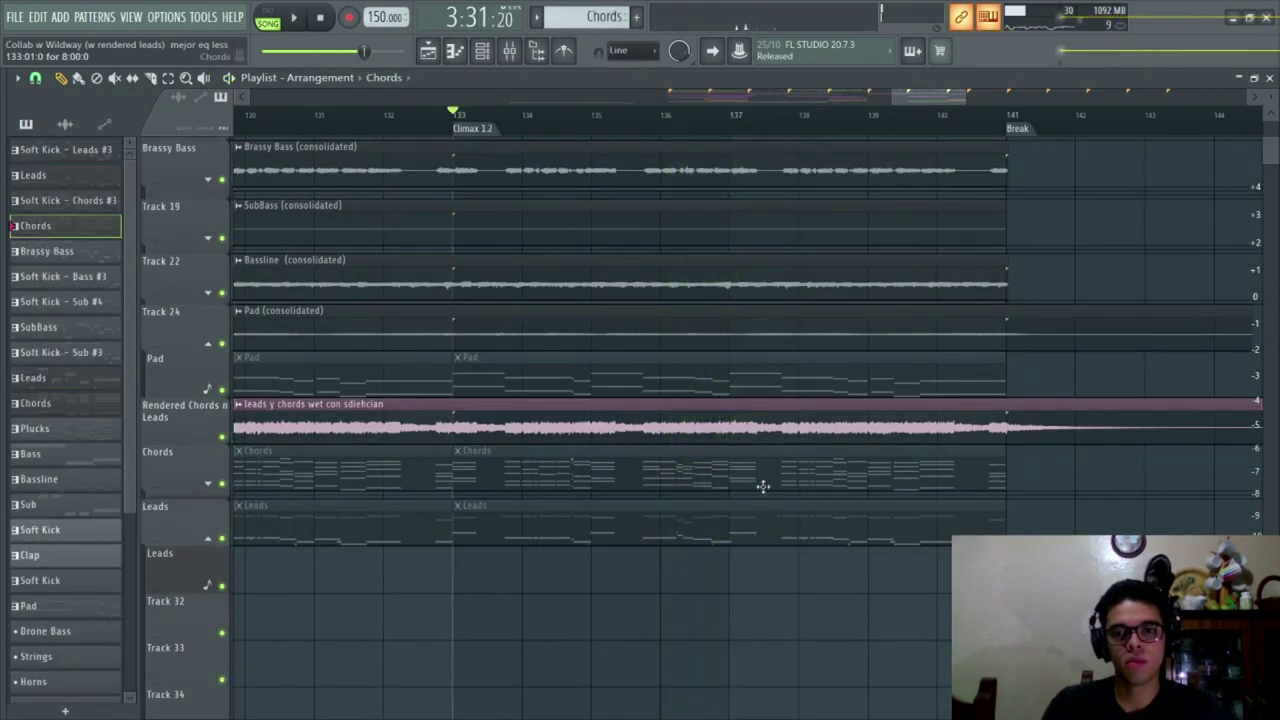
pyautogui.doubleClick(762, 513)
pyautogui.keyDown('ctrl'); pyautogui.scroll(-3, 600, 337); pyautogui.keyUp('ctrl')
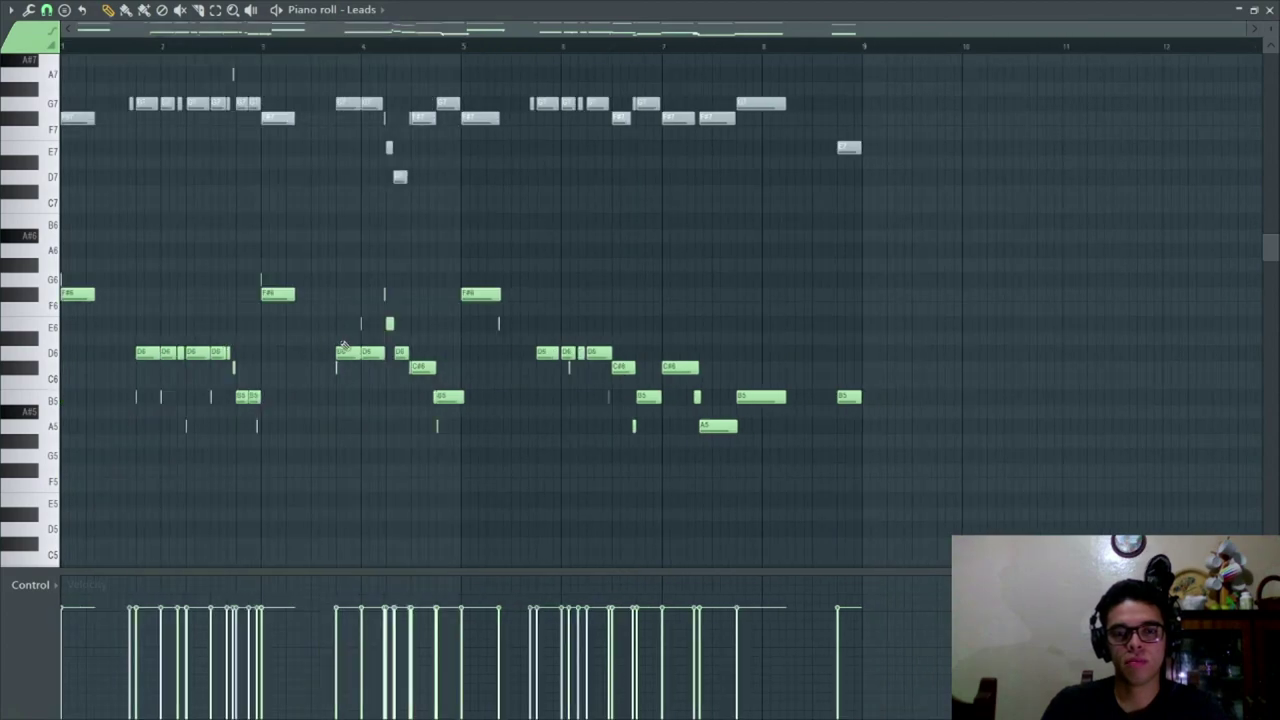
pyautogui.keyDown('ctrl'); pyautogui.scroll(3, 252, 343); pyautogui.keyUp('ctrl')
pyautogui.keyDown('ctrl'); pyautogui.scroll(-3, 255, 342); pyautogui.keyUp('ctrl')
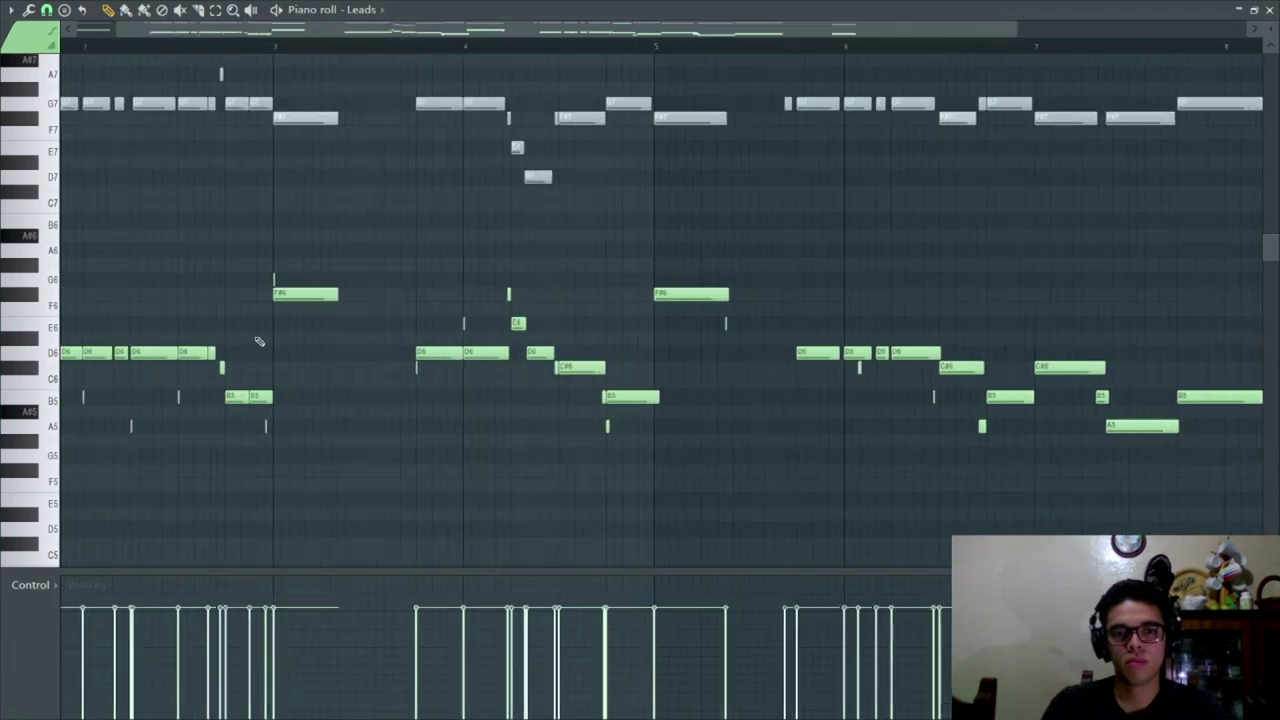
pyautogui.scroll(3, 300, 337)
pyautogui.scroll(-3, 440, 358)
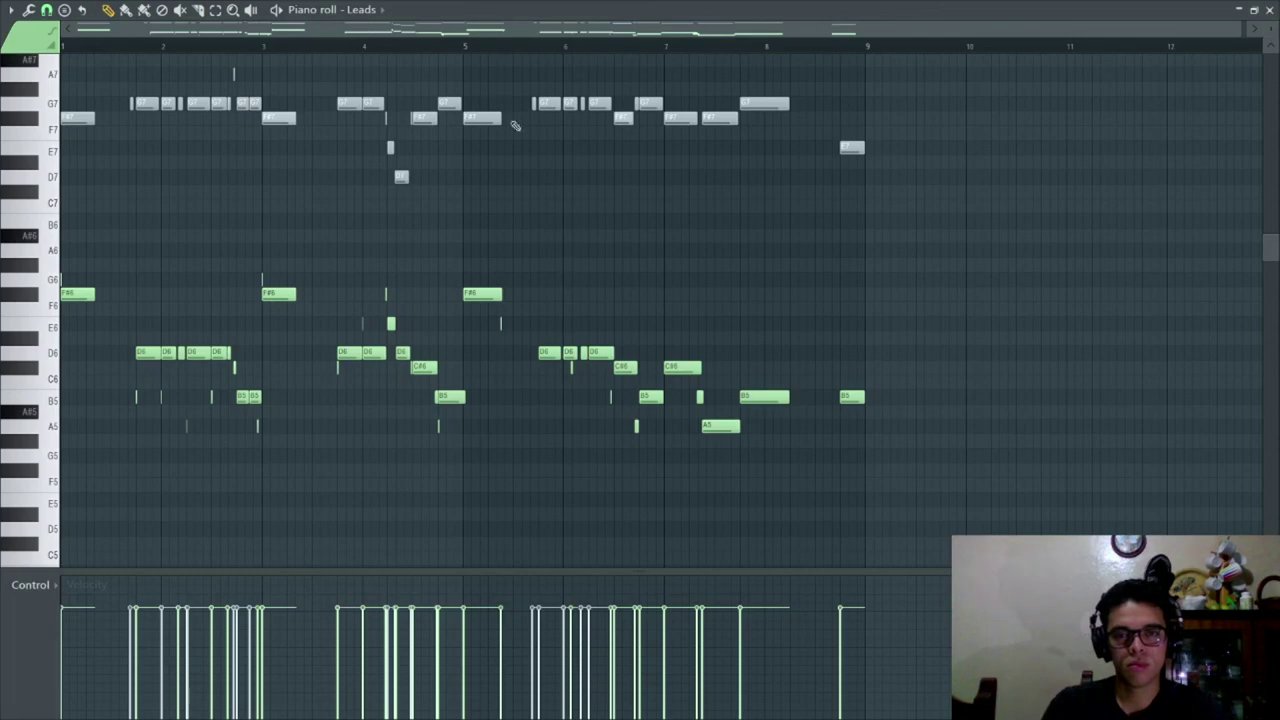
# - Play the Leads pattern on its own with raised volume, following its notes, and stop playback
pyautogui.doubleClick(484, 9)
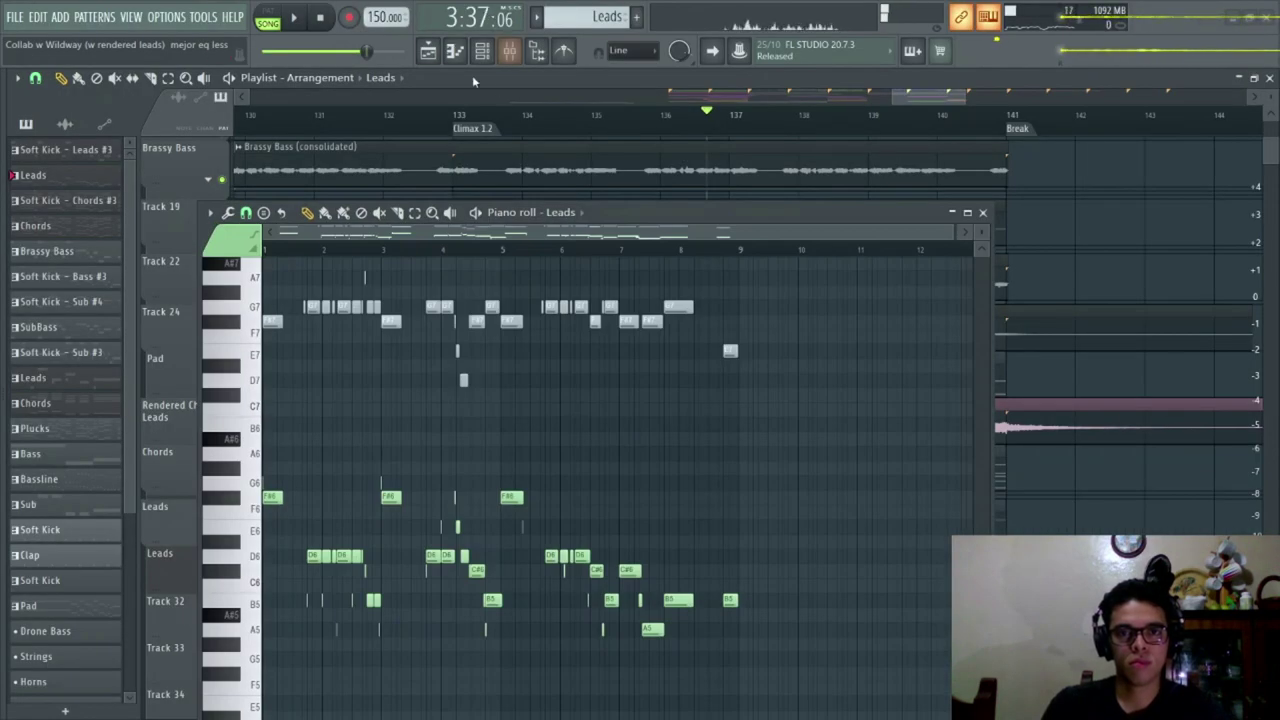
pyautogui.scroll(-1, 457, 320)
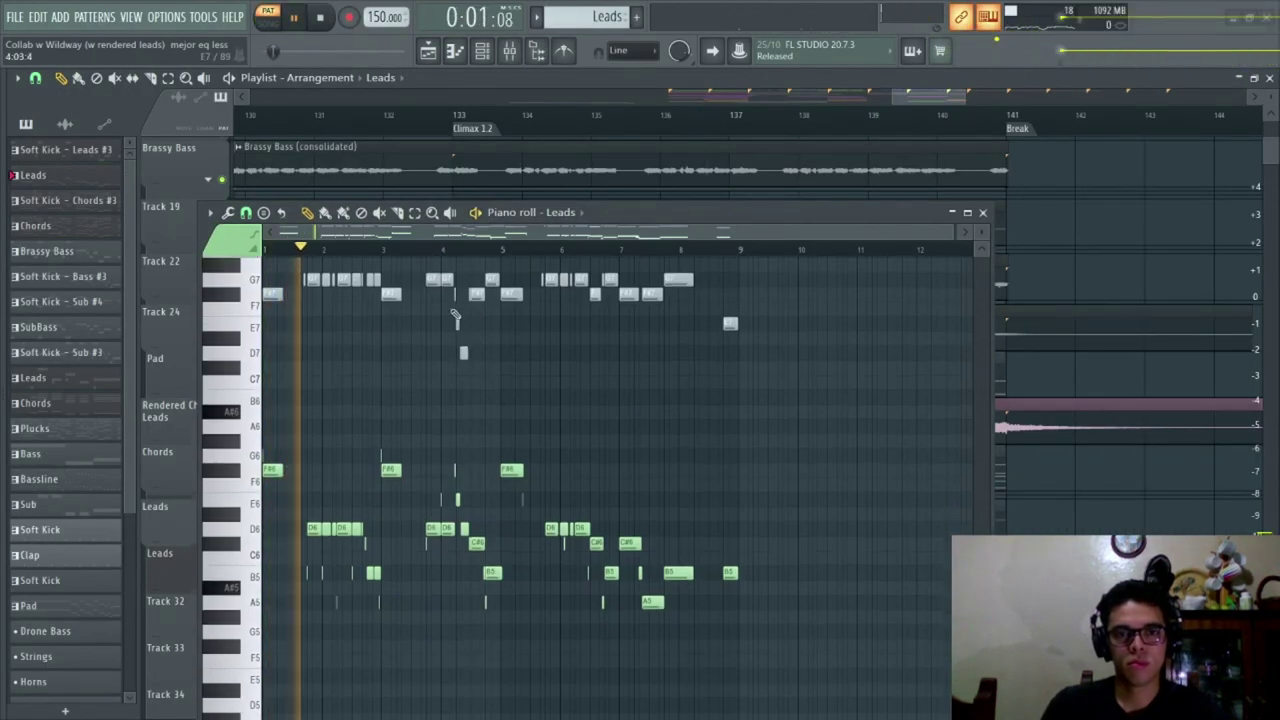
pyautogui.press('XF86AudioRaiseVolume')
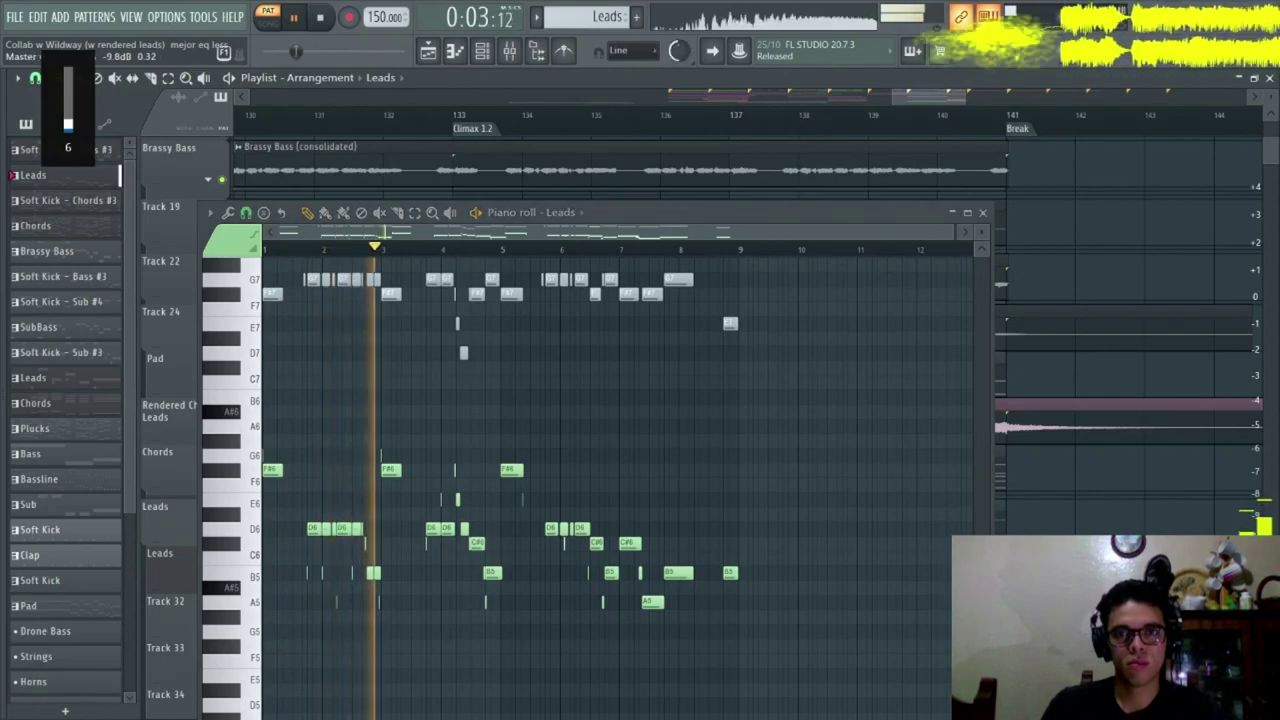
pyautogui.scroll(3, 497, 480)
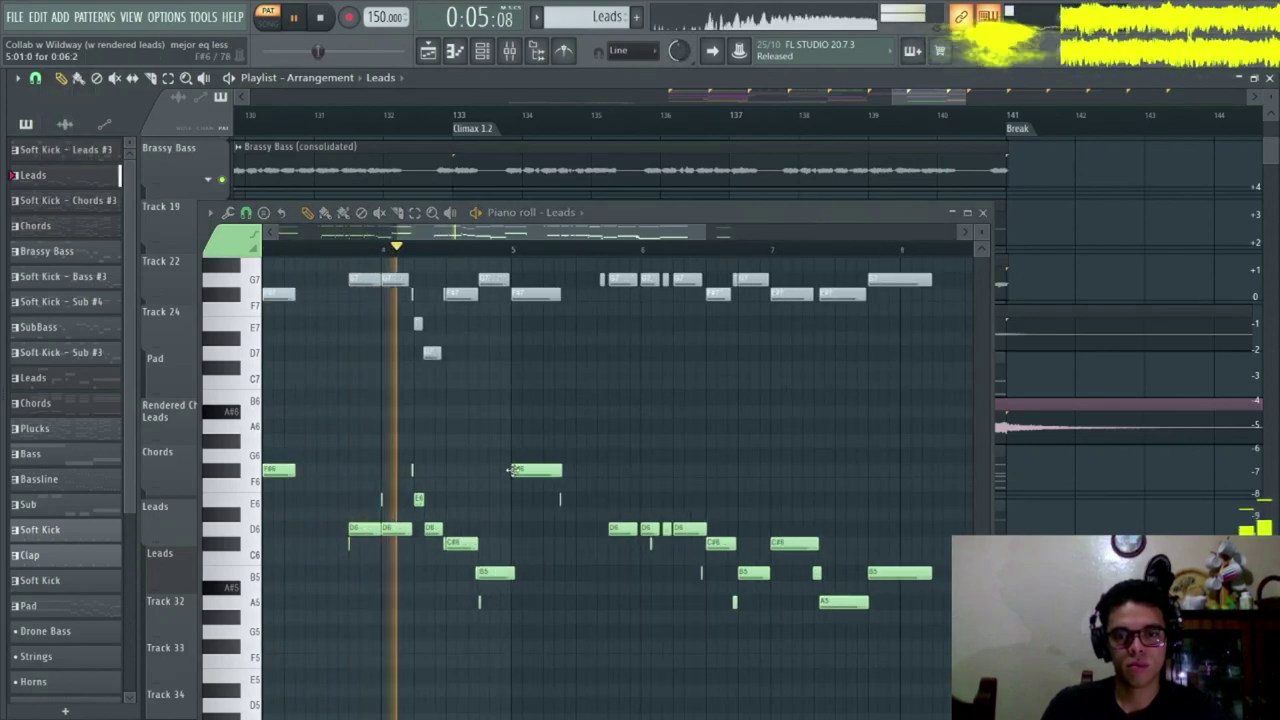
pyautogui.scroll(-2, 520, 462)
pyautogui.scroll(2, 698, 462)
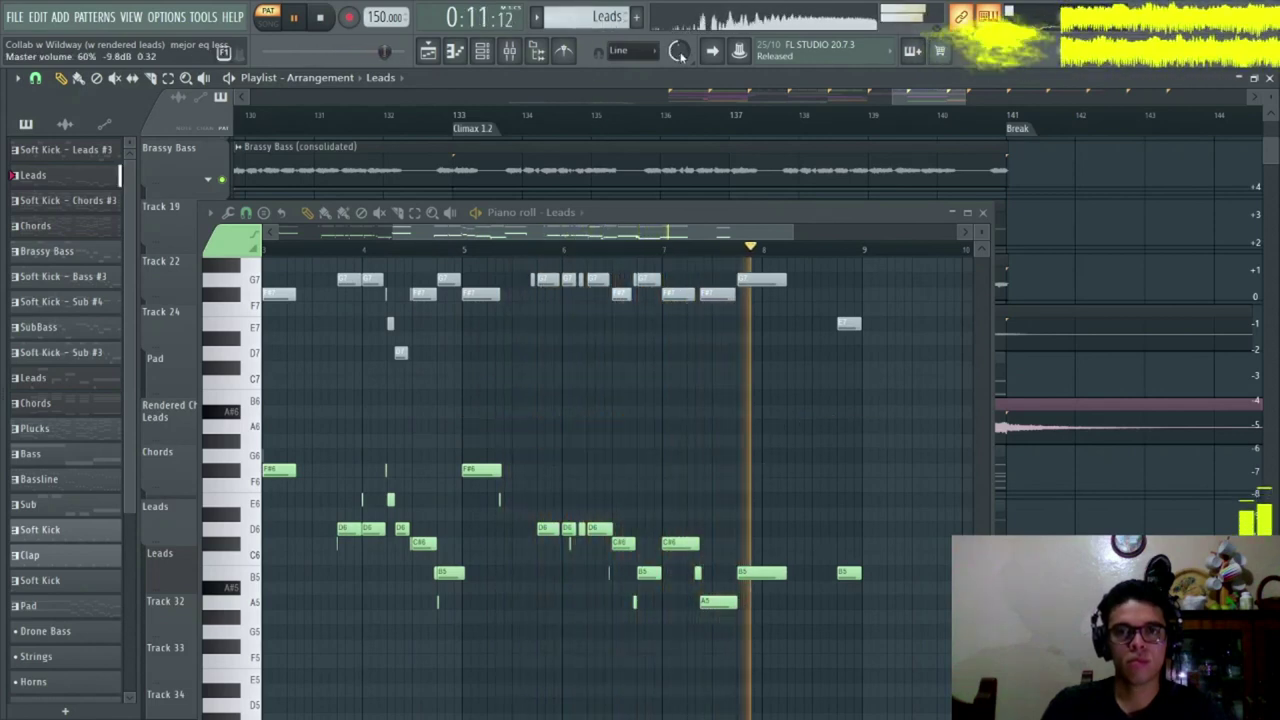
pyautogui.press('space')
# - Open the Chords clip of the Climax 1.2 section in a full-size piano roll, play it and examine its notes
pyautogui.press('F5')
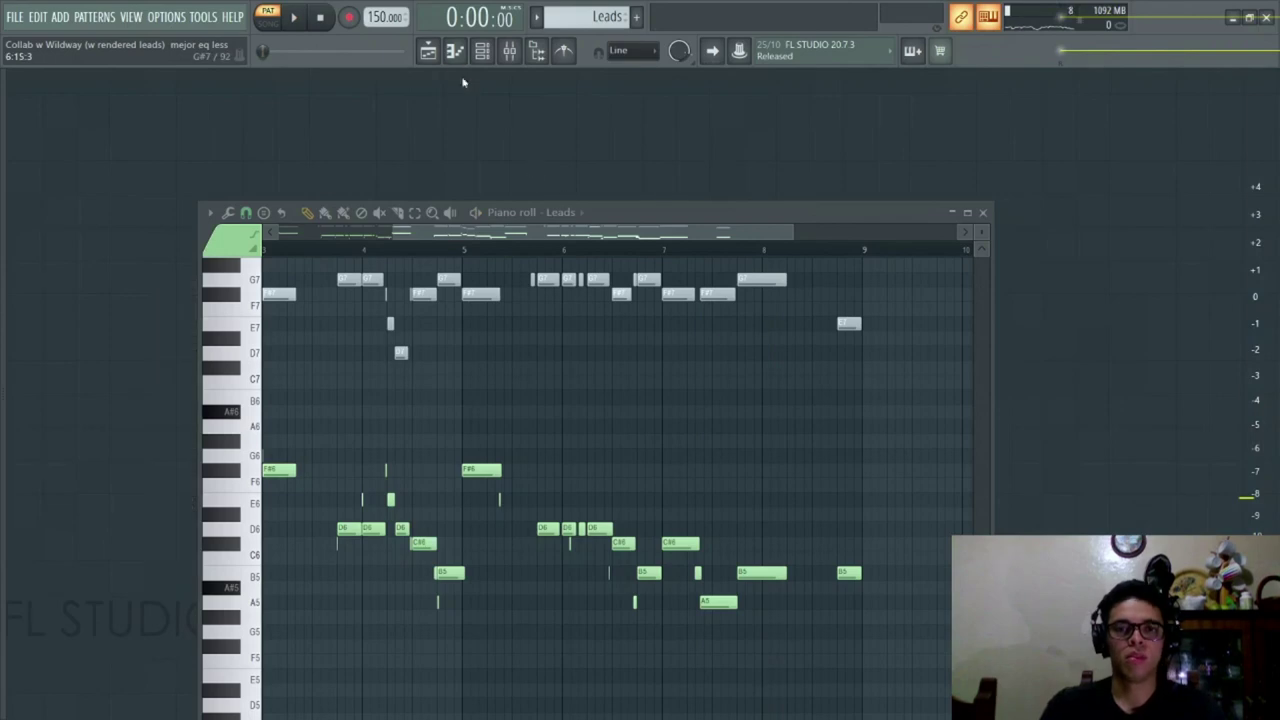
pyautogui.click(450, 52)
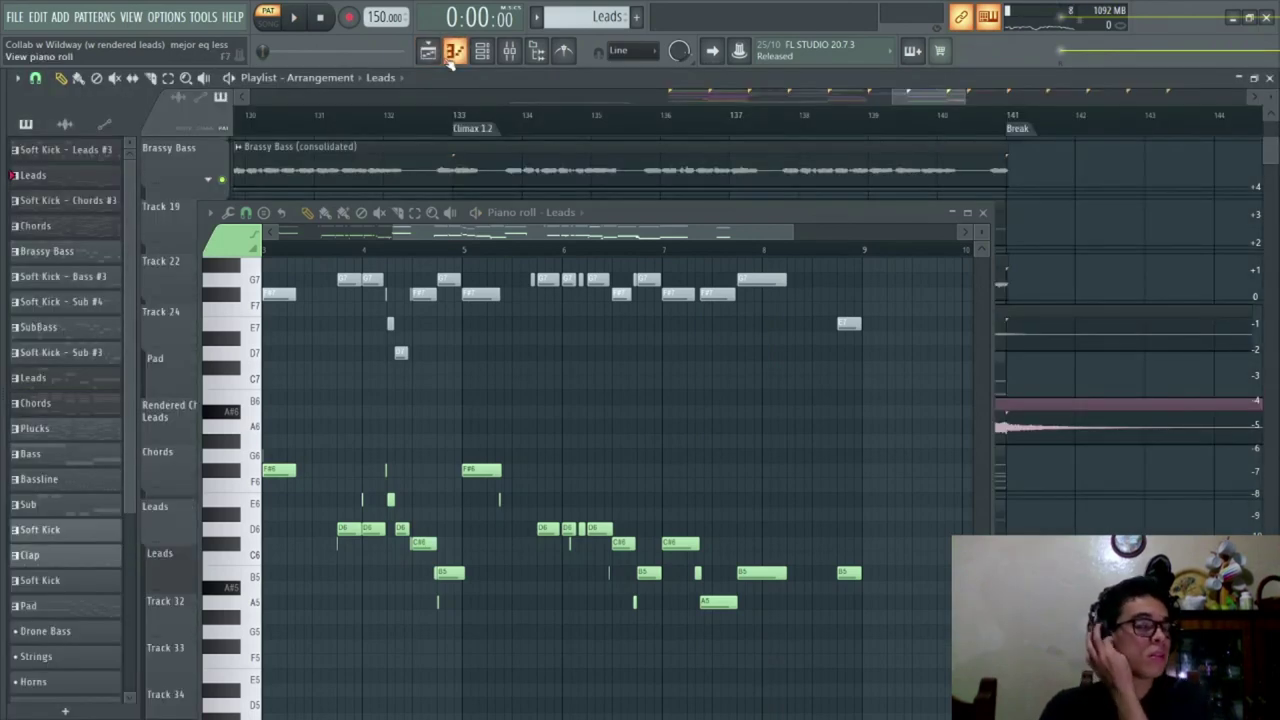
pyautogui.press('F7')
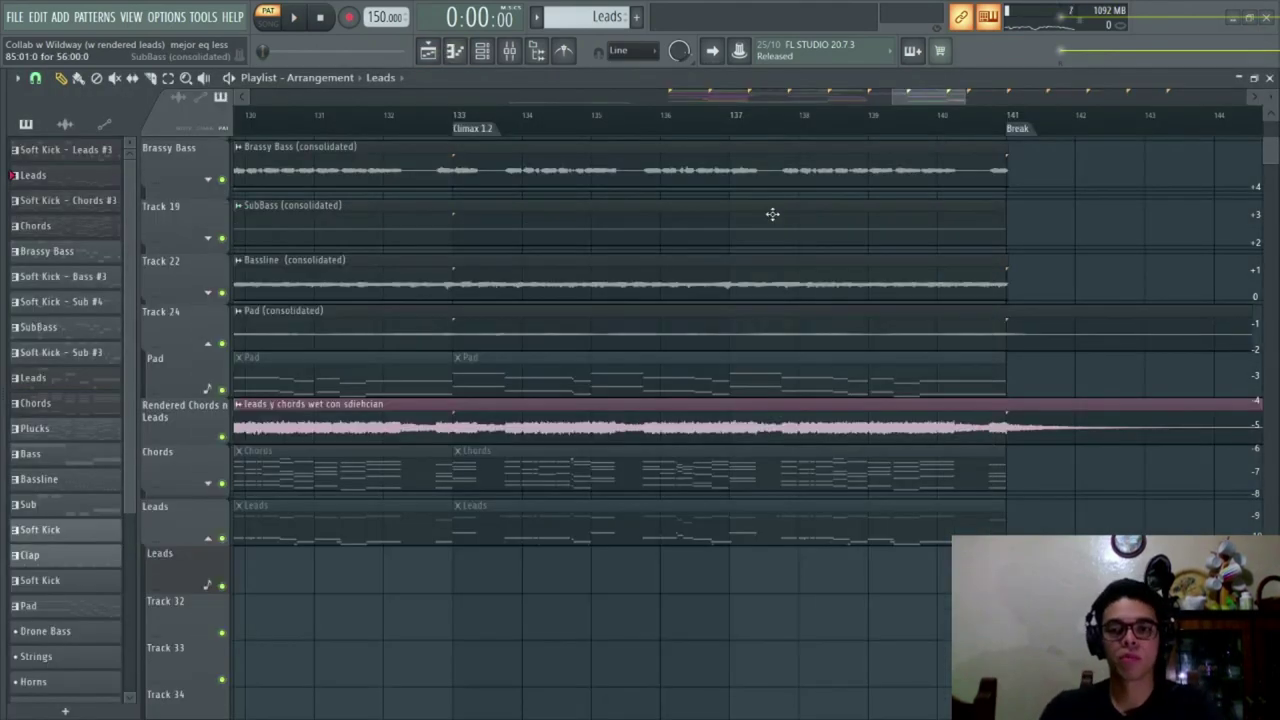
pyautogui.doubleClick(577, 473)
pyautogui.press('space')
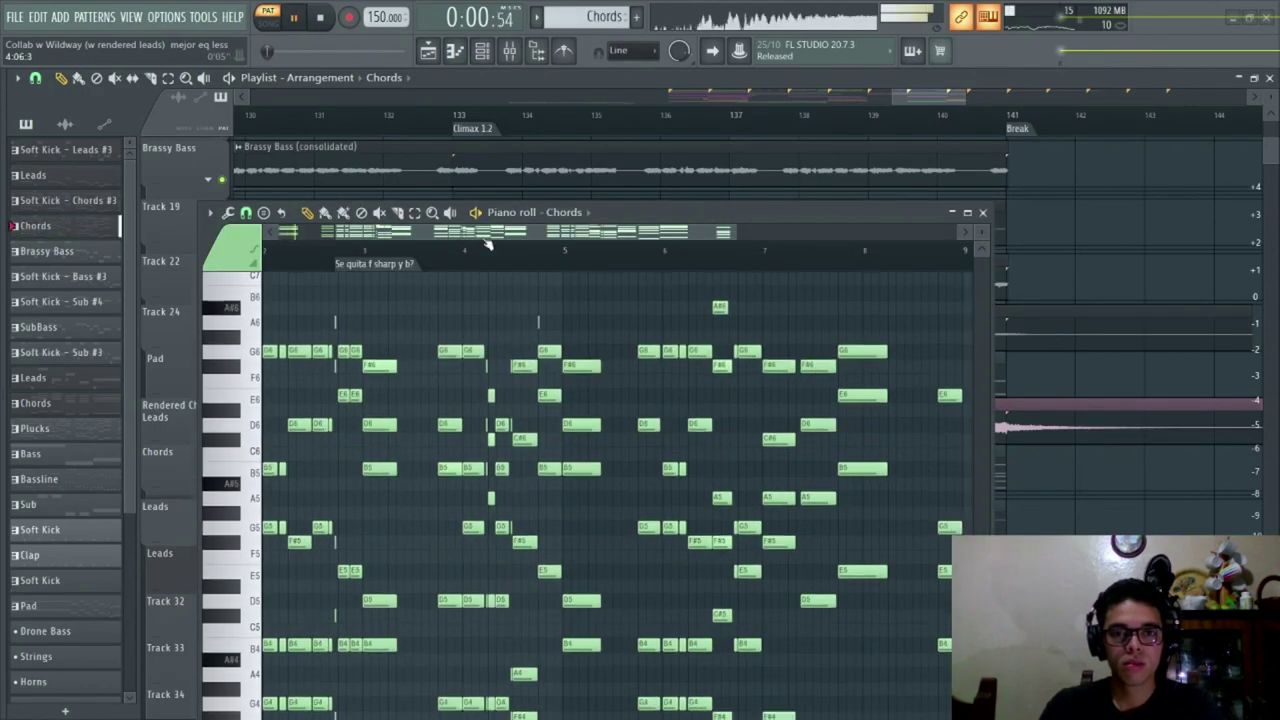
pyautogui.doubleClick(724, 214)
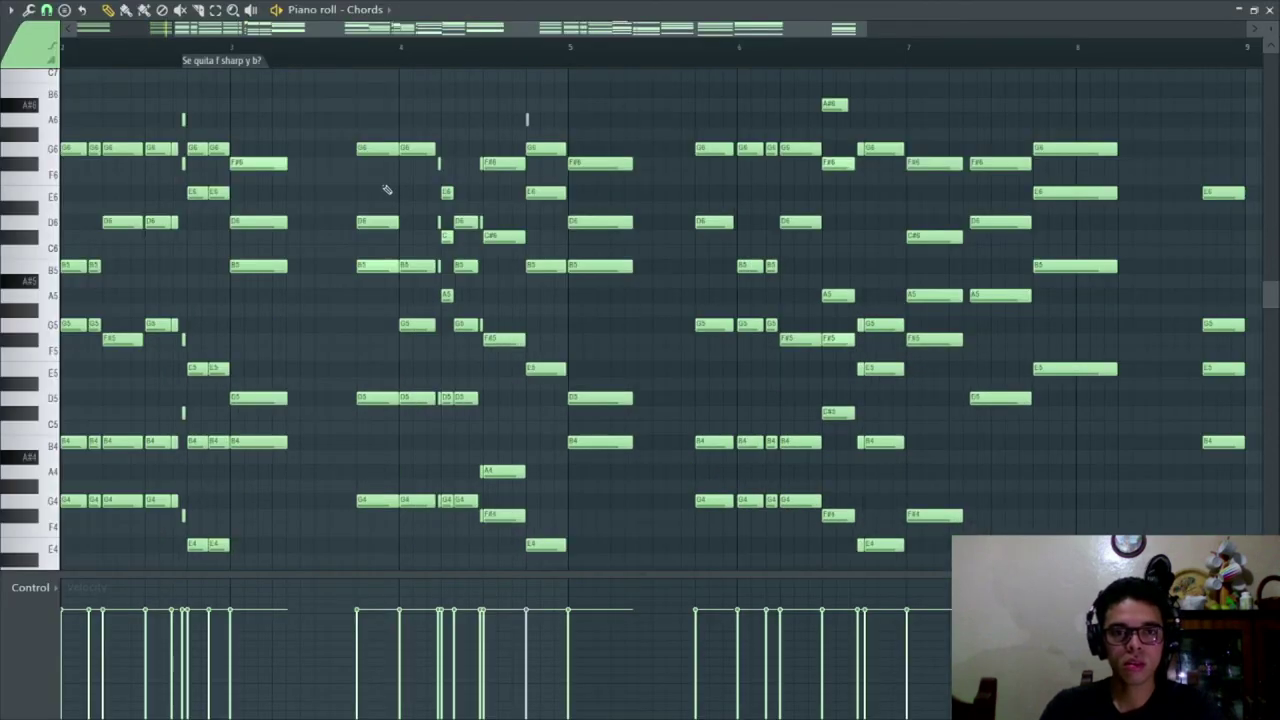
pyautogui.scroll(-3, 387, 189)
pyautogui.scroll(-2, 411, 63)
pyautogui.scroll(3, 346, 220)
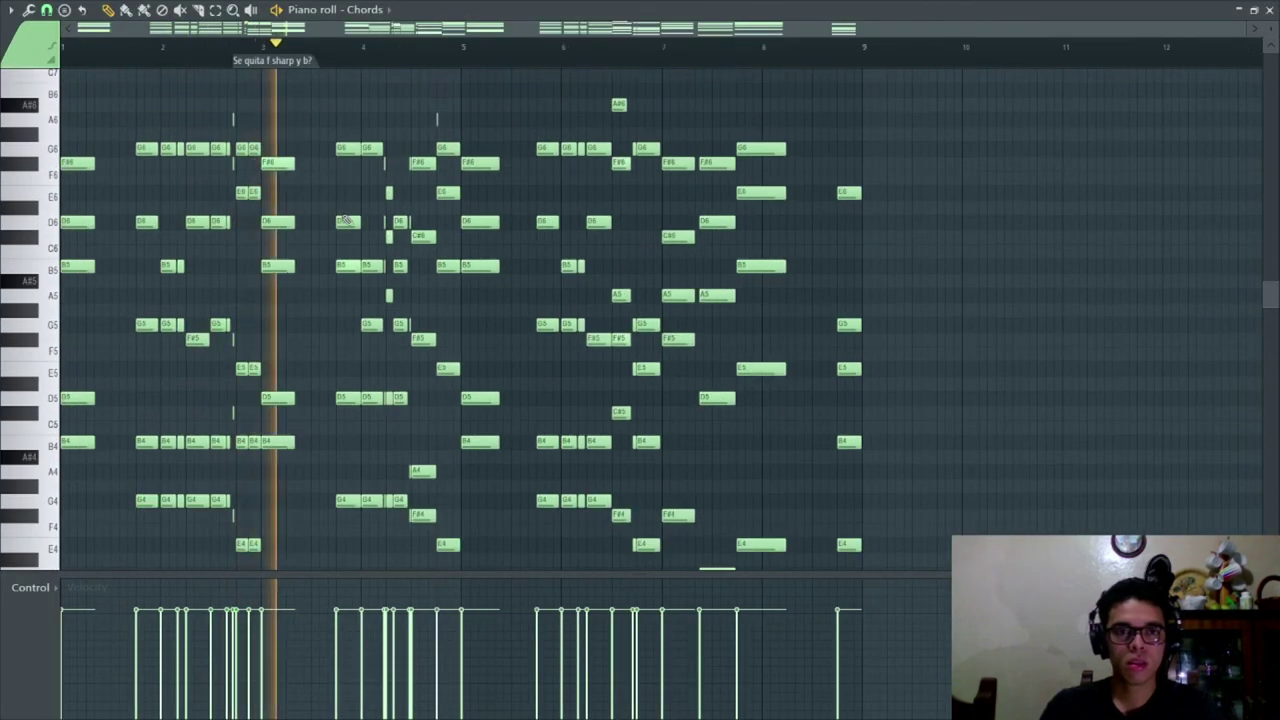
# - Follow the remaining notes of the Chords pattern through bar 8 during playback, and close its piano roll
pyautogui.scroll(3, 344, 220)
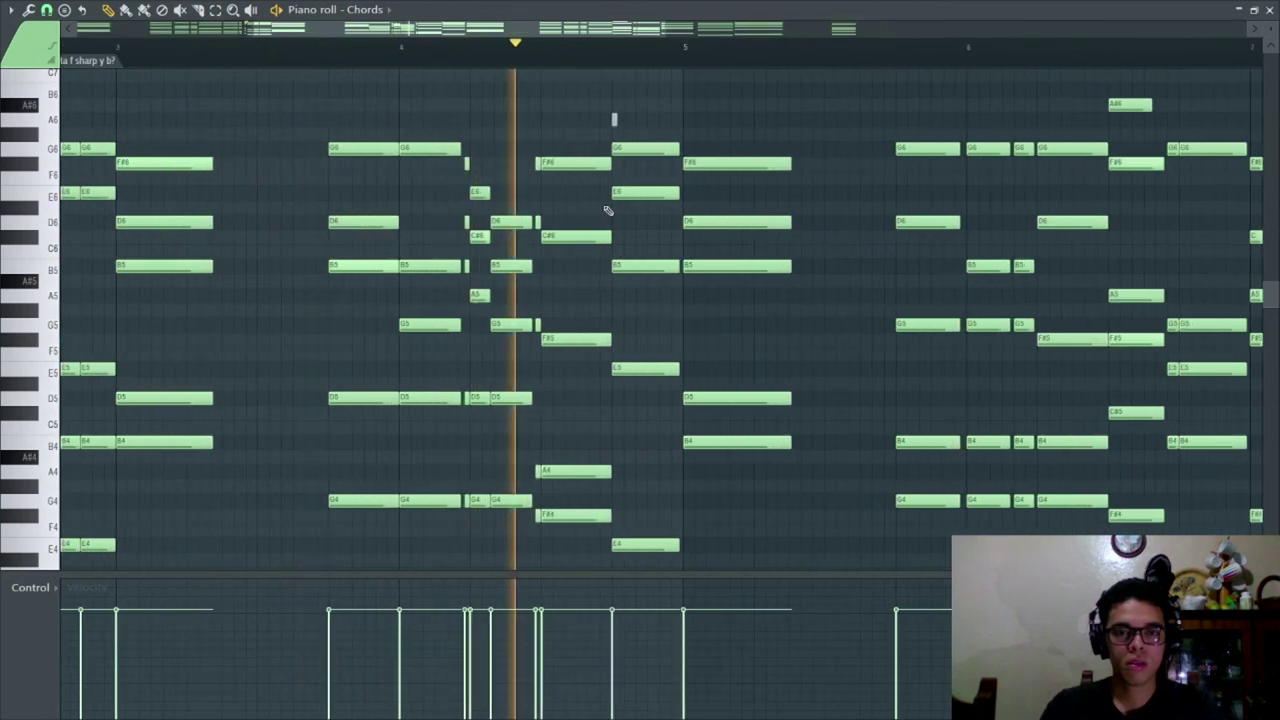
pyautogui.scroll(-3, 605, 207)
pyautogui.scroll(-1, 760, 218)
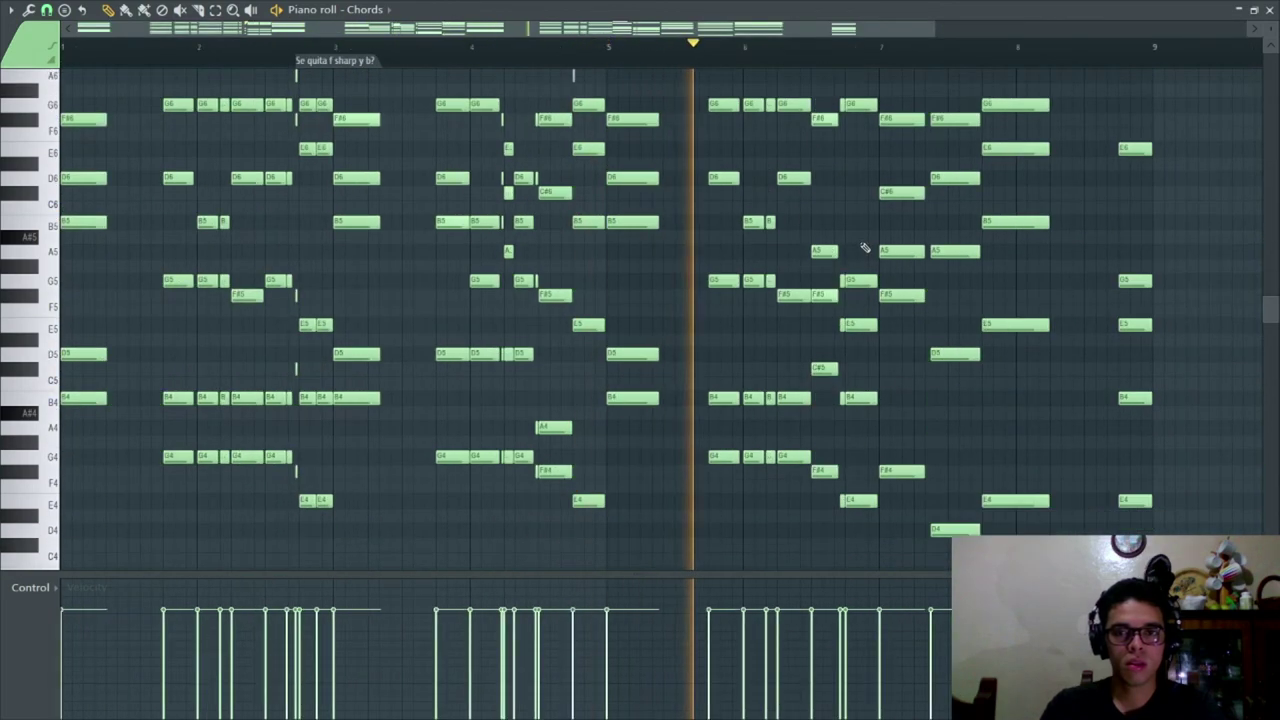
pyautogui.scroll(2, 866, 249)
pyautogui.moveTo(900, 290); pyautogui.dragTo(697, 335)
pyautogui.scroll(-3, 734, 287)
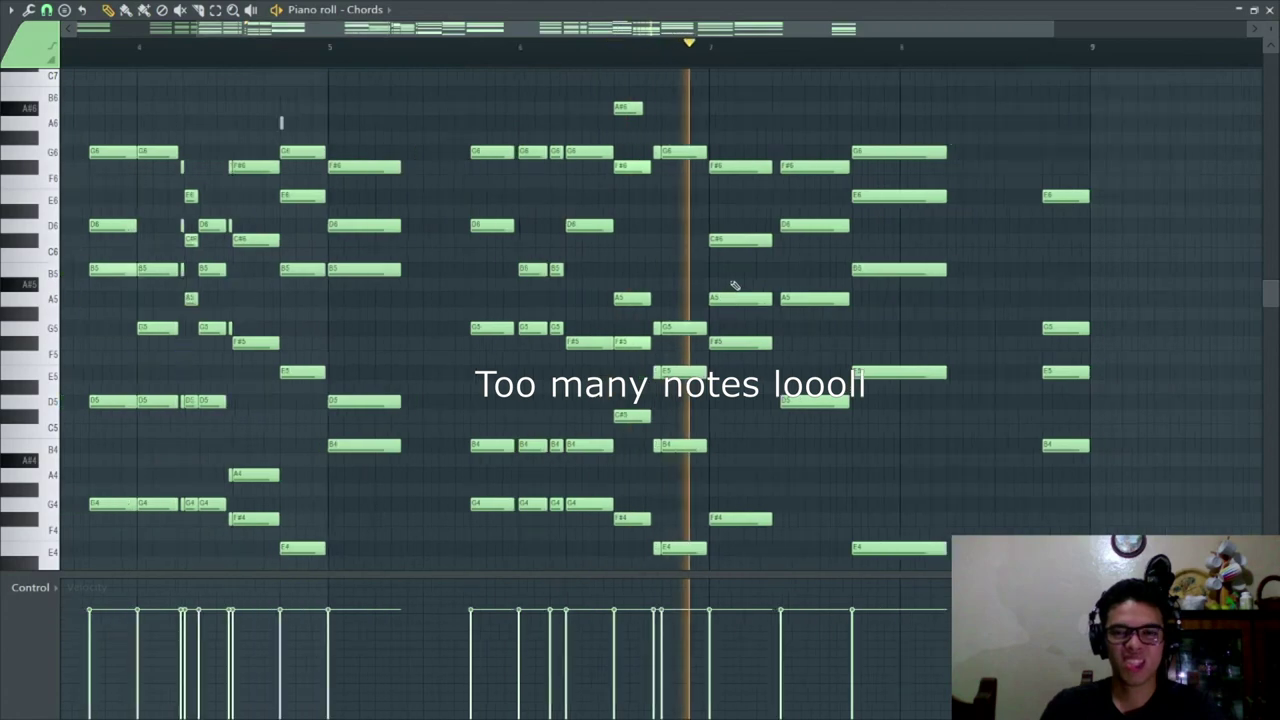
pyautogui.press('Escape')
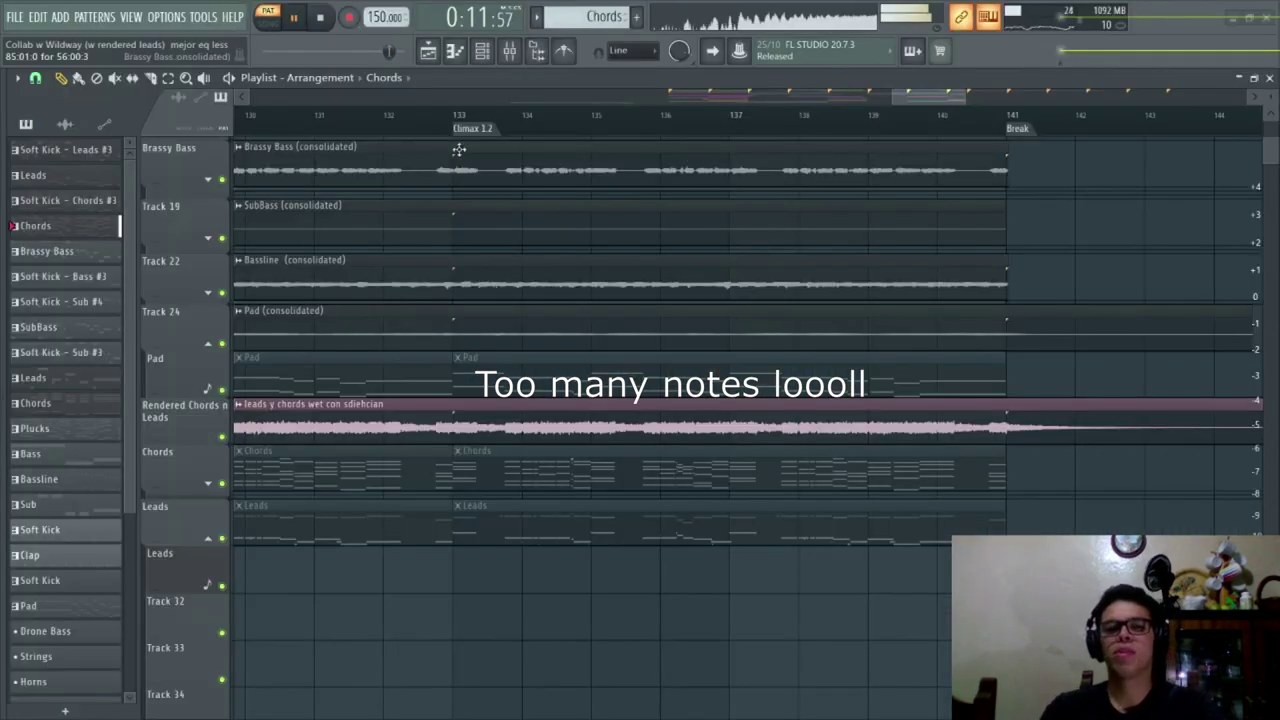
# - Play the song from the Climax marker, find the Climax 1.2 arp #2 clip in the playlist and open its notes
pyautogui.scroll(-3, 447, 120)
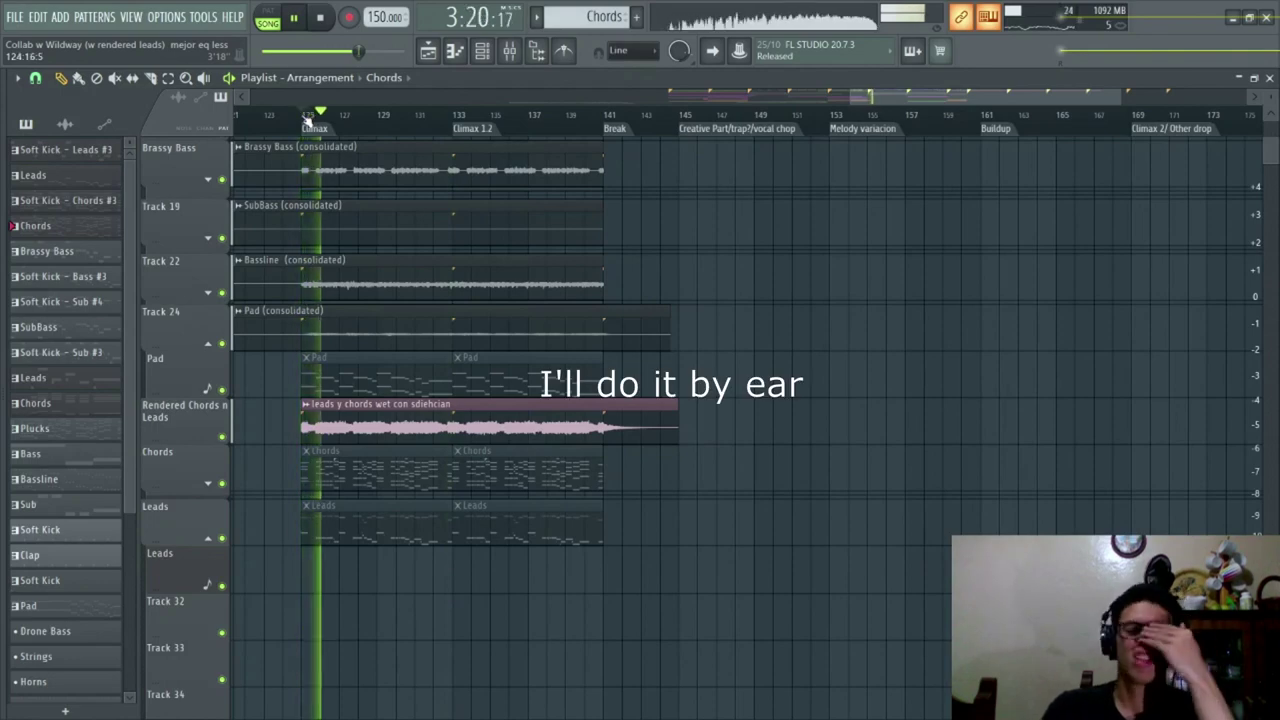
pyautogui.press('F5')
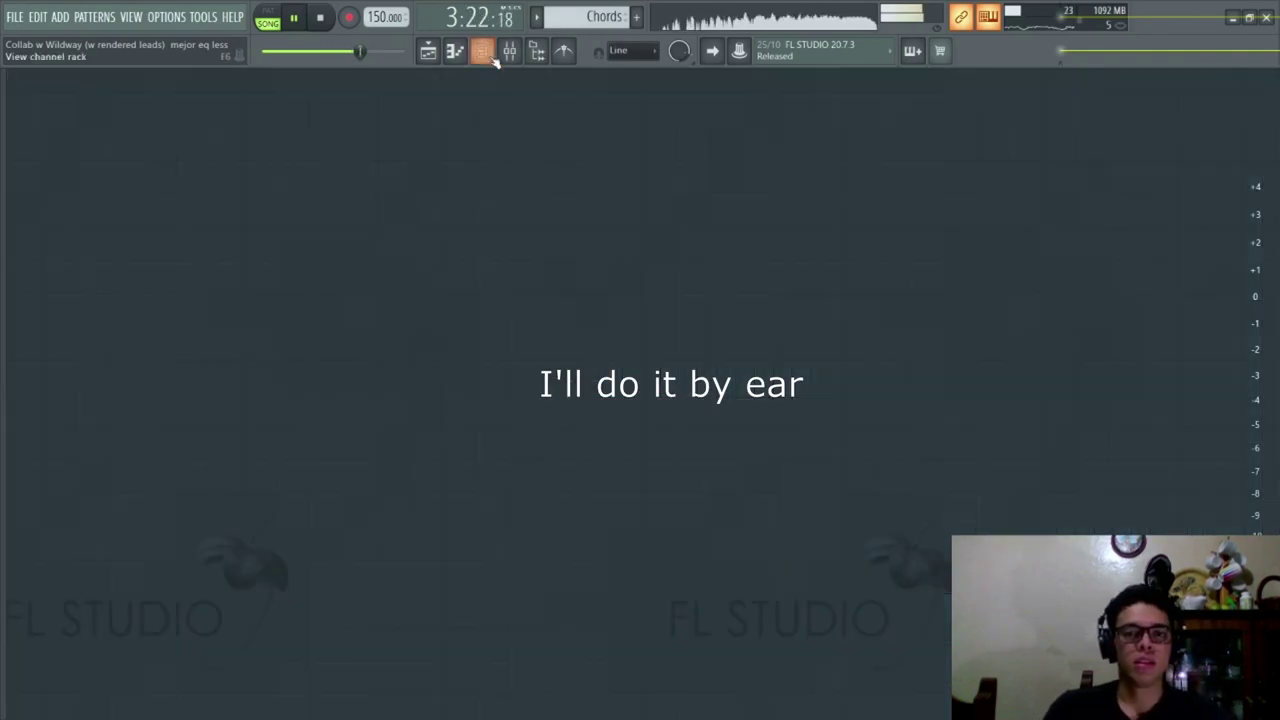
pyautogui.click(428, 52)
pyautogui.scroll(-5, 449, 206)
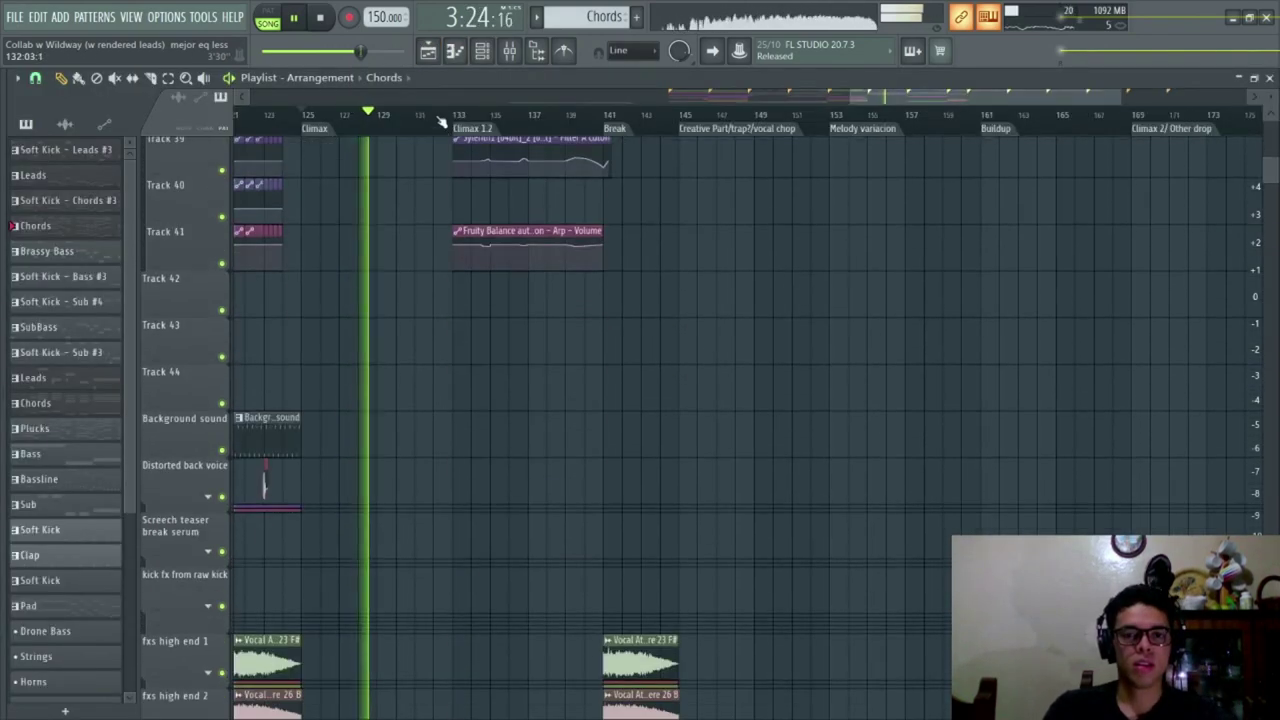
pyautogui.scroll(4, 420, 118)
pyautogui.scroll(2, 420, 208)
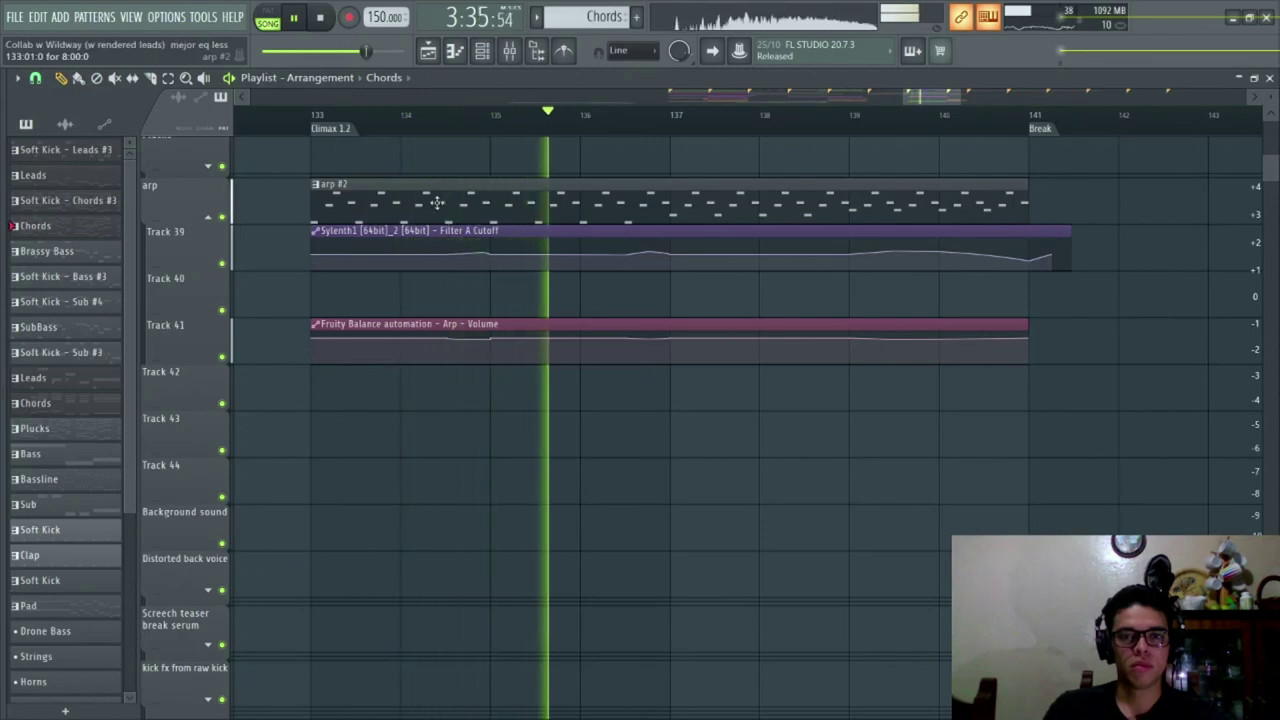
pyautogui.doubleClick(398, 216)
pyautogui.scroll(1, 400, 237)
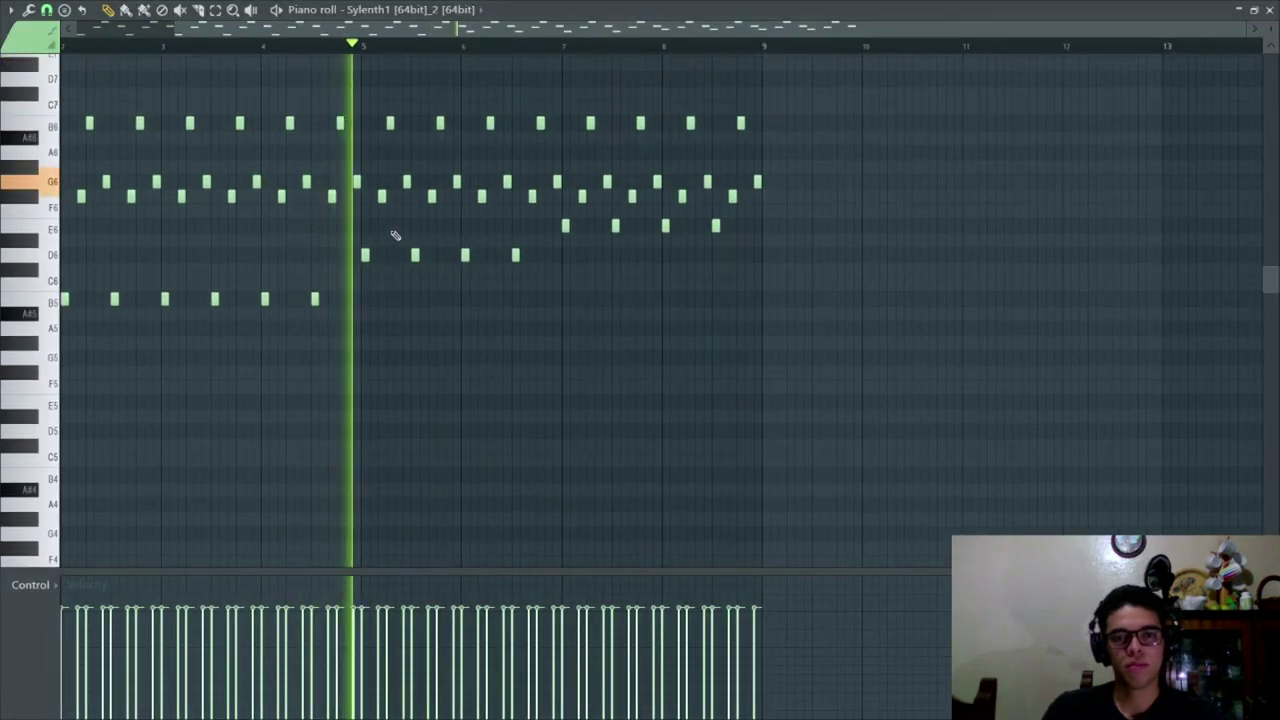
# - Select the D6 notes in bars 5 and 6 of arp #2 and try them at C#6 and D#6 during playback
pyautogui.scroll(1, 395, 235)
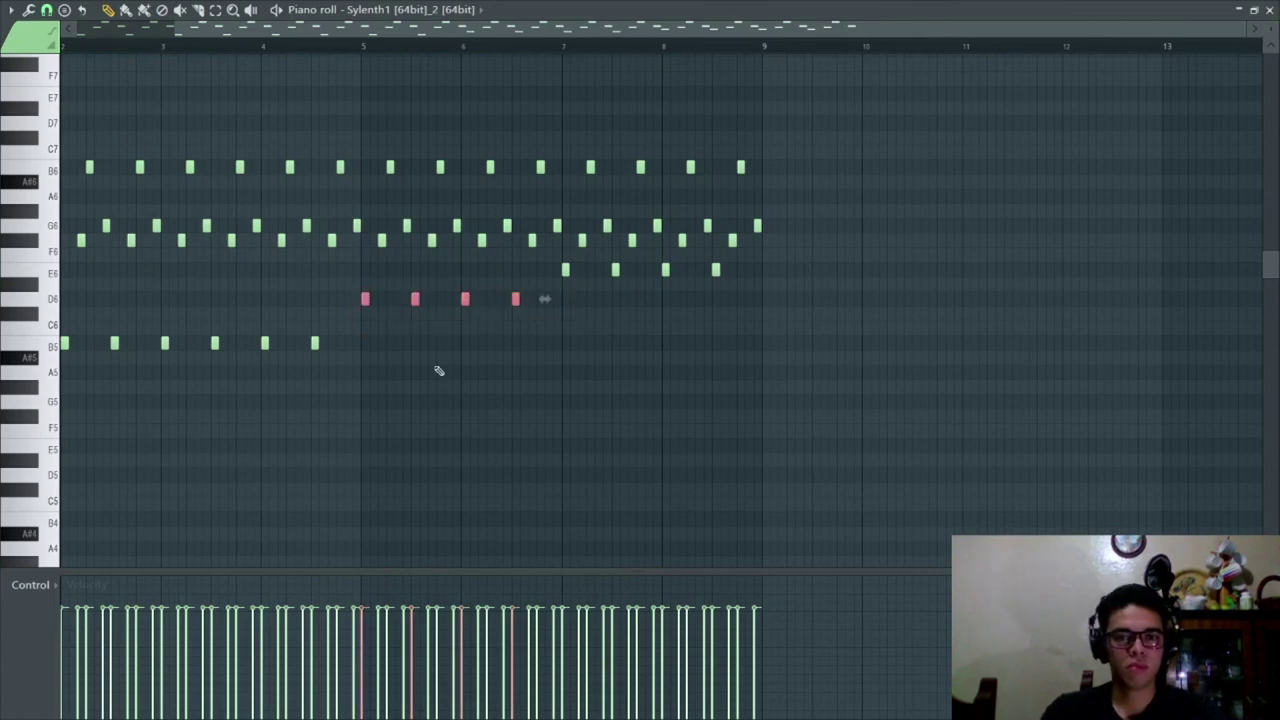
pyautogui.press('space')
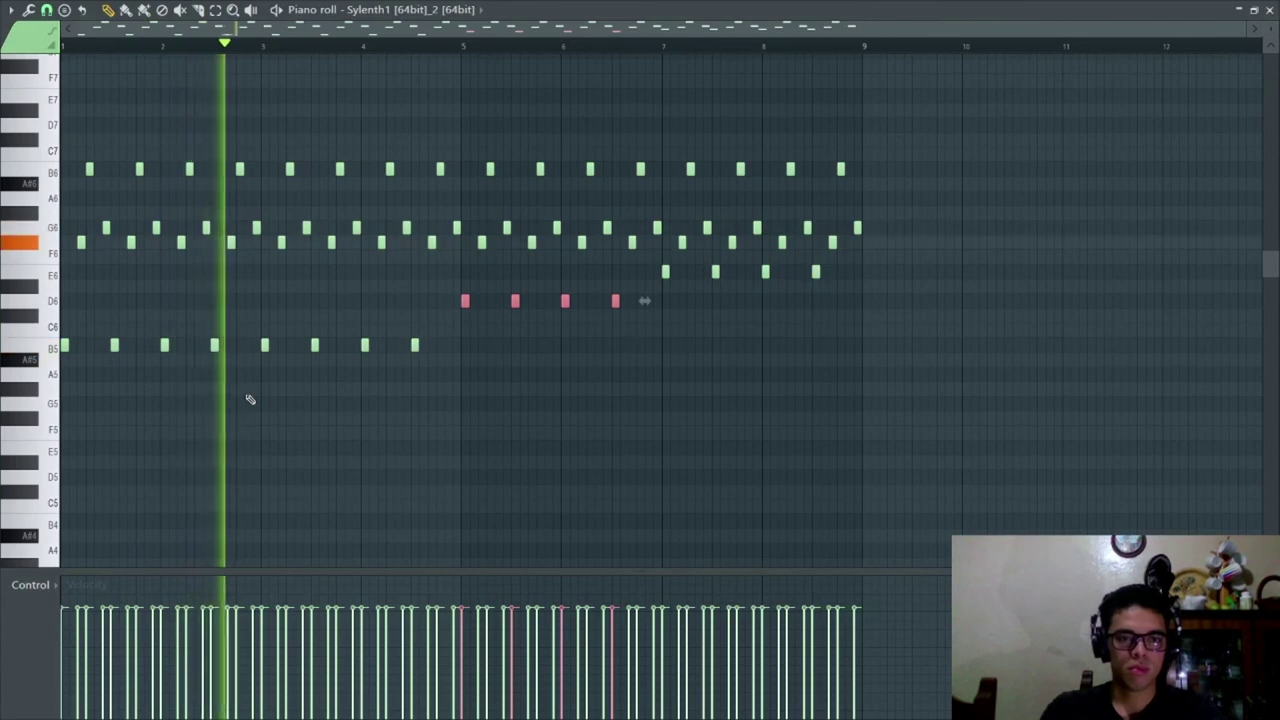
pyautogui.press('Down')
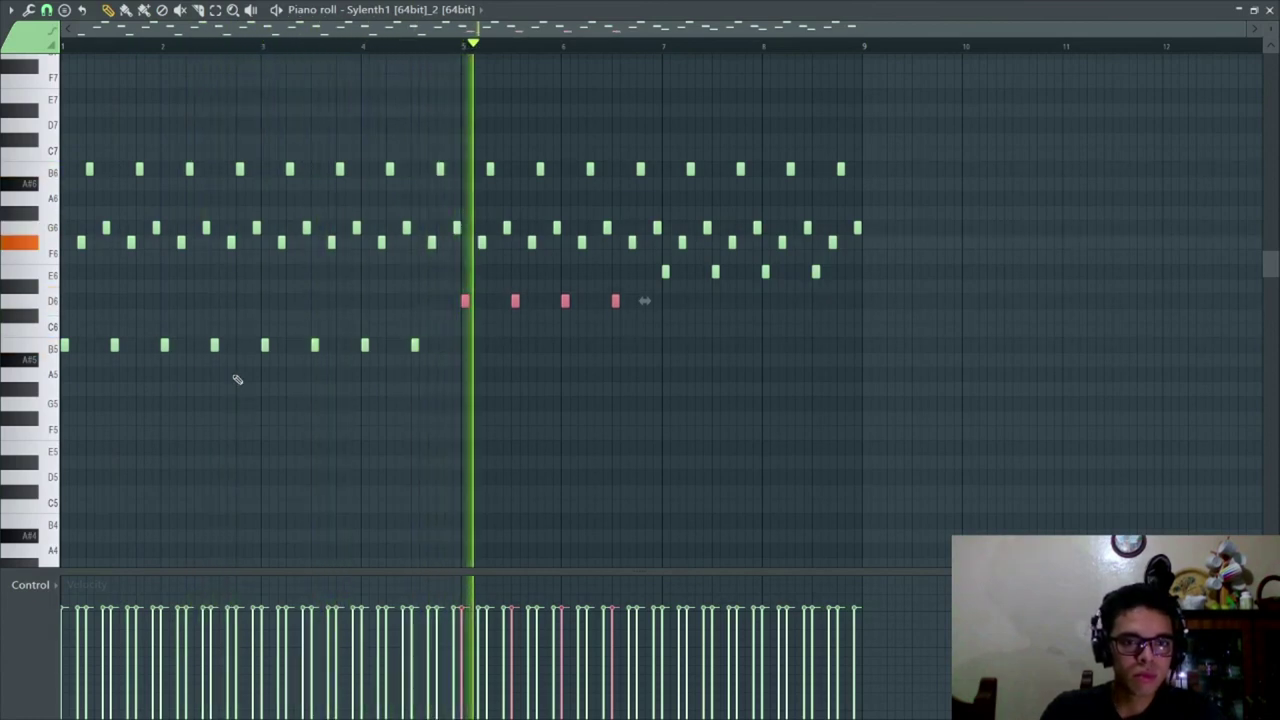
pyautogui.press('space')
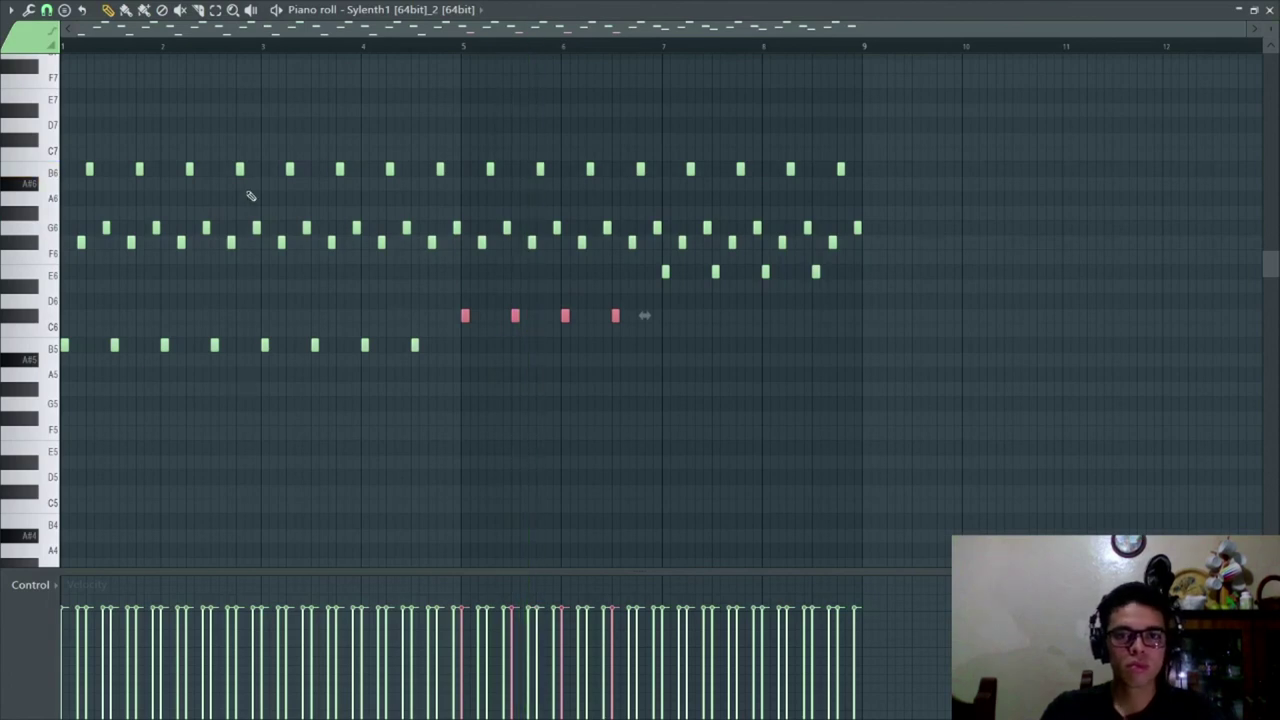
pyautogui.click(408, 48)
pyautogui.press('space')
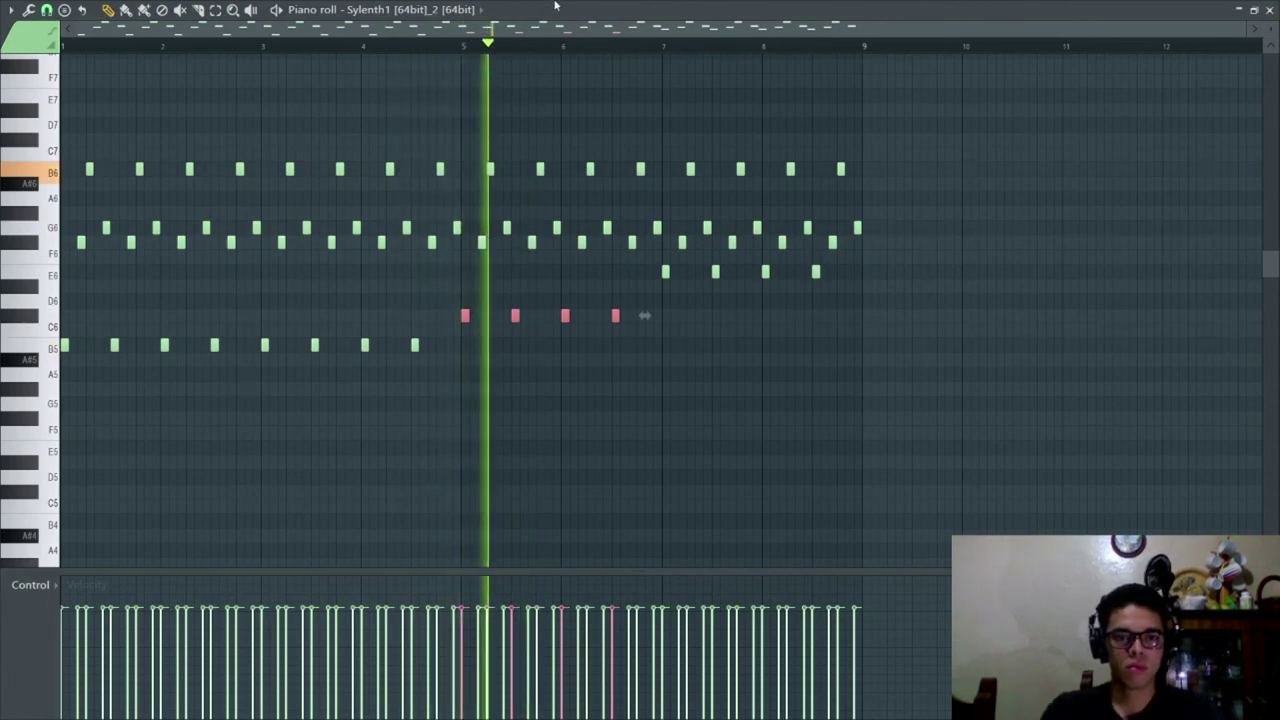
pyautogui.press('Up')
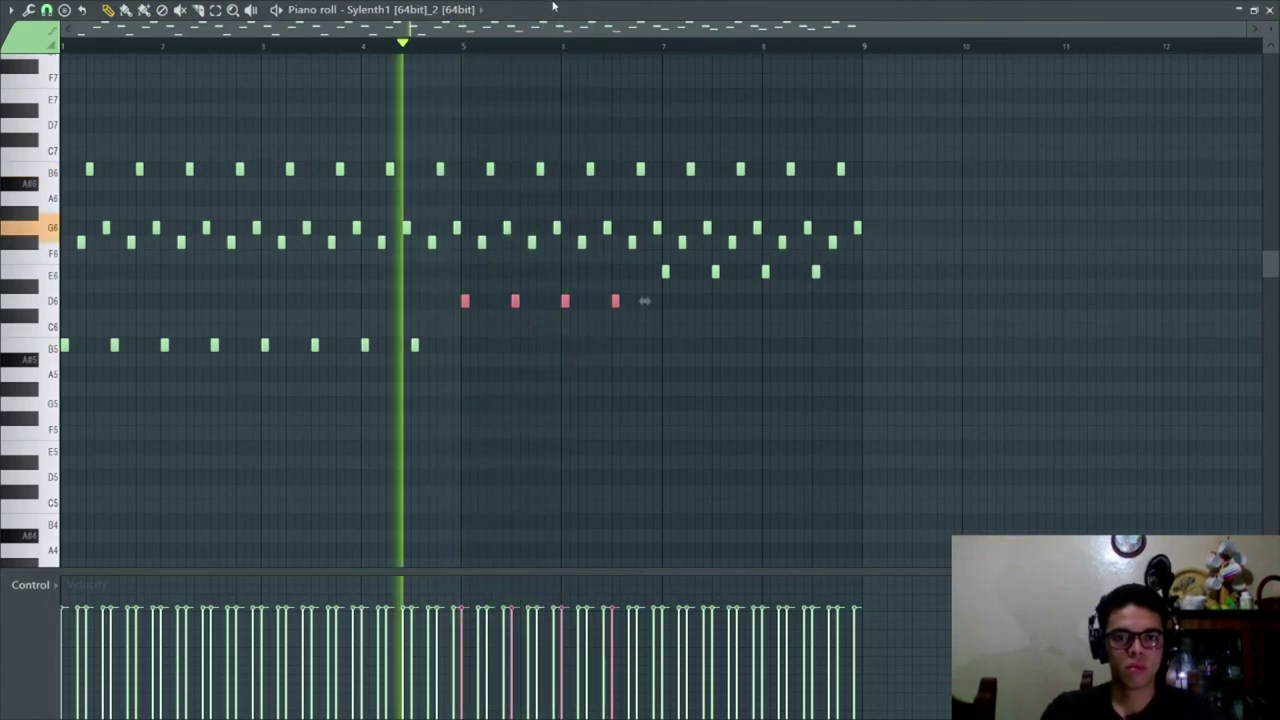
pyautogui.press('space')
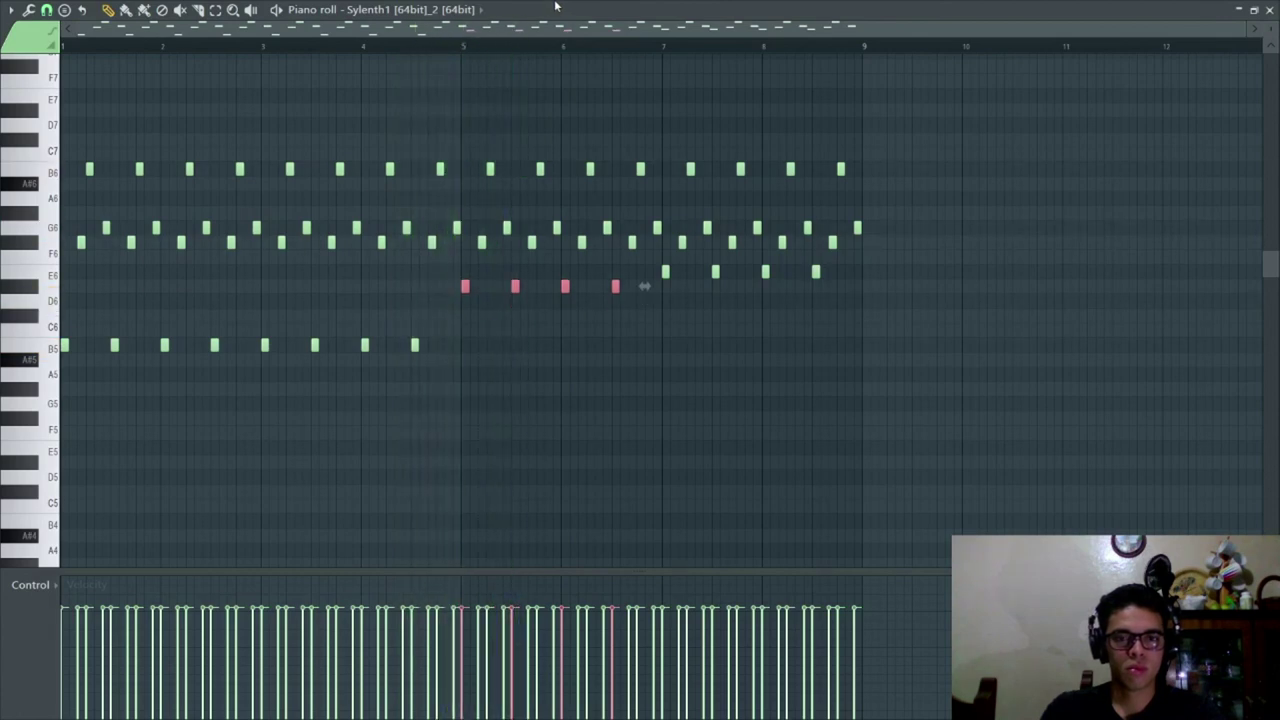
pyautogui.press('space')
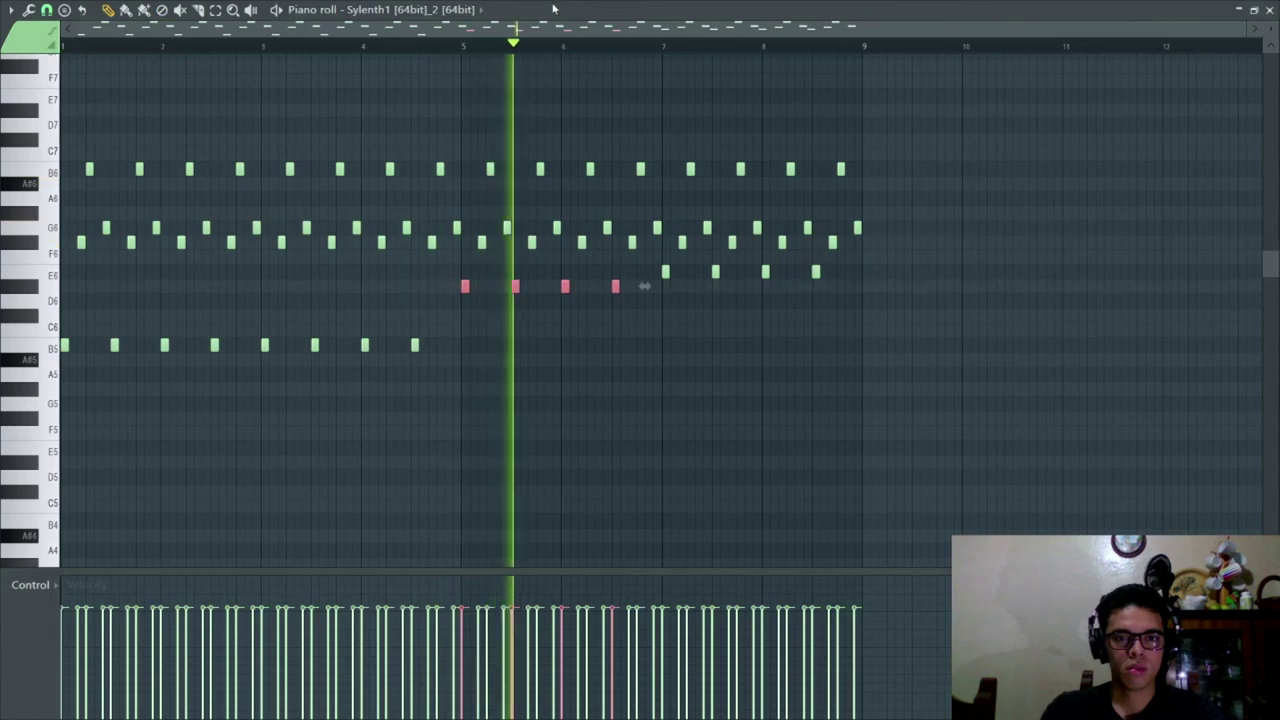
# - In bars 5 and 6, set the lowest arp notes to B5 and lower the G6 notes to E6
pyautogui.hotkey('shift', 'Down')
pyautogui.hotkey('shift', 'Down')
pyautogui.hotkey('shift', 'Up')
pyautogui.hotkey('ctrl', 'd')
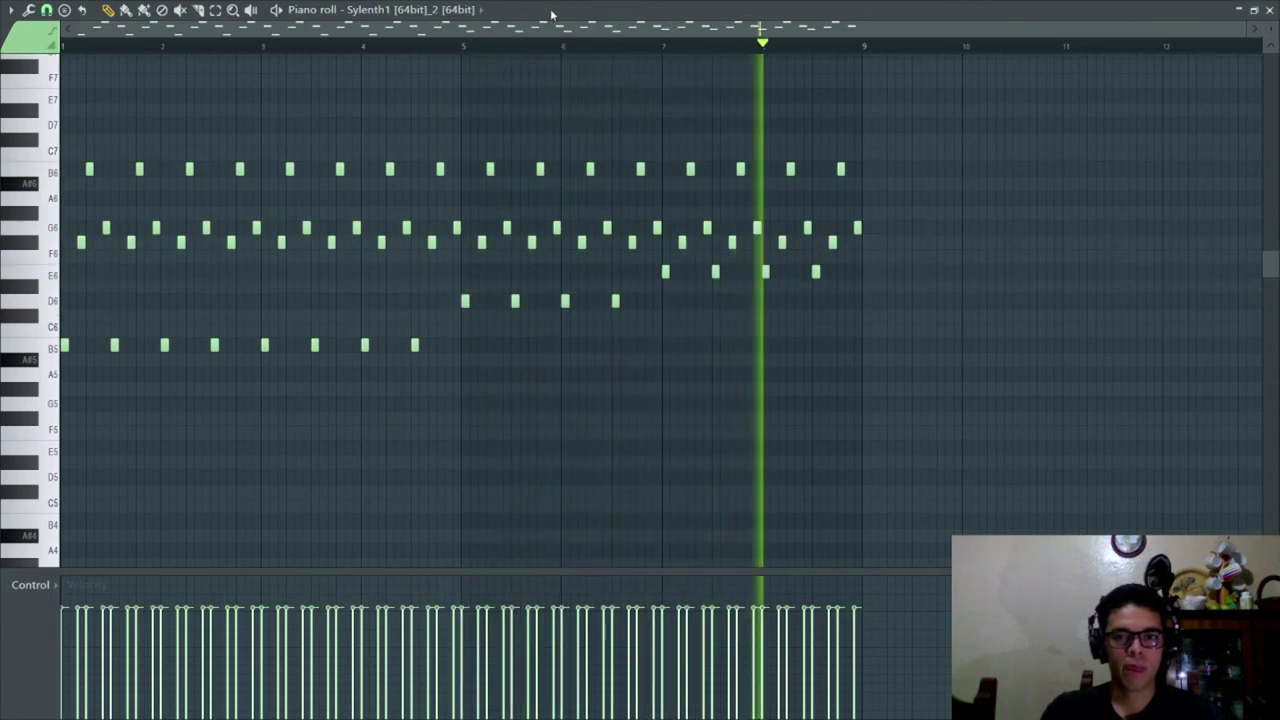
pyautogui.hotkey('ctrl', 'z')
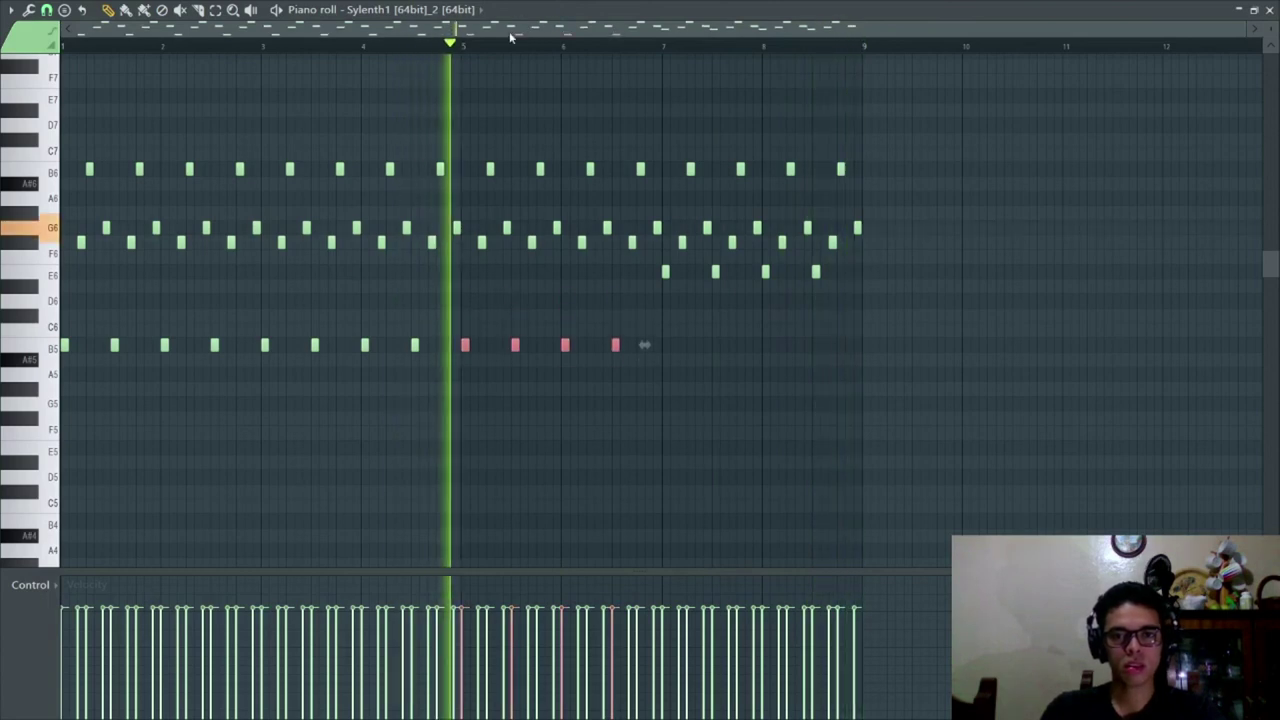
pyautogui.hotkey('ctrl', 'z')
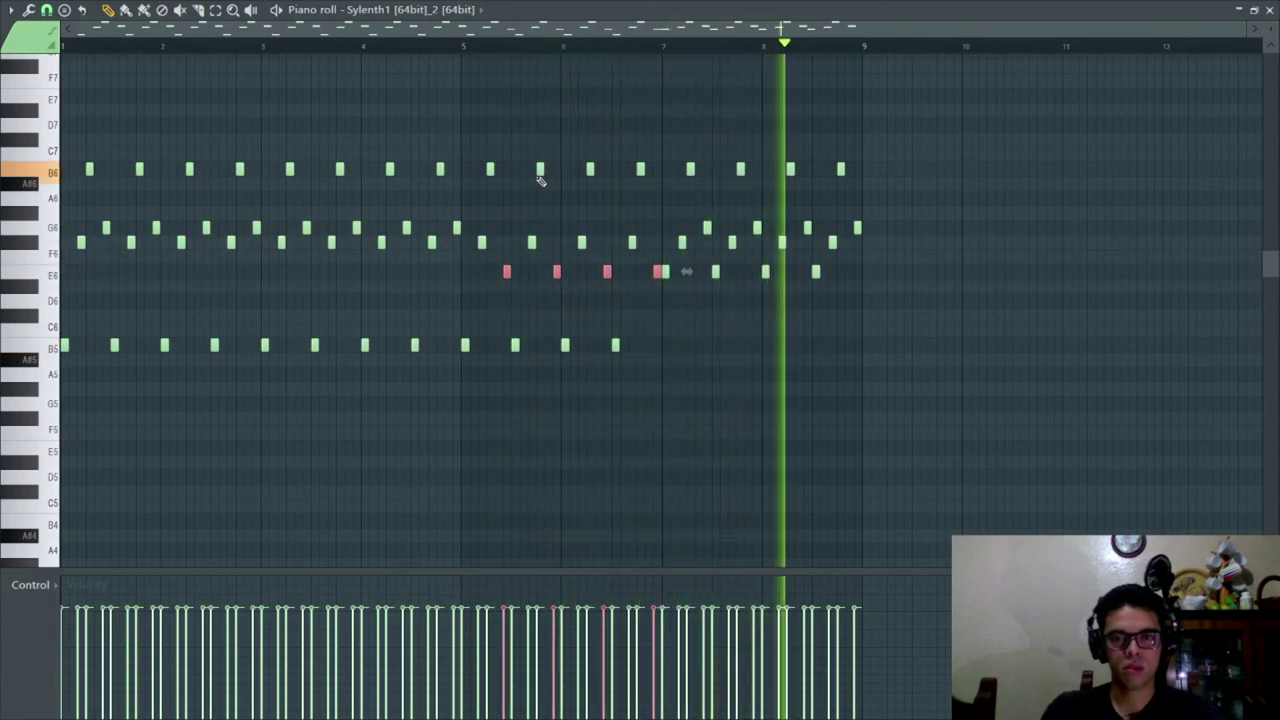
# - Try the F#6 notes in bars 7 and 8 at F#5 and G#5, and return them to F#6
pyautogui.press('space')
pyautogui.keyDown('ctrl'); pyautogui.click(842, 255); pyautogui.keyUp('ctrl')
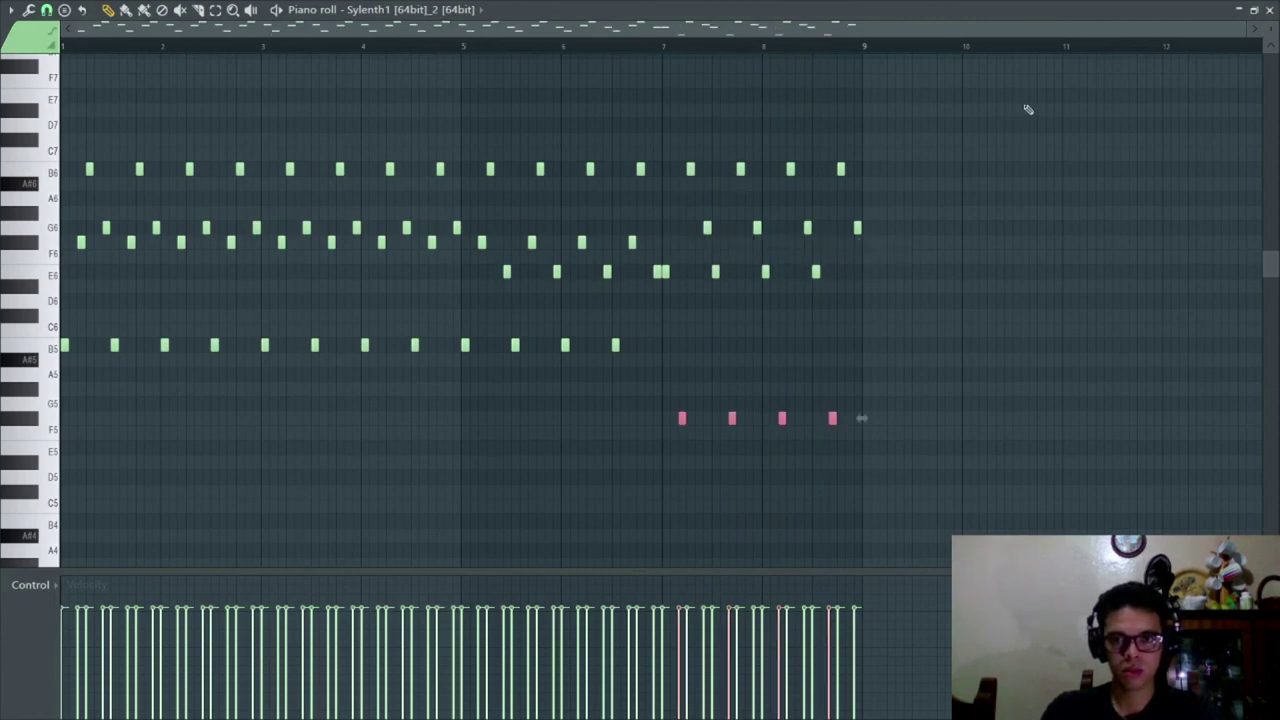
pyautogui.press('space')
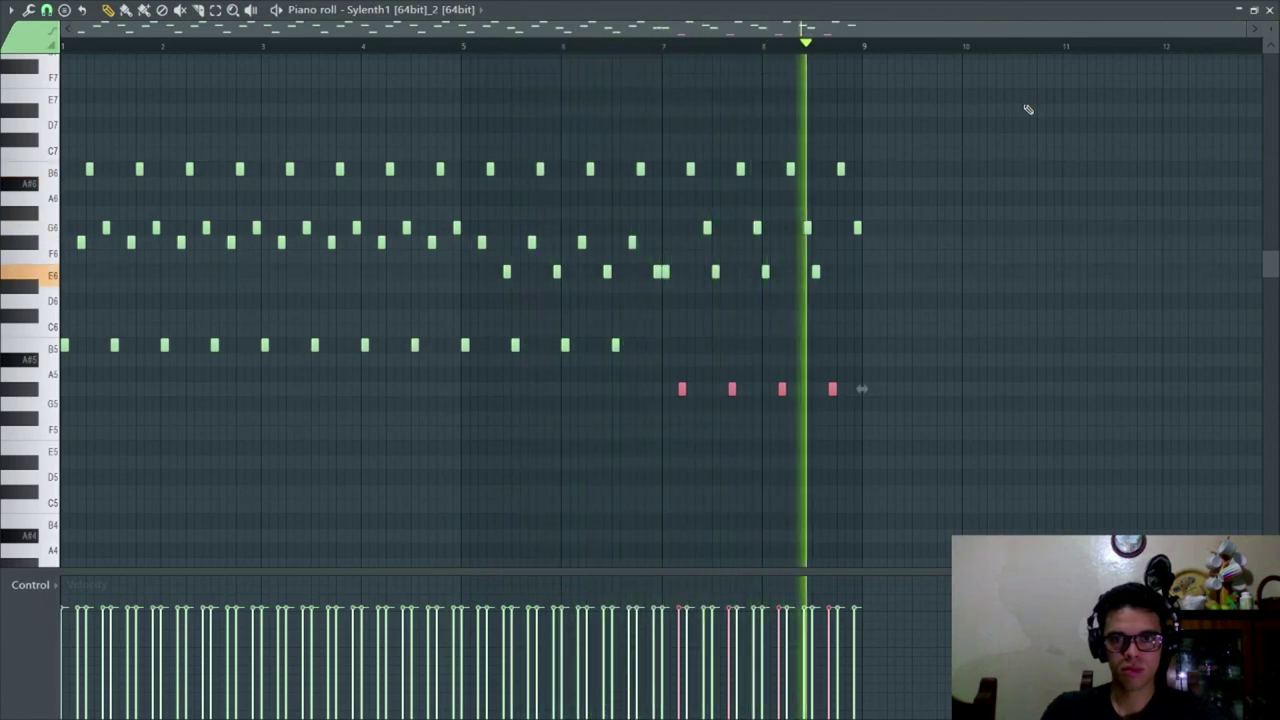
pyautogui.hotkey('ctrl', 'z')
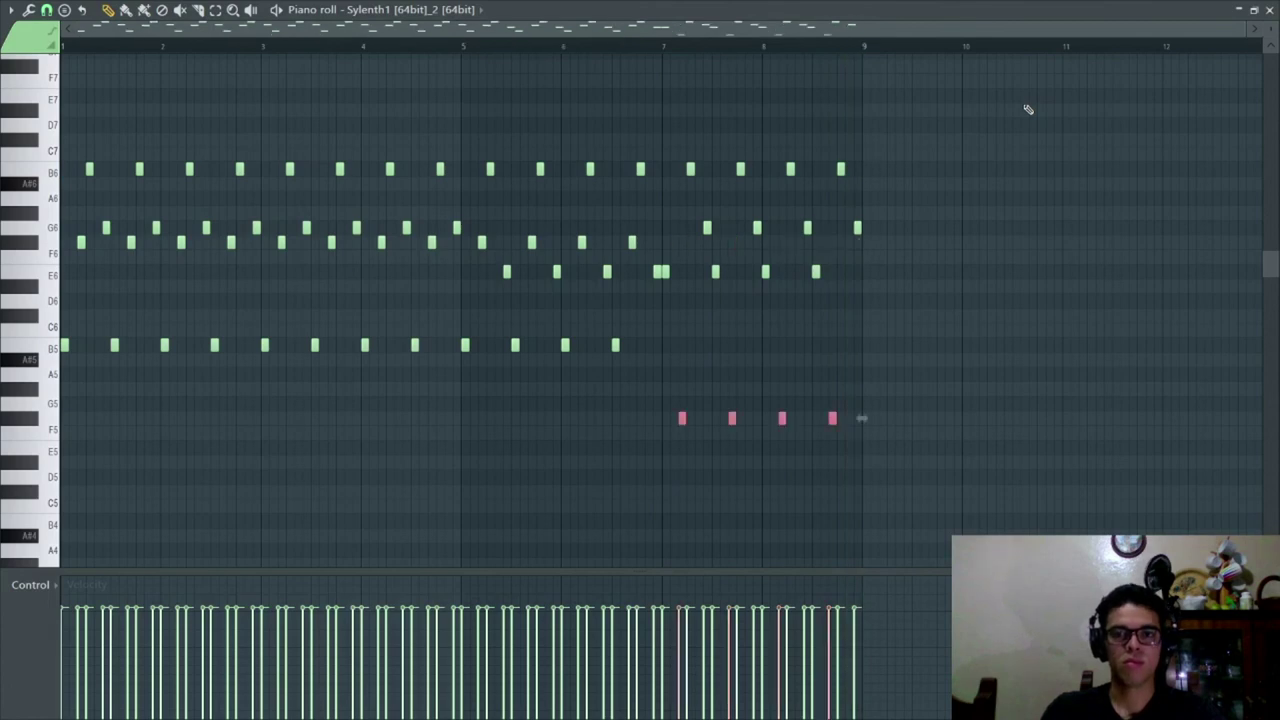
pyautogui.rightClick(985, 121)
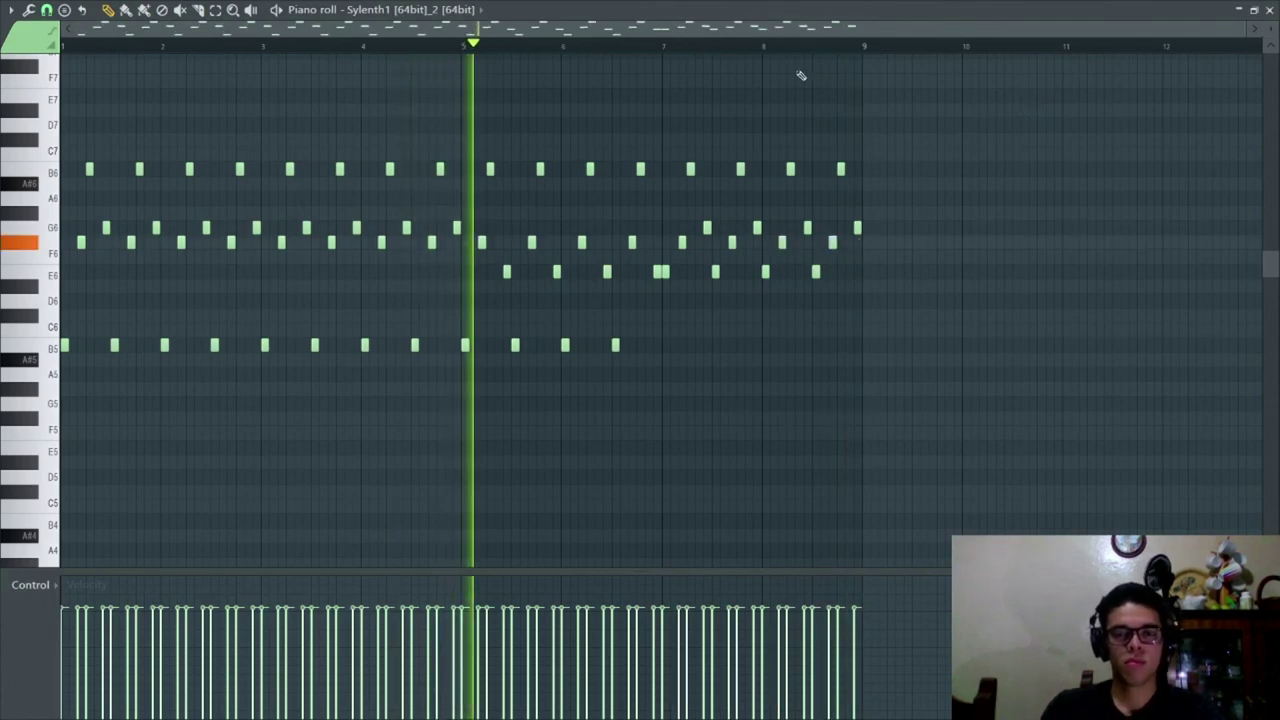
# - Play the arp #2 pattern on its own in a reduced piano roll window, and check the audio levels in OBS
pyautogui.press('XF86AudioLowerVolume')
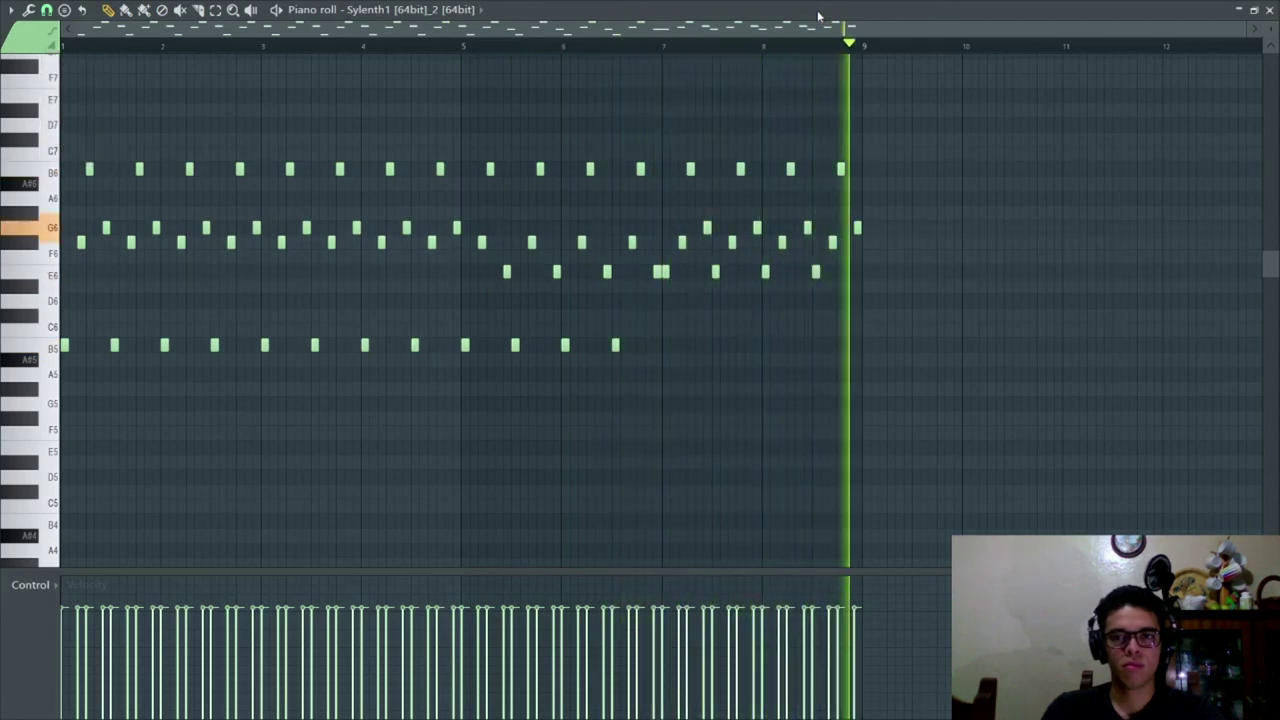
pyautogui.doubleClick(687, 9)
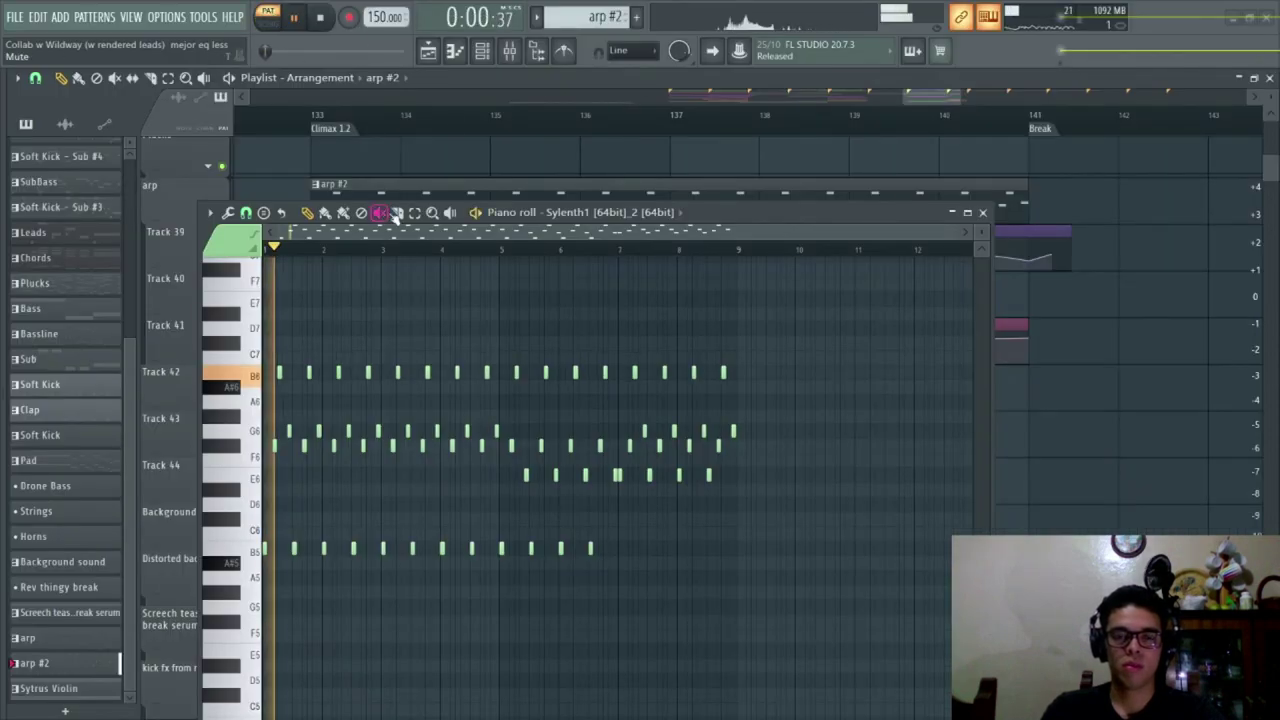
pyautogui.hotkey('alt', 'Tab')
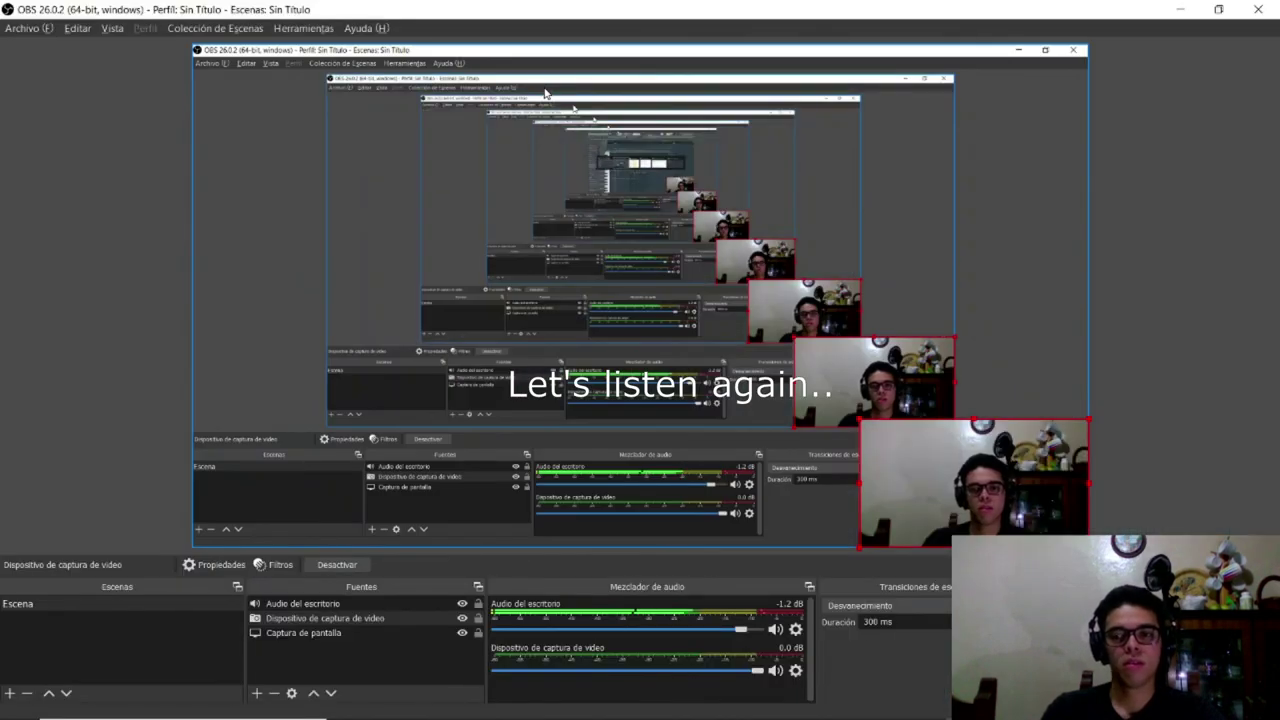
pyautogui.hotkey('alt', 'Tab')
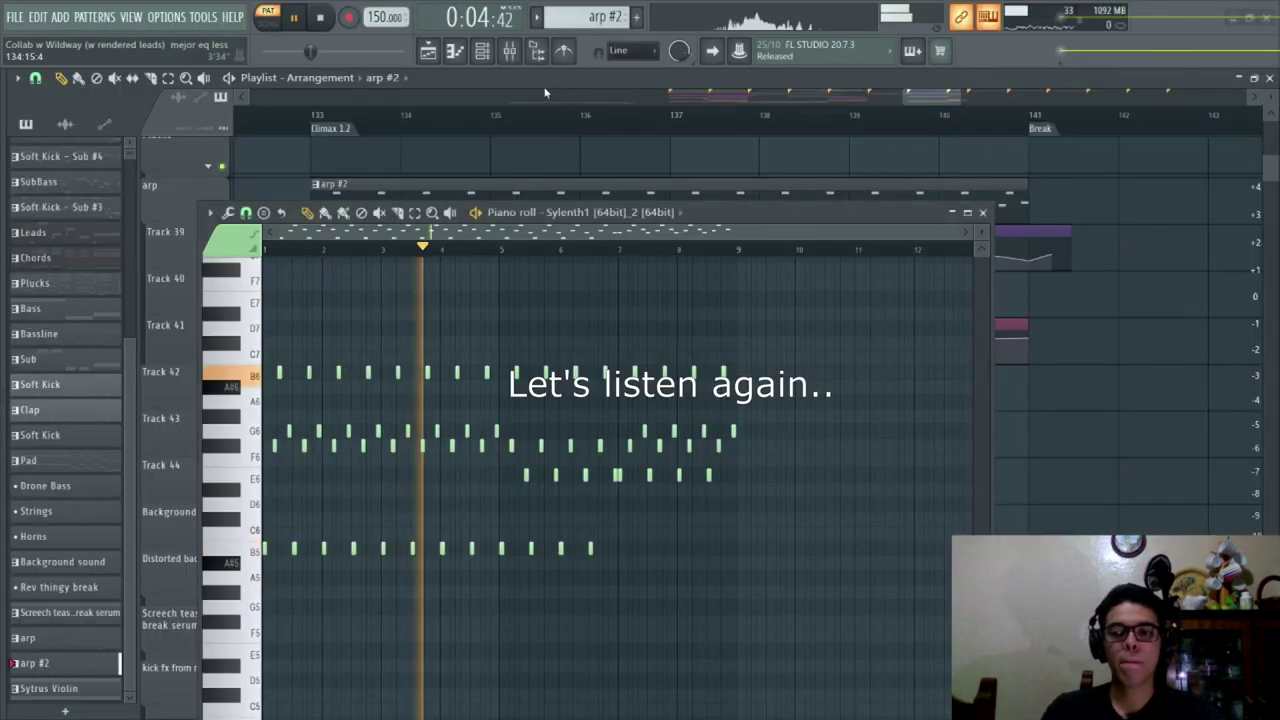
pyautogui.hotkey('alt', 'Tab')
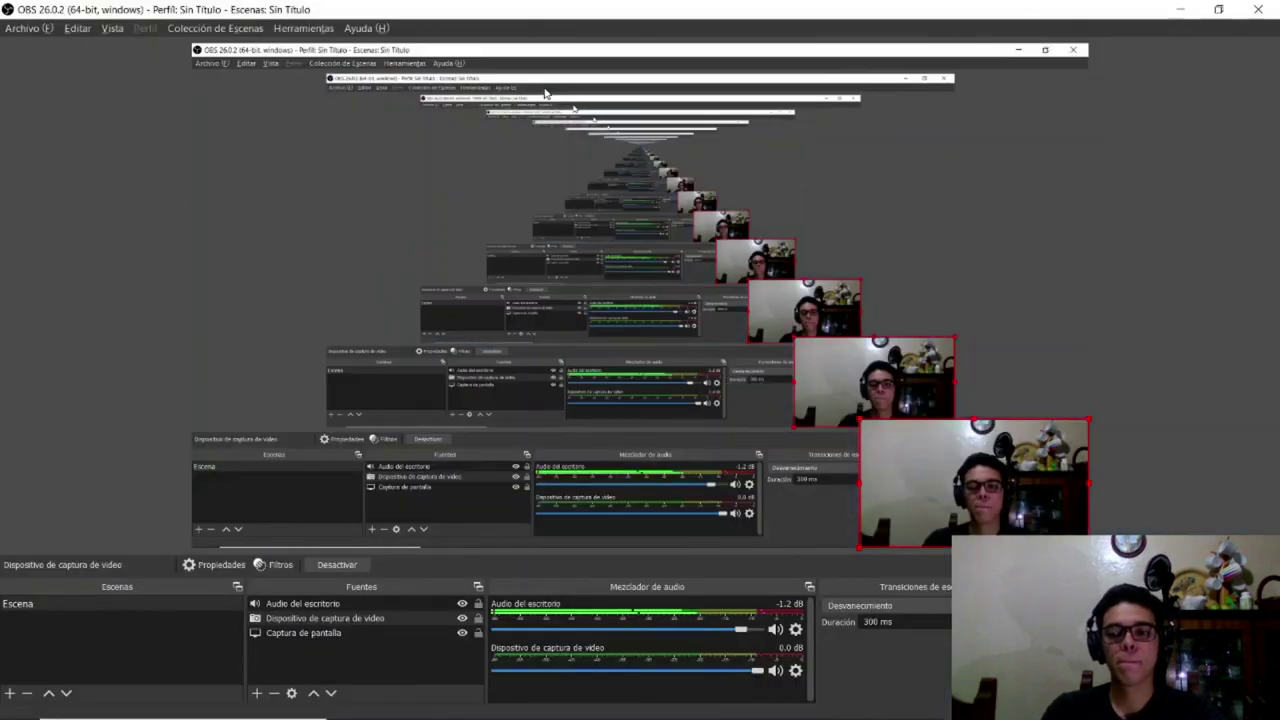
pyautogui.hotkey('alt', 'Tab')
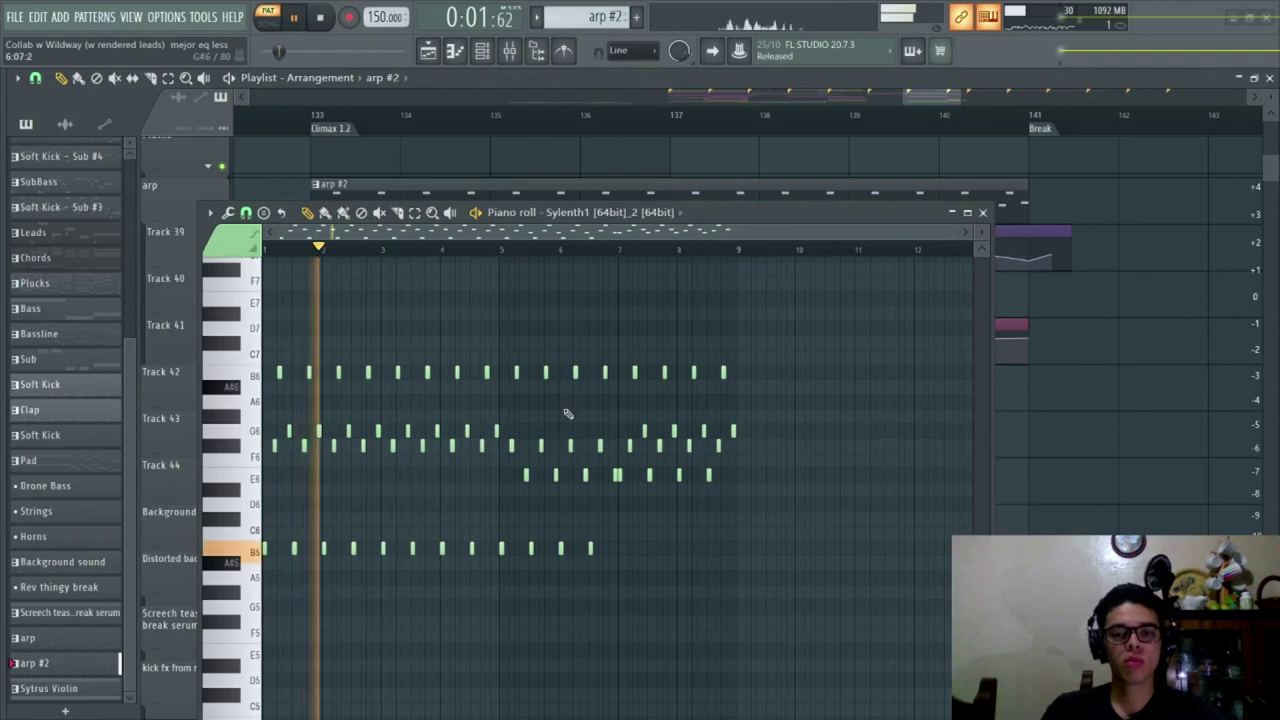
# - Lower the G6 notes of the arp to C#6 in bar 7 and to D6 in bar 8, listening to the loop
pyautogui.scroll(2, 370, 373)
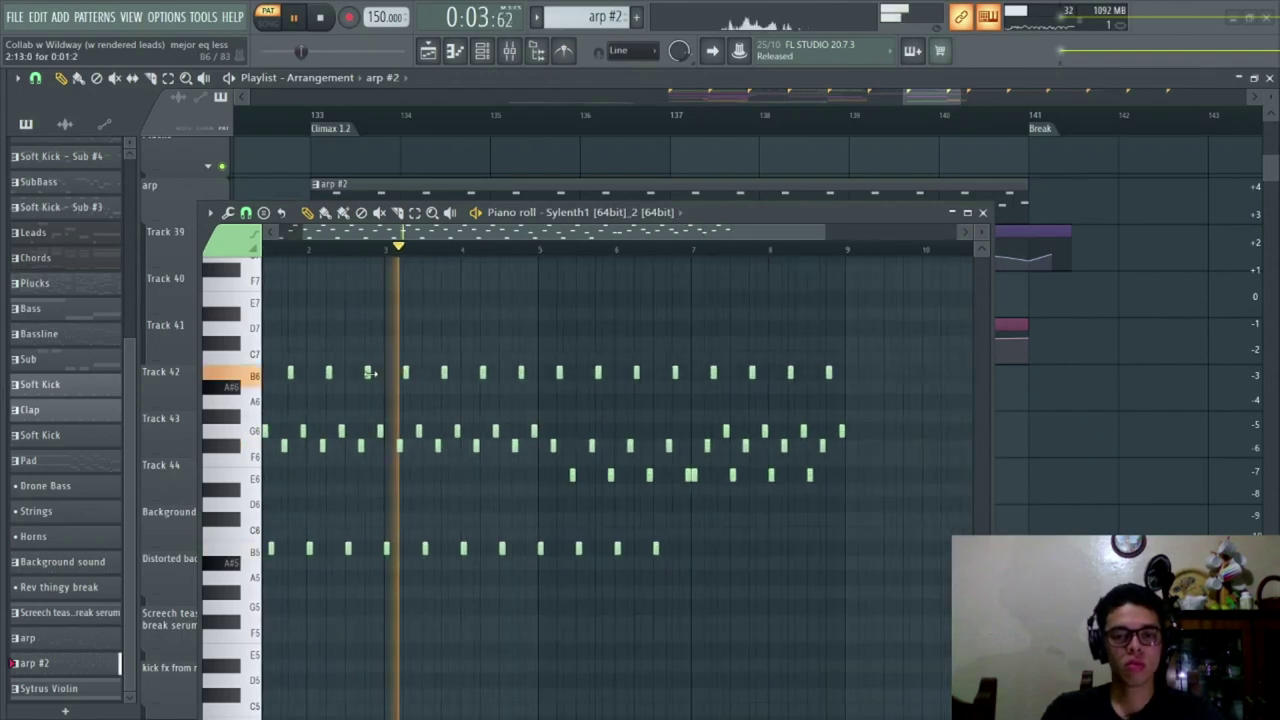
pyautogui.scroll(1, 709, 412)
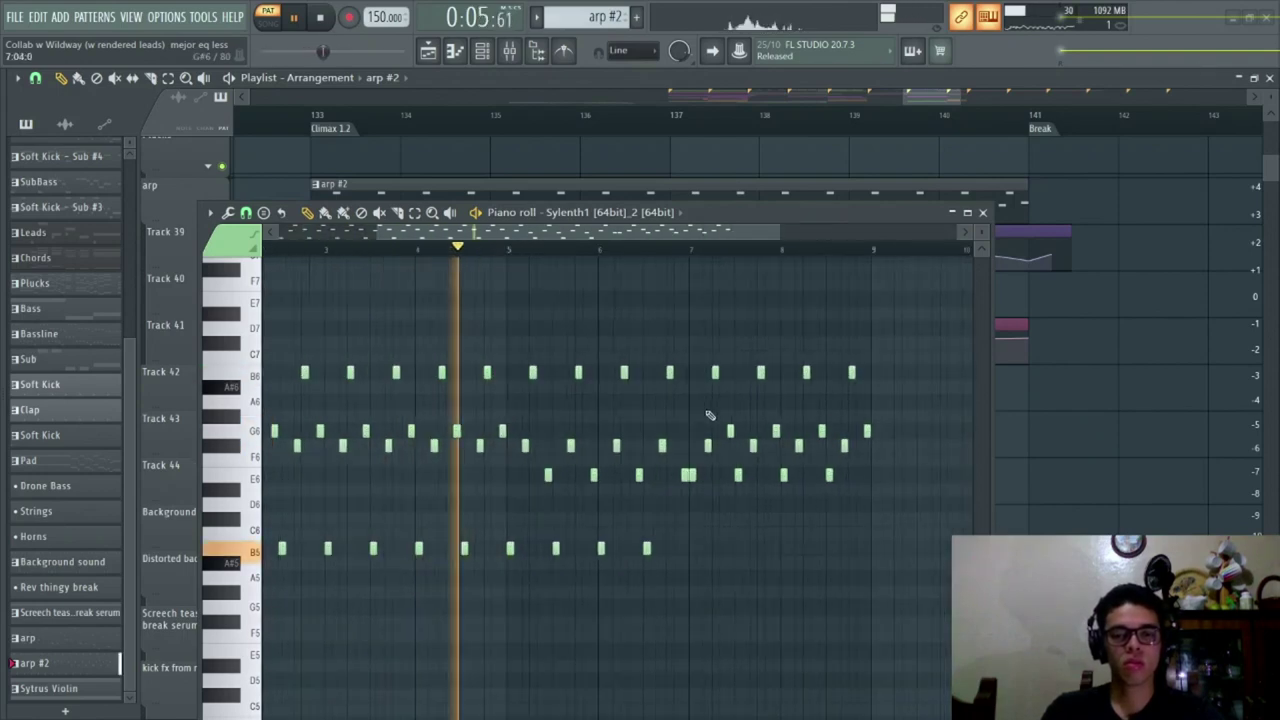
pyautogui.scroll(1, 766, 460)
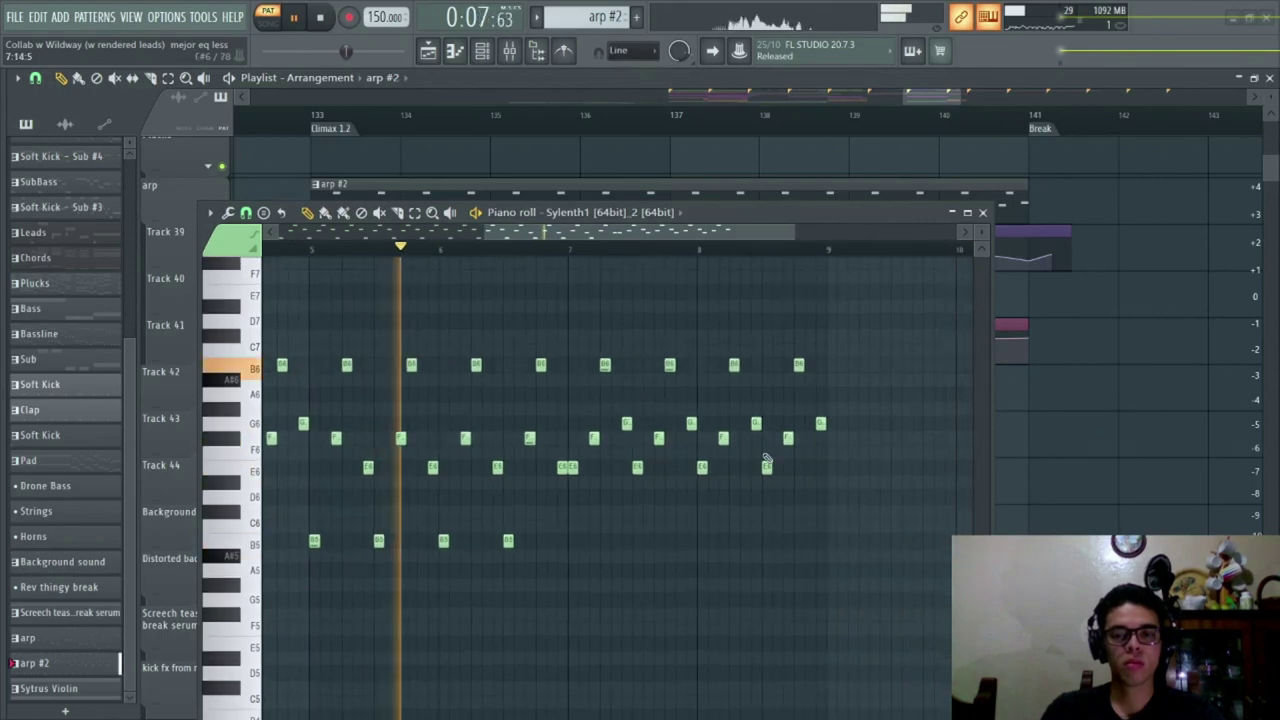
pyautogui.moveTo(607, 423); pyautogui.dragTo(705, 428)
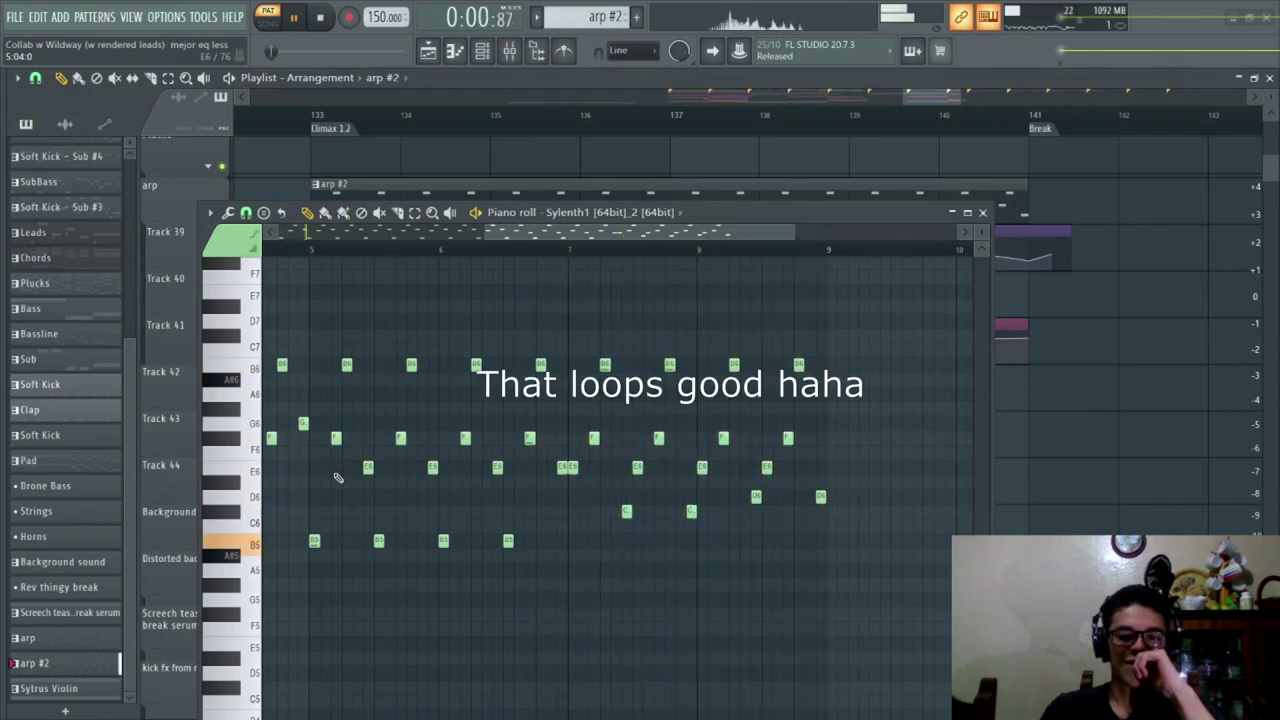
pyautogui.scroll(-4, 801, 248)
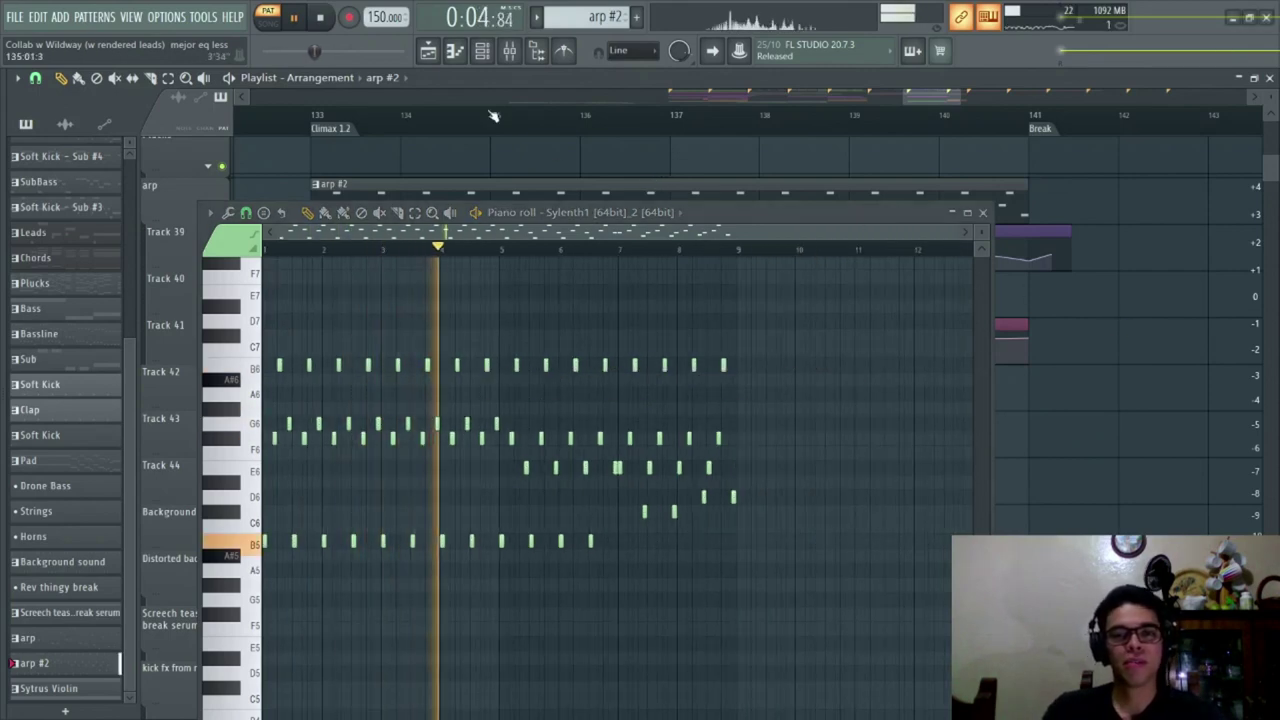
# - Close the arp piano roll and play the full arrangement from just before Climax 1.2 at bar 133 to the Break
pyautogui.press('F6')
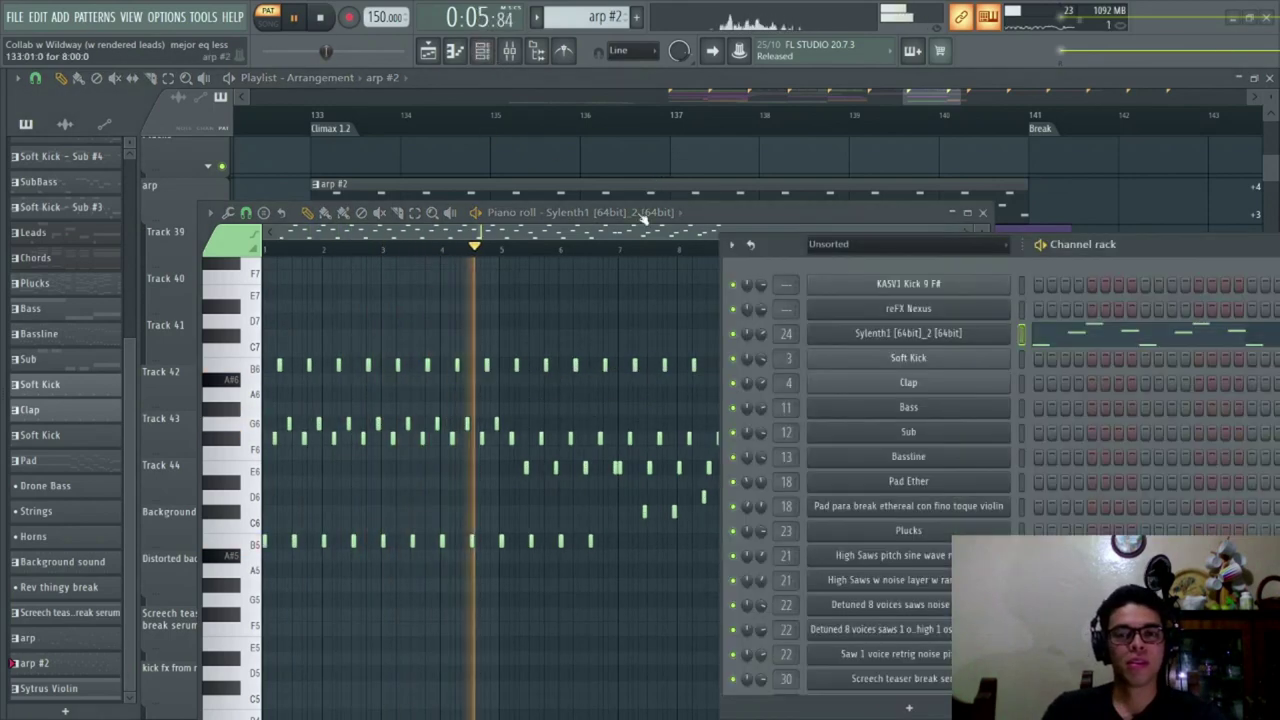
pyautogui.click(484, 51)
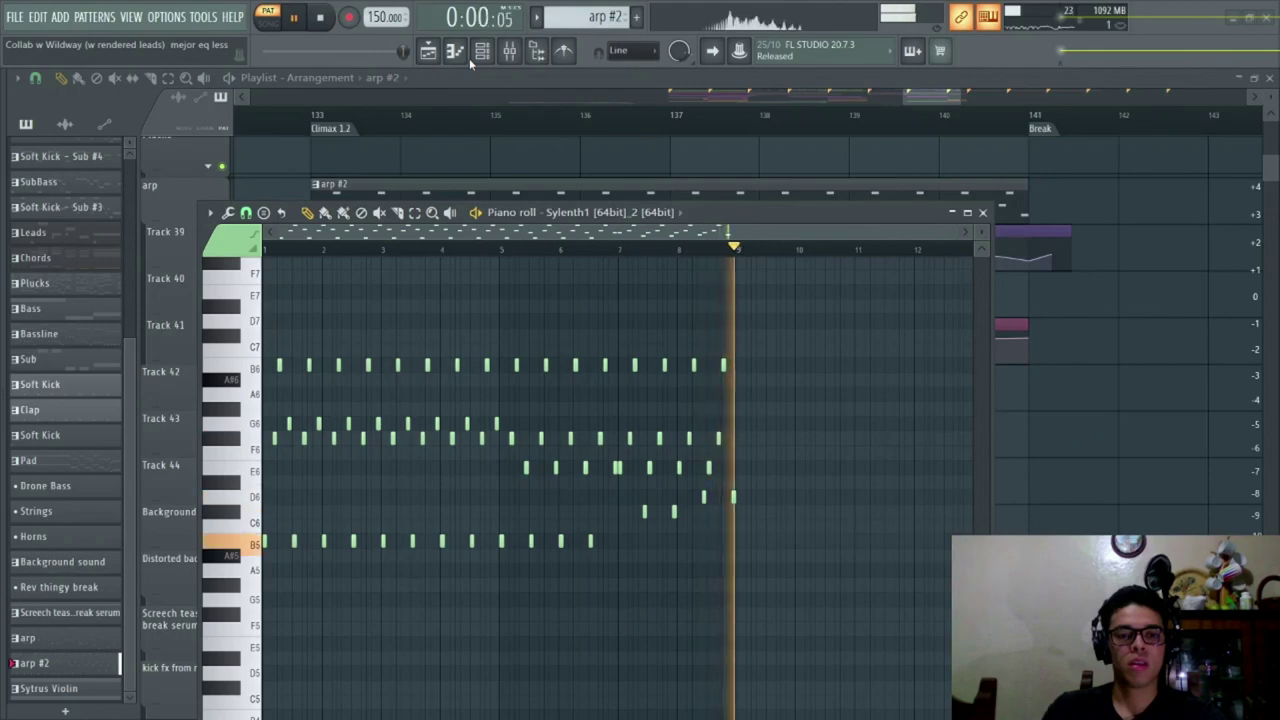
pyautogui.click(982, 212)
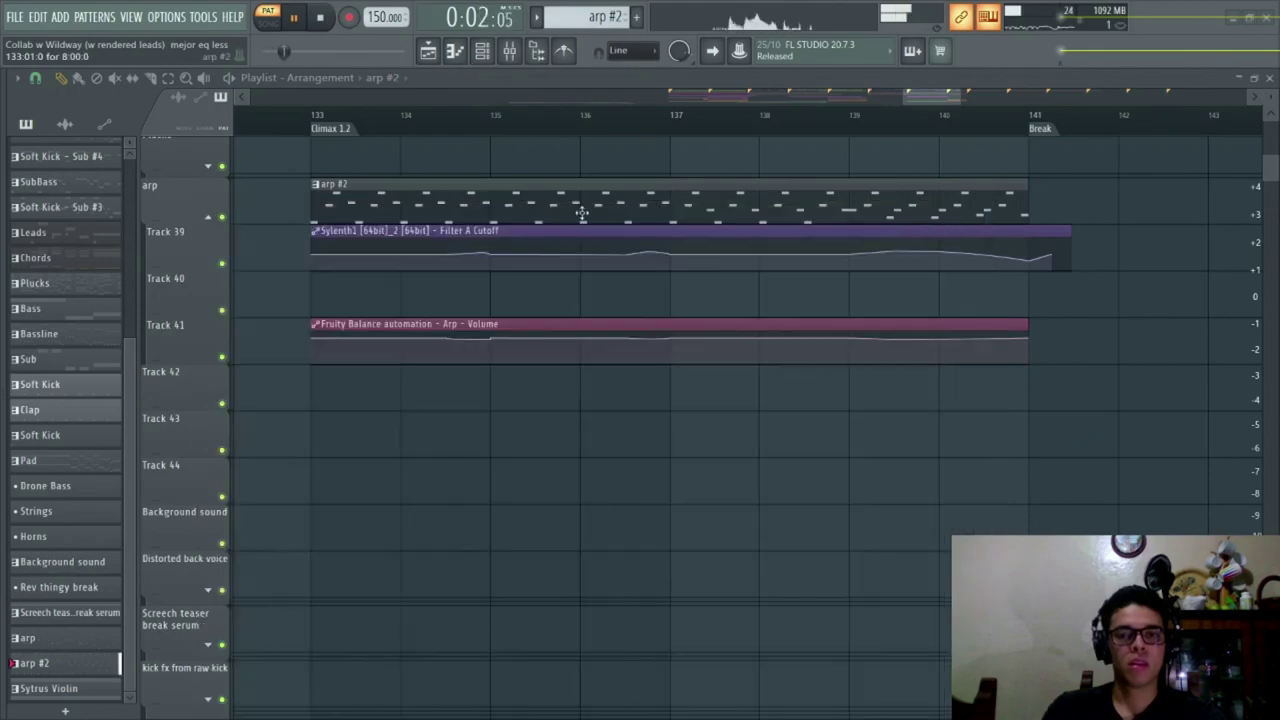
pyautogui.click(292, 120)
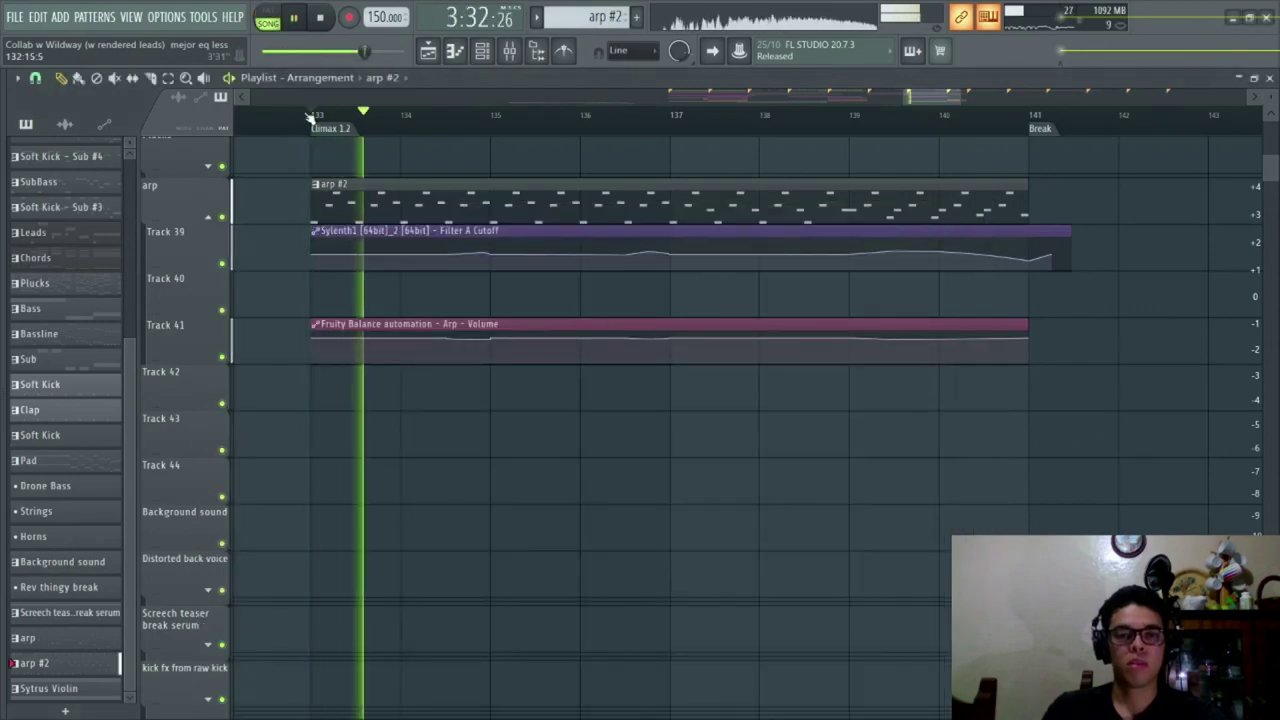
pyautogui.scroll(-2, 436, 130)
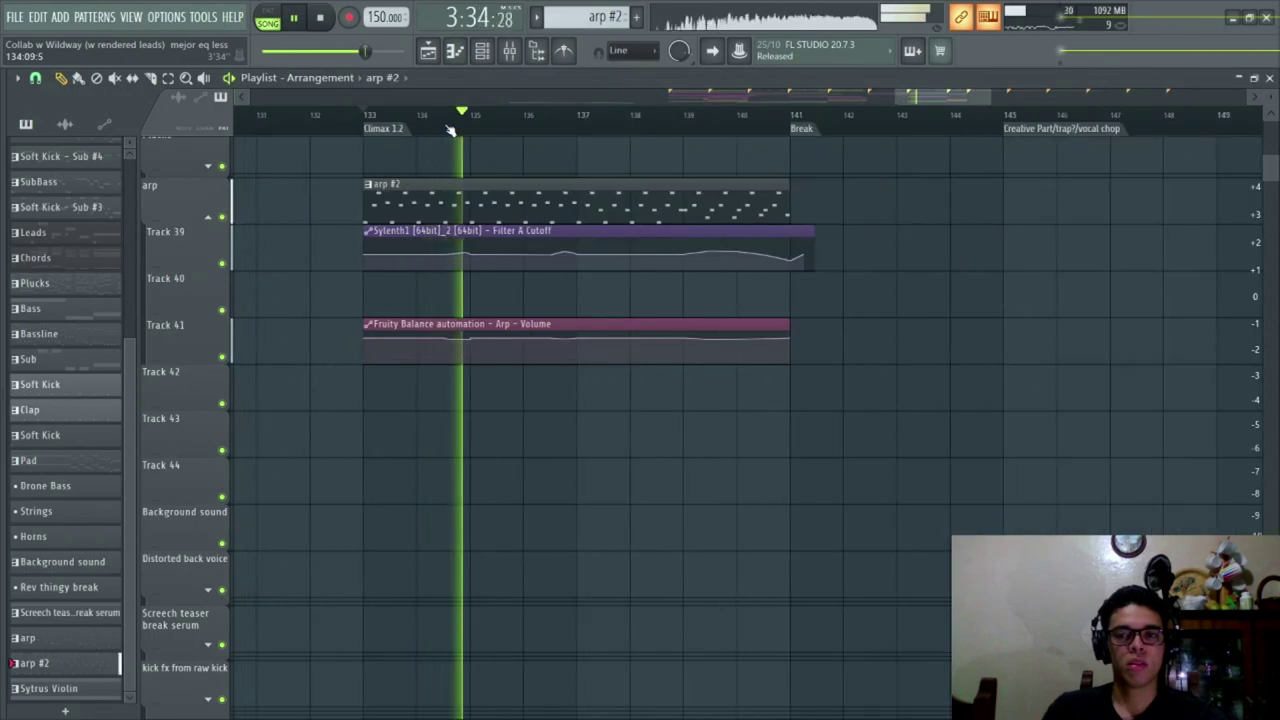
pyautogui.scroll(2, 450, 130)
pyautogui.scroll(-2, 458, 131)
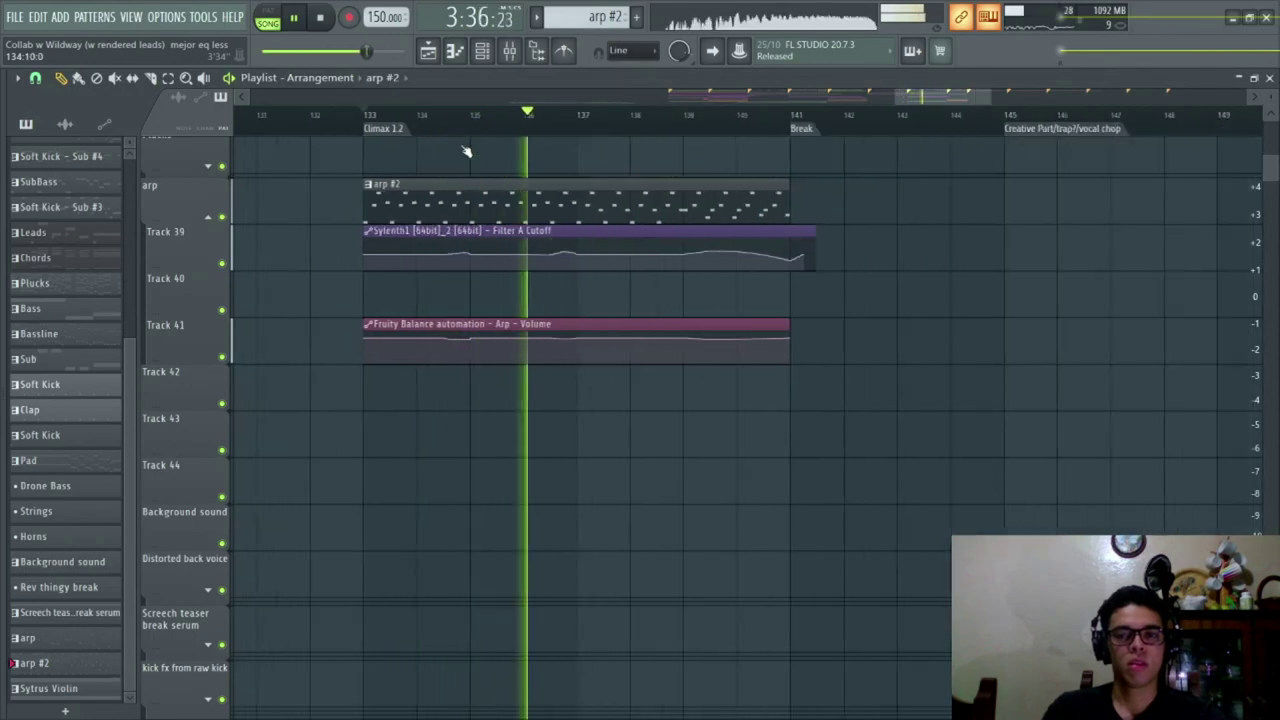
pyautogui.scroll(2, 609, 252)
pyautogui.scroll(6, 608, 250)
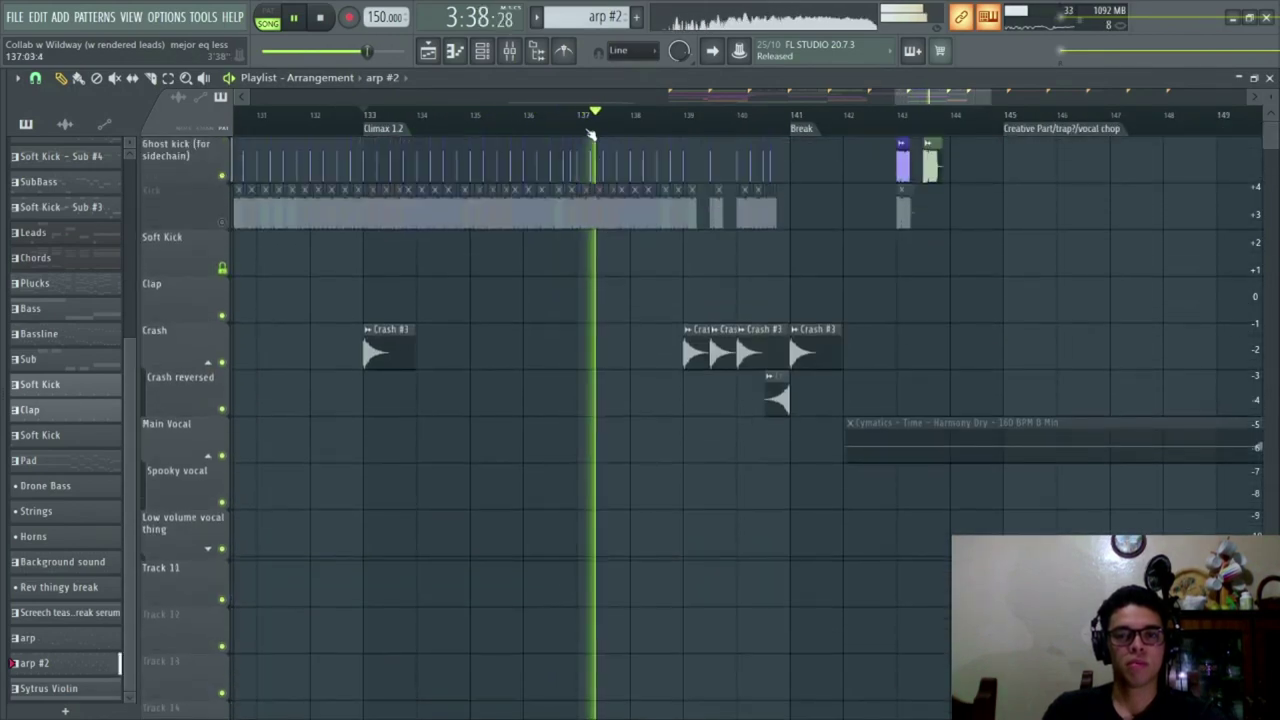
pyautogui.scroll(4, 595, 124)
pyautogui.scroll(2, 595, 124)
pyautogui.scroll(-3, 596, 125)
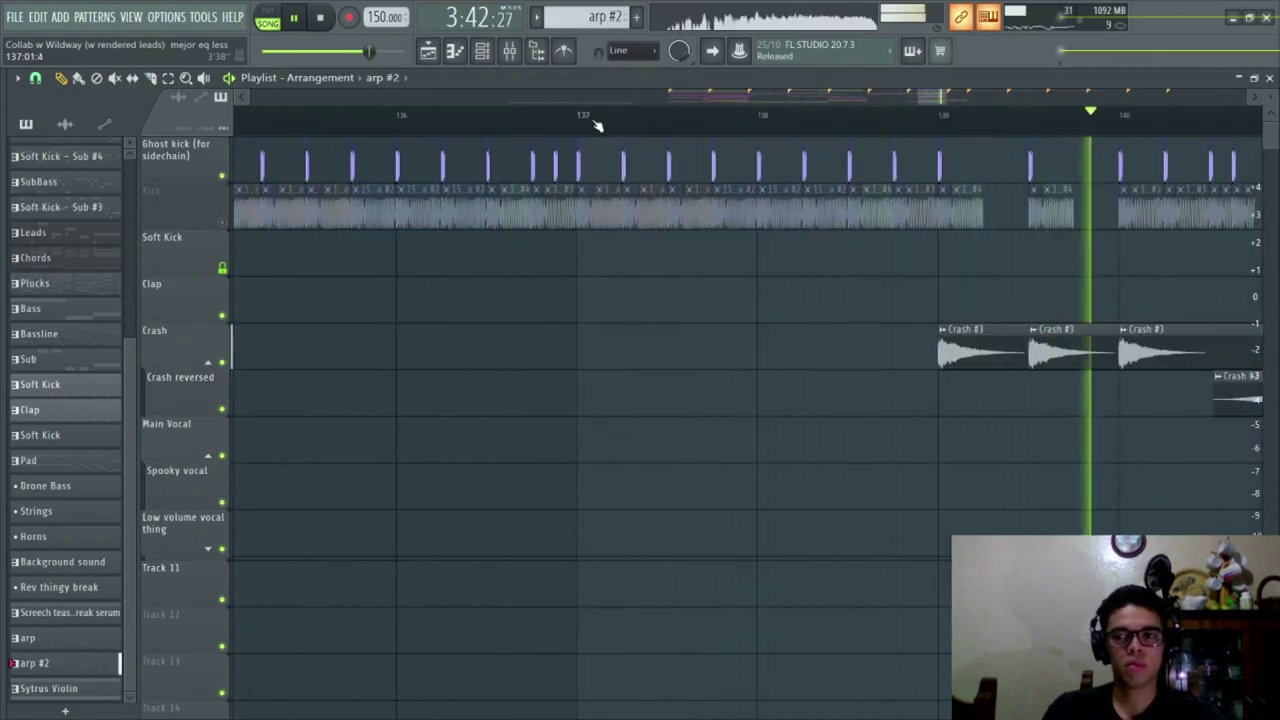
pyautogui.scroll(-2, 596, 124)
pyautogui.scroll(-2, 596, 124)
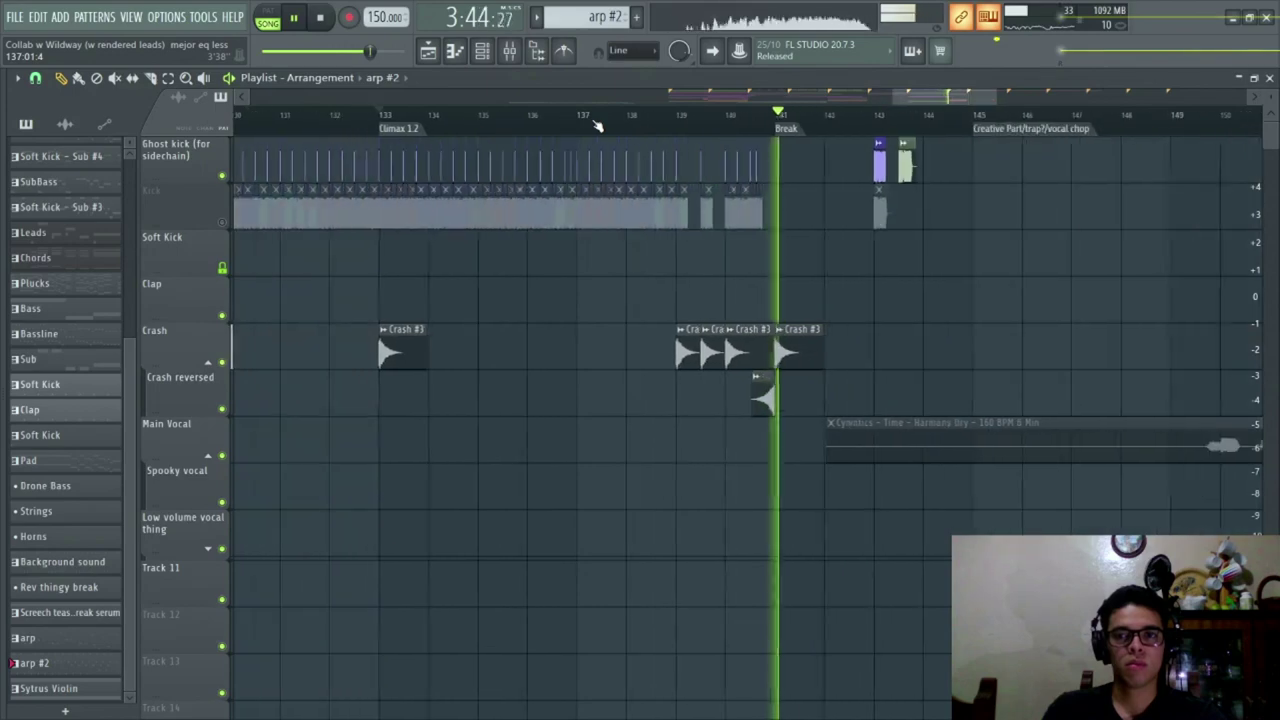
pyautogui.press('space')
# - Turn the Kick track back on and unmute its clips across Climax and Climax 1.2
pyautogui.scroll(-3, 596, 124)
pyautogui.scroll(-6, 470, 320)
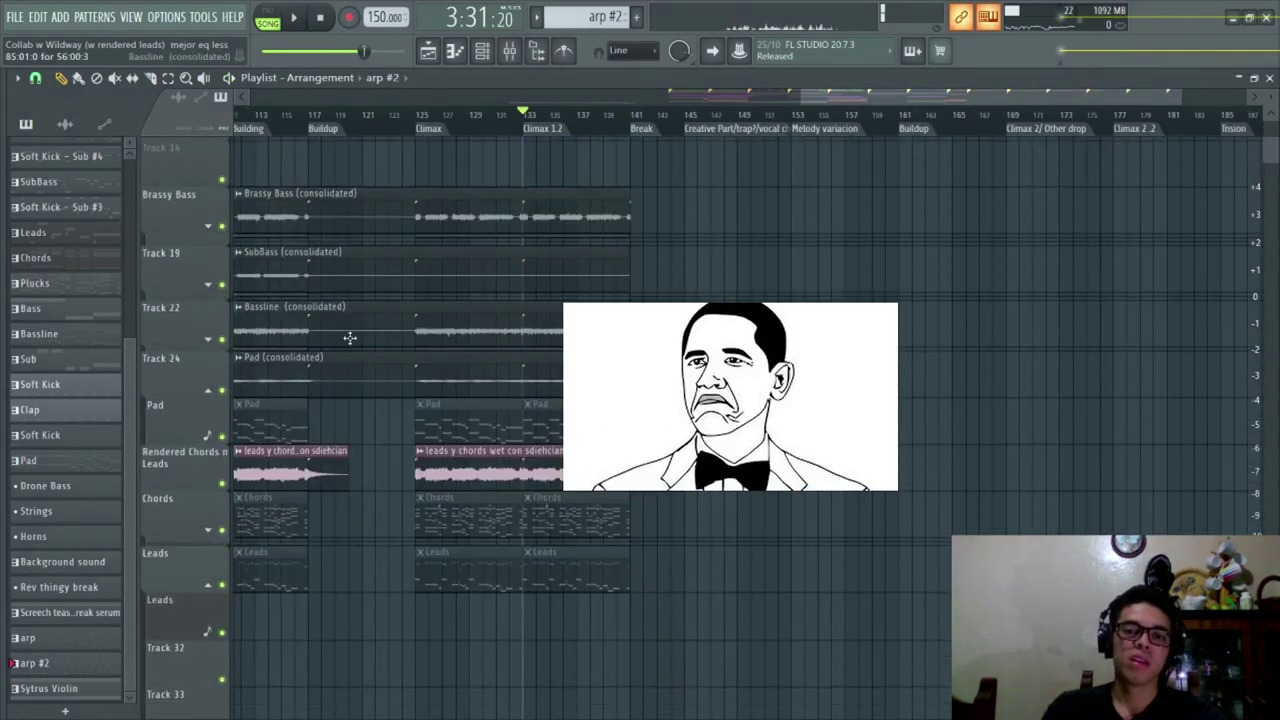
pyautogui.scroll(6, 462, 175)
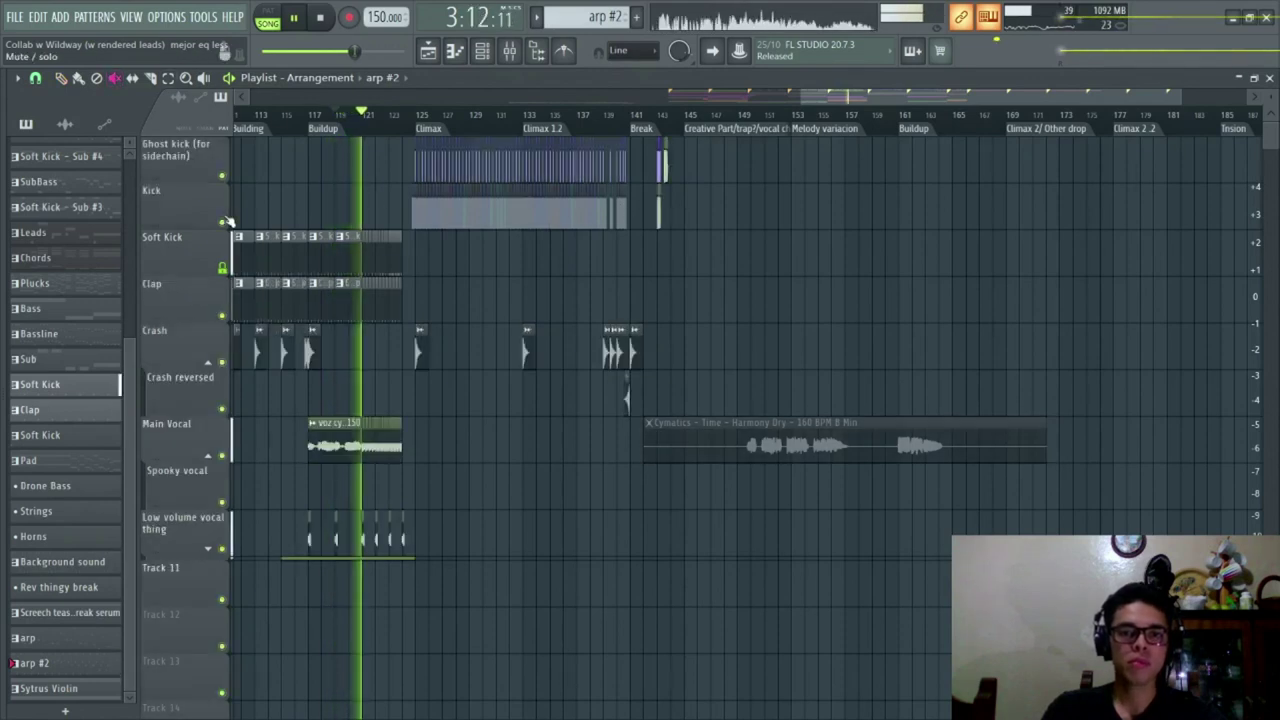
pyautogui.moveTo(418, 206); pyautogui.dragTo(614, 204)
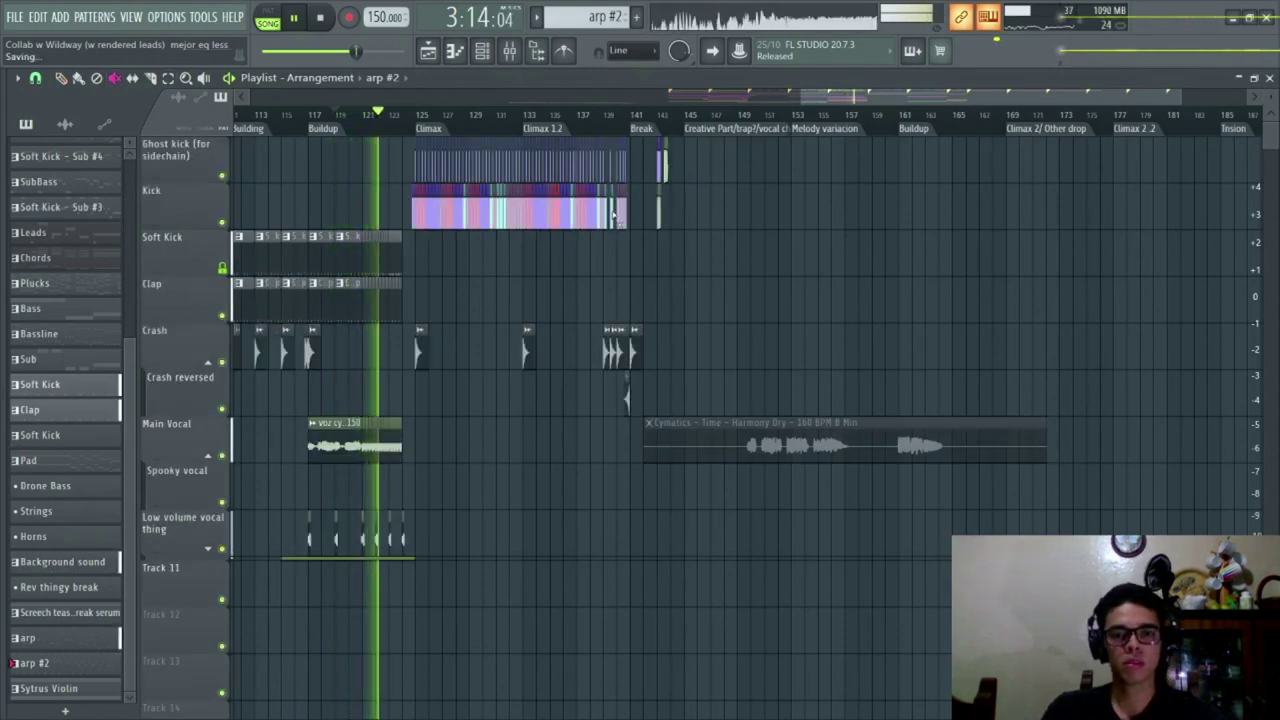
# - Listen to Climax and Climax 1.2 with the kicks, replaying the end of the arp from bar 139
pyautogui.scroll(-12, 498, 212)
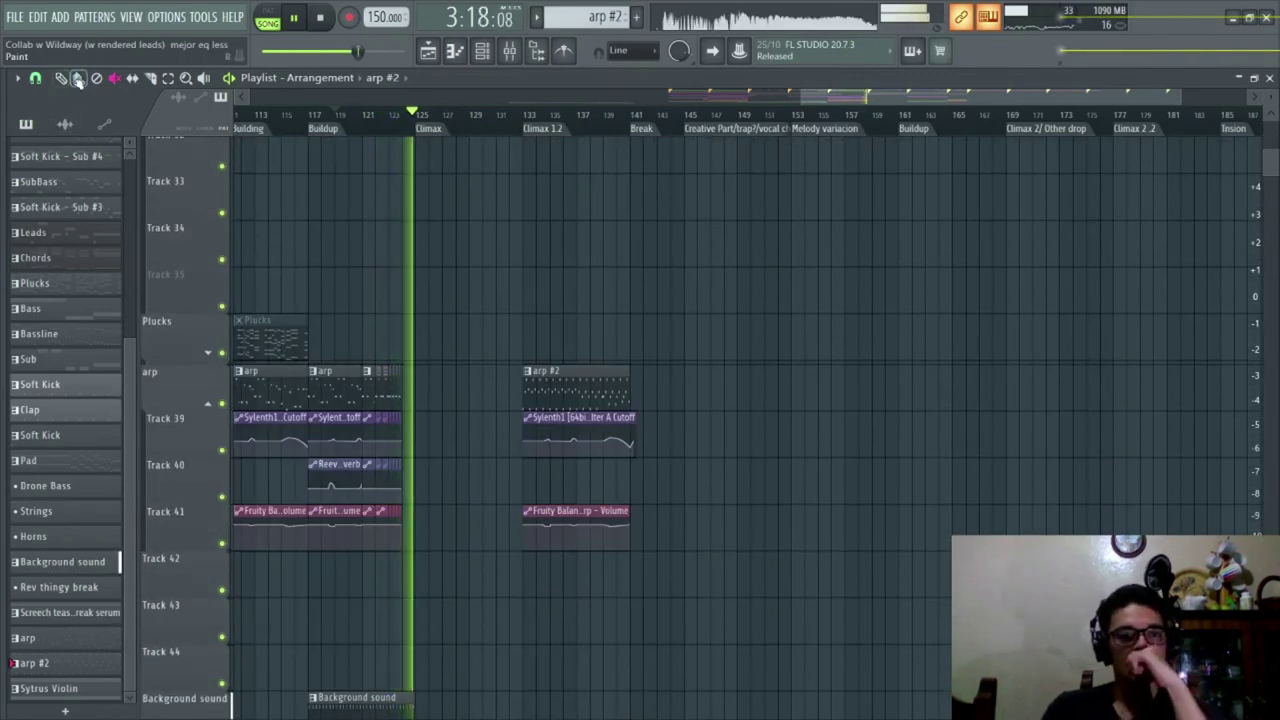
pyautogui.scroll(4, 480, 103)
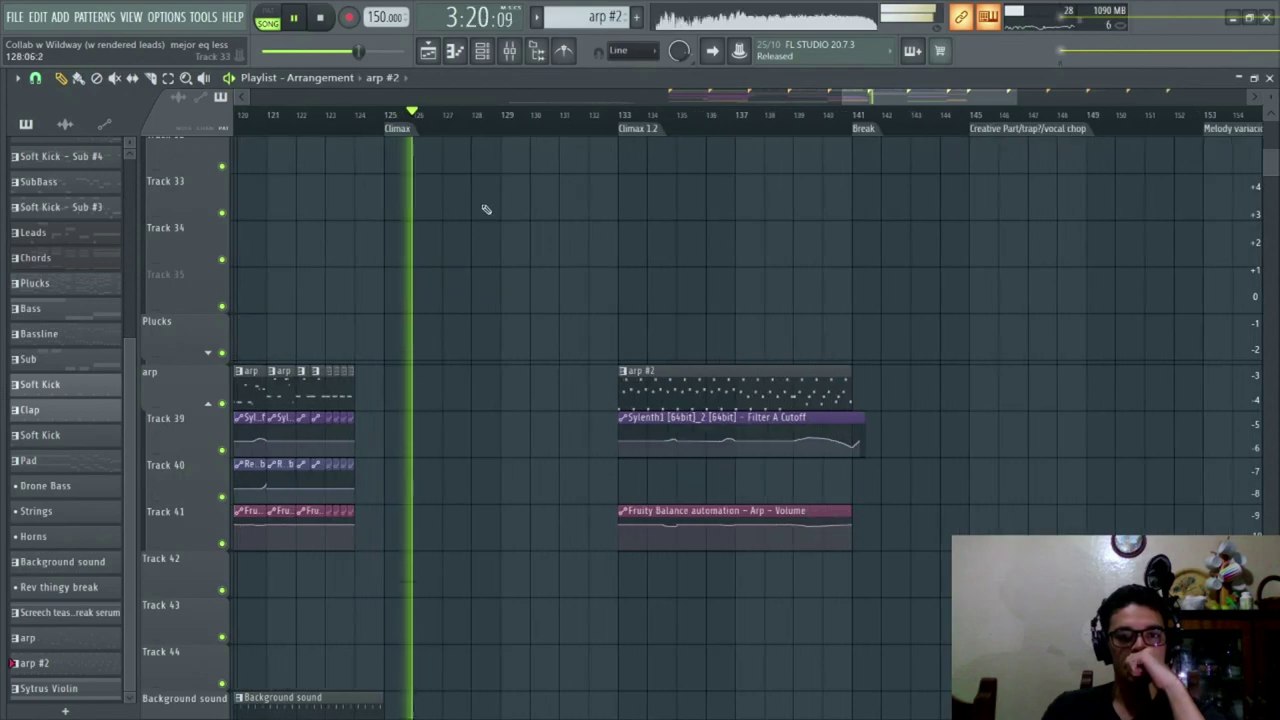
pyautogui.scroll(-2, 486, 200)
pyautogui.scroll(-3, 502, 133)
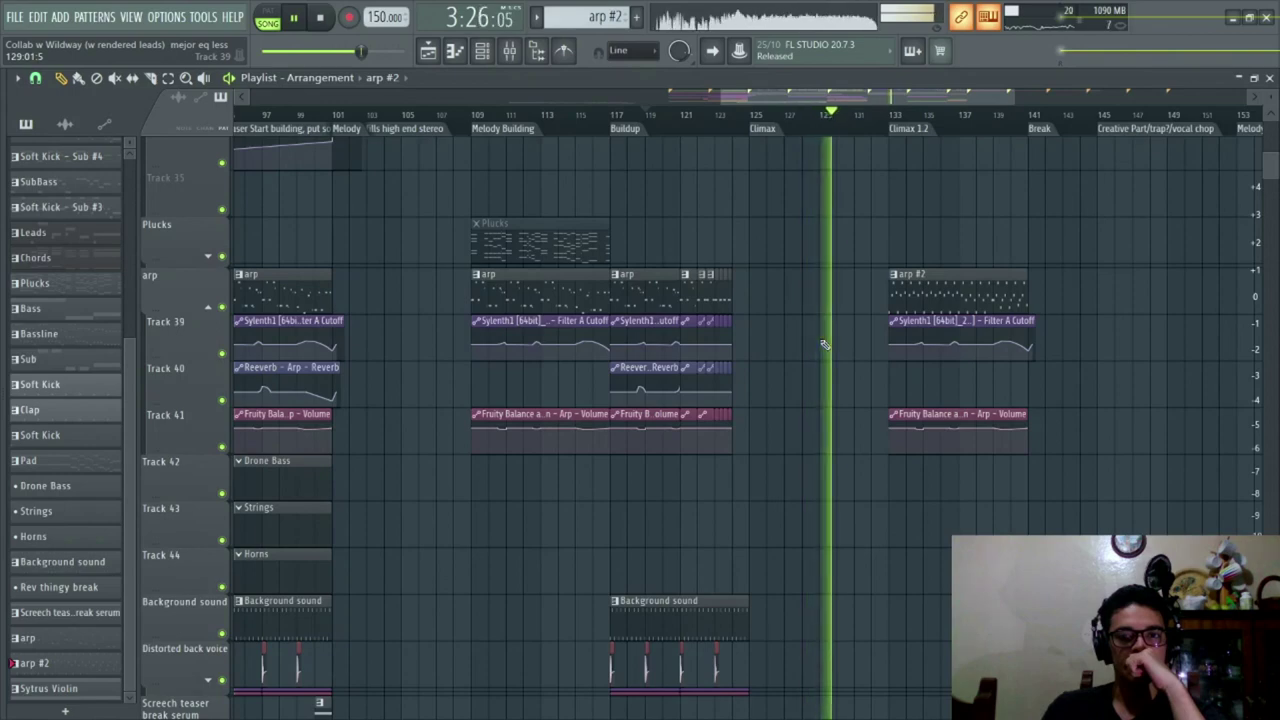
pyautogui.scroll(3, 980, 123)
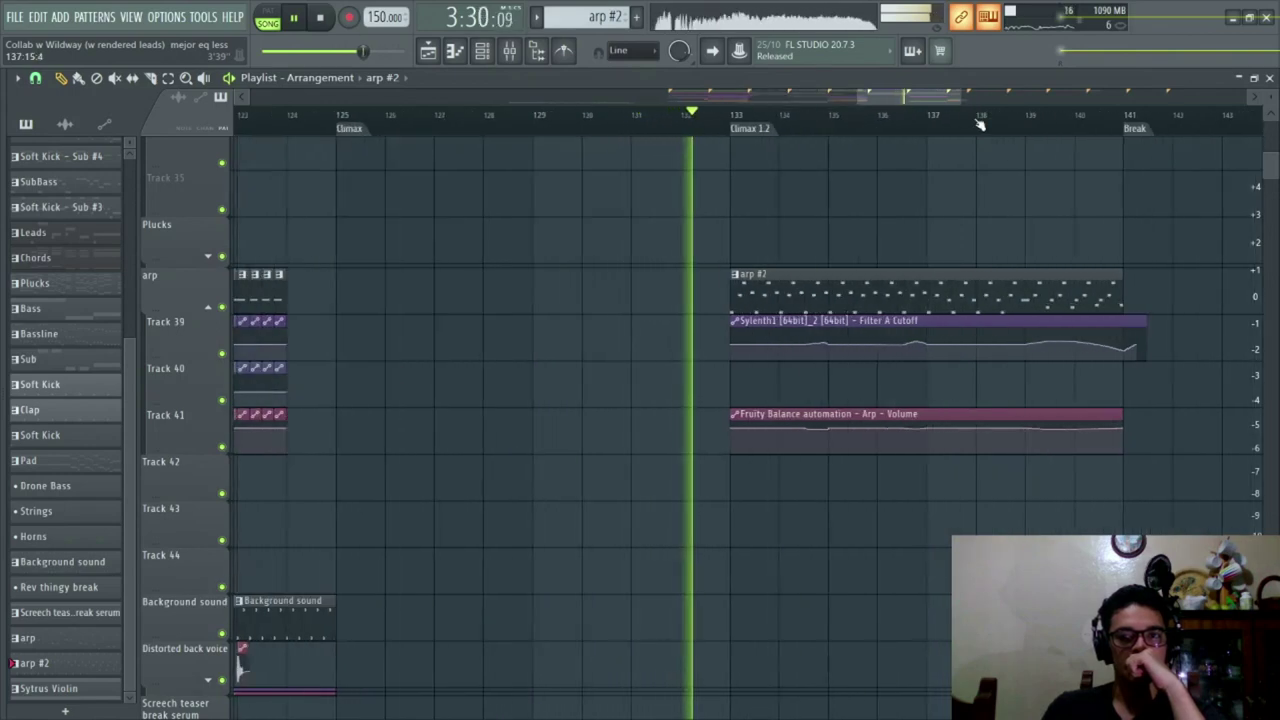
pyautogui.scroll(-1, 980, 123)
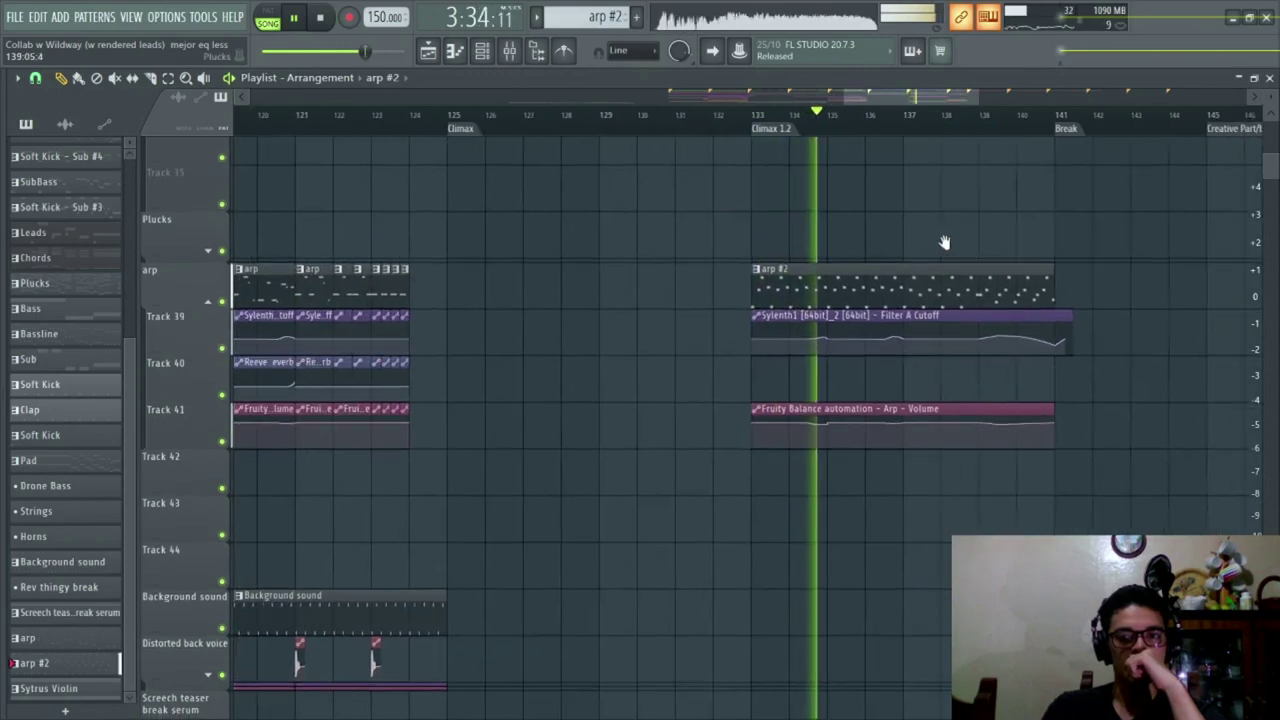
pyautogui.scroll(-3, 943, 235)
pyautogui.scroll(-8, 943, 227)
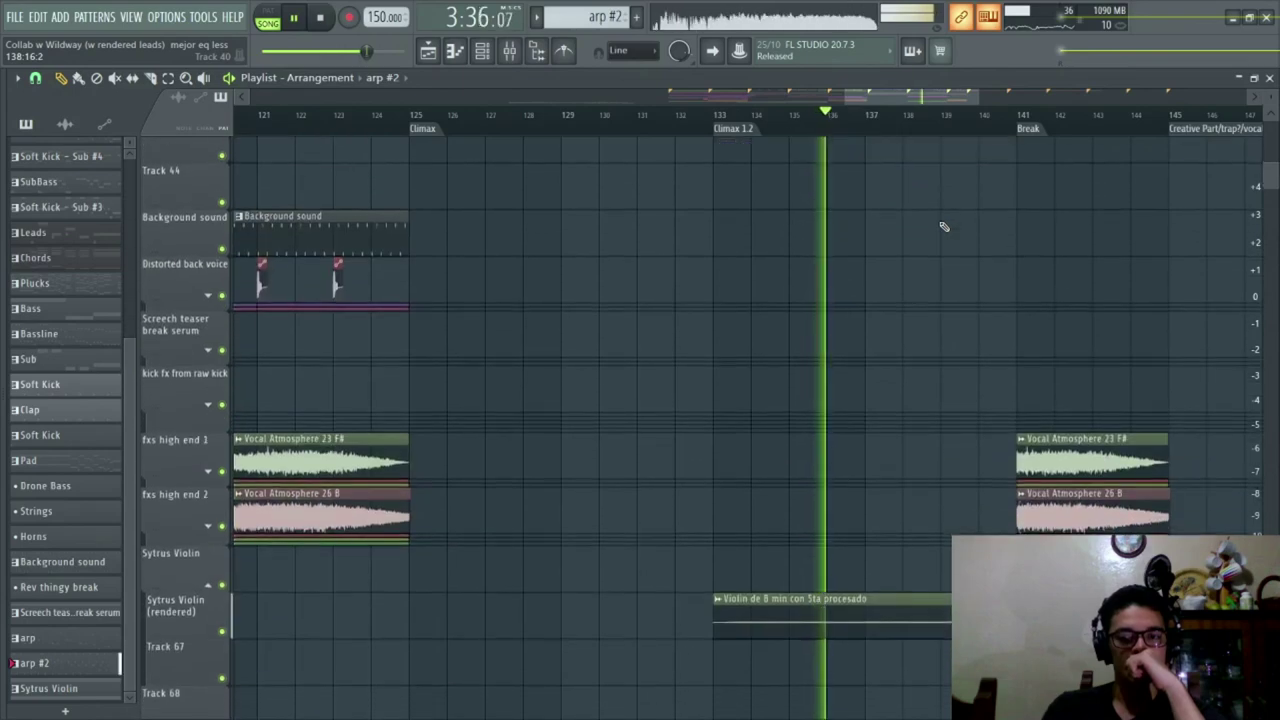
pyautogui.scroll(20, 680, 250)
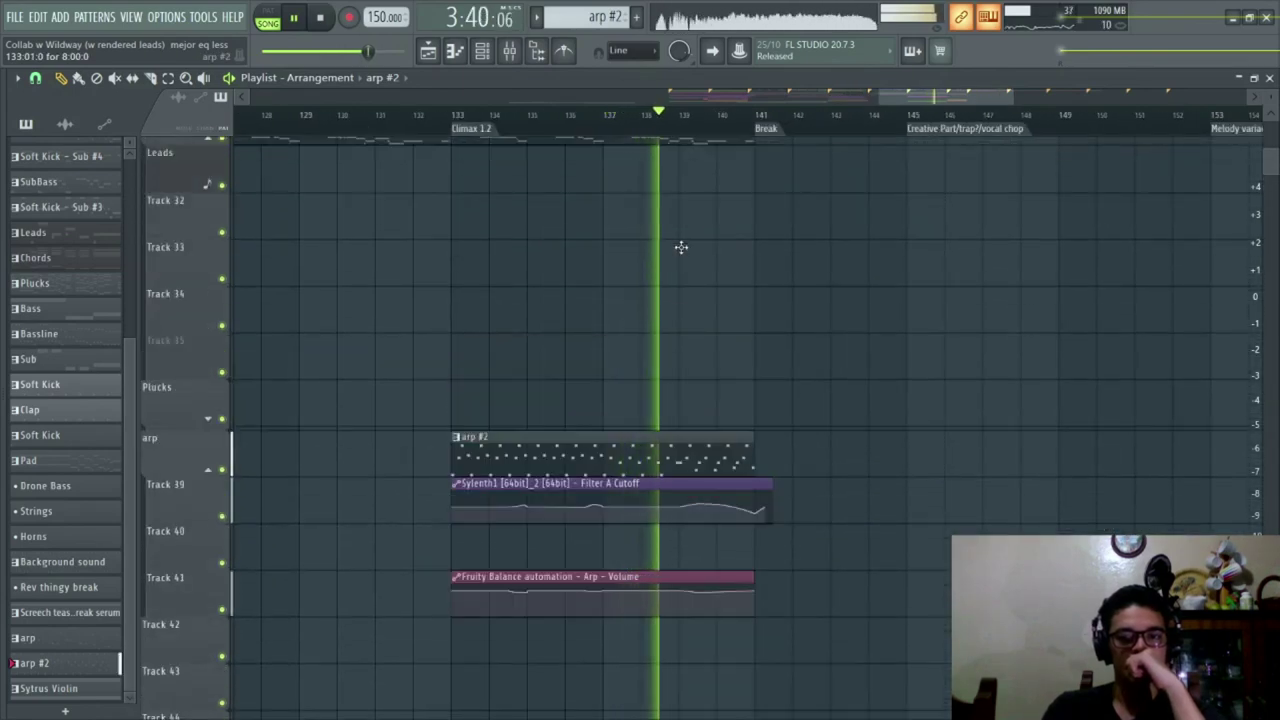
pyautogui.click(682, 115)
pyautogui.scroll(3, 684, 118)
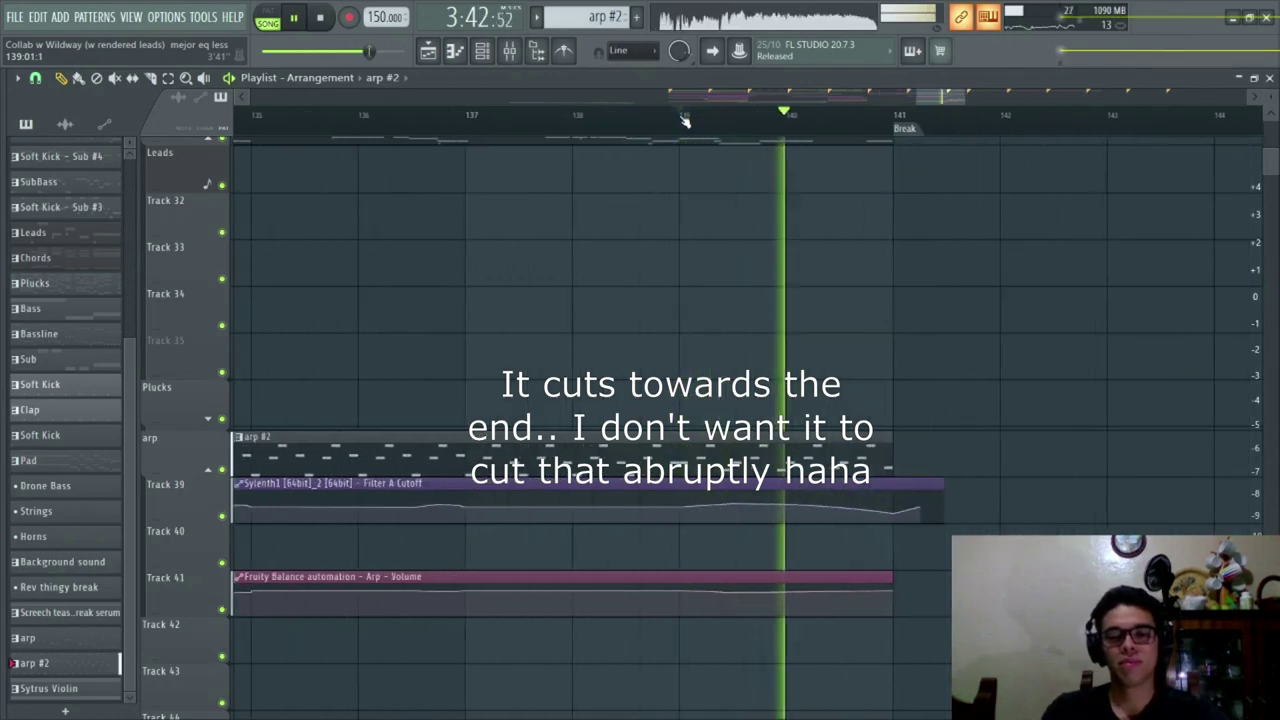
pyautogui.click(683, 116)
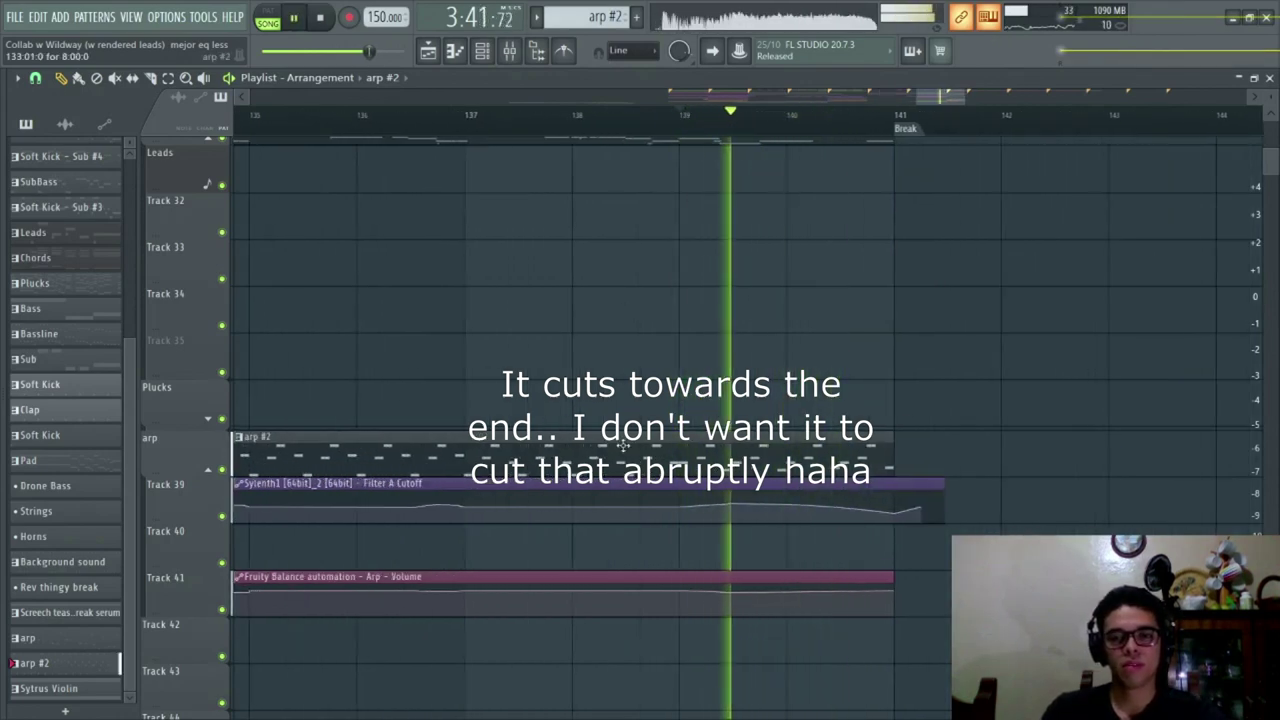
# - Open the arp #2 pattern in the piano roll and raise the two C#6 notes in bar 7 to D6, listening to the change
pyautogui.doubleClick(640, 470)
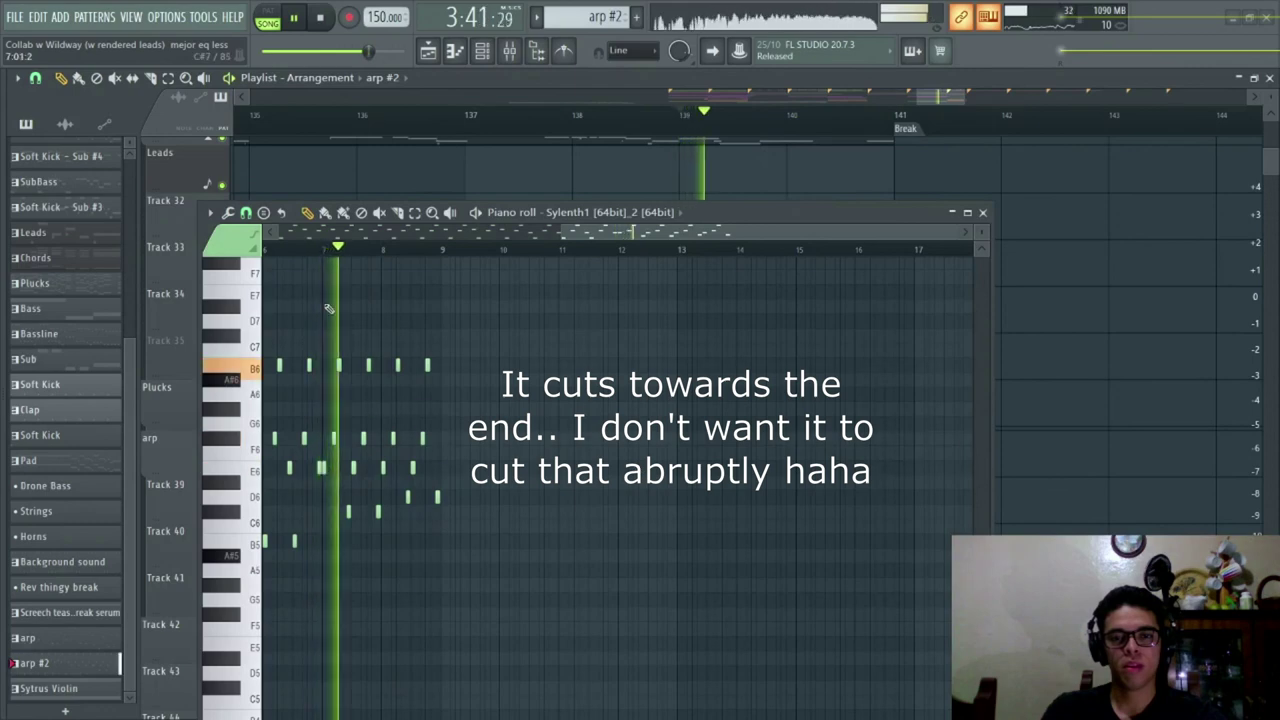
pyautogui.scroll(3, 329, 251)
pyautogui.click(337, 251)
pyautogui.scroll(3, 358, 256)
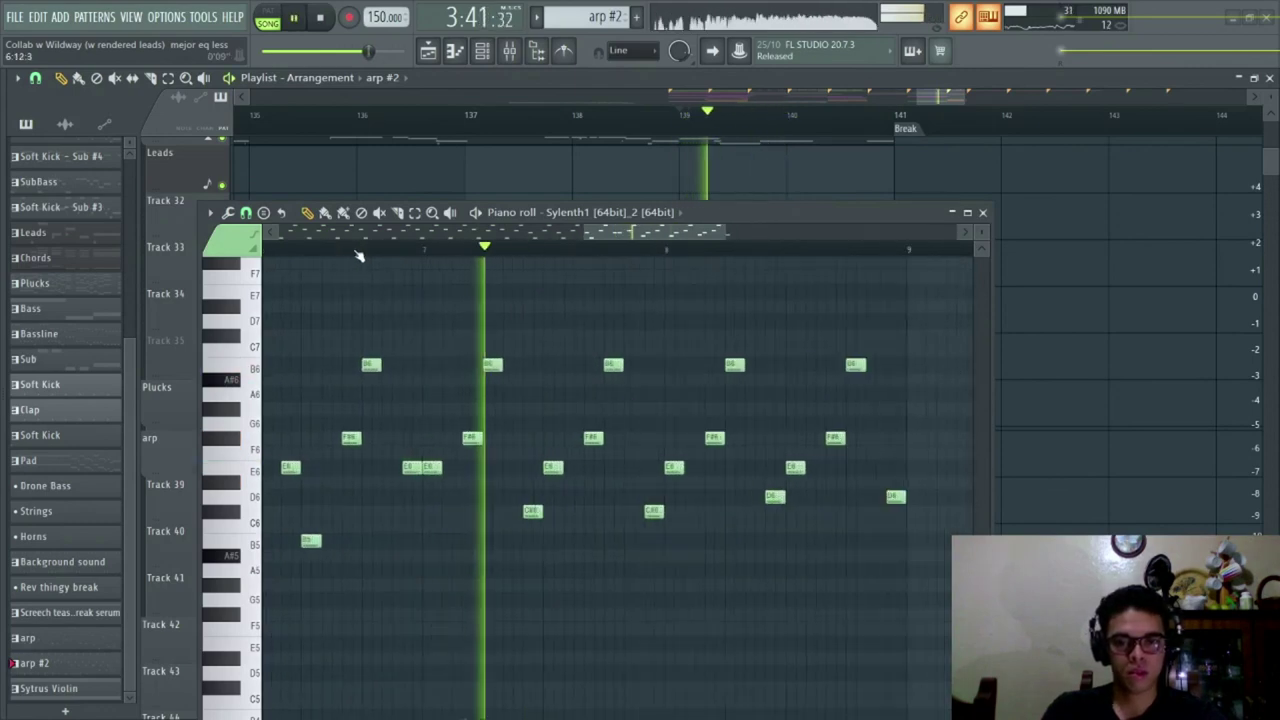
pyautogui.scroll(-2, 360, 256)
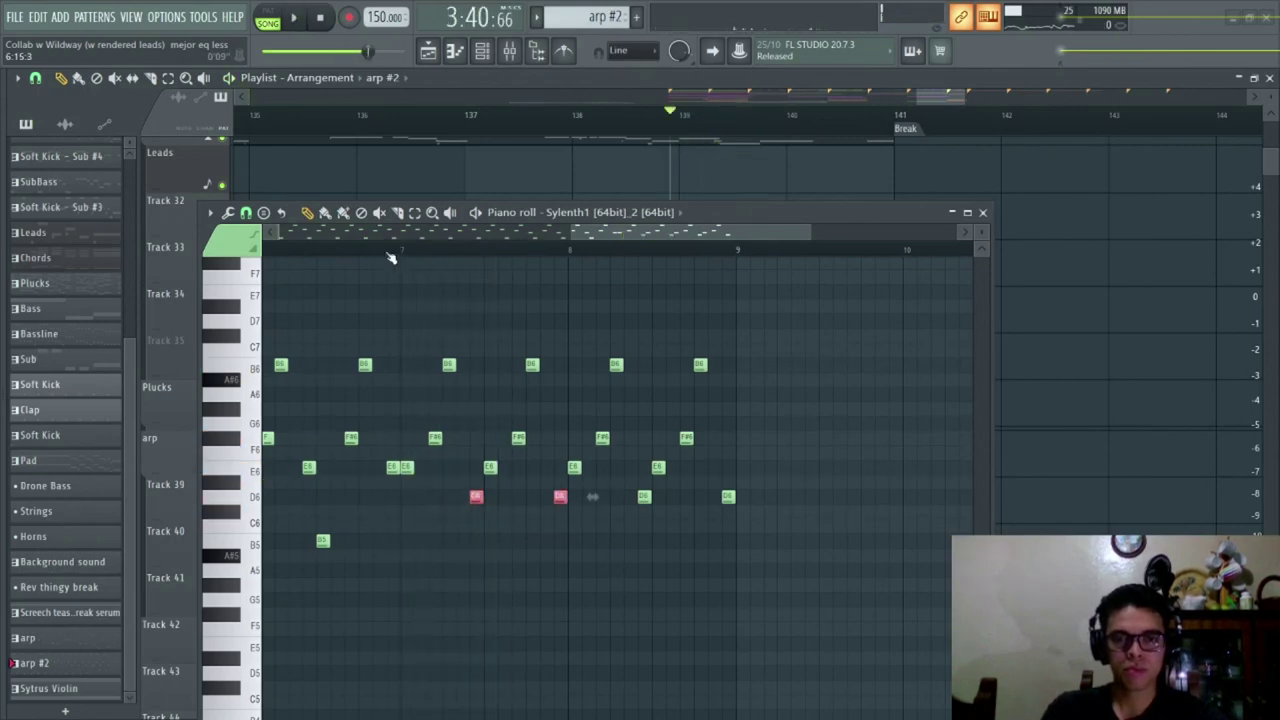
pyautogui.press('space')
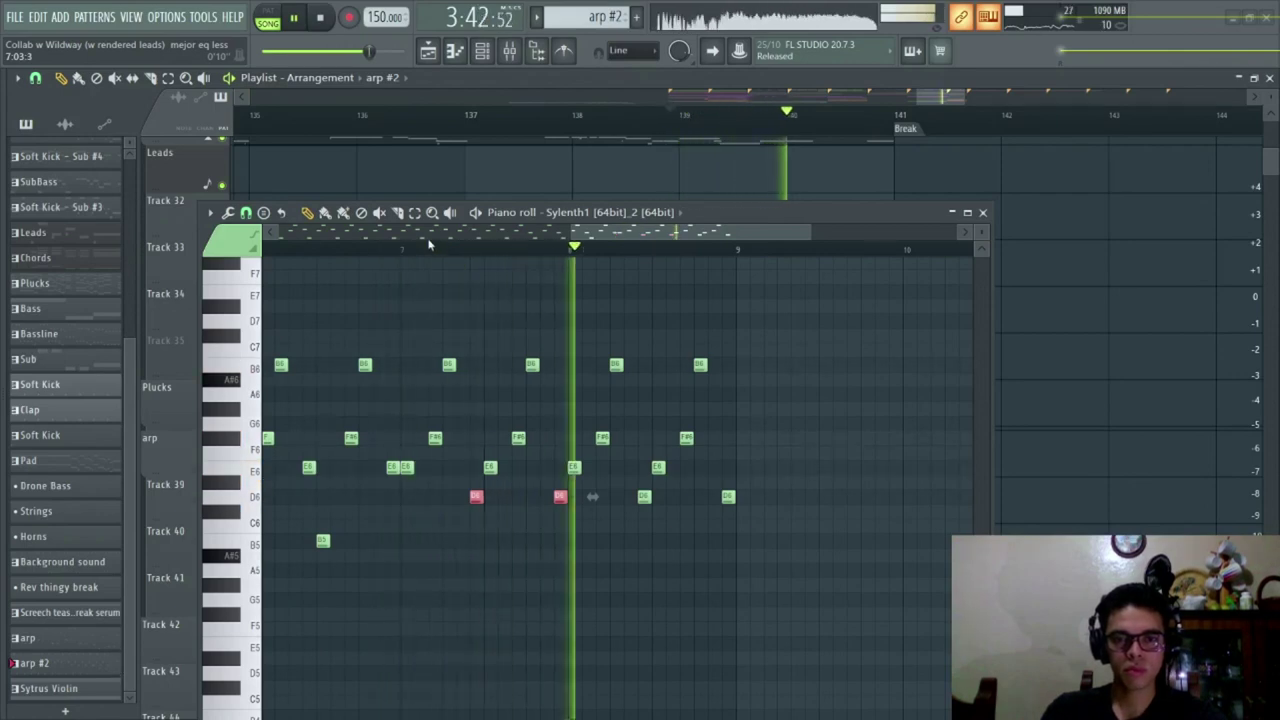
# - Try the two selected bar 7 arp notes at B5, C#6, D6 and F#6 during playback, and settle them on G6
pyautogui.press('Down')
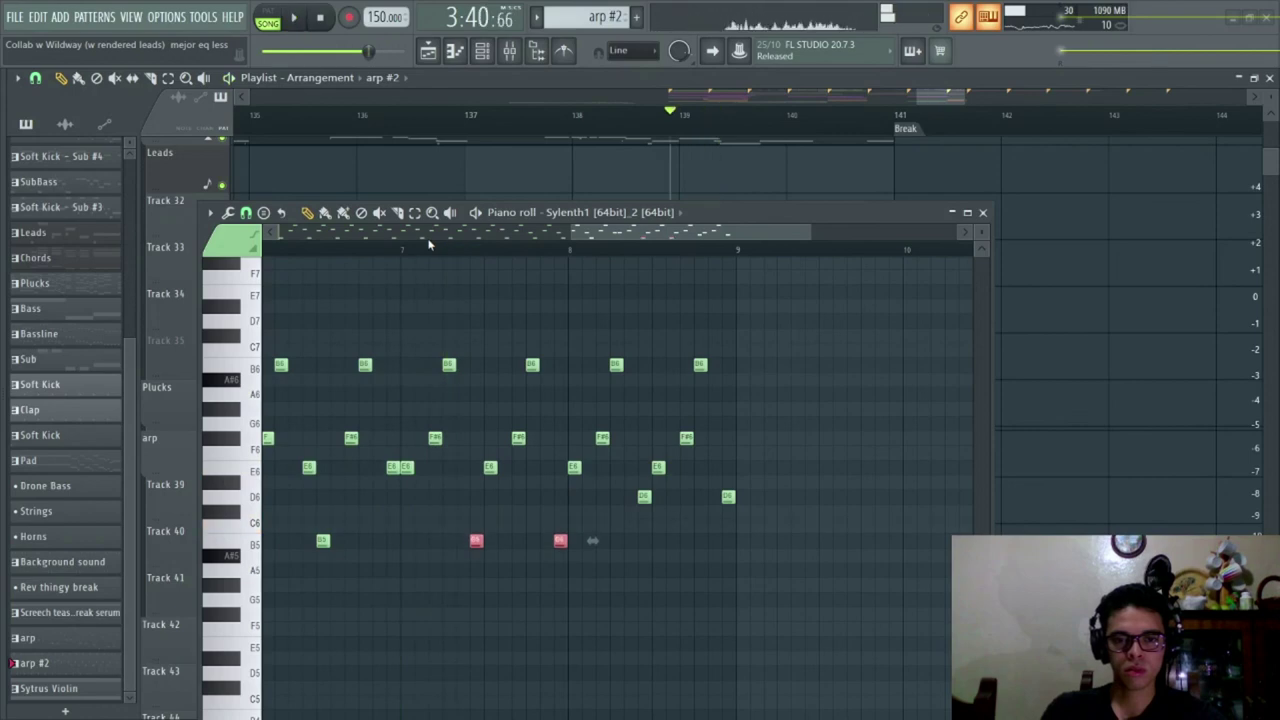
pyautogui.press('space')
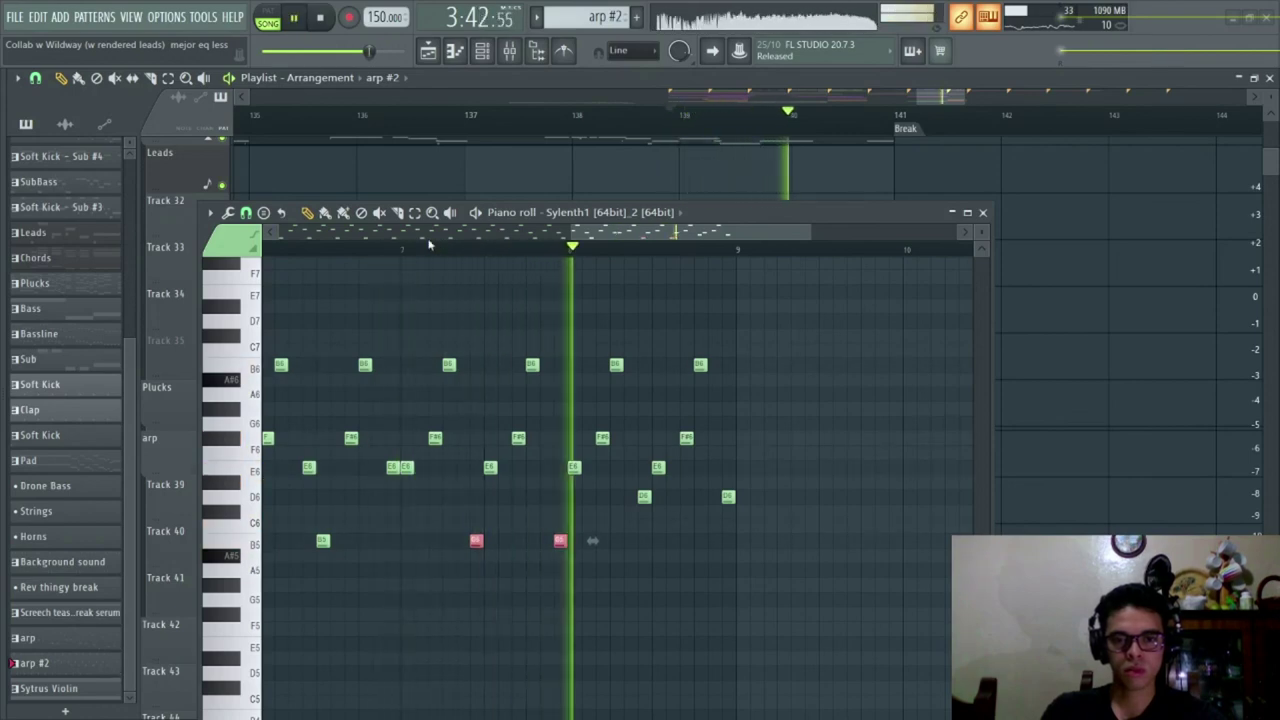
pyautogui.press('space')
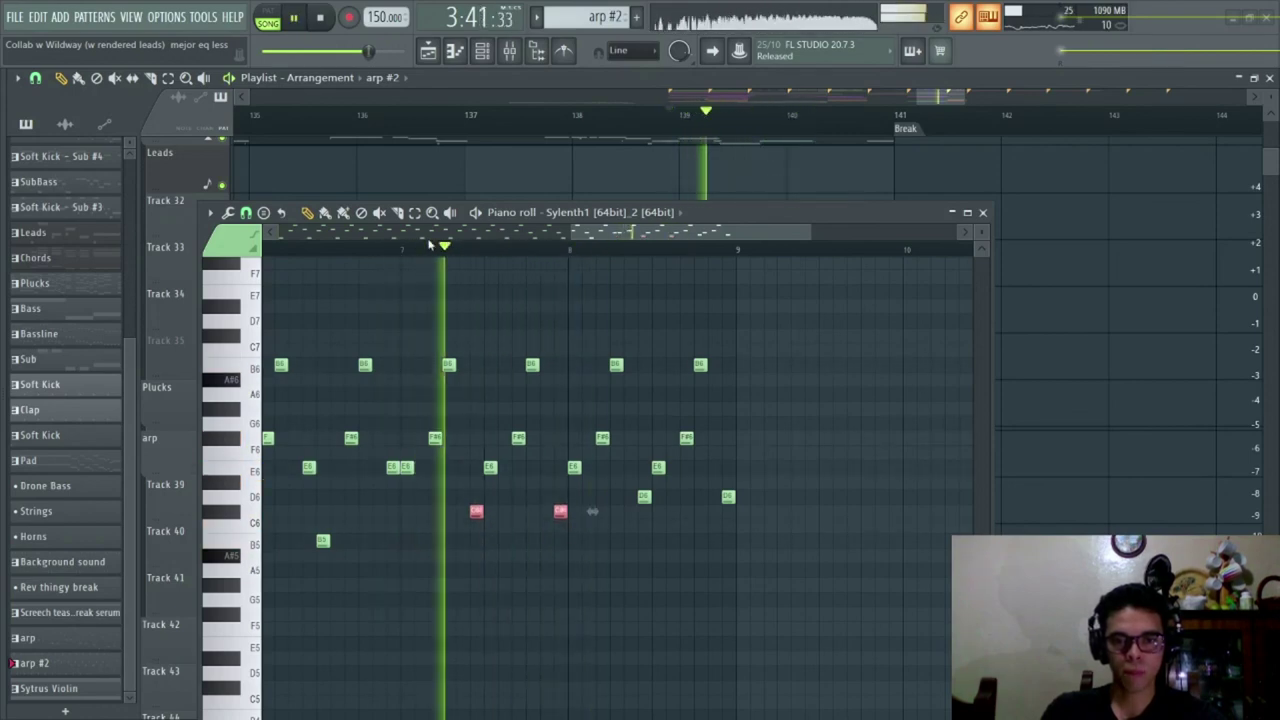
pyautogui.hotkey('shift', 'Up')
pyautogui.hotkey('shift', 'Up')
pyautogui.press('space')
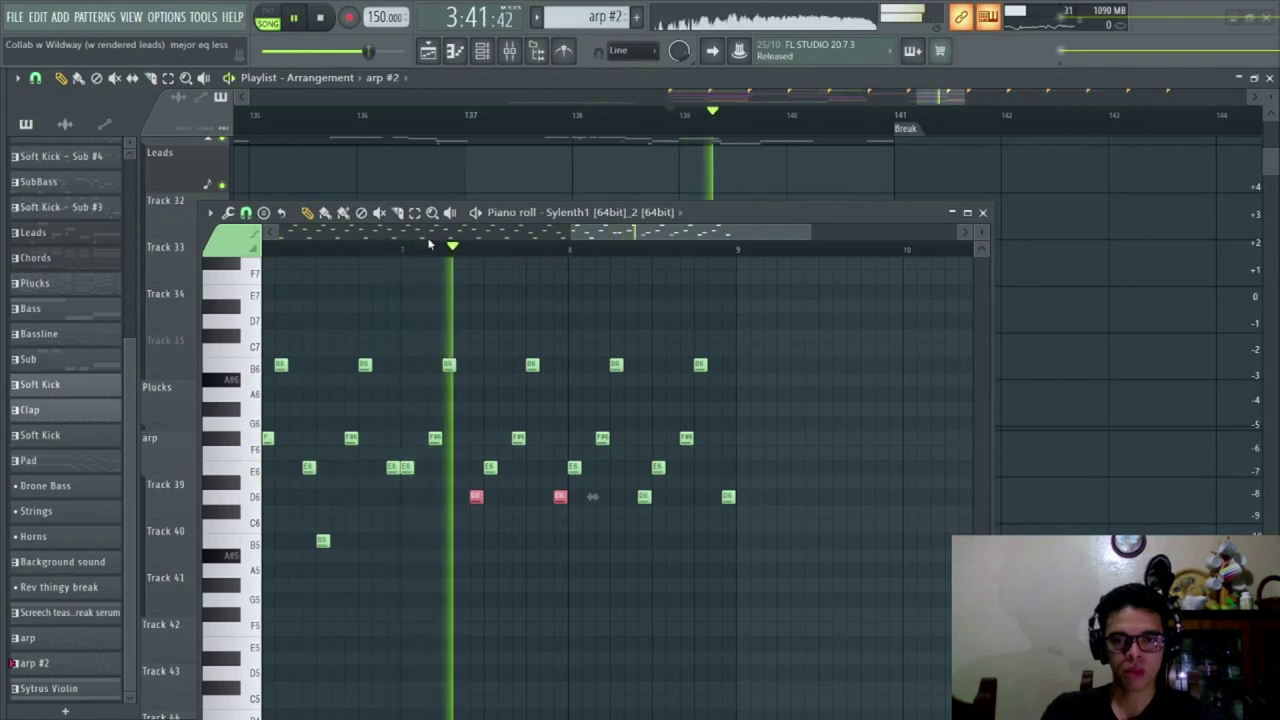
pyautogui.press('space')
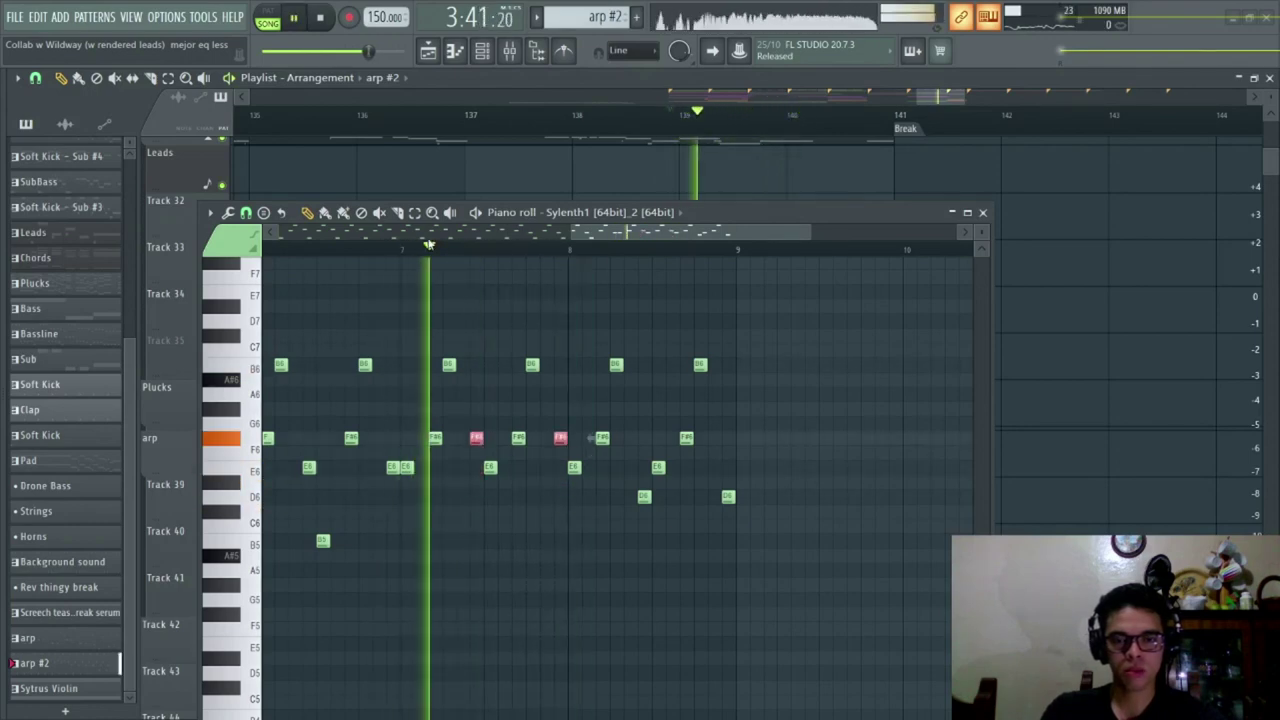
pyautogui.hotkey('shift', 'Up')
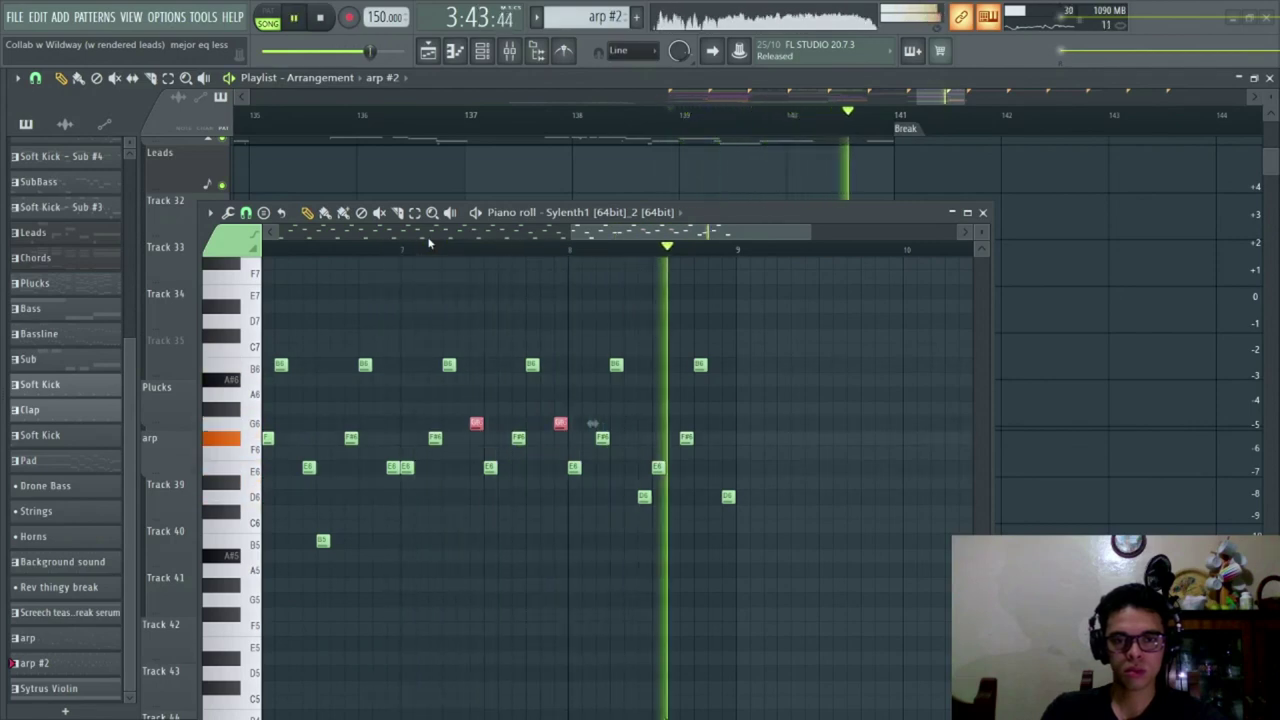
# - Replay the ending of the arp #2 pattern and lower its last D6 note to C#6
pyautogui.scroll(-3, 611, 247)
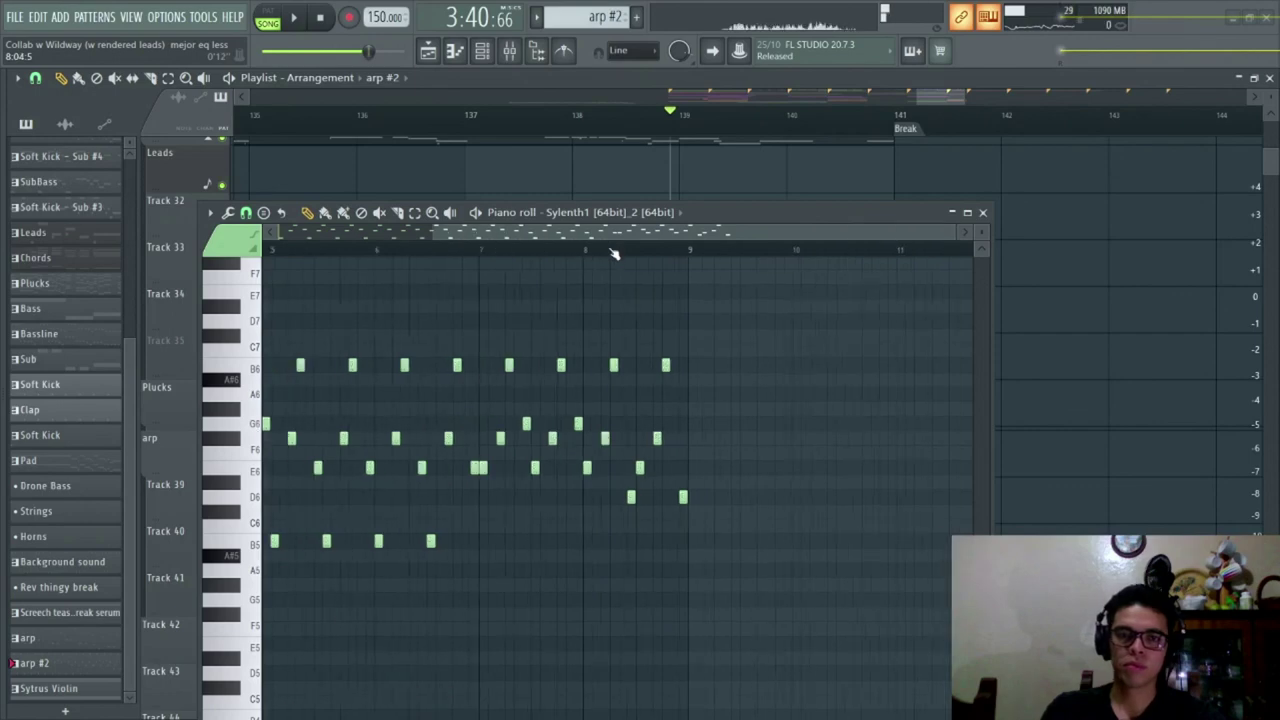
pyautogui.scroll(3, 614, 249)
pyautogui.press('space')
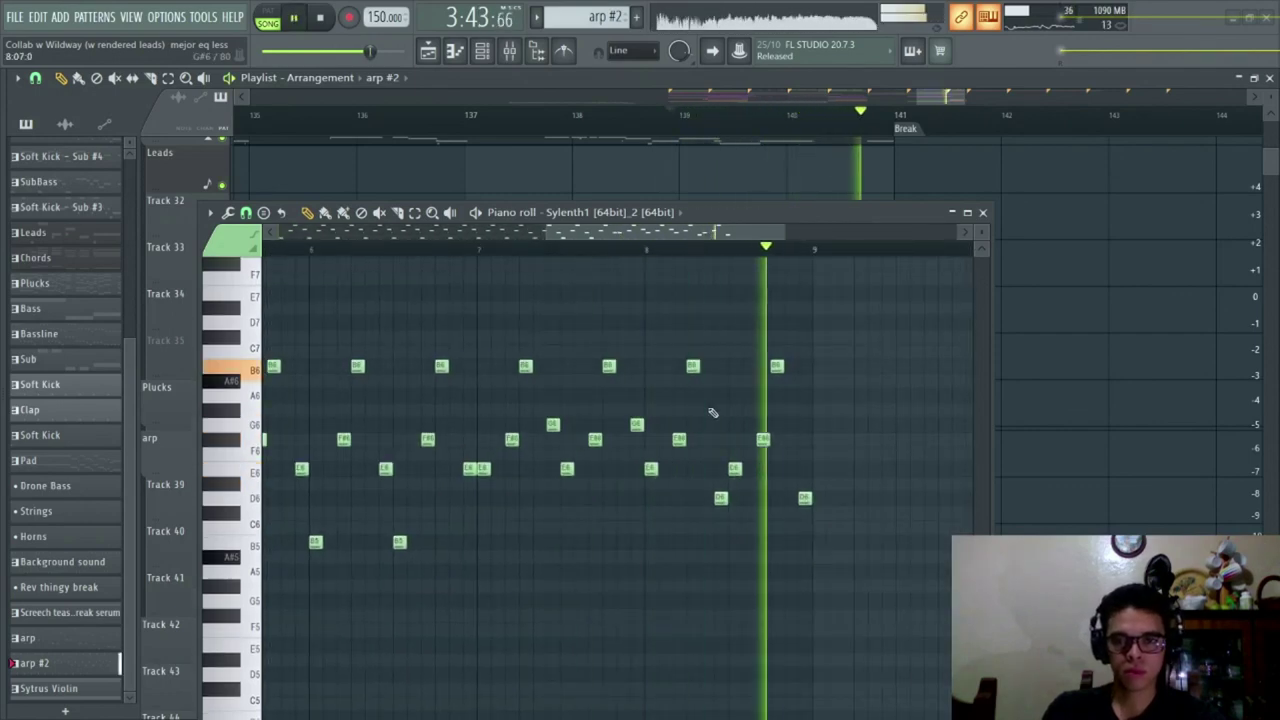
pyautogui.press('space')
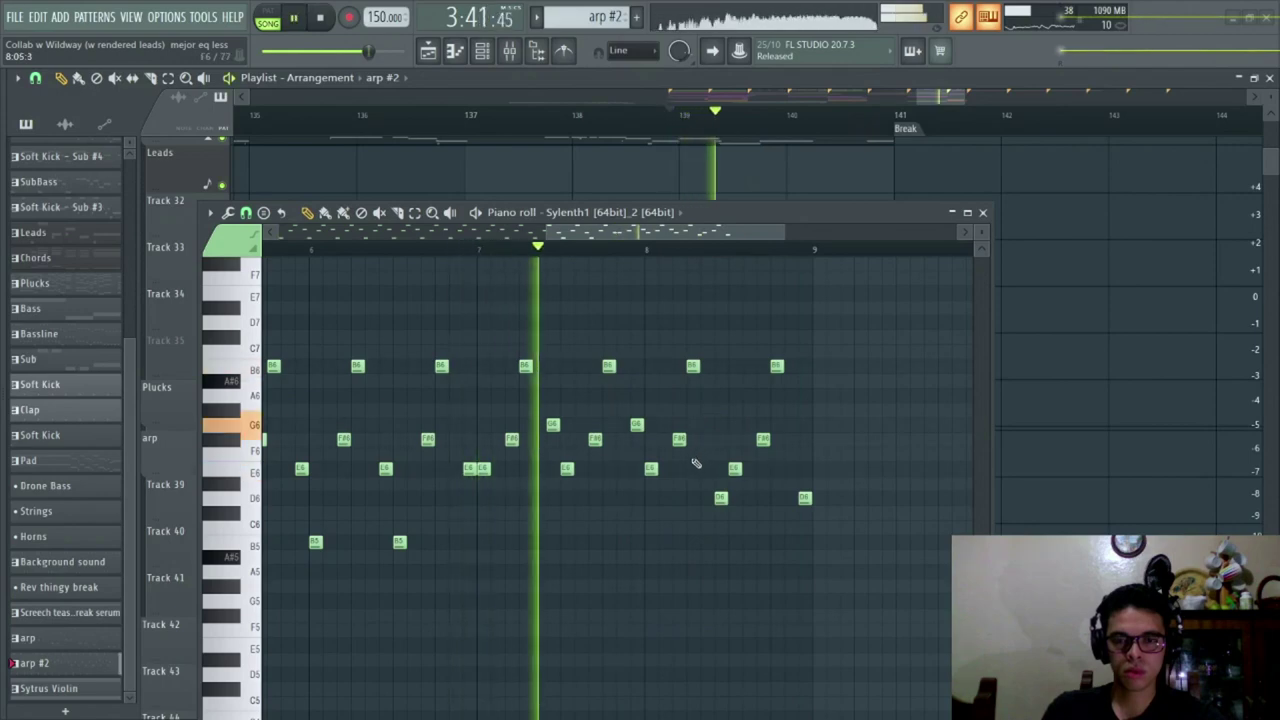
pyautogui.moveTo(798, 519); pyautogui.dragTo(690, 482)
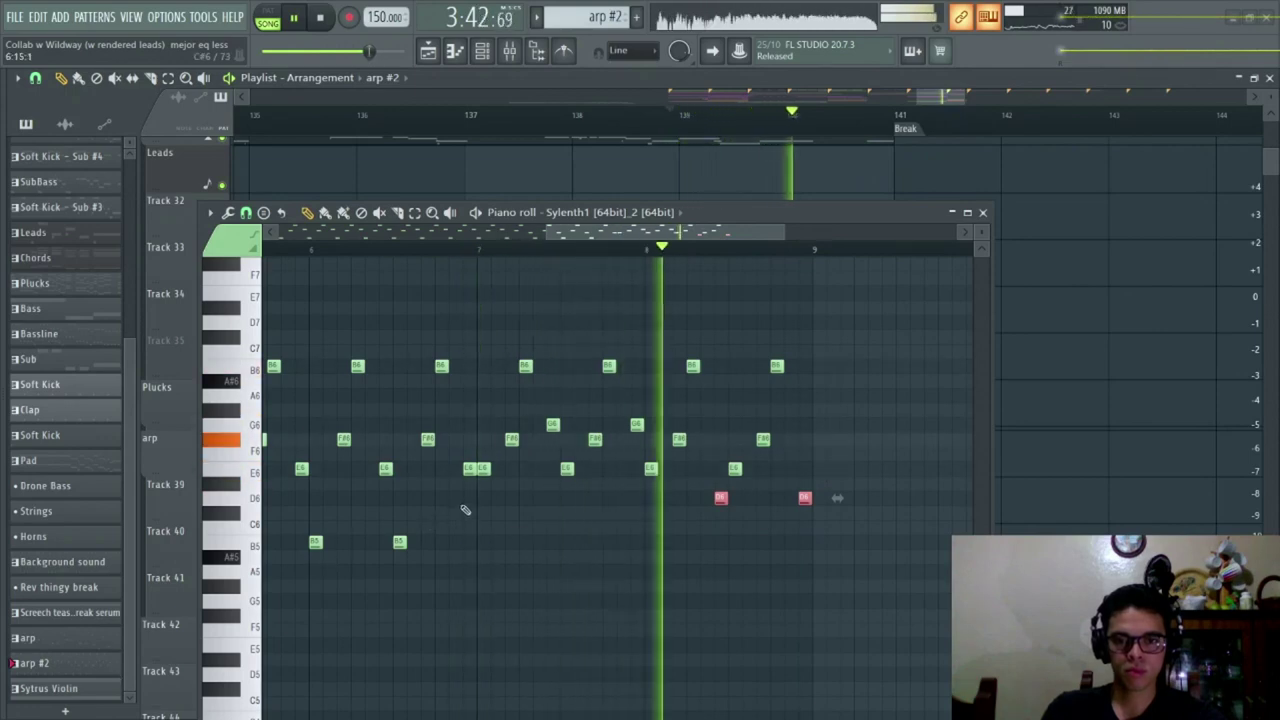
pyautogui.rightClick(876, 454)
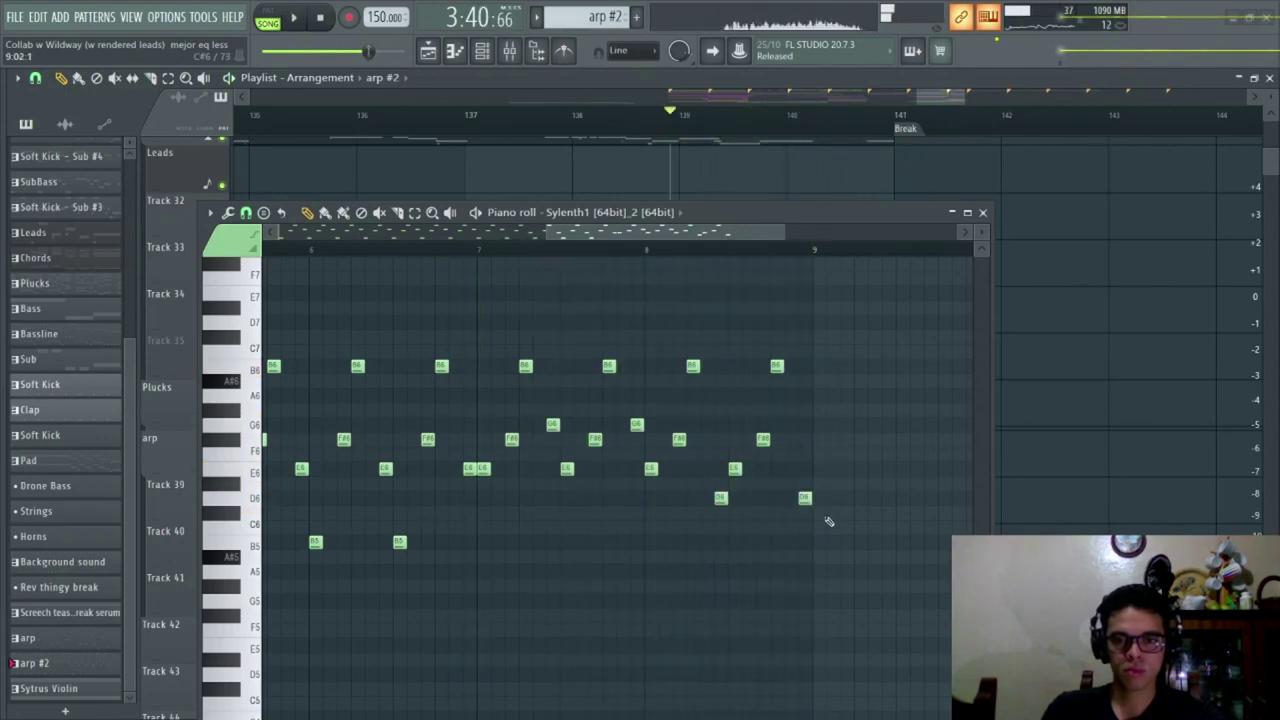
pyautogui.hotkey('shift', 'Down')
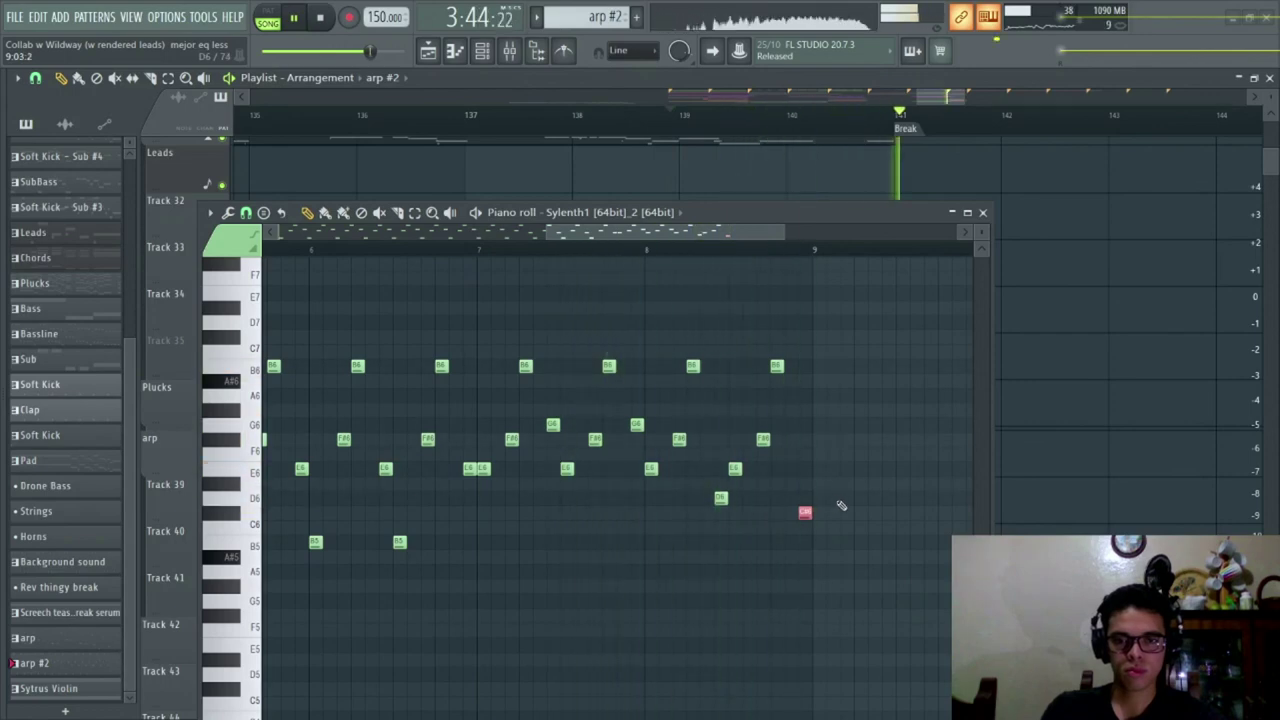
# - Play the arp #2 pattern on its own, and listen to it in the arrangement from Climax 1.2 with the arp tracks soloed
pyautogui.scroll(-3, 817, 471)
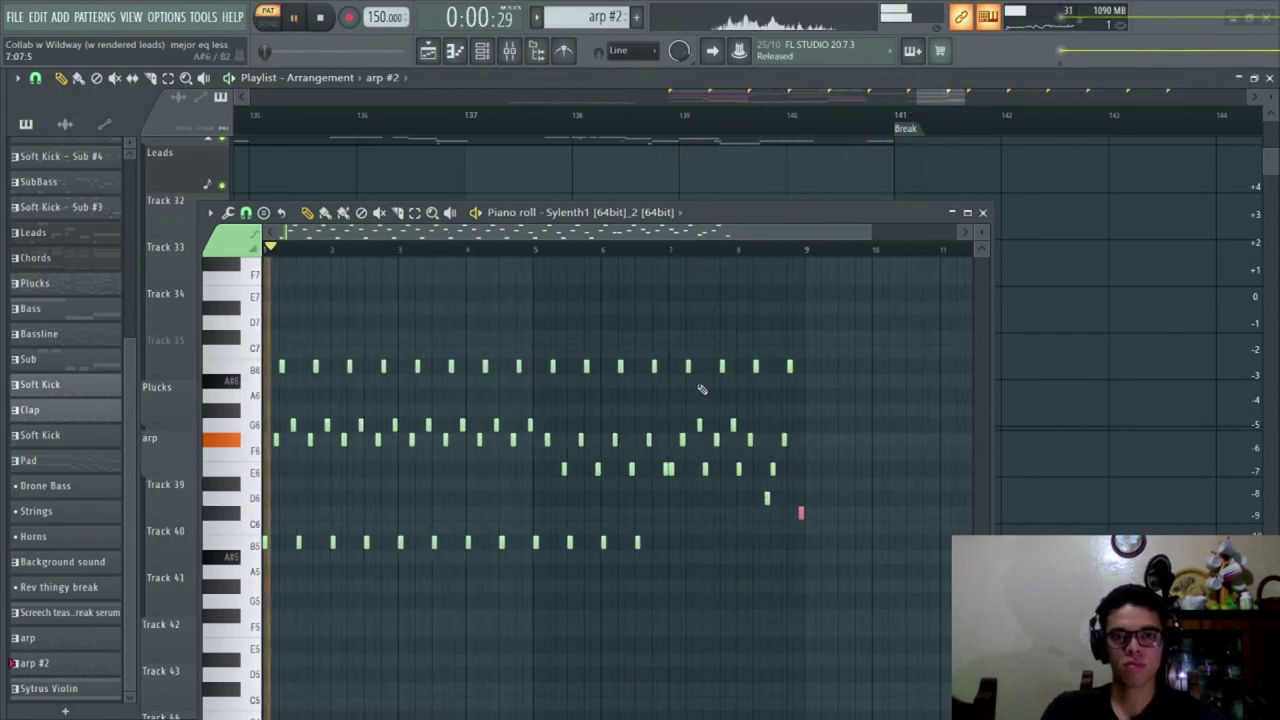
pyautogui.rightClick(541, 420)
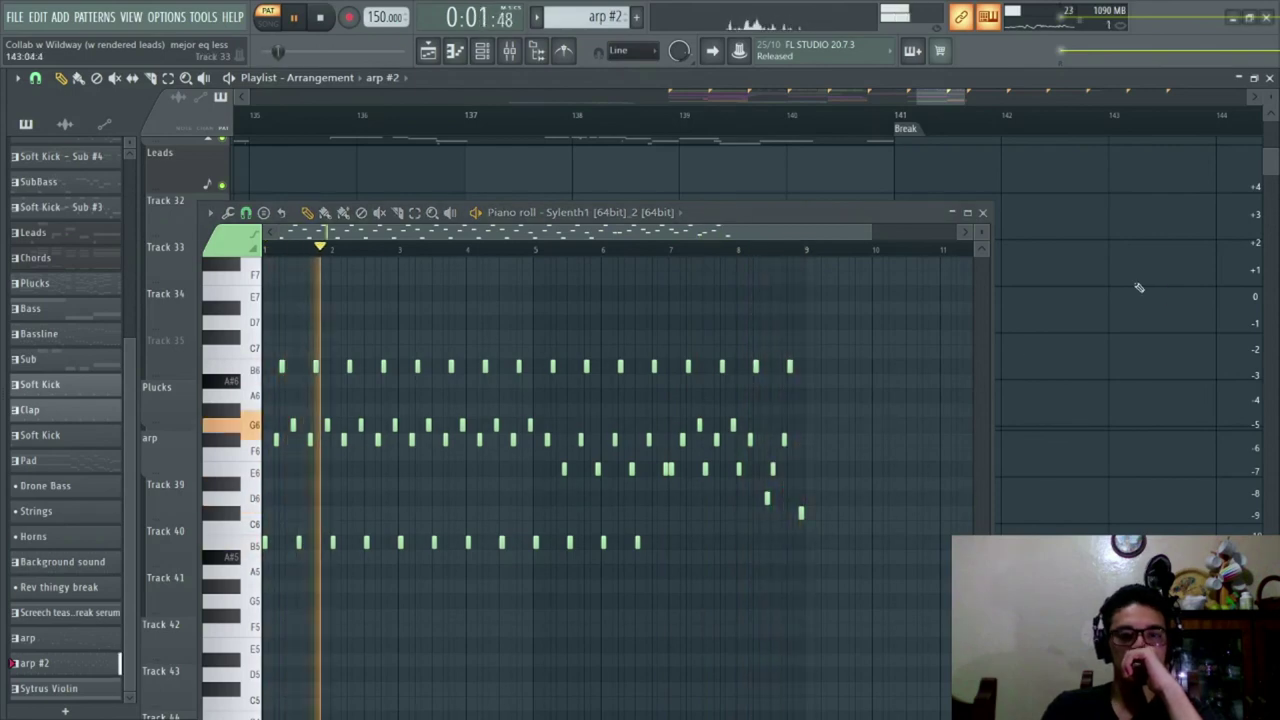
pyautogui.press('Escape')
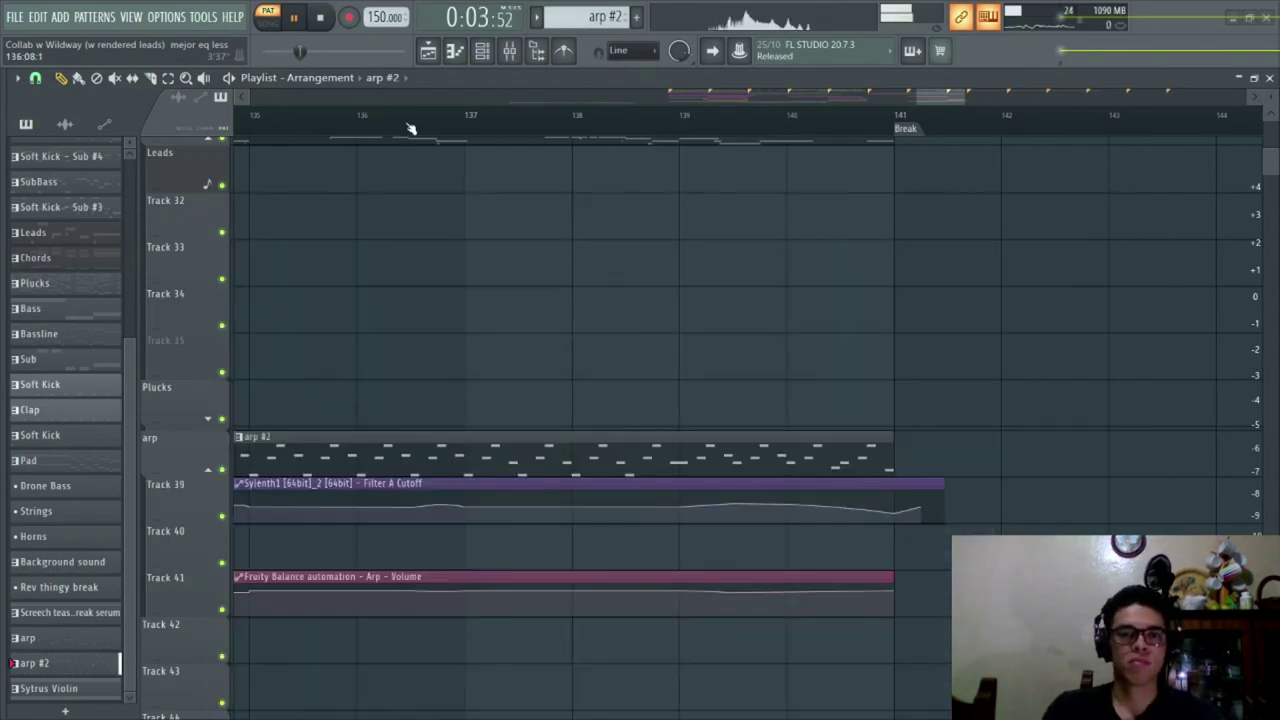
pyautogui.scroll(-3, 411, 128)
pyautogui.moveTo(651, 283); pyautogui.dragTo(930, 243)
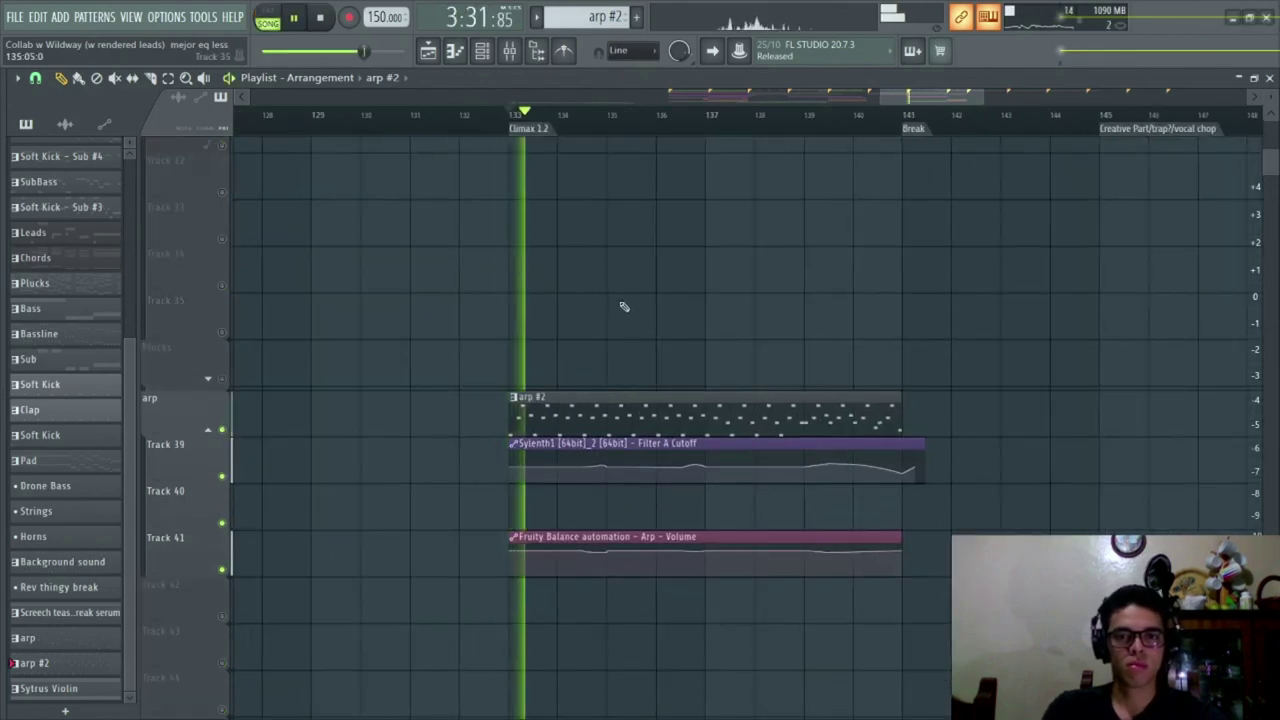
# - Follow the arp #2 notes in the piano roll during playback, moving its window aside to uncover the ending in the arrangement
pyautogui.click(467, 52)
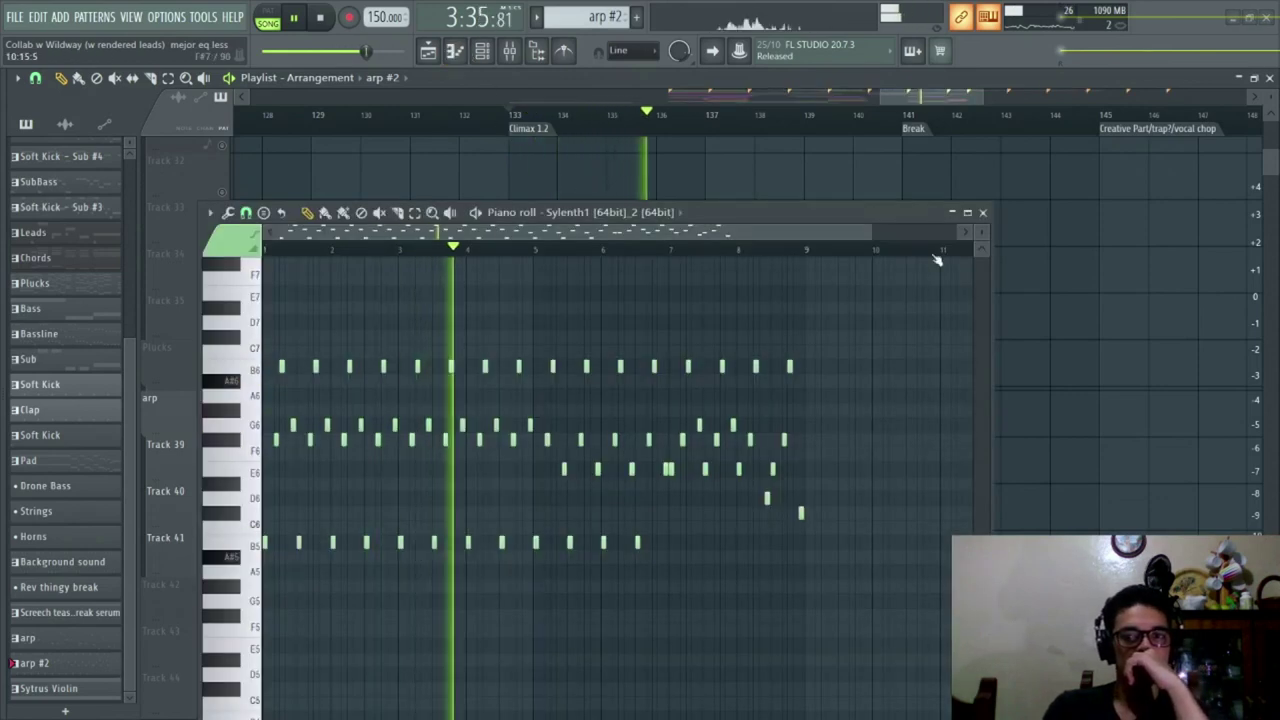
pyautogui.moveTo(922, 209); pyautogui.dragTo(593, 178)
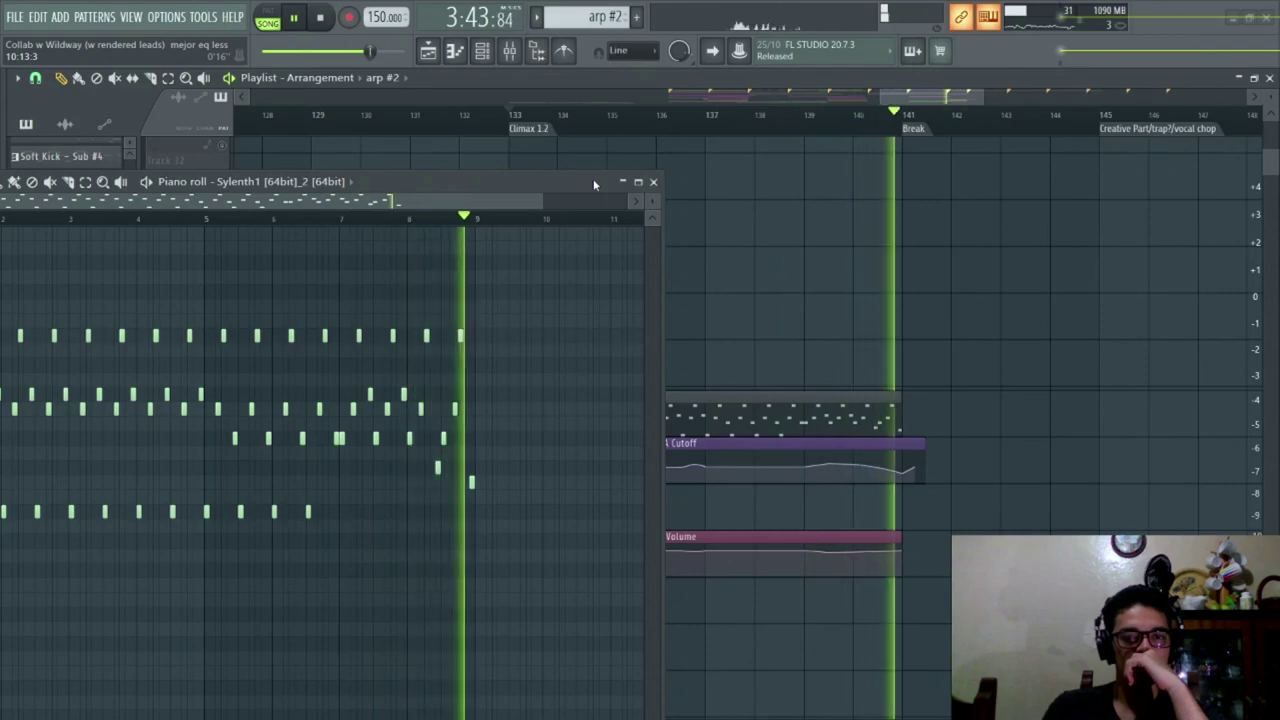
pyautogui.click(801, 116)
pyautogui.scroll(3, 901, 130)
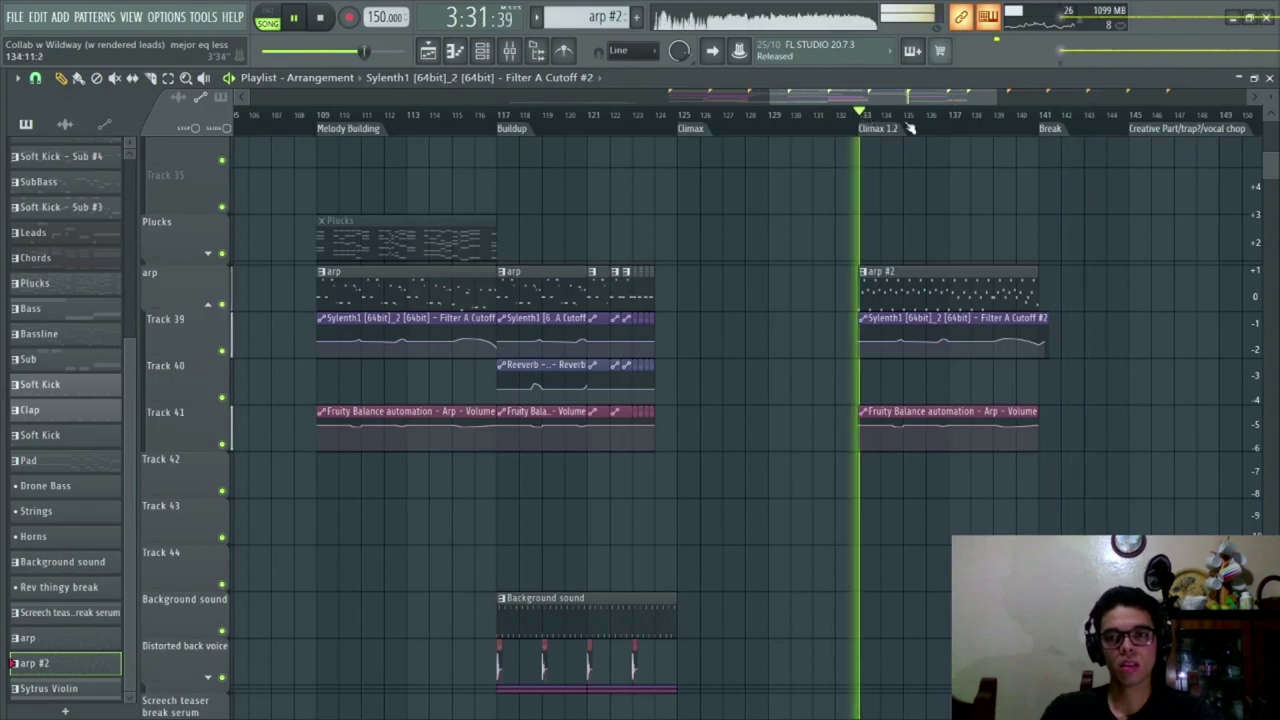
# - Remove the rendered leads y chords wet con sdiehcian clip across Climax and Climax 1.2, and listen to the arp from Climax 1.2 without it
pyautogui.scroll(5, 926, 130)
pyautogui.scroll(8, 955, 195)
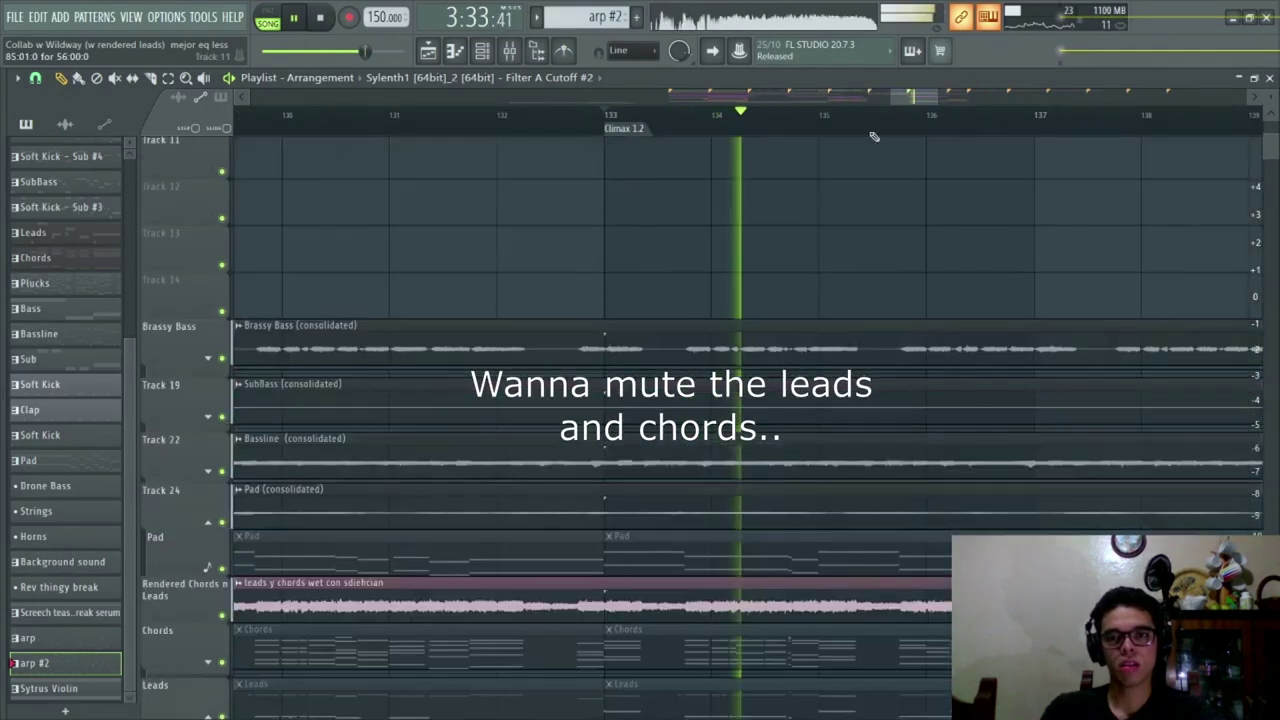
pyautogui.scroll(-1, 874, 136)
pyautogui.scroll(-3, 850, 250)
pyautogui.scroll(-3, 812, 372)
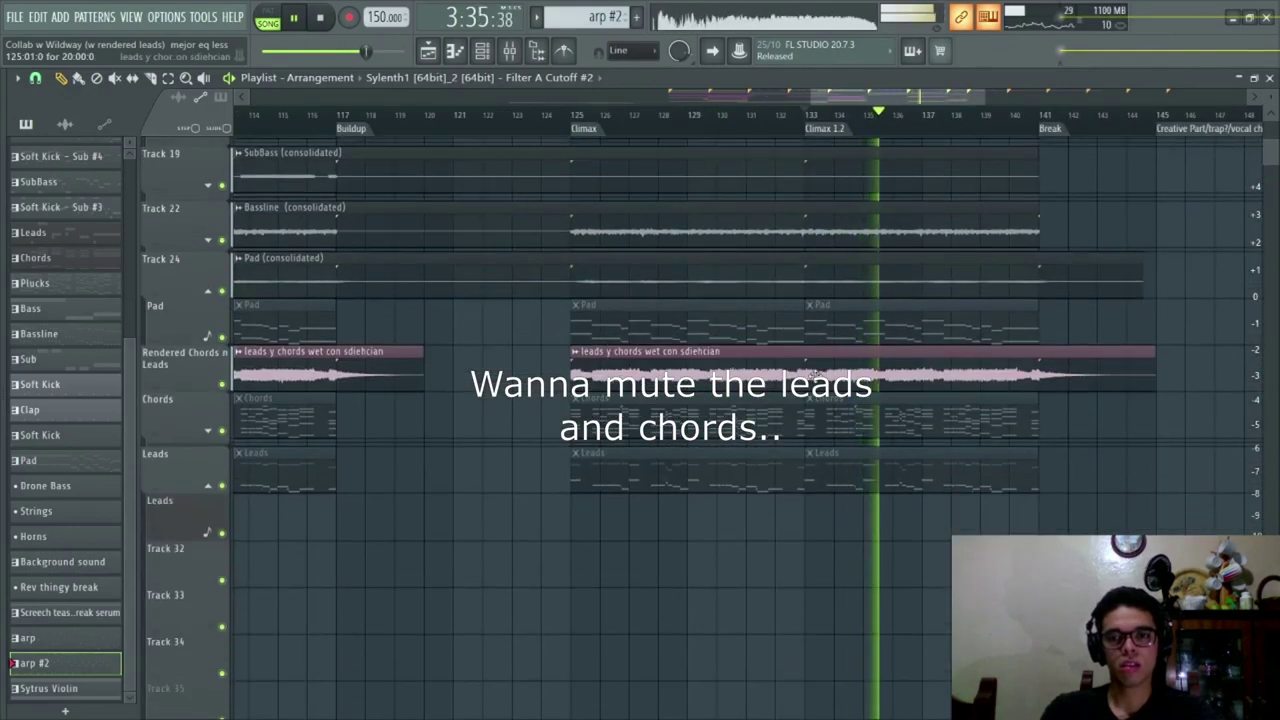
pyautogui.rightClick(660, 366)
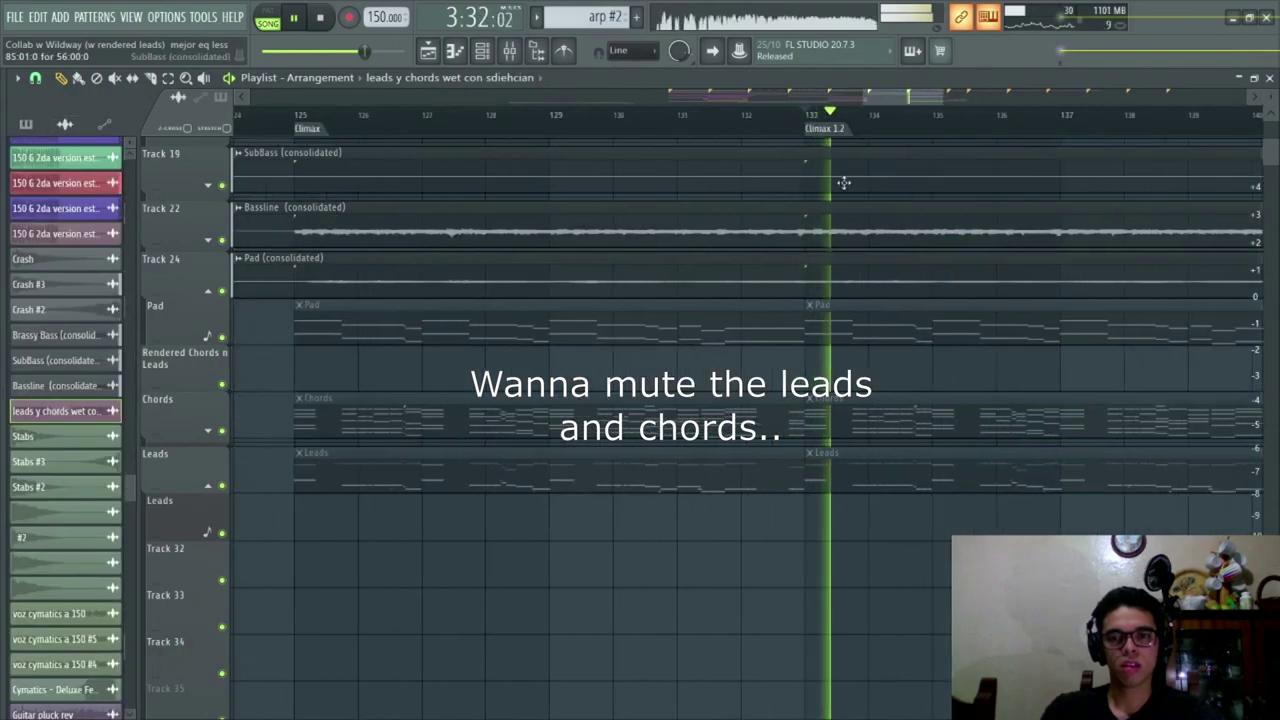
pyautogui.scroll(-5, 977, 386)
pyautogui.scroll(3, 632, 355)
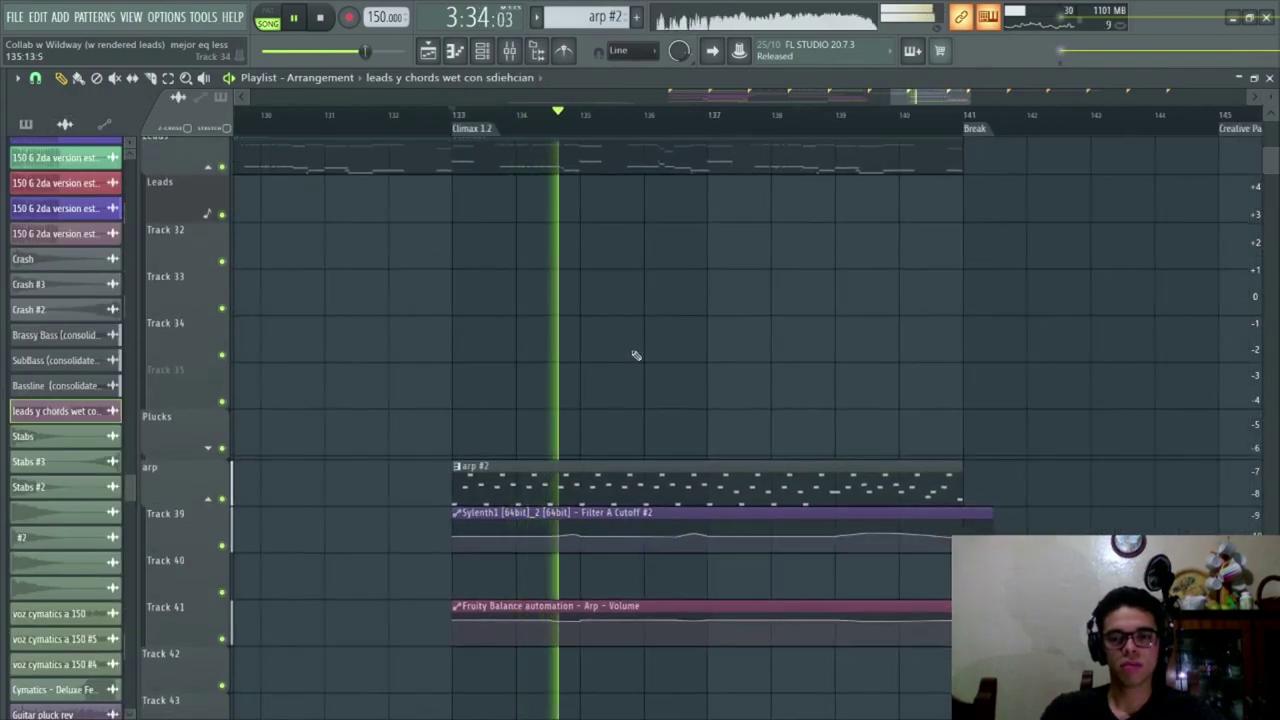